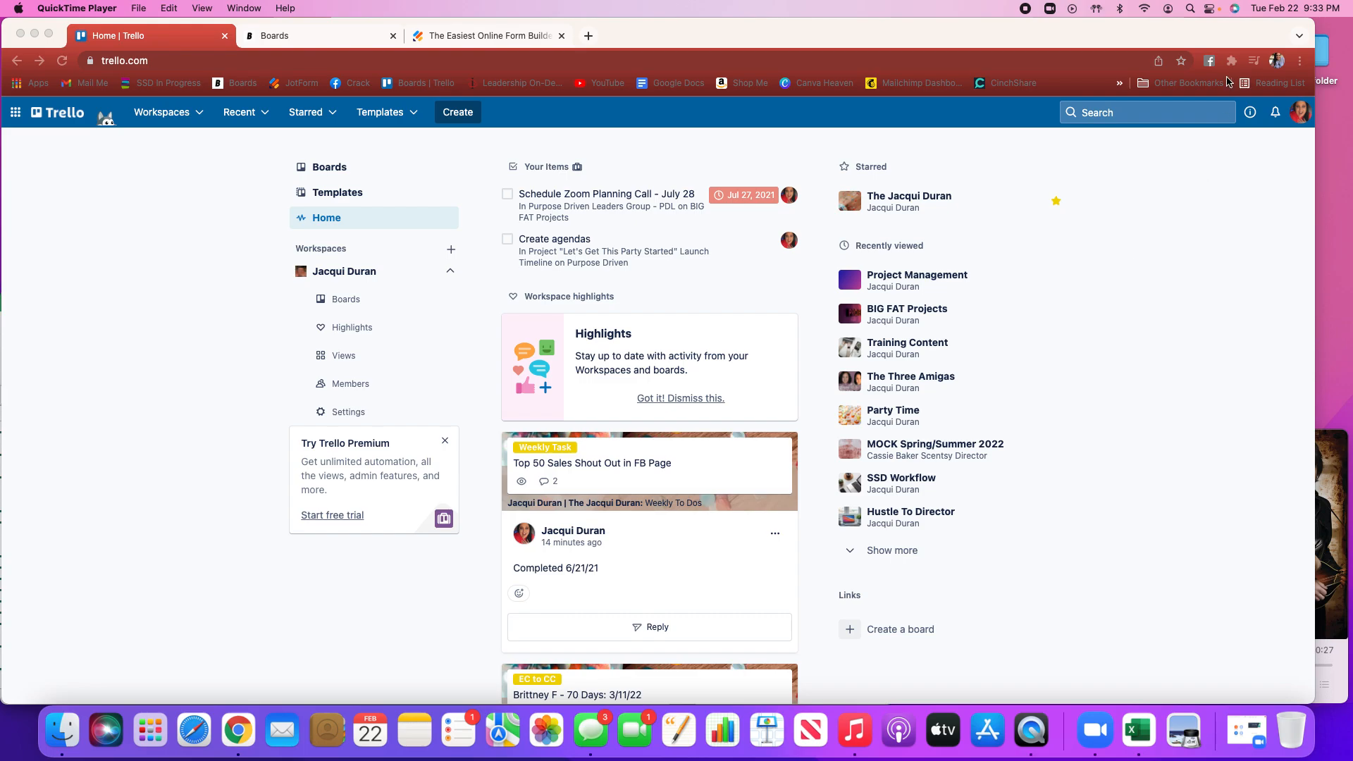
{"action": "left_click", "coordinate": [1307, 121]}
{"action": "left_click", "coordinate": [1305, 122]}
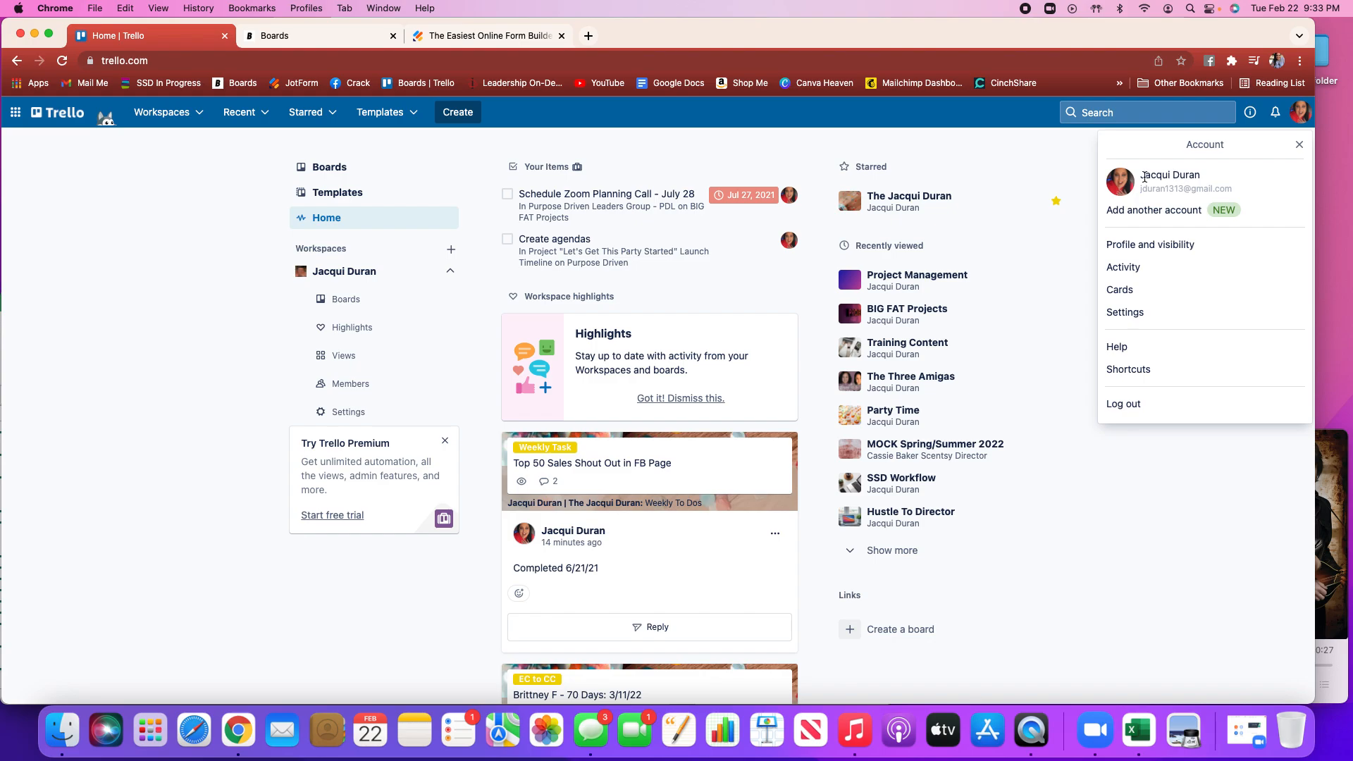
{"action": "left_click", "coordinate": [1298, 145]}
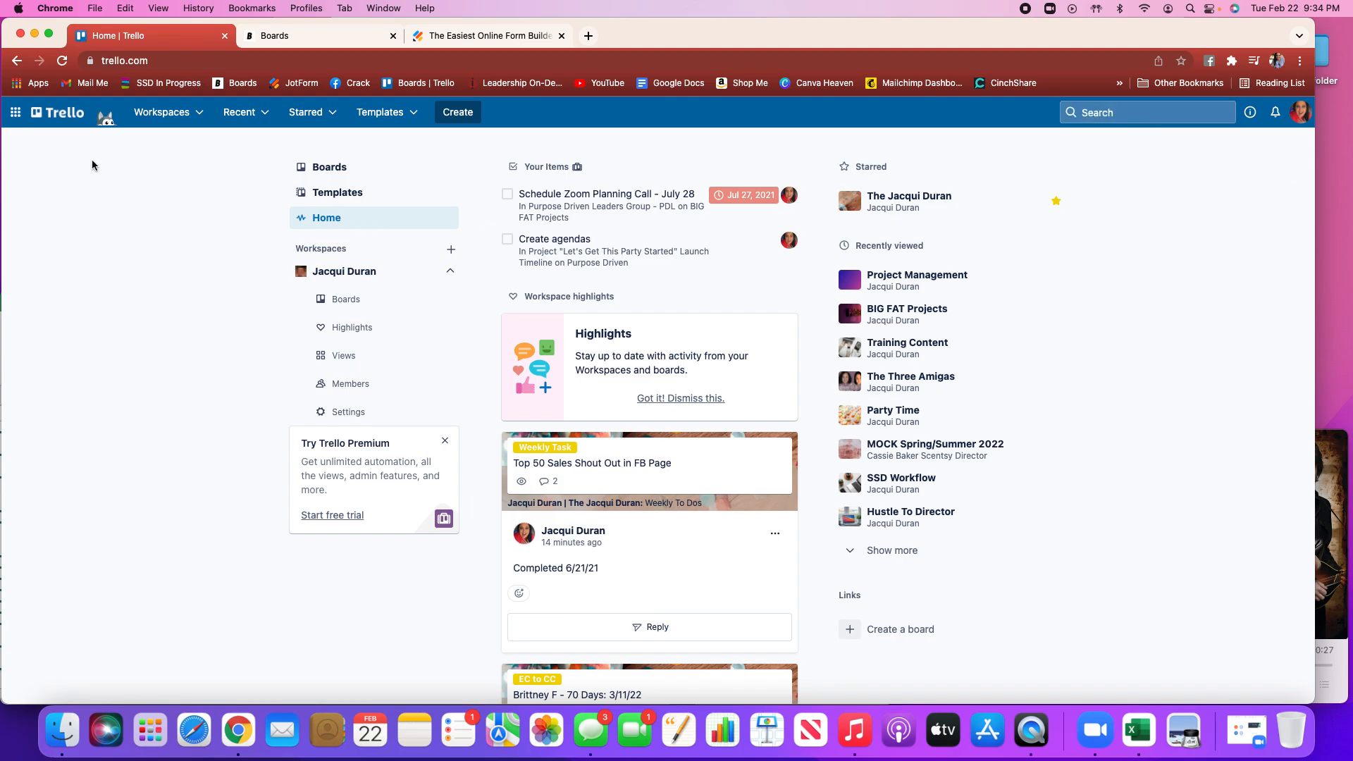
{"action": "left_click", "coordinate": [340, 168]}
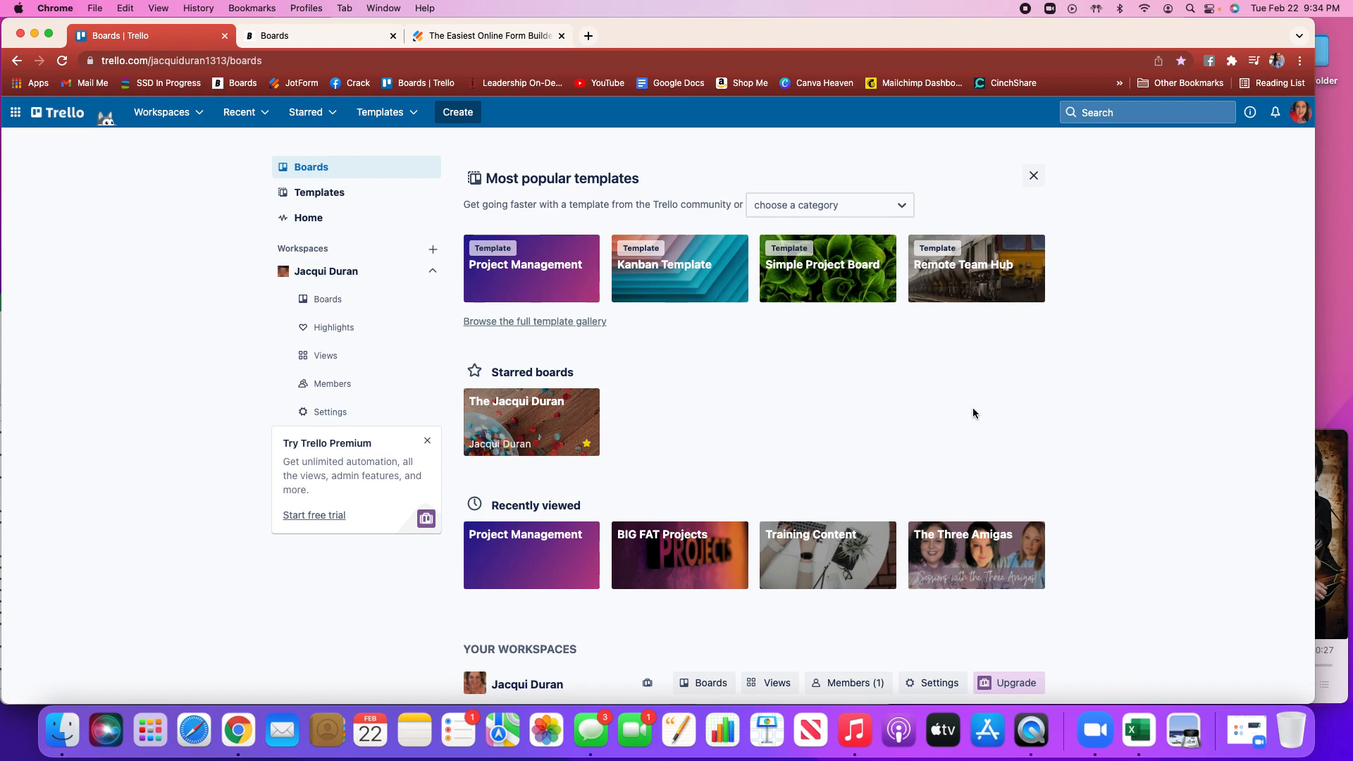
{"action": "scroll", "coordinate": [958, 414], "scroll_direction": "down", "scroll_amount": 5}
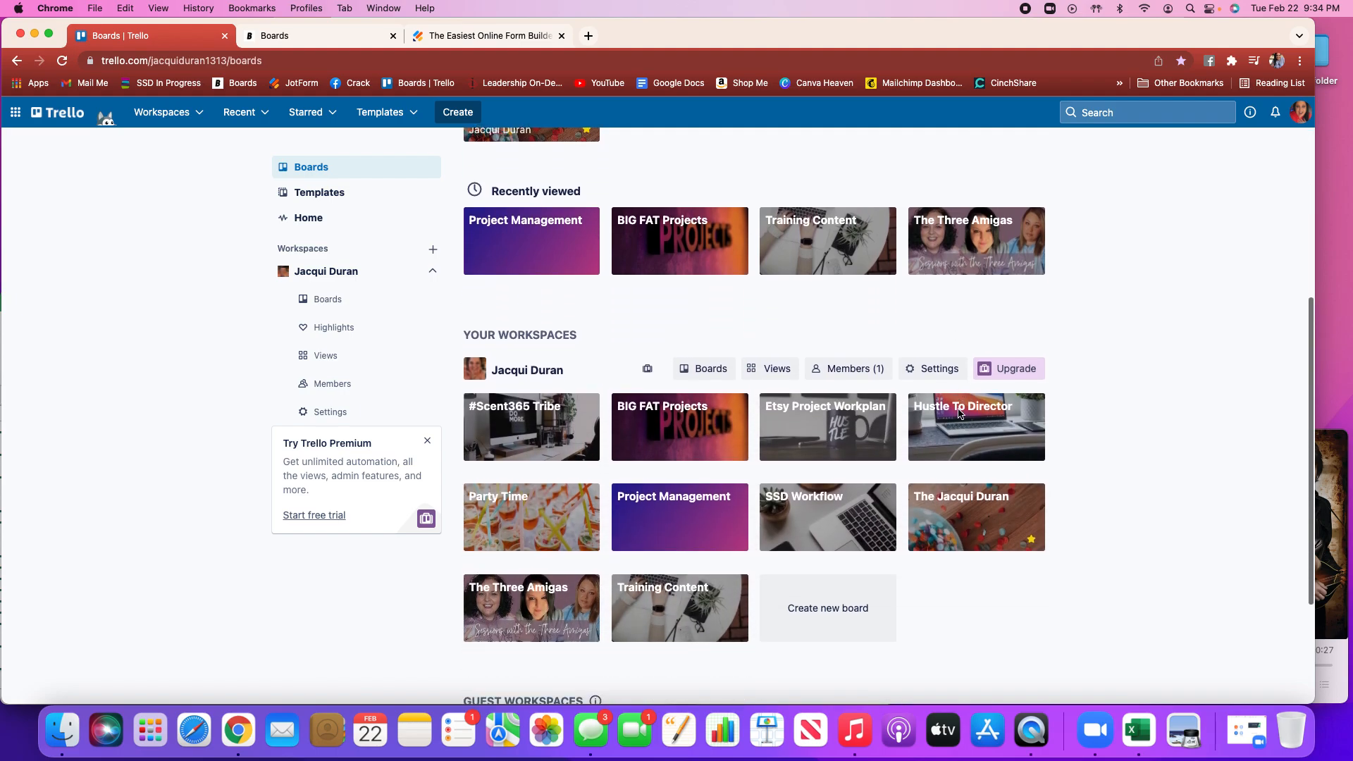
{"action": "scroll", "coordinate": [959, 414], "scroll_direction": "down", "scroll_amount": 1}
{"action": "scroll", "coordinate": [959, 415], "scroll_direction": "down", "scroll_amount": 1}
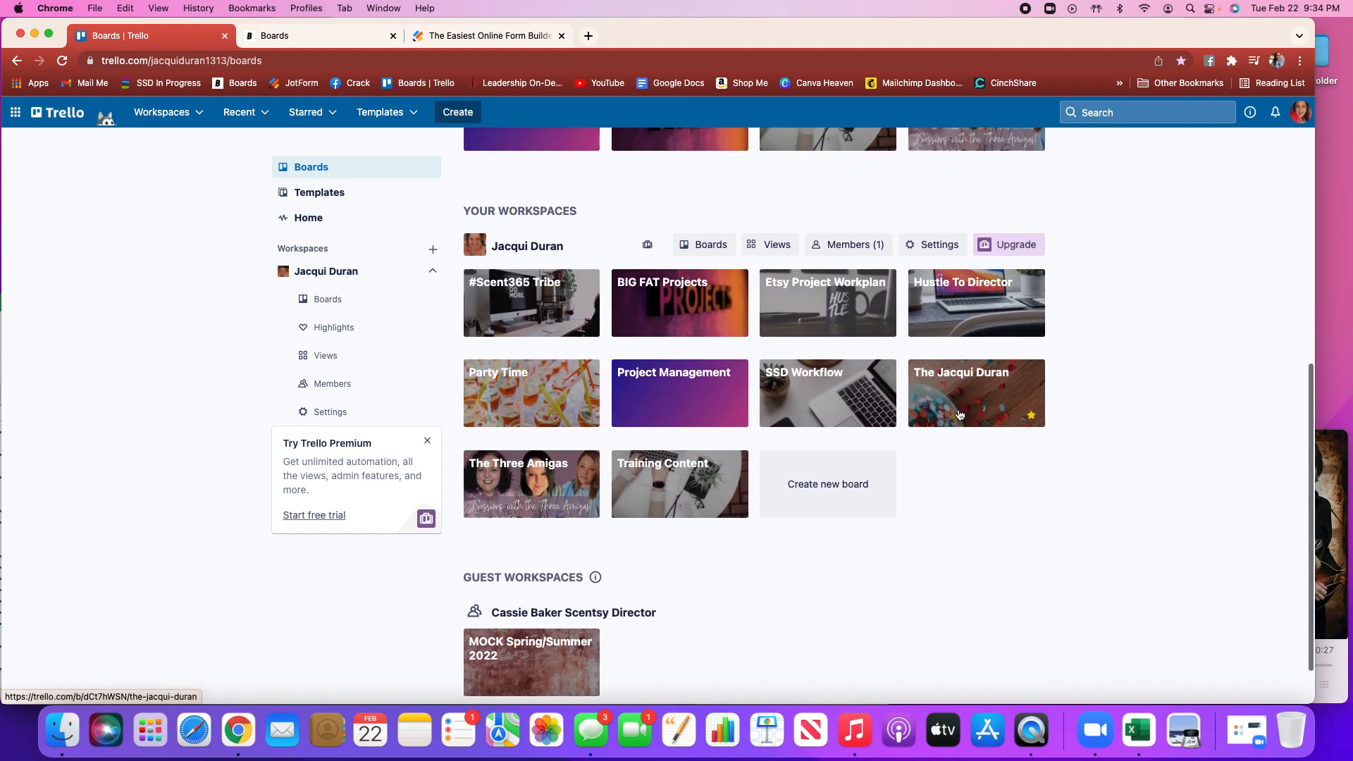
{"action": "scroll", "coordinate": [958, 415], "scroll_direction": "up", "scroll_amount": 7}
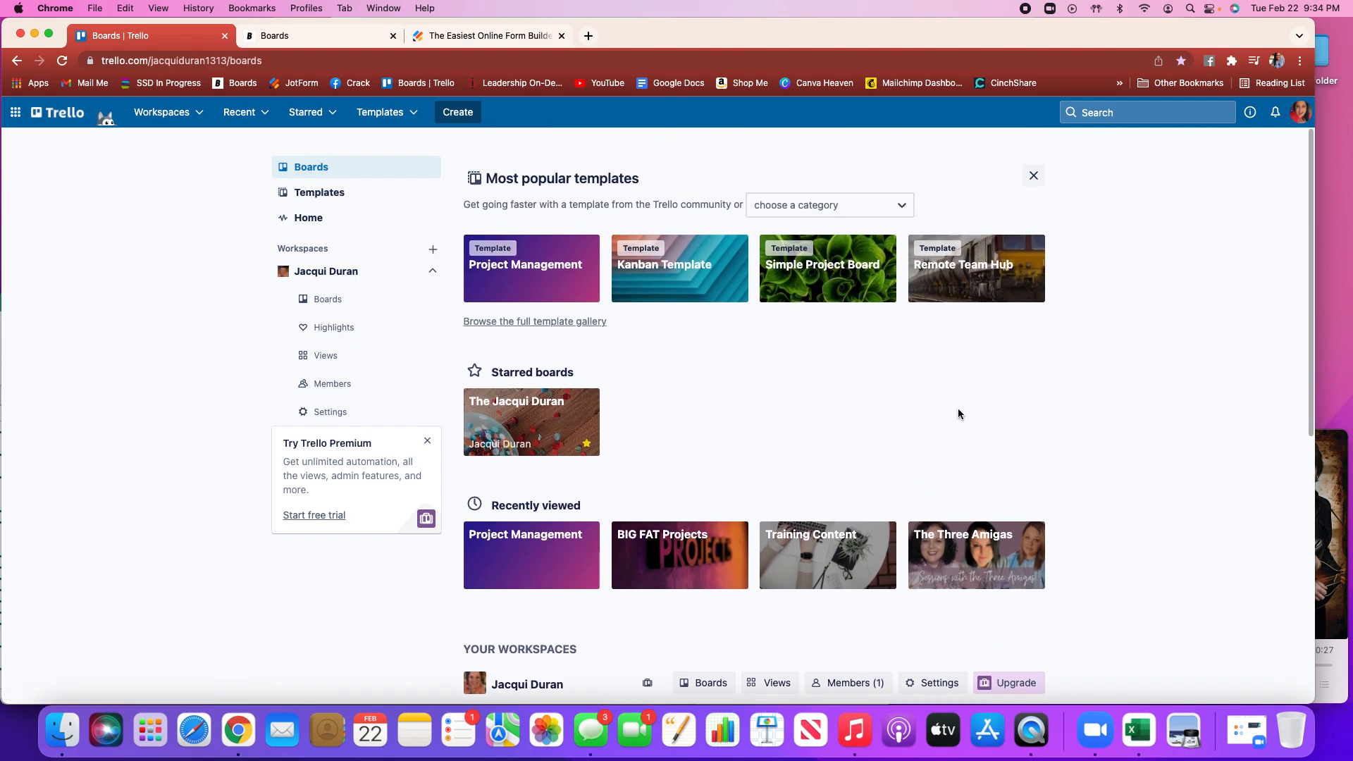
{"action": "scroll", "coordinate": [958, 414], "scroll_direction": "down", "scroll_amount": 2}
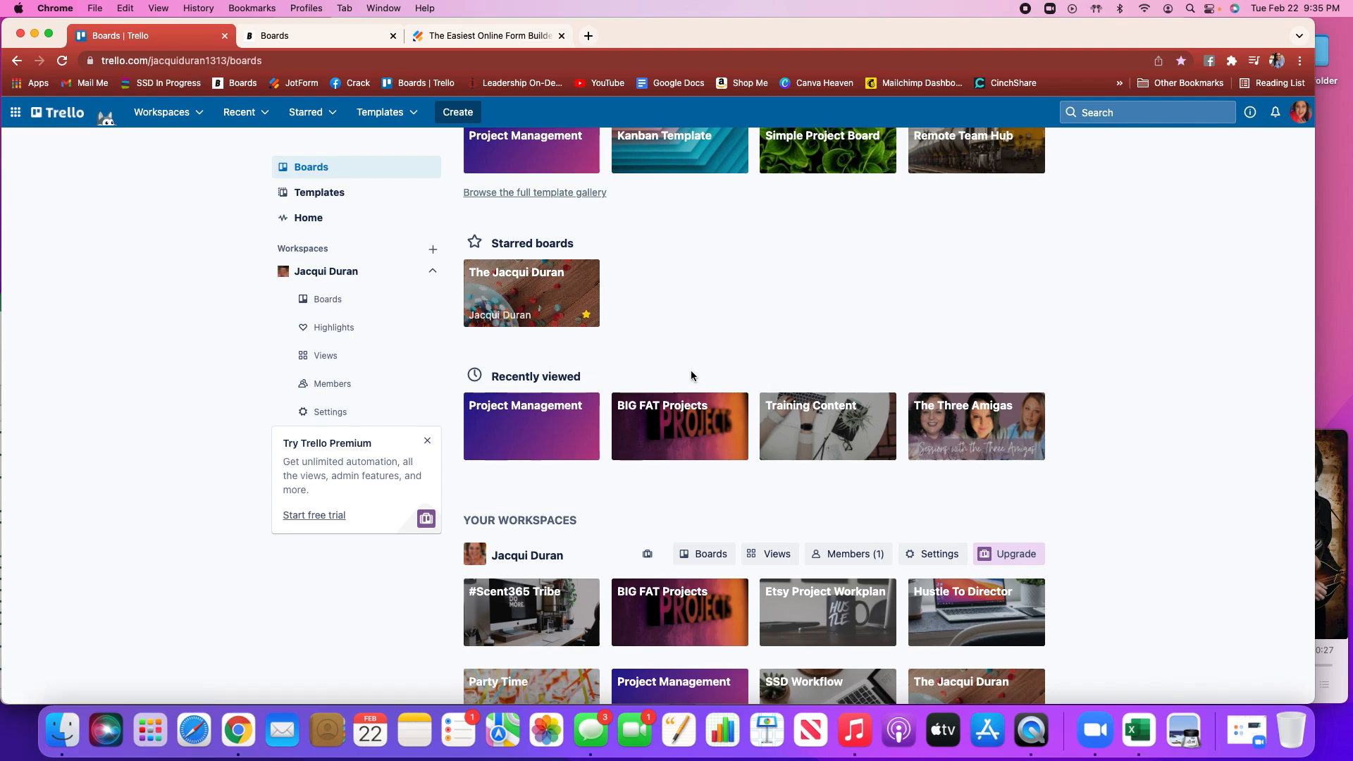
{"action": "scroll", "coordinate": [1054, 534], "scroll_direction": "down", "scroll_amount": 5}
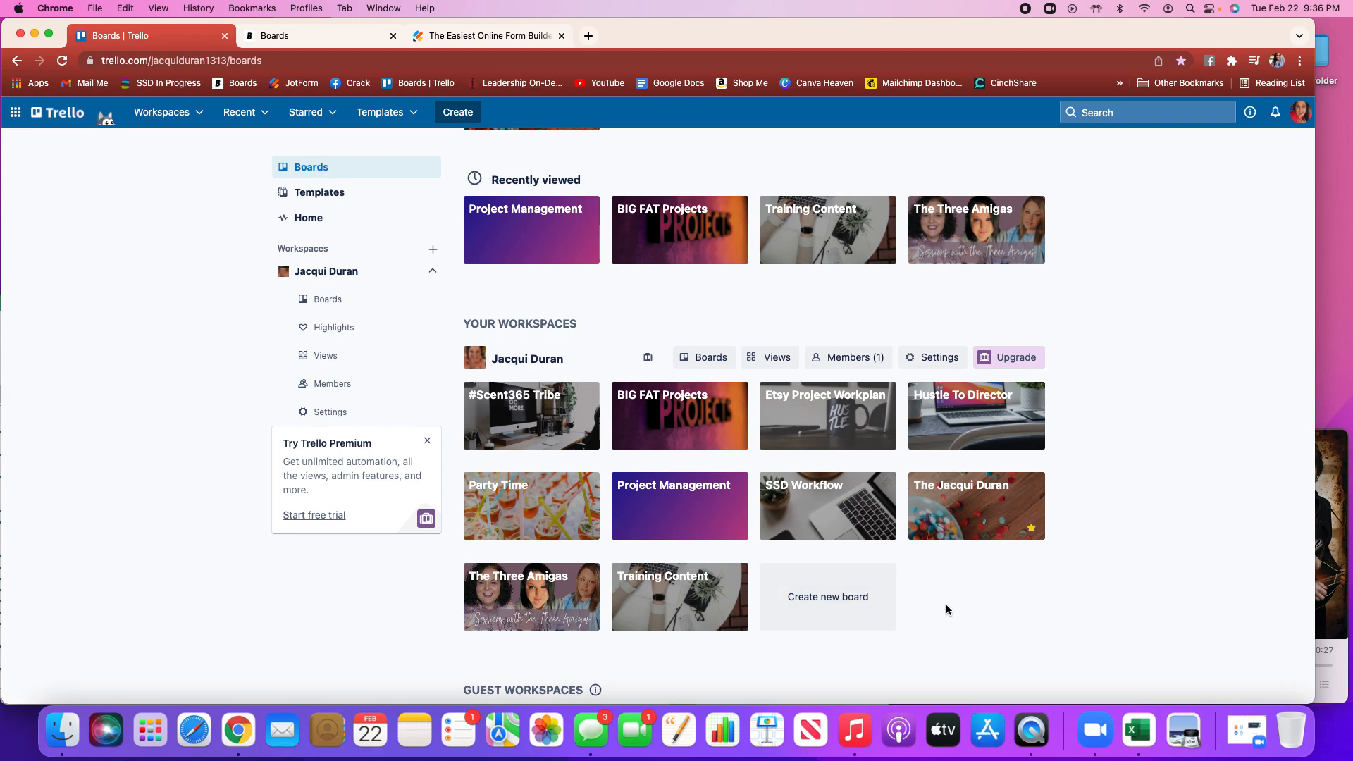
{"action": "left_click", "coordinate": [959, 517]}
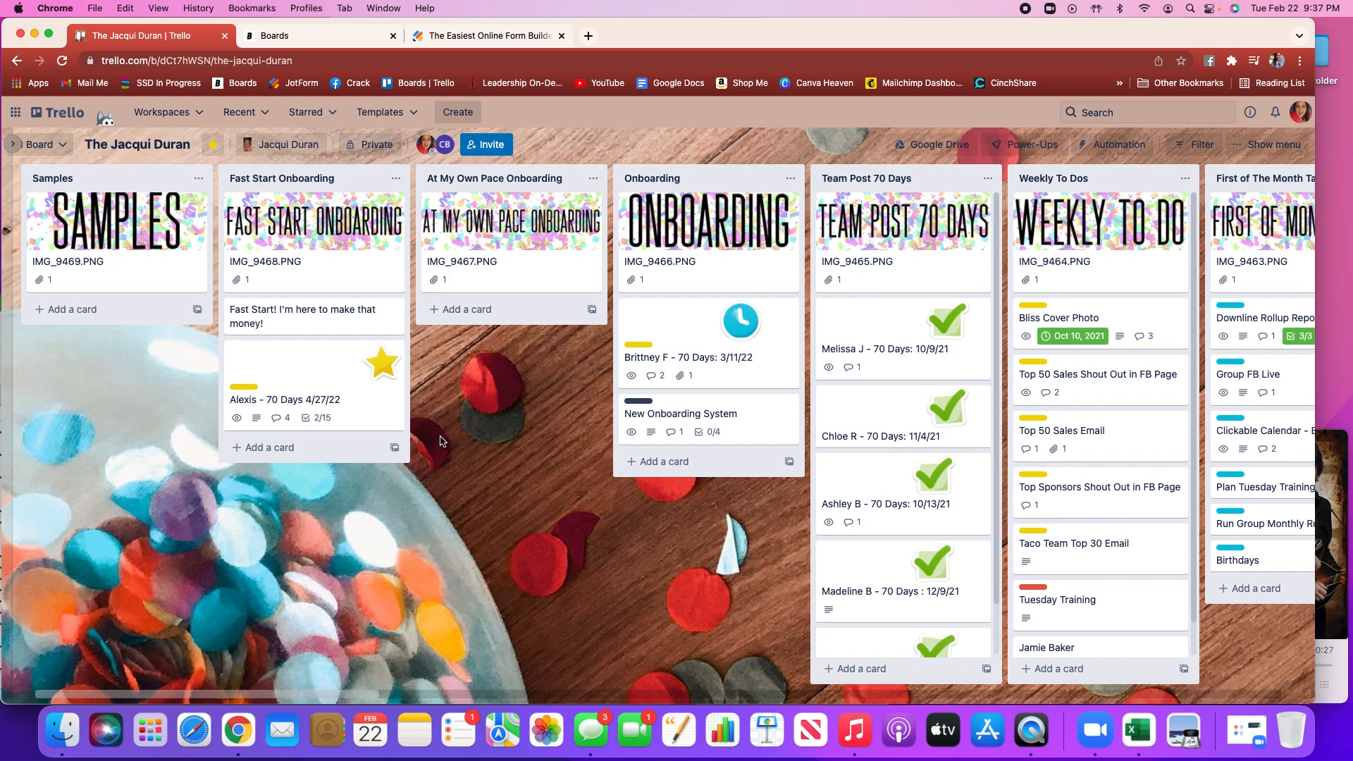
Expand the workspace sidebar and switch through Project Management to the SSD Workflow board
{"action": "left_click", "coordinate": [13, 144]}
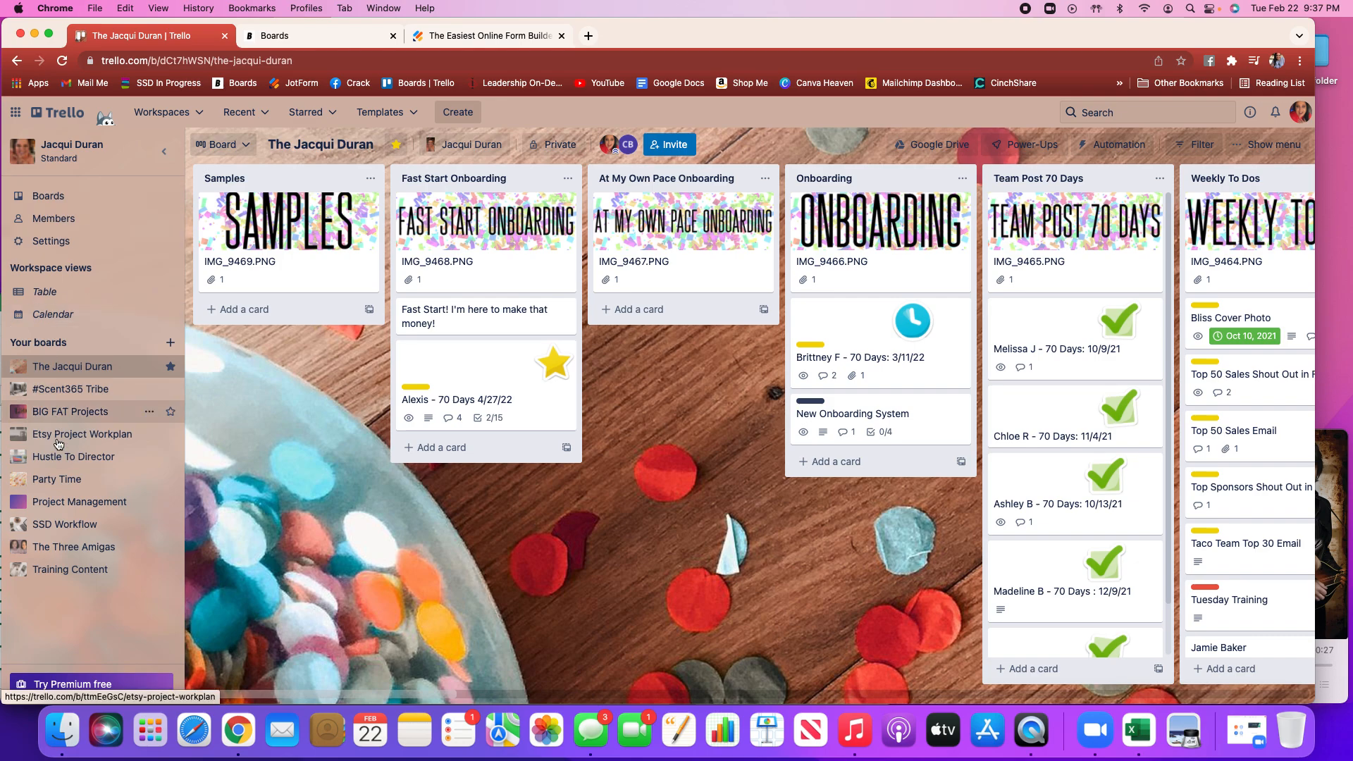
{"action": "left_click", "coordinate": [64, 502]}
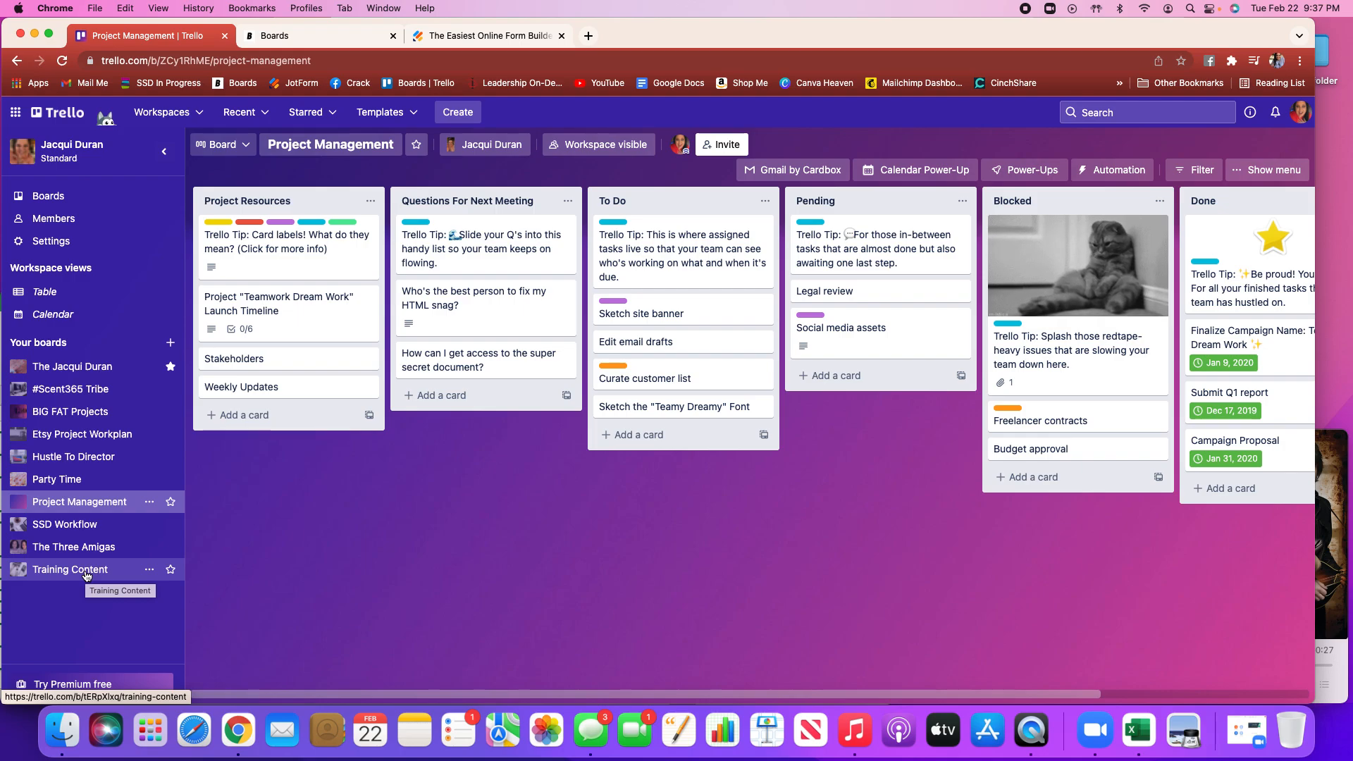
{"action": "left_click", "coordinate": [70, 525]}
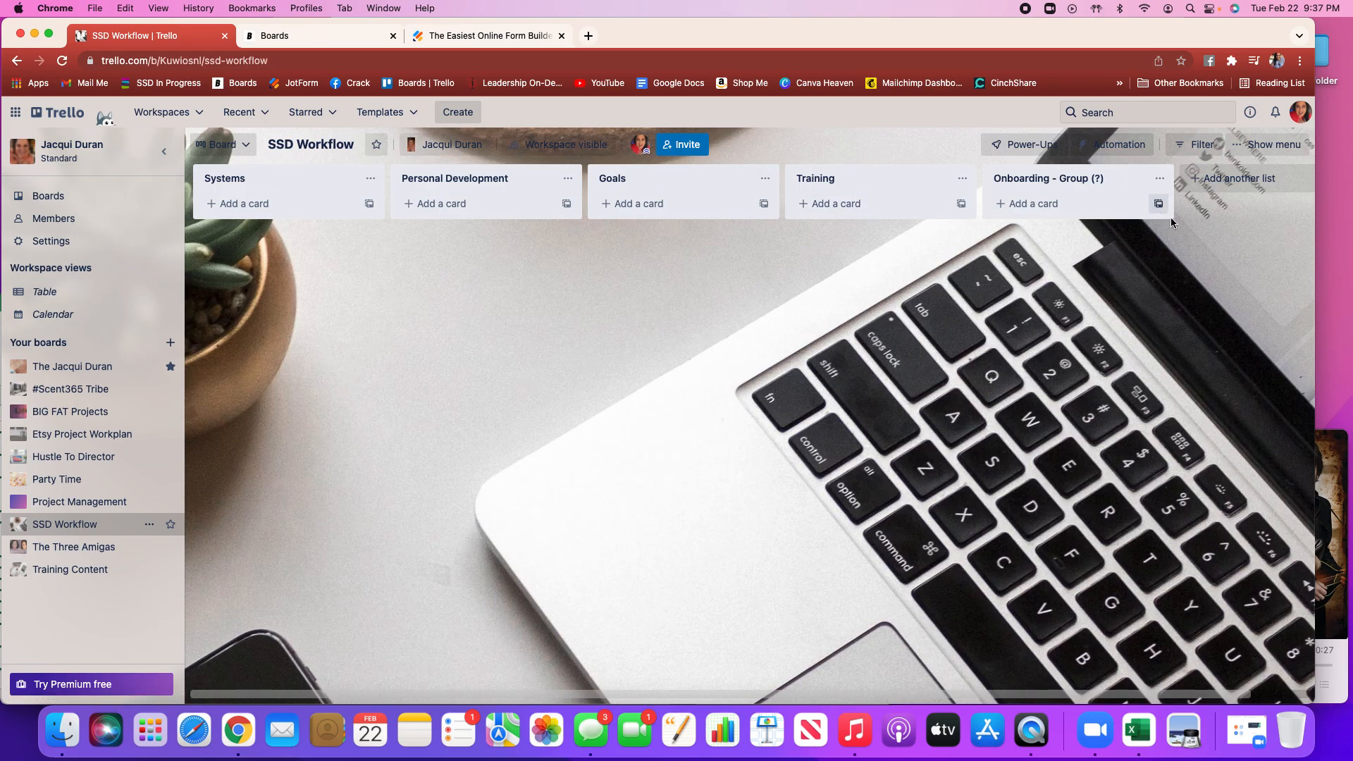
Add a new list titled Party Ideas at the end of the SSD Workflow board
{"action": "scroll", "coordinate": [1193, 242], "scroll_direction": "right", "scroll_amount": 2}
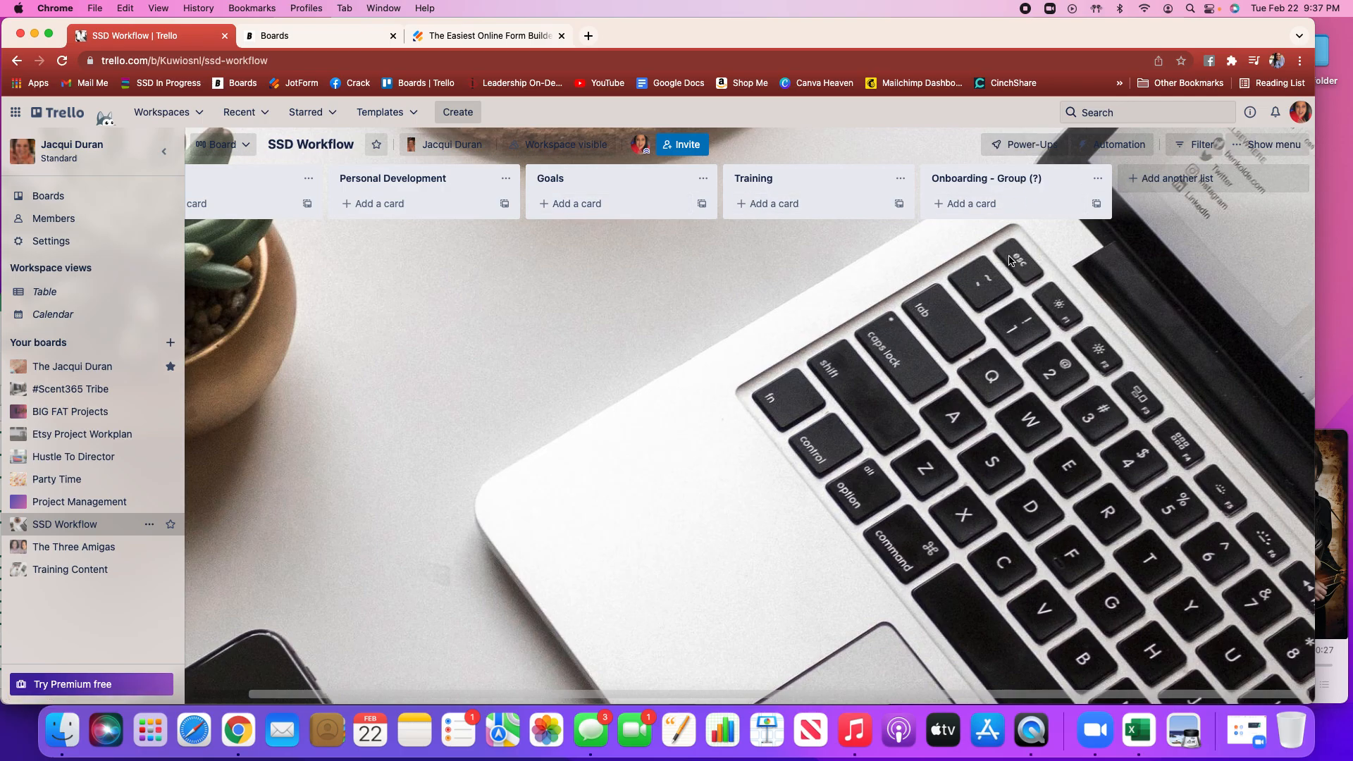
{"action": "left_click", "coordinate": [1147, 180]}
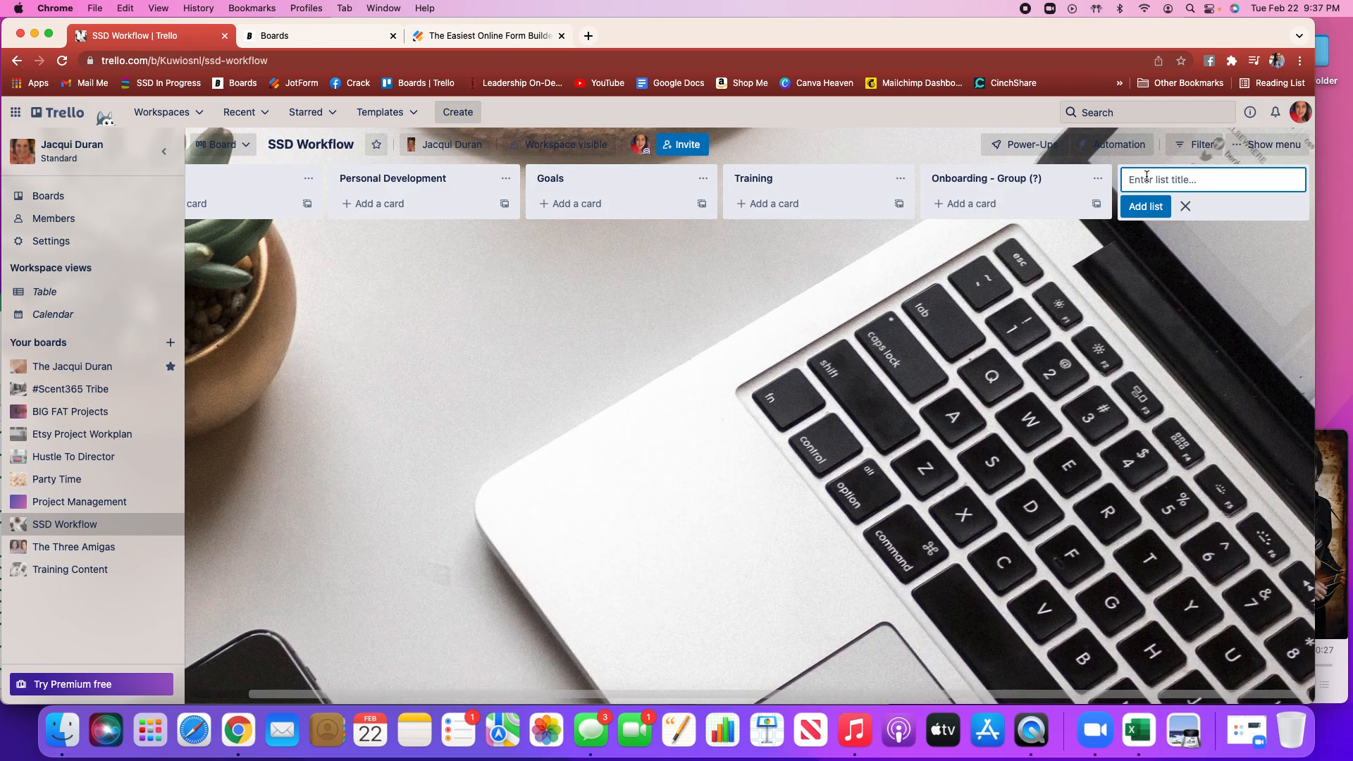
{"action": "type", "text": "Party Ideas"}
{"action": "key", "text": "Return"}
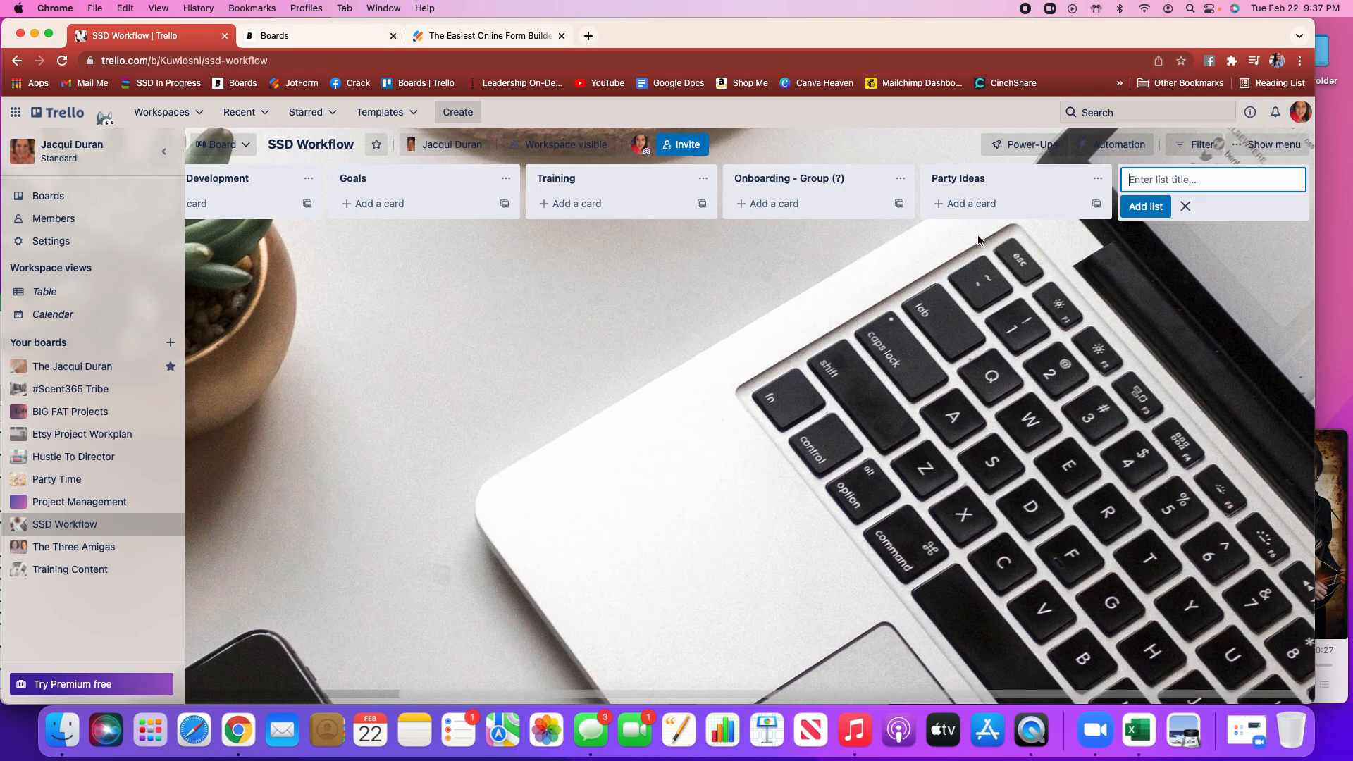
{"action": "left_click", "coordinate": [1186, 208]}
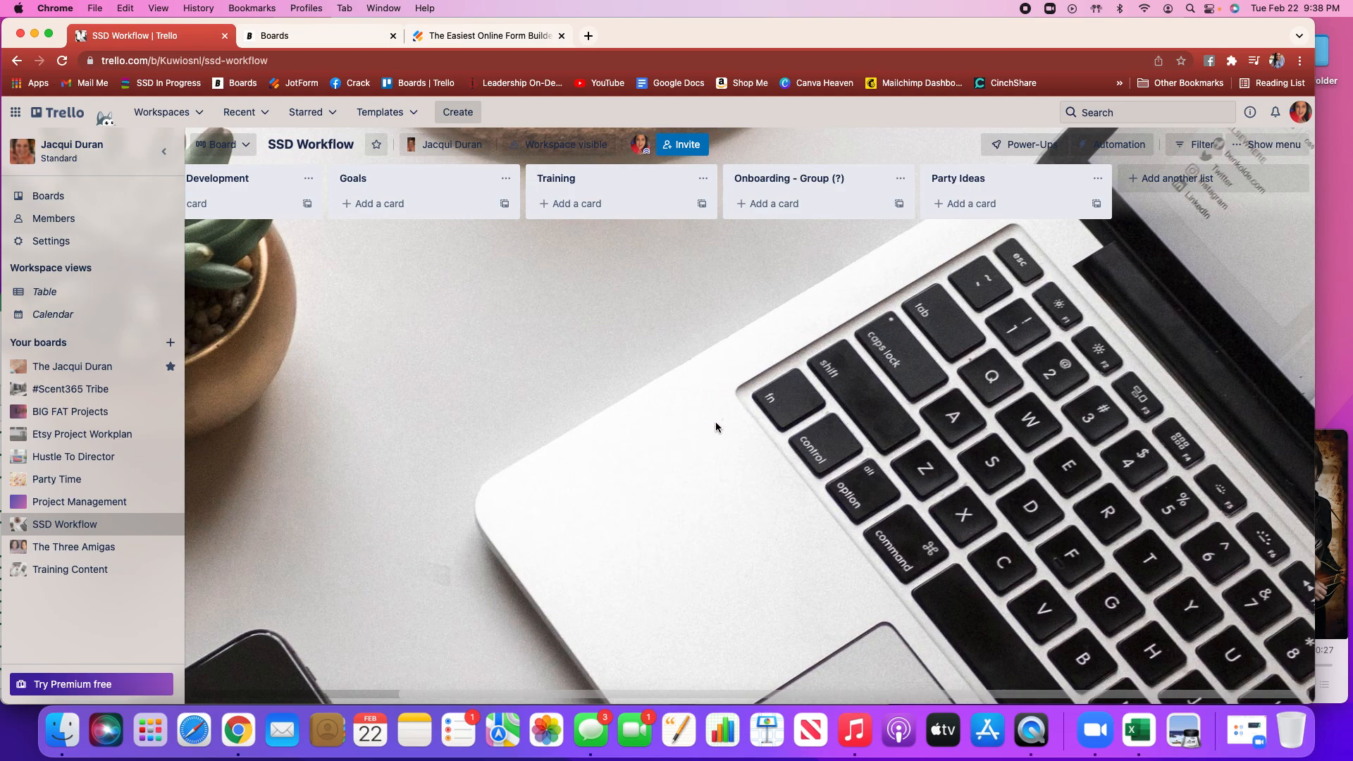
{"action": "scroll", "coordinate": [716, 427], "scroll_direction": "left", "scroll_amount": 5}
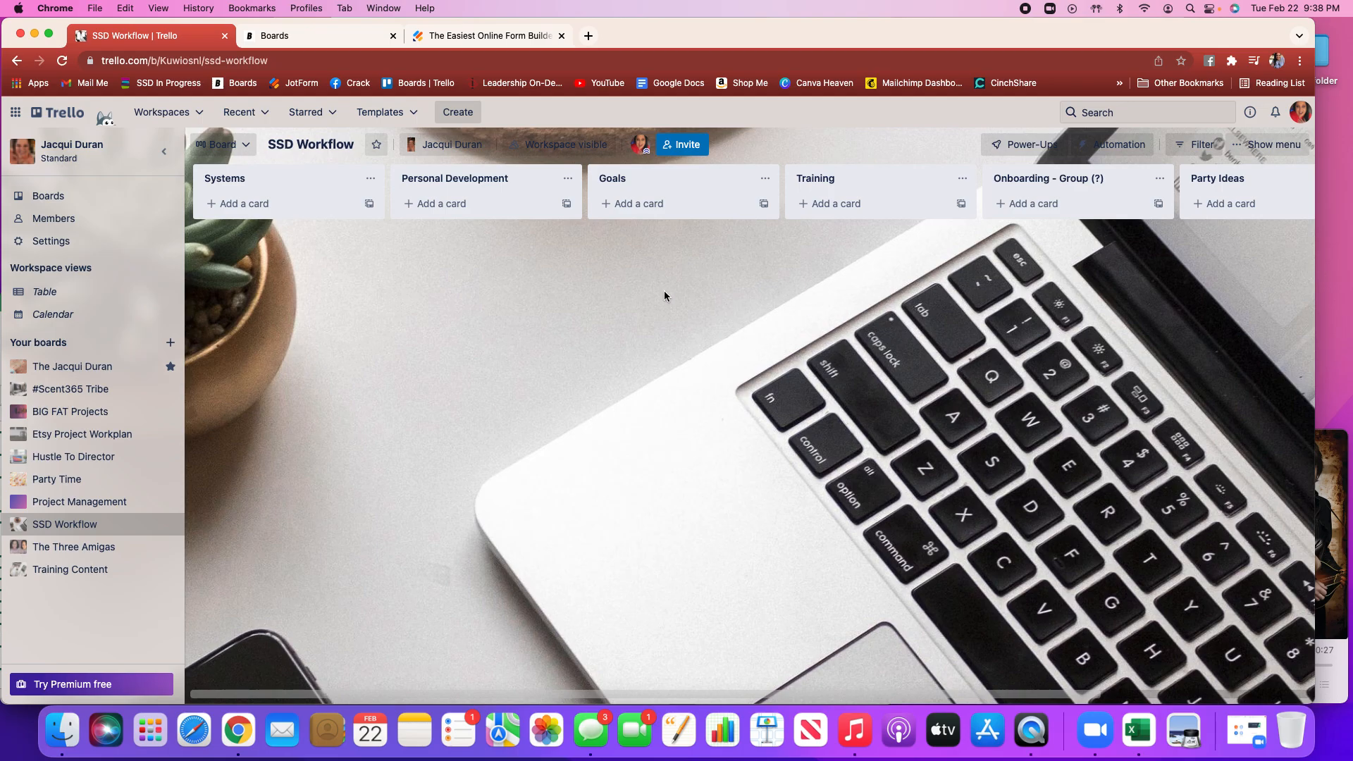
{"action": "scroll", "coordinate": [664, 290], "scroll_direction": "right", "scroll_amount": 5}
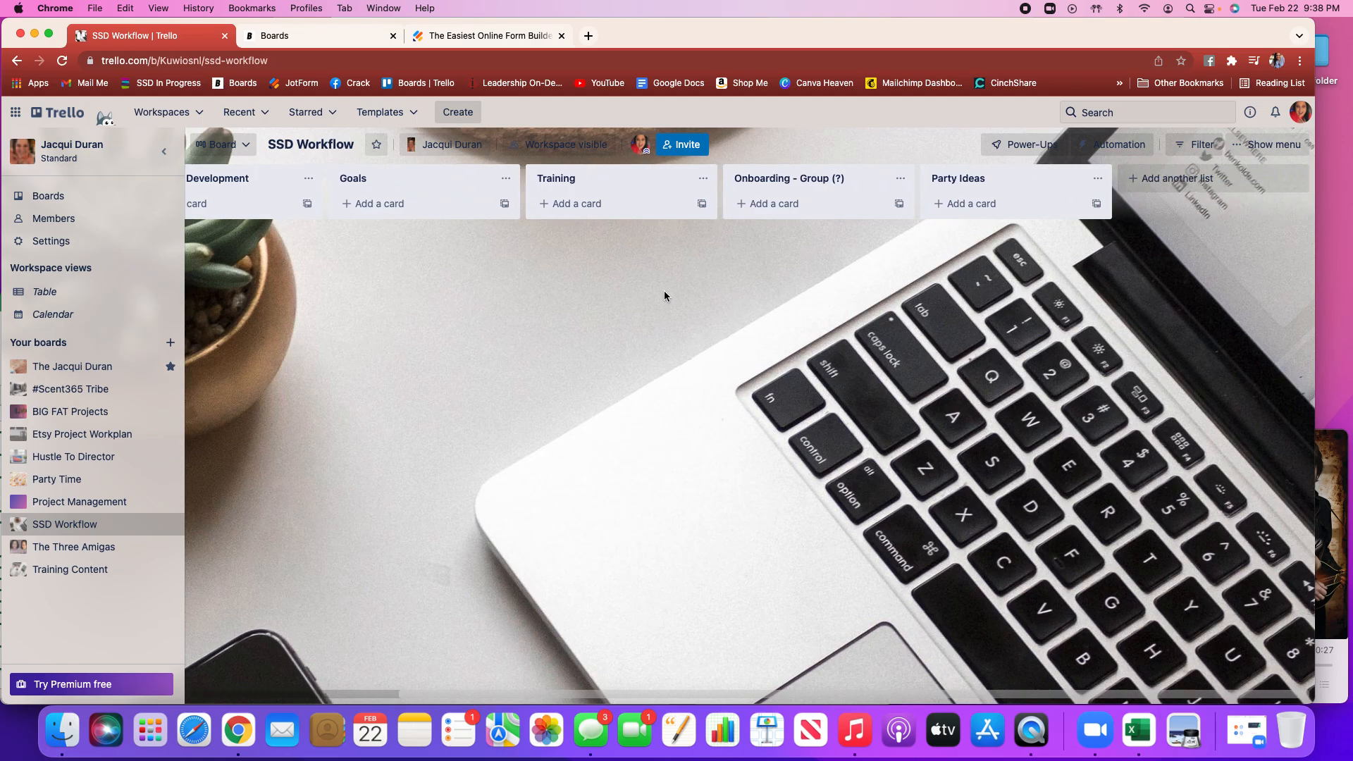
{"action": "scroll", "coordinate": [663, 291], "scroll_direction": "left", "scroll_amount": 4}
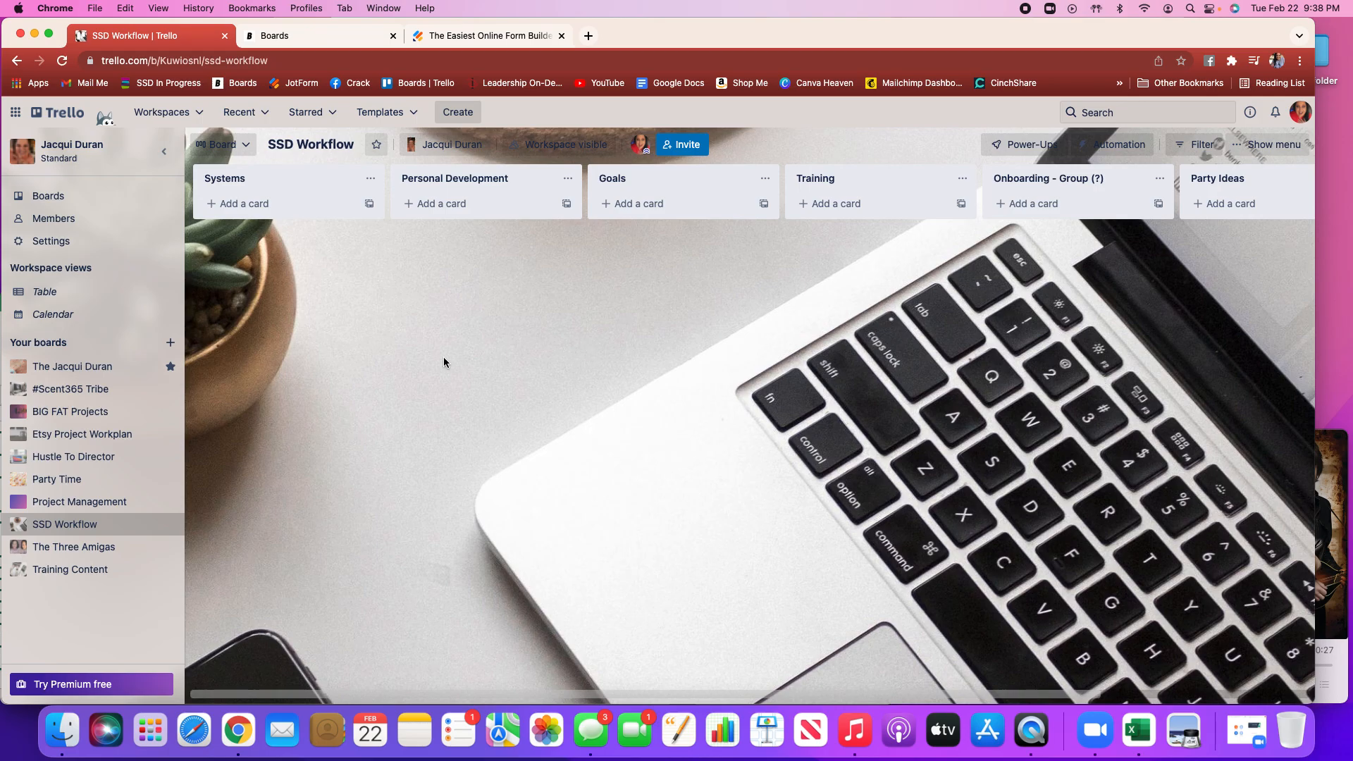
Start creating a new workspace board titled Test
{"action": "left_click", "coordinate": [171, 343]}
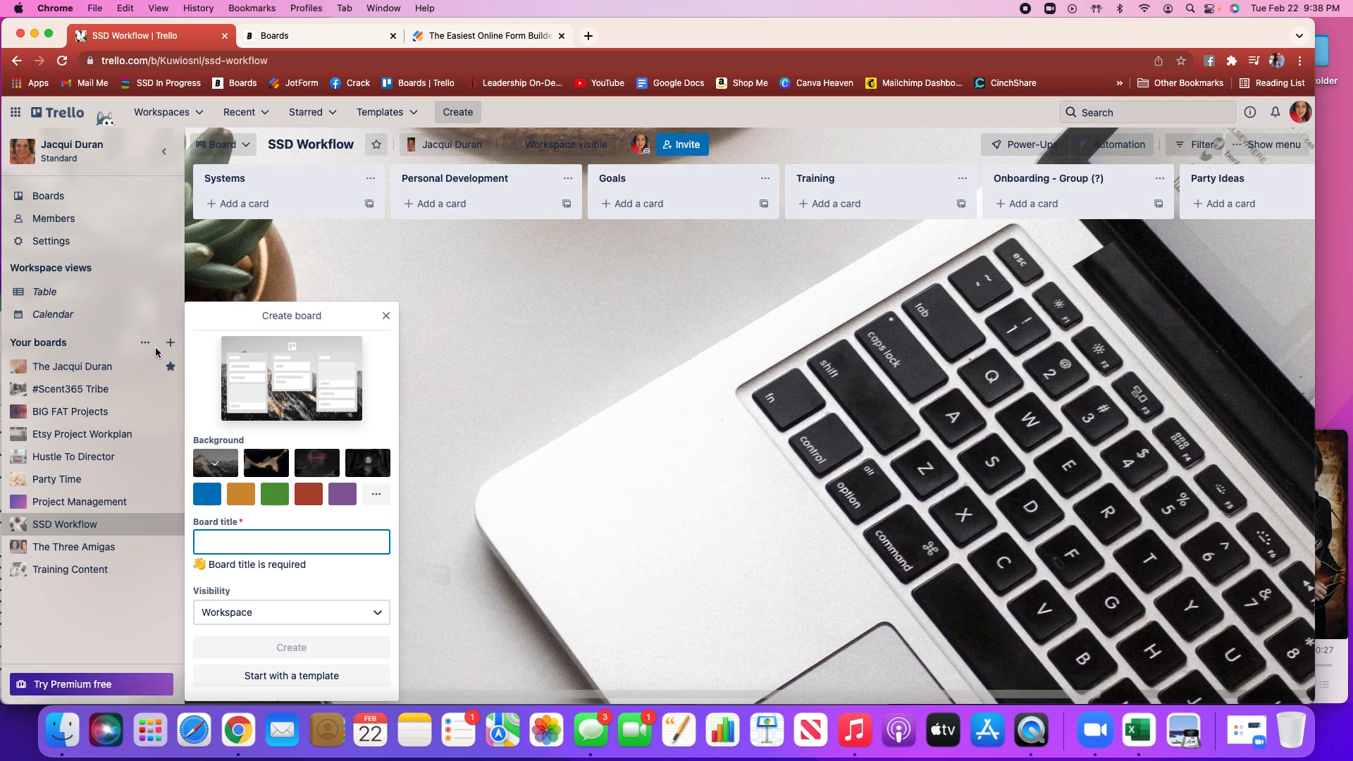
{"action": "left_click", "coordinate": [347, 523]}
{"action": "left_click", "coordinate": [316, 510]}
{"action": "left_click", "coordinate": [245, 544]}
{"action": "type", "text": "Test"}
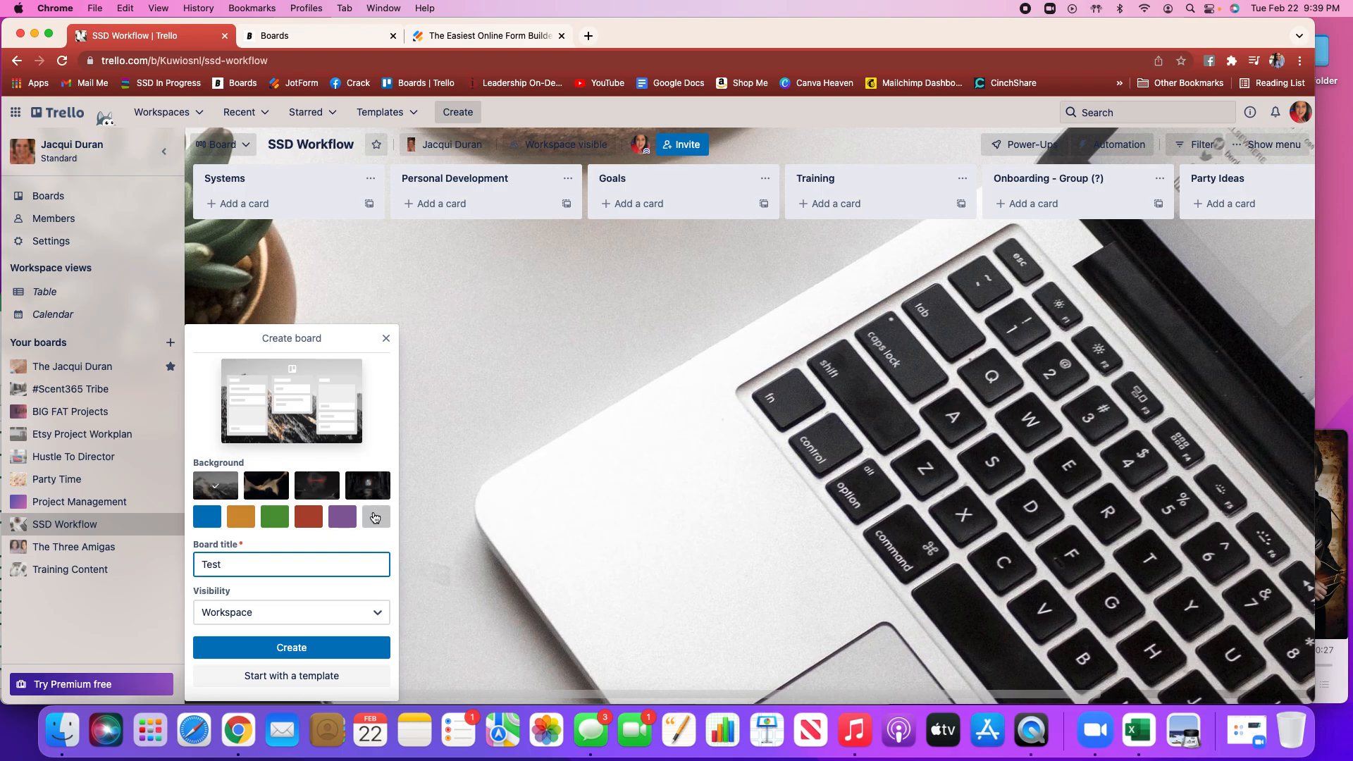
Open the full background photo gallery and search the photos for party
{"action": "left_click", "coordinate": [377, 519]}
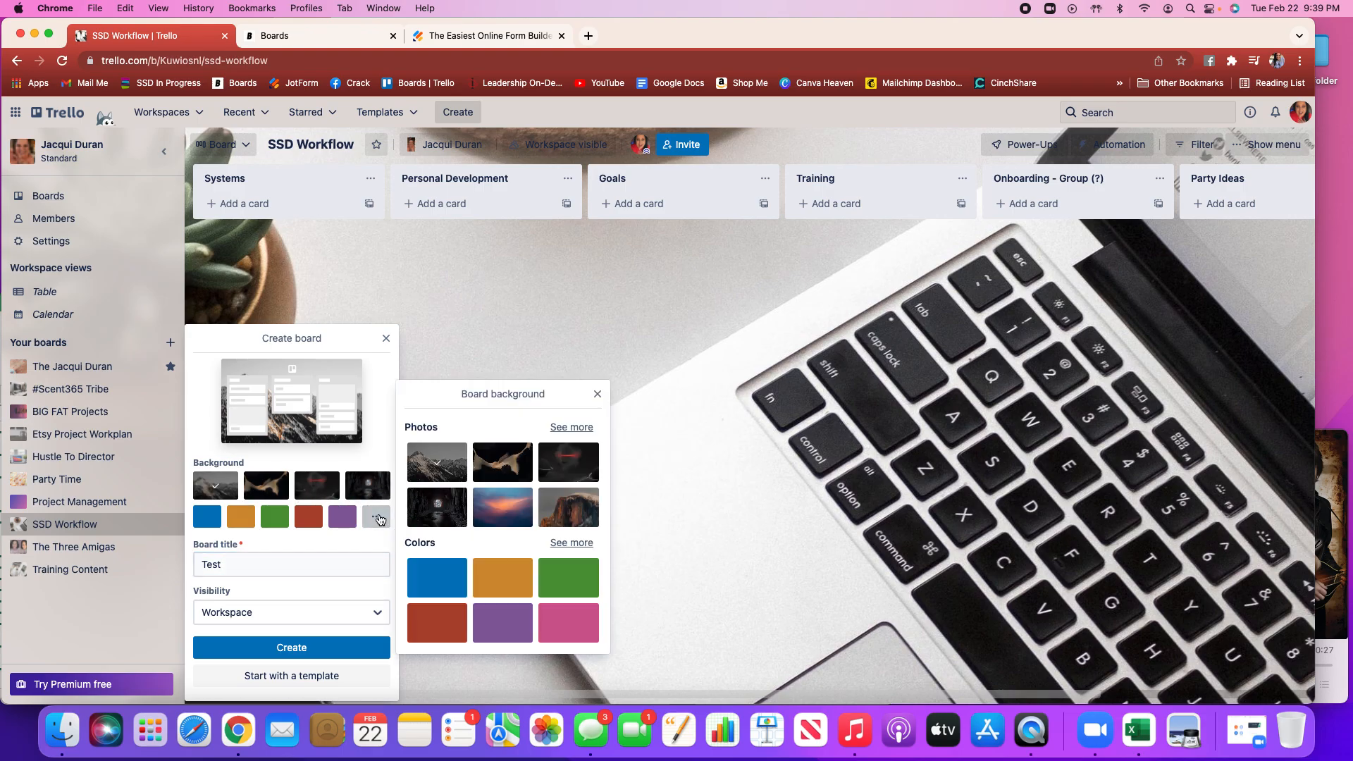
{"action": "left_click", "coordinate": [569, 427]}
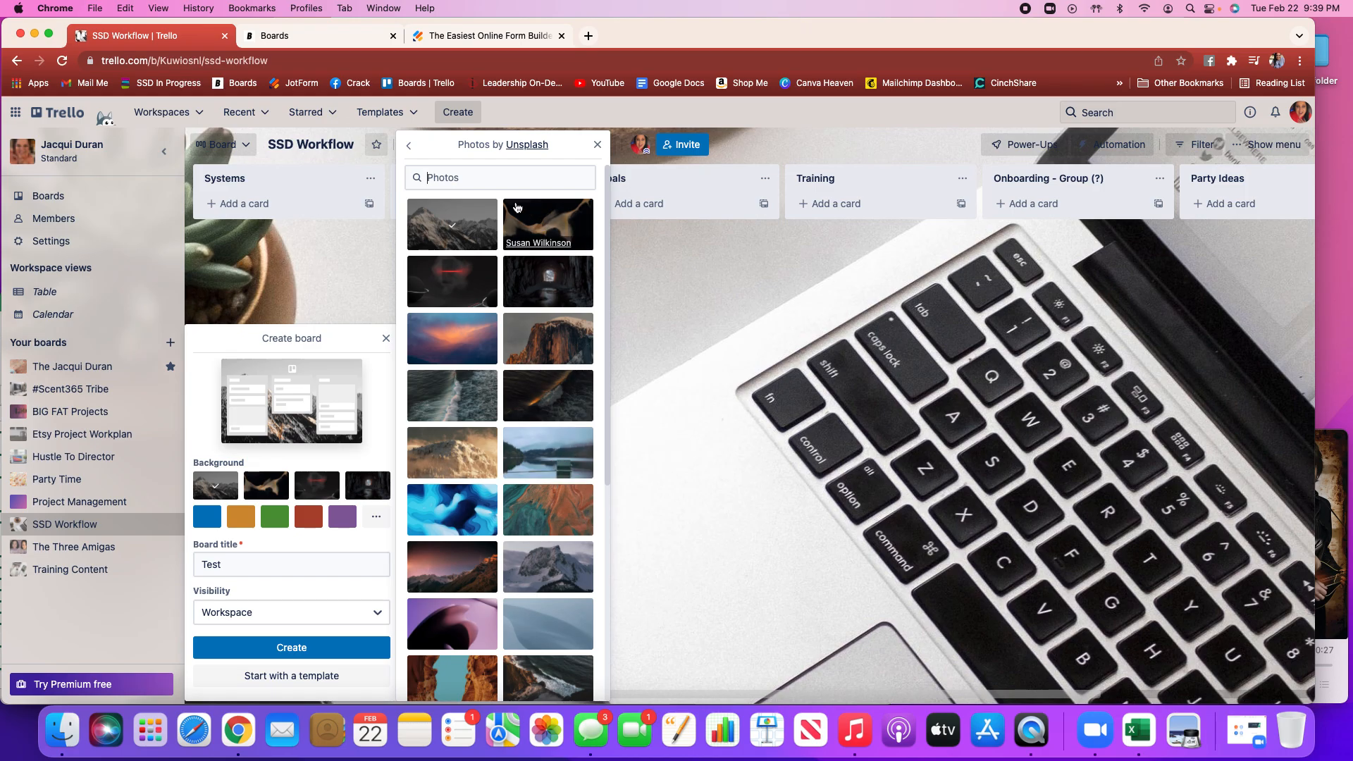
{"action": "left_click", "coordinate": [476, 179]}
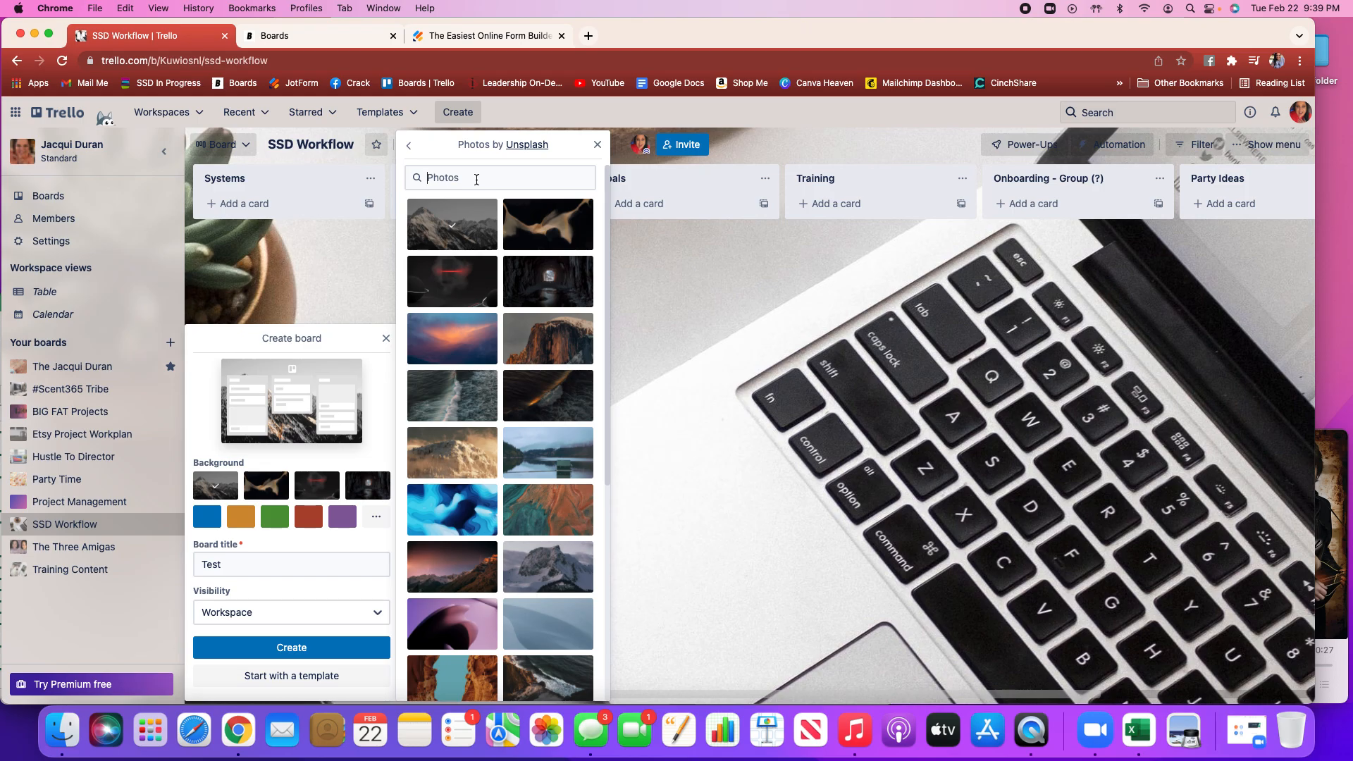
{"action": "type", "text": "Pa"}
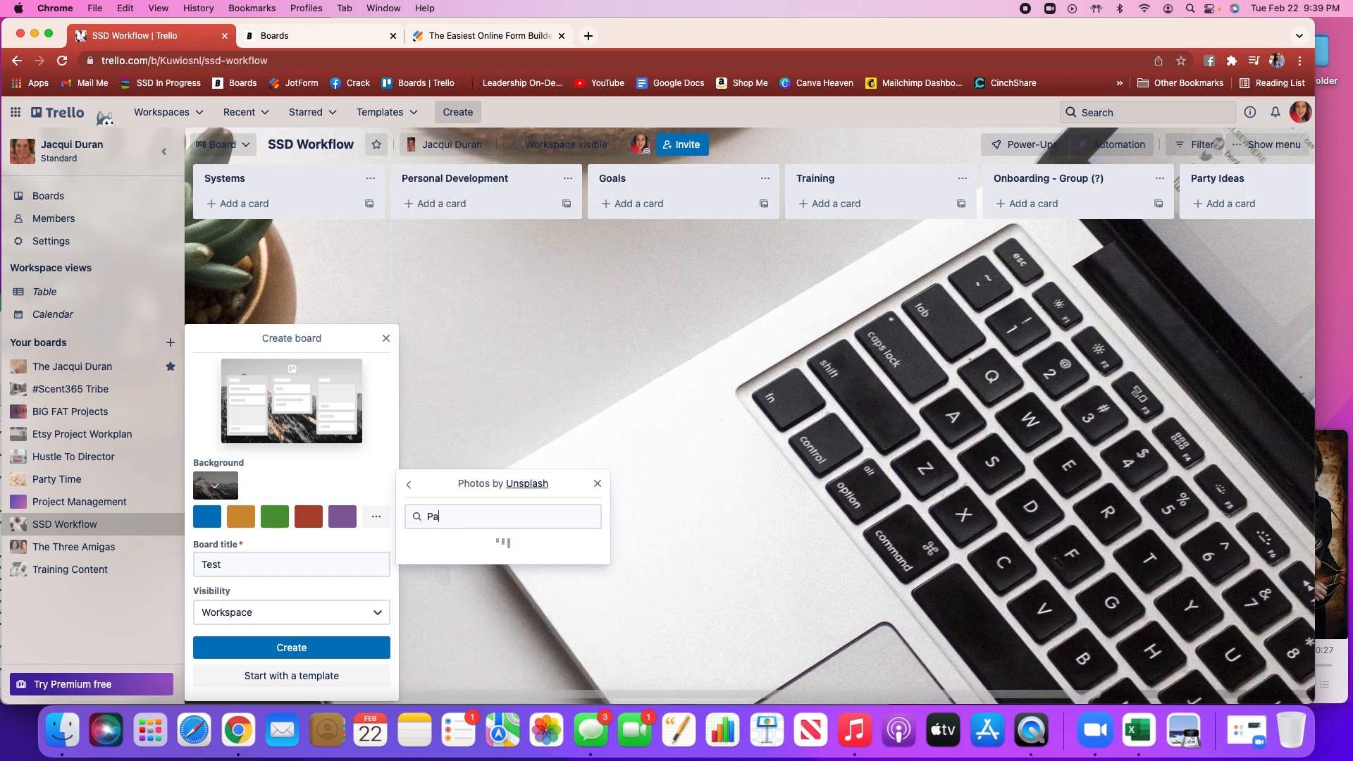
{"action": "key", "text": "BackSpace"}
{"action": "key", "text": "BackSpace"}
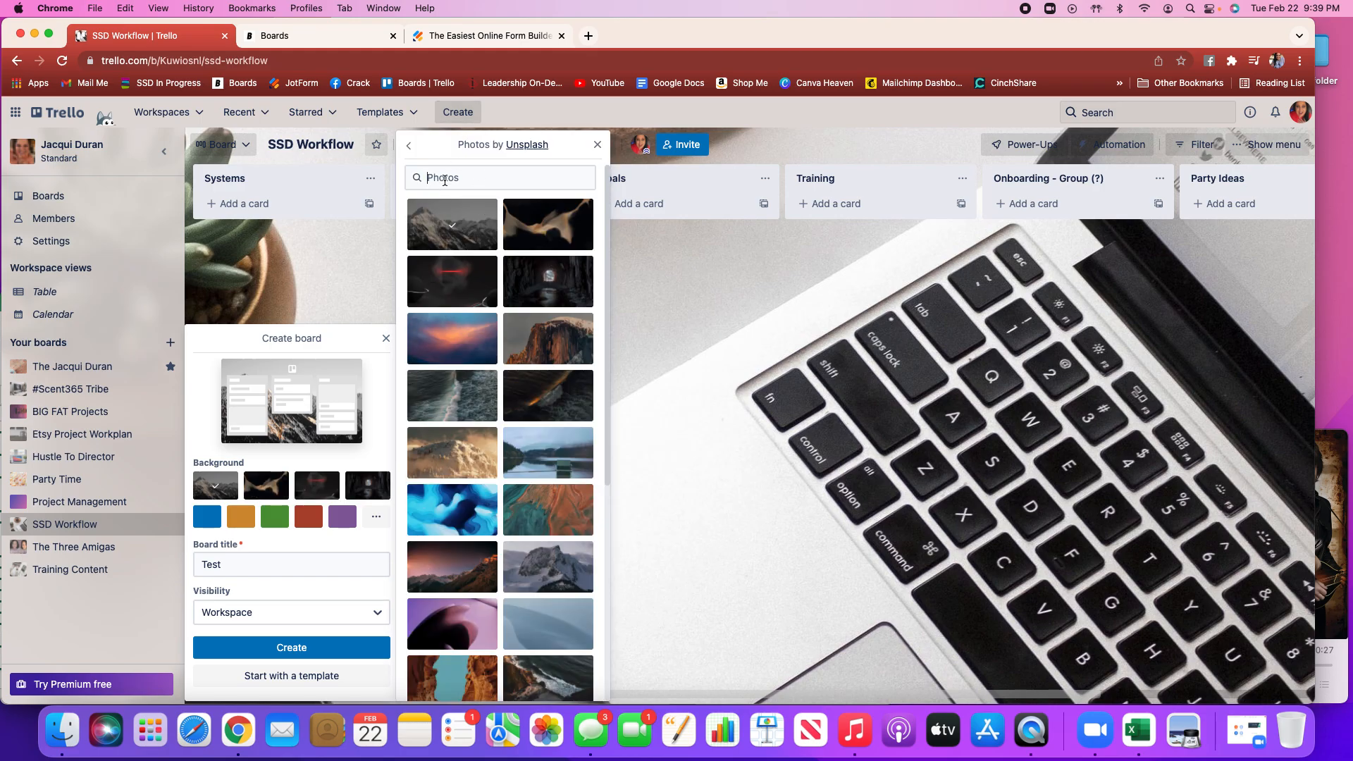
{"action": "type", "text": "partt="}
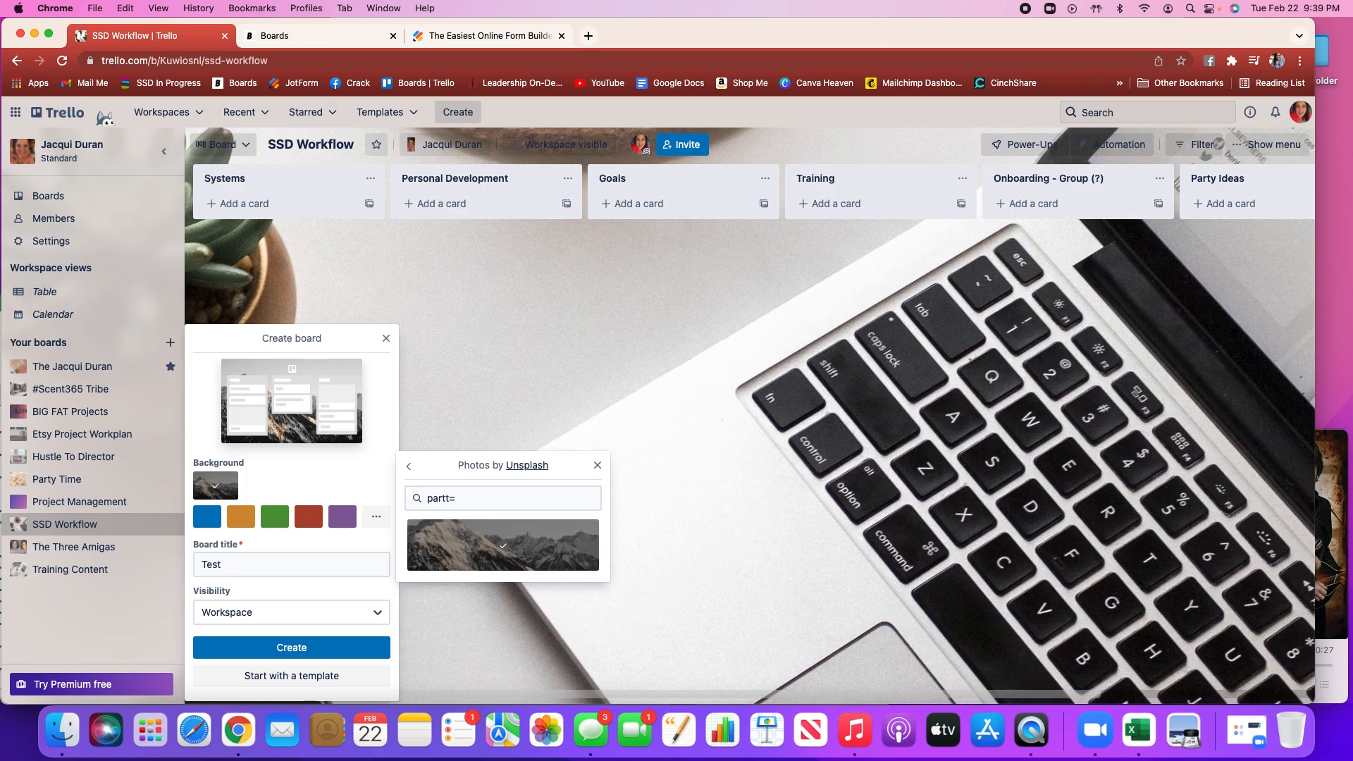
{"action": "key", "text": "BackSpace"}
{"action": "key", "text": "BackSpace"}
{"action": "type", "text": "y"}
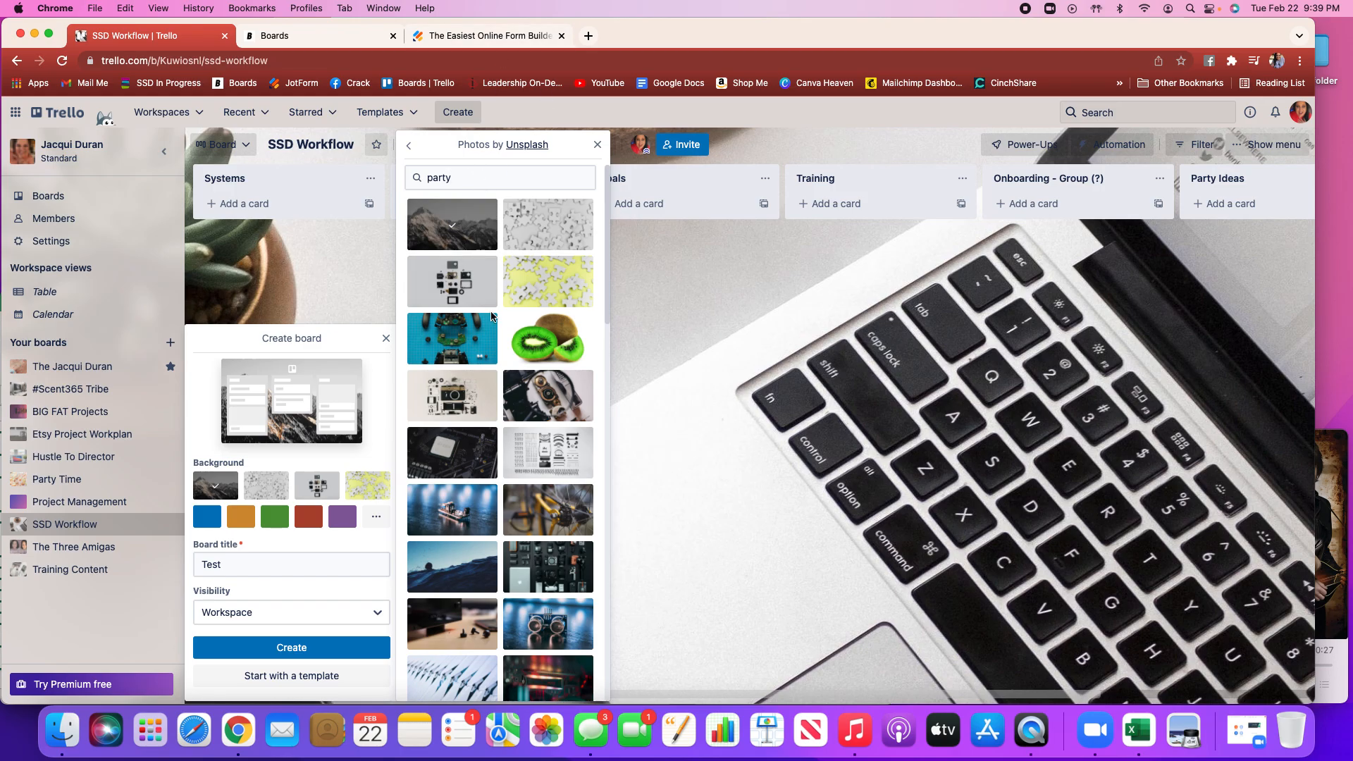
Browse the party photos, choose the colourful balloons photo as the background, and create the Test board
{"action": "scroll", "coordinate": [491, 315], "scroll_direction": "down", "scroll_amount": 4}
{"action": "scroll", "coordinate": [491, 316], "scroll_direction": "down", "scroll_amount": 10}
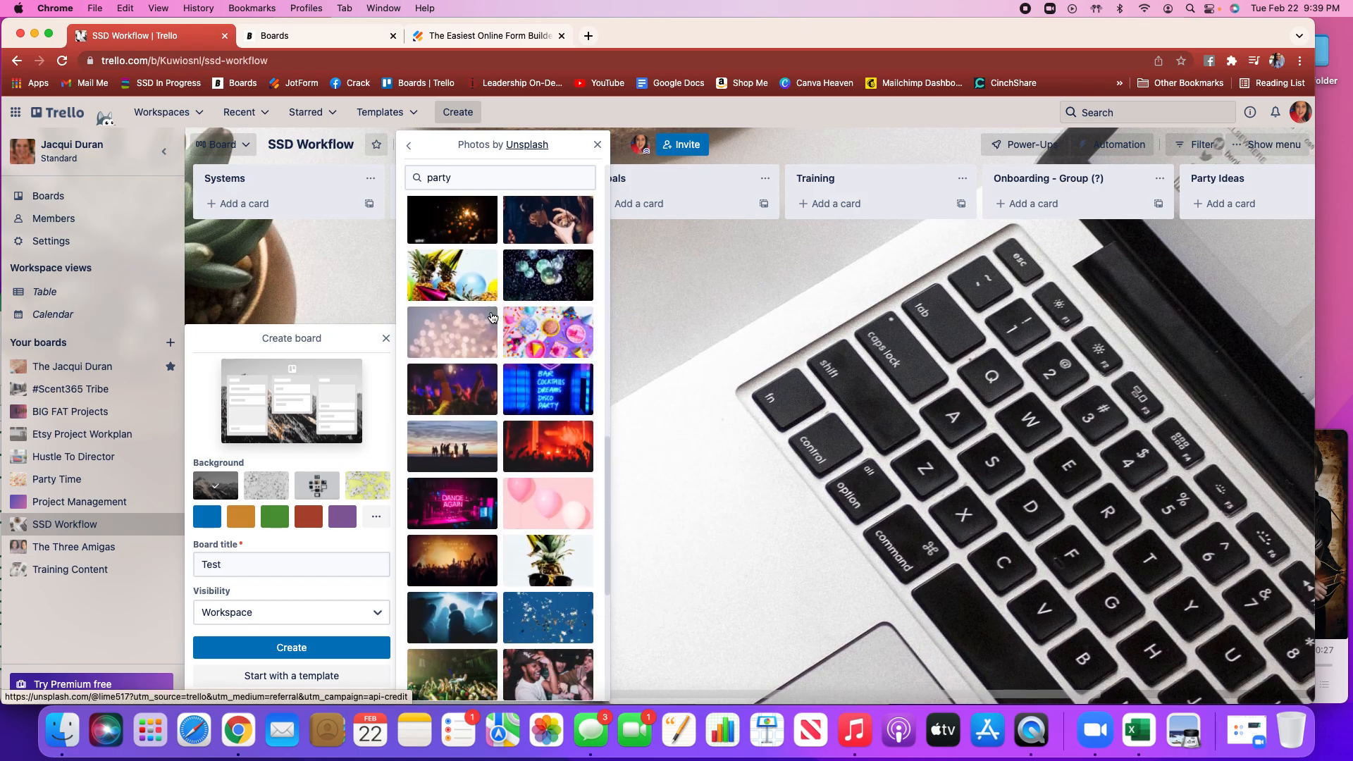
{"action": "scroll", "coordinate": [491, 316], "scroll_direction": "down", "scroll_amount": 8}
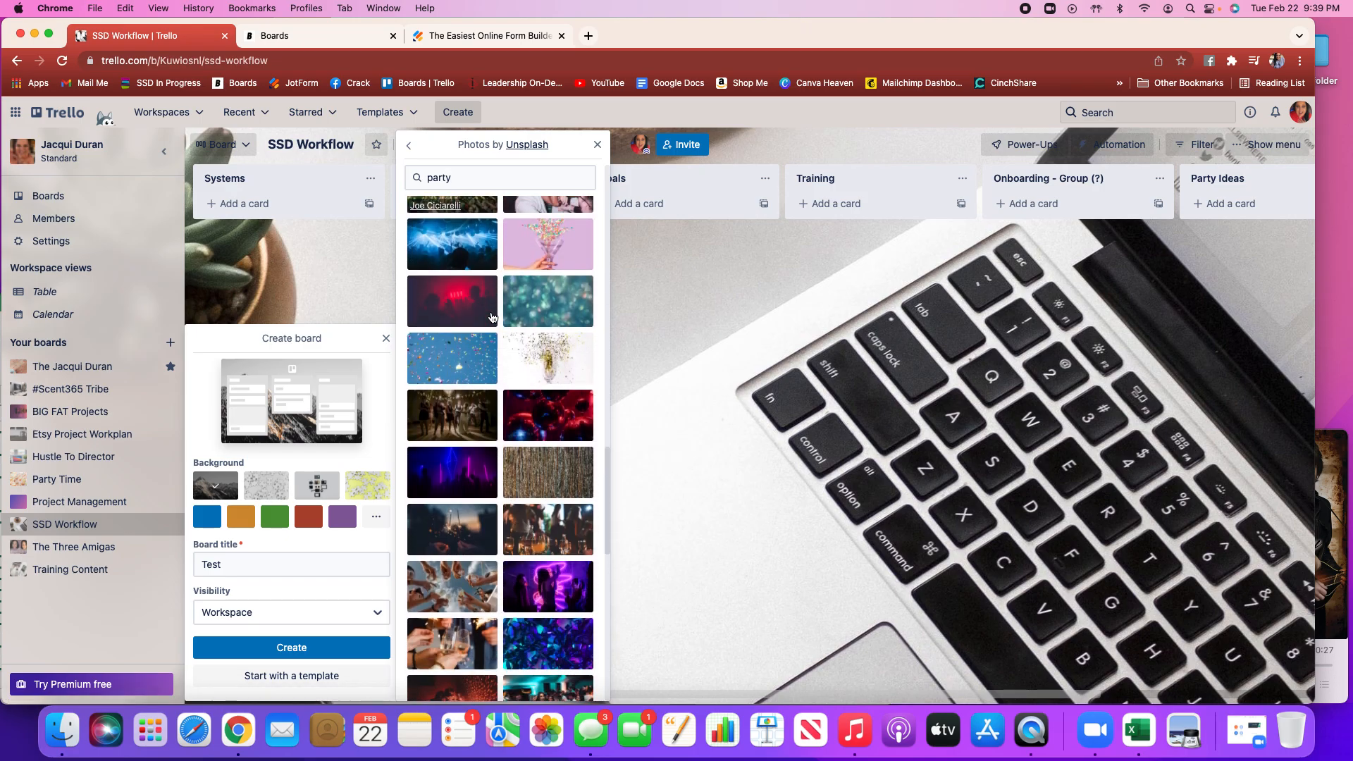
{"action": "scroll", "coordinate": [492, 317], "scroll_direction": "down", "scroll_amount": 8}
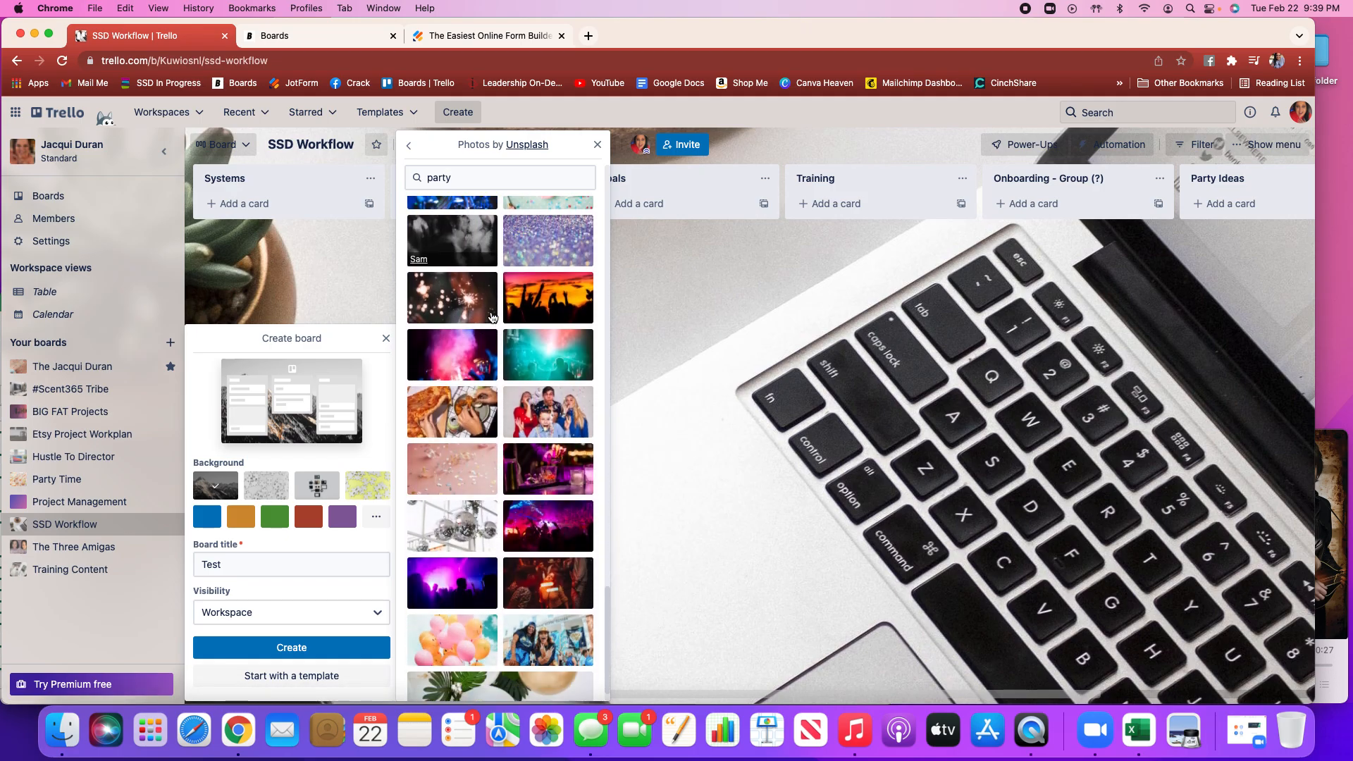
{"action": "scroll", "coordinate": [492, 317], "scroll_direction": "down", "scroll_amount": 8}
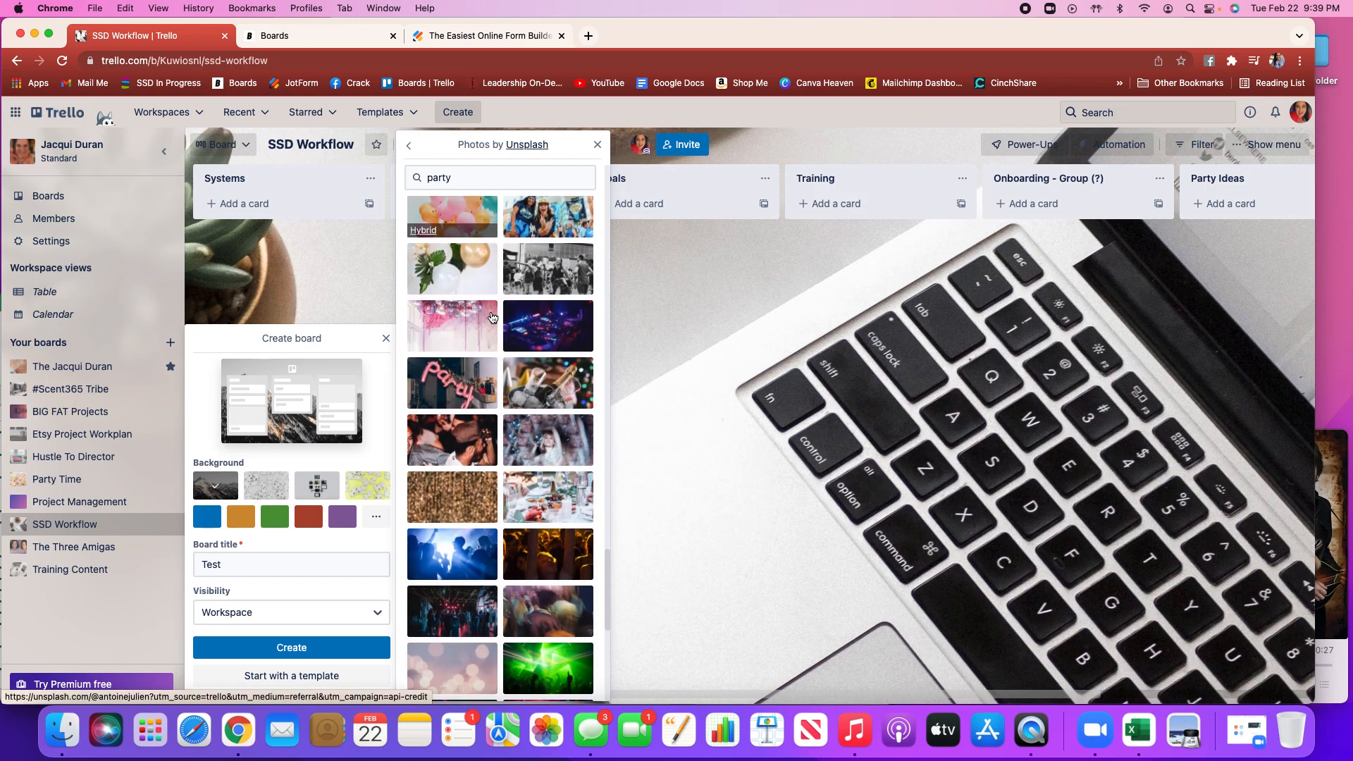
{"action": "scroll", "coordinate": [491, 317], "scroll_direction": "down", "scroll_amount": 8}
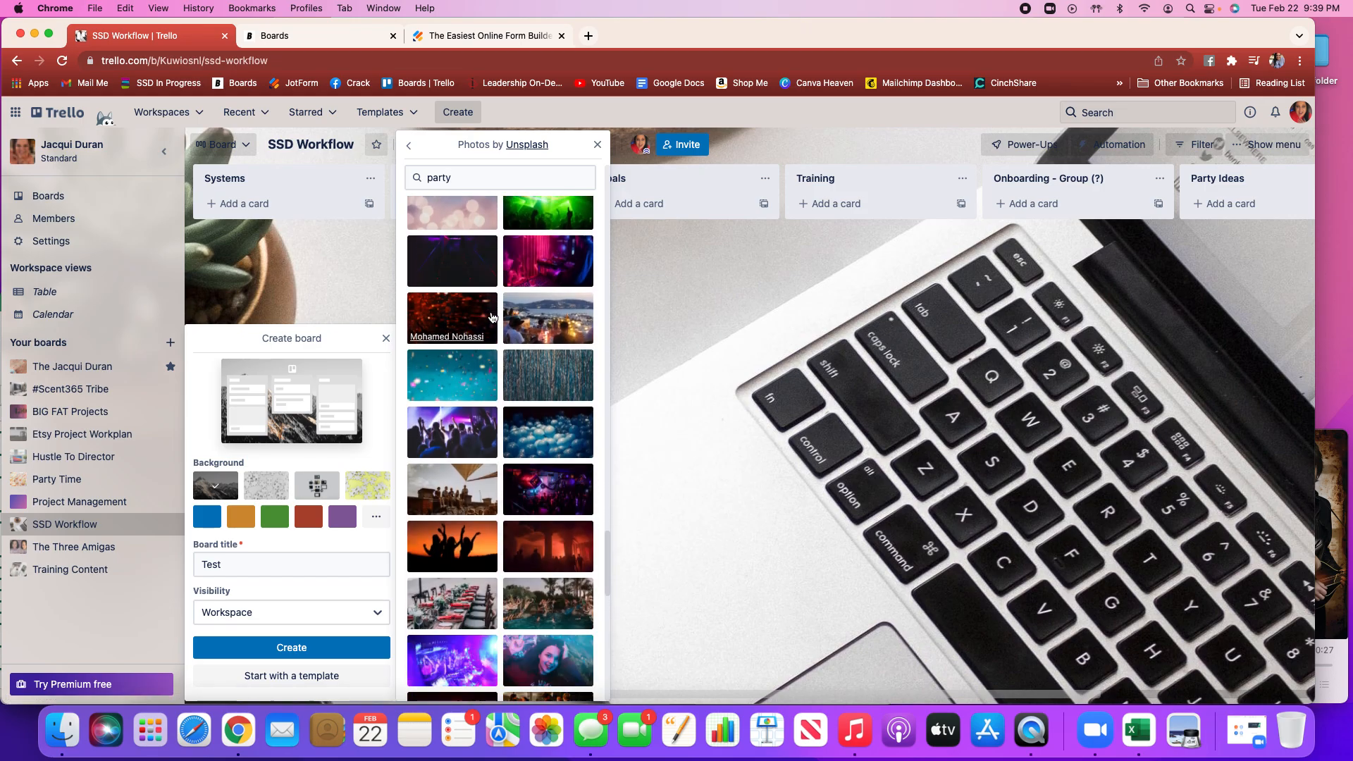
{"action": "scroll", "coordinate": [492, 317], "scroll_direction": "down", "scroll_amount": 8}
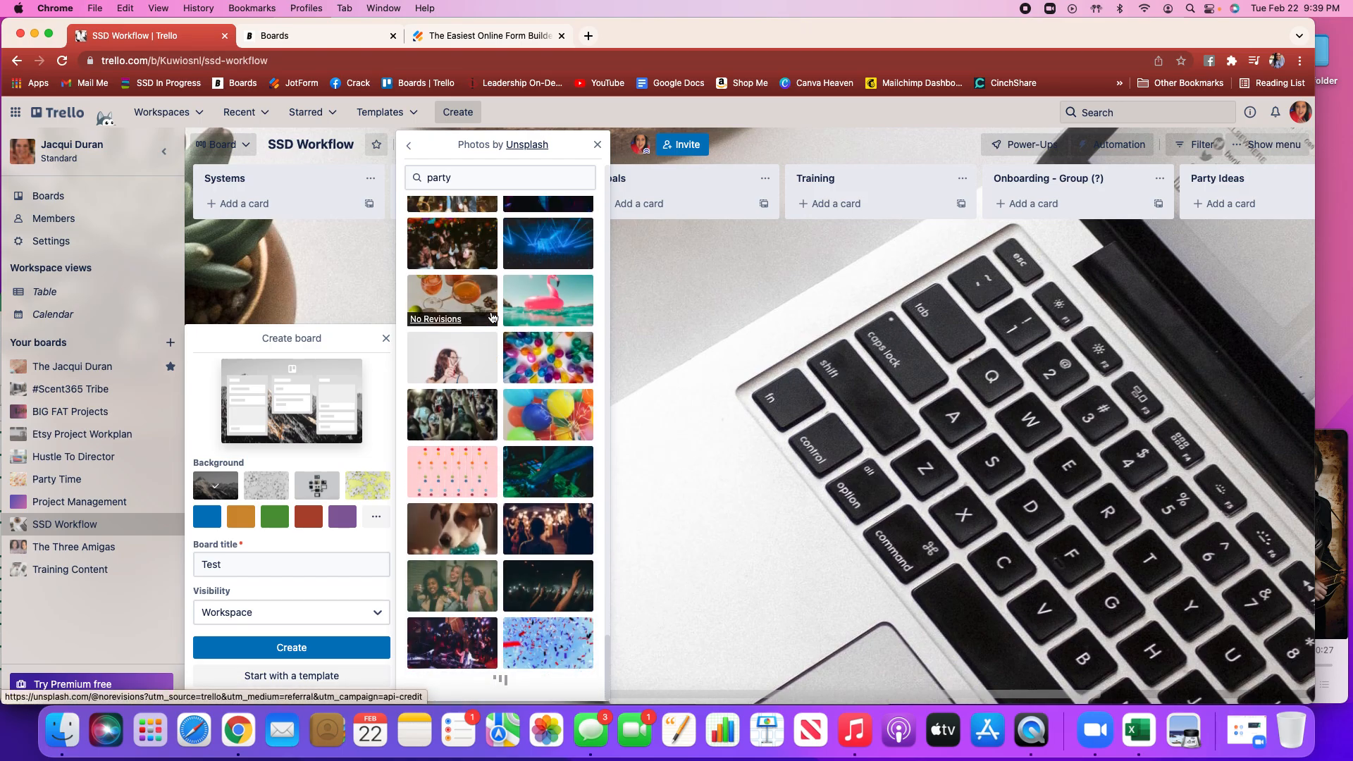
{"action": "scroll", "coordinate": [492, 316], "scroll_direction": "down", "scroll_amount": 8}
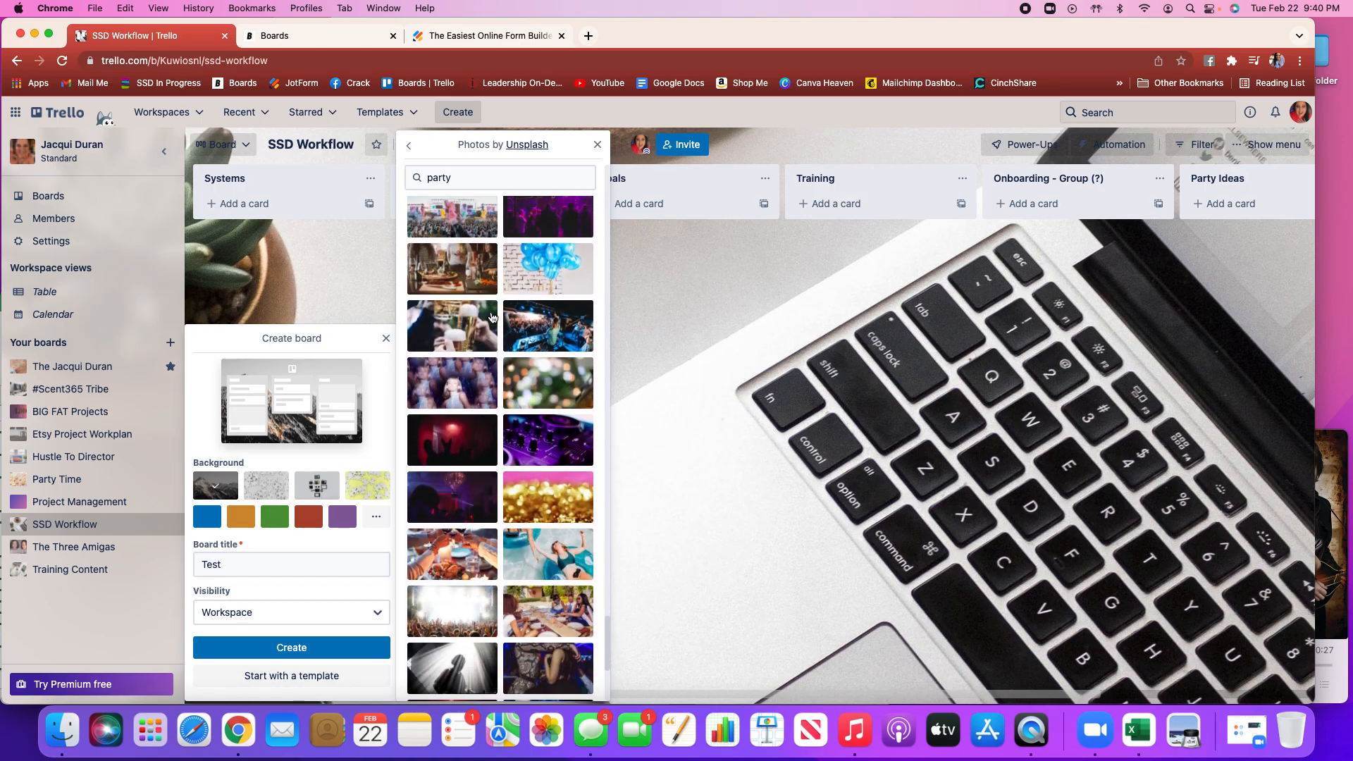
{"action": "scroll", "coordinate": [491, 317], "scroll_direction": "down", "scroll_amount": 8}
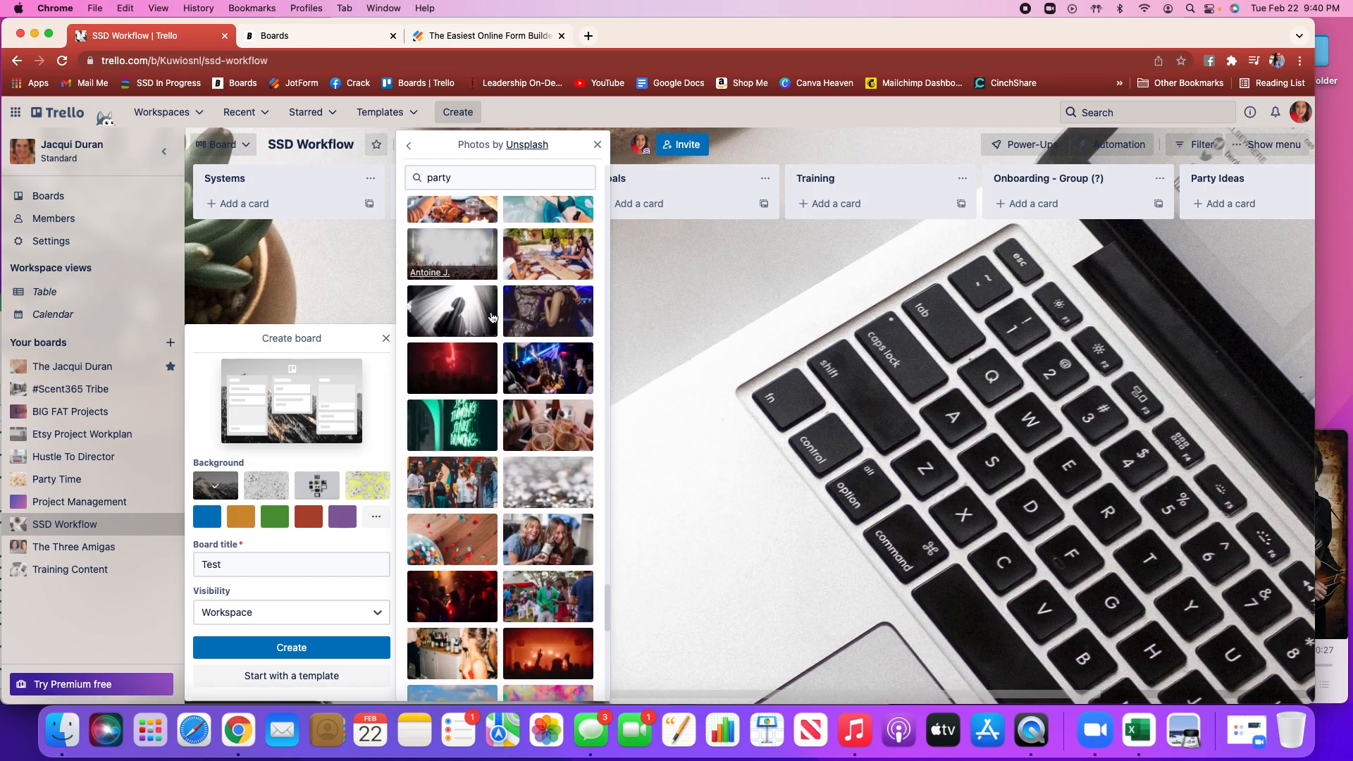
{"action": "scroll", "coordinate": [491, 317], "scroll_direction": "down", "scroll_amount": 8}
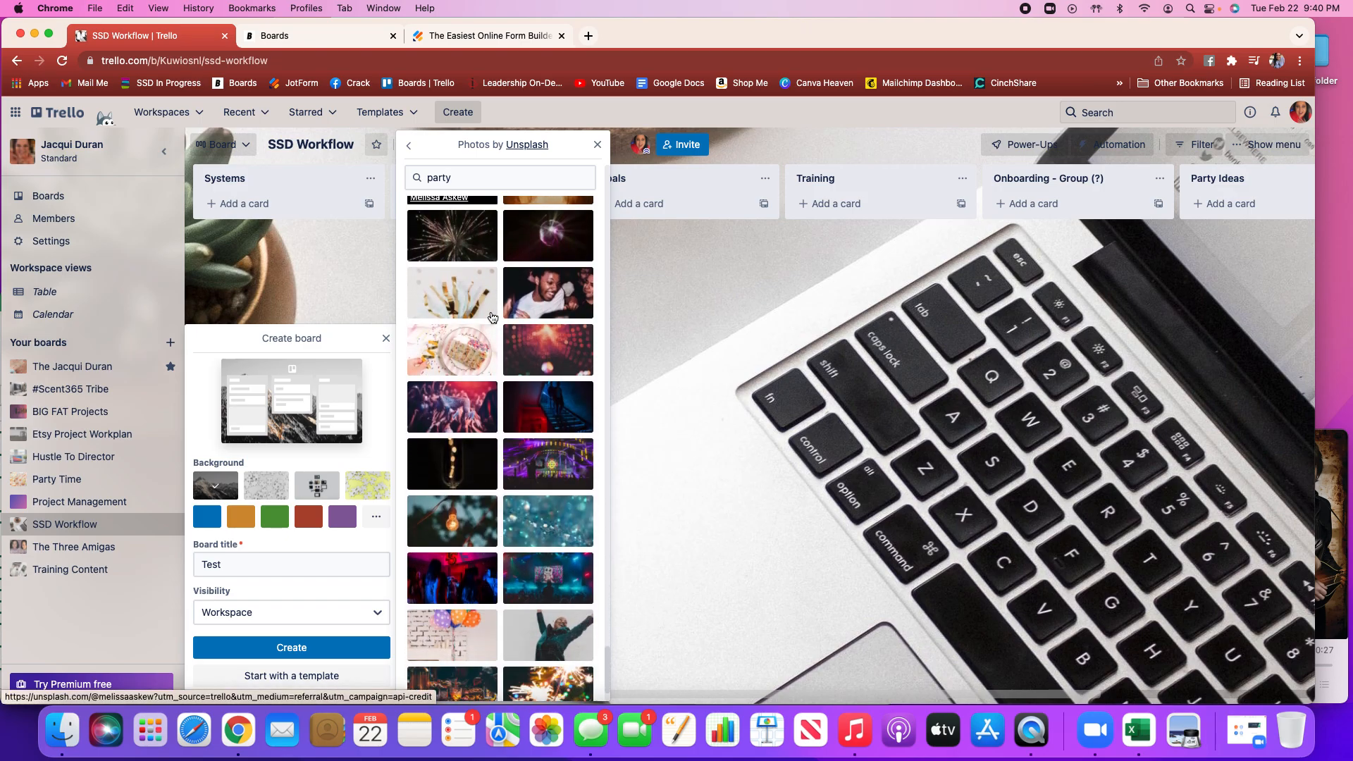
{"action": "scroll", "coordinate": [492, 317], "scroll_direction": "down", "scroll_amount": 8}
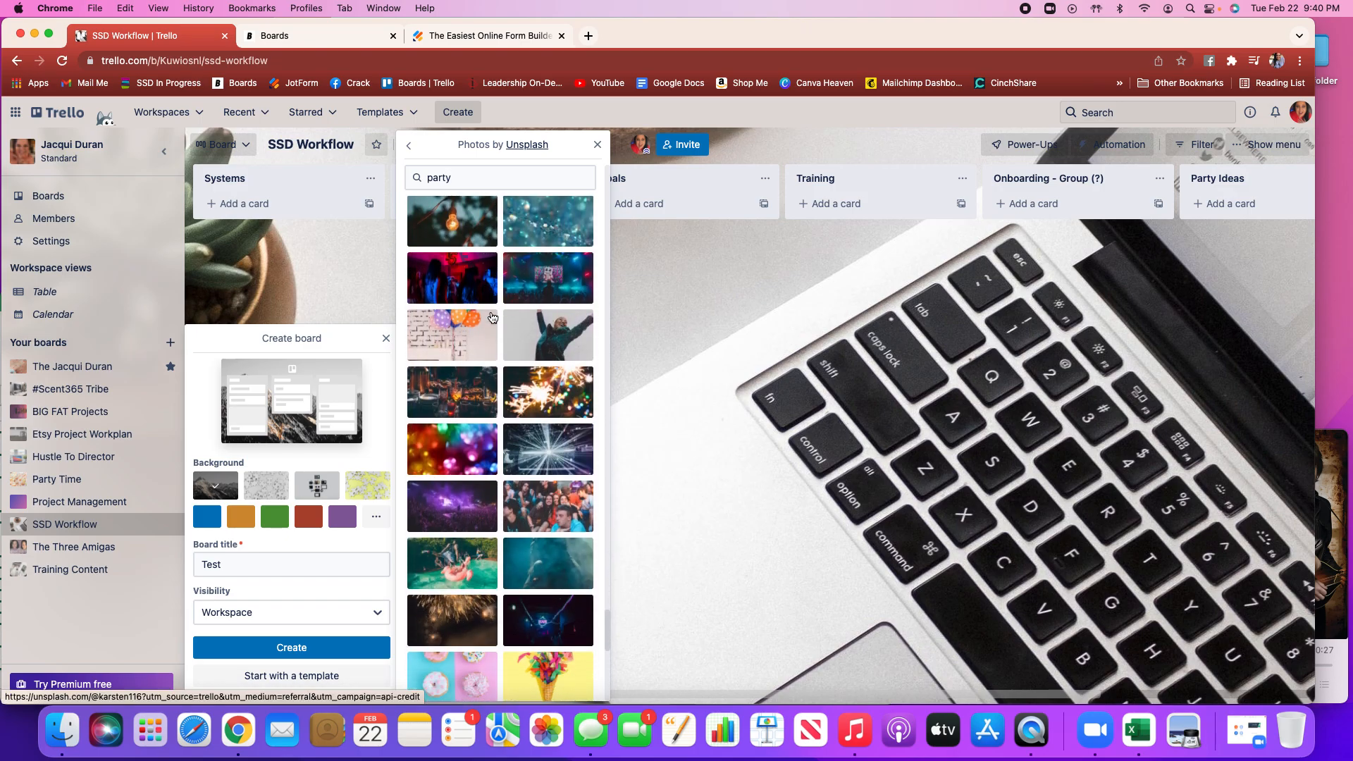
{"action": "scroll", "coordinate": [491, 317], "scroll_direction": "down", "scroll_amount": 1}
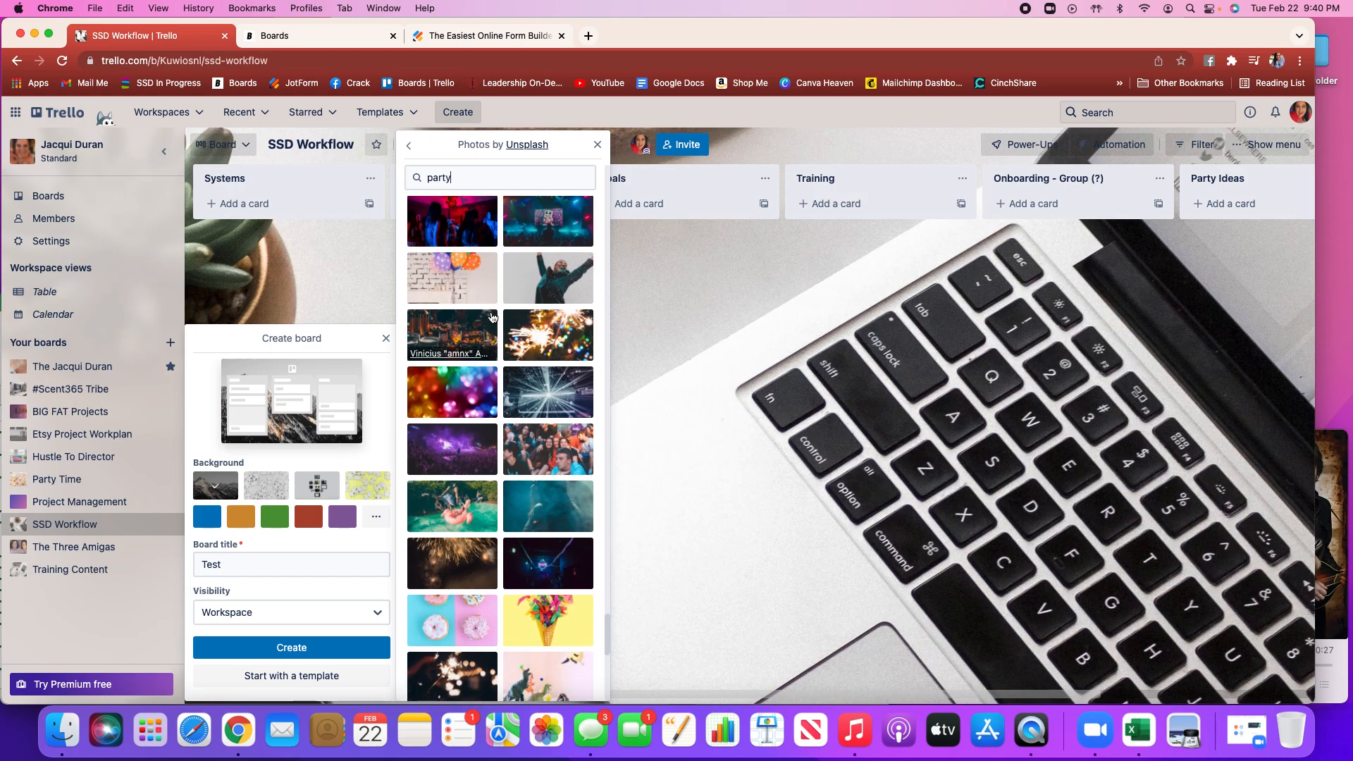
{"action": "left_click", "coordinate": [432, 276]}
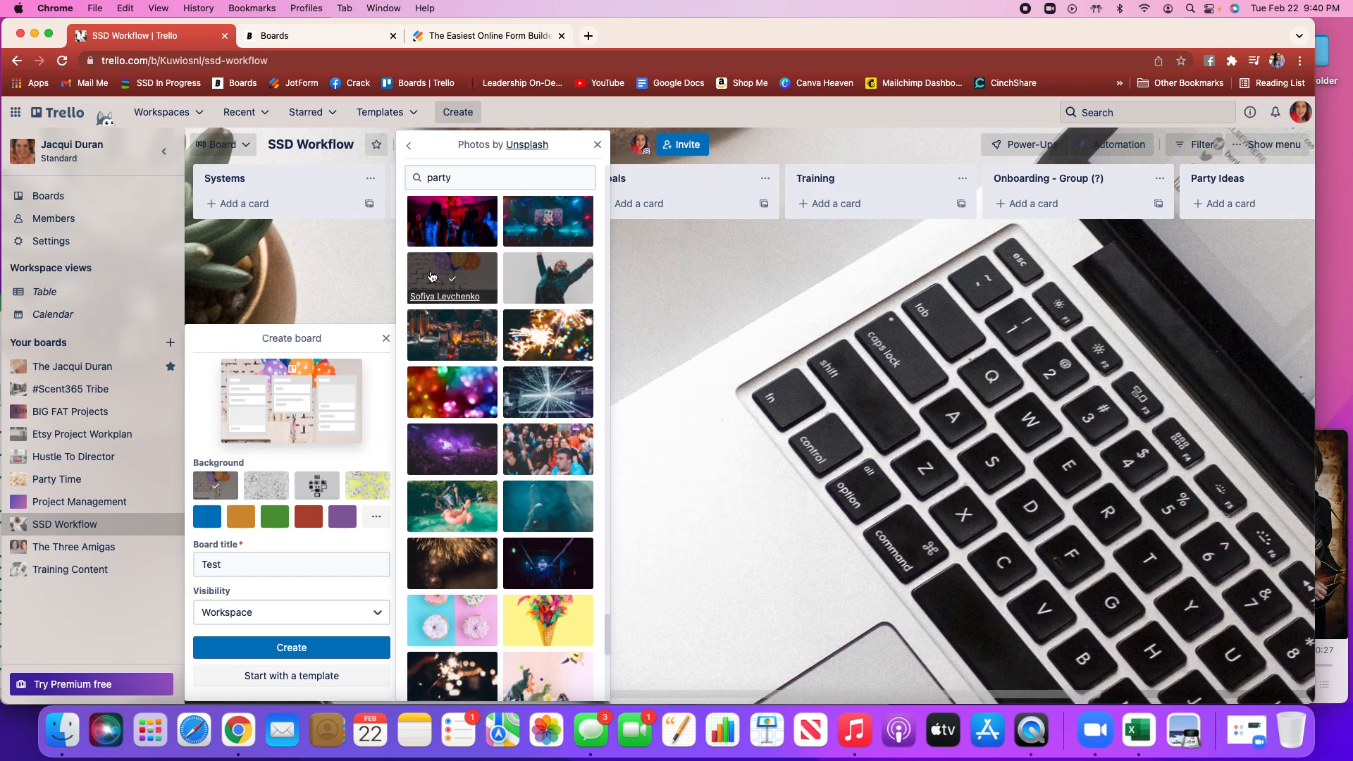
{"action": "left_click", "coordinate": [598, 146]}
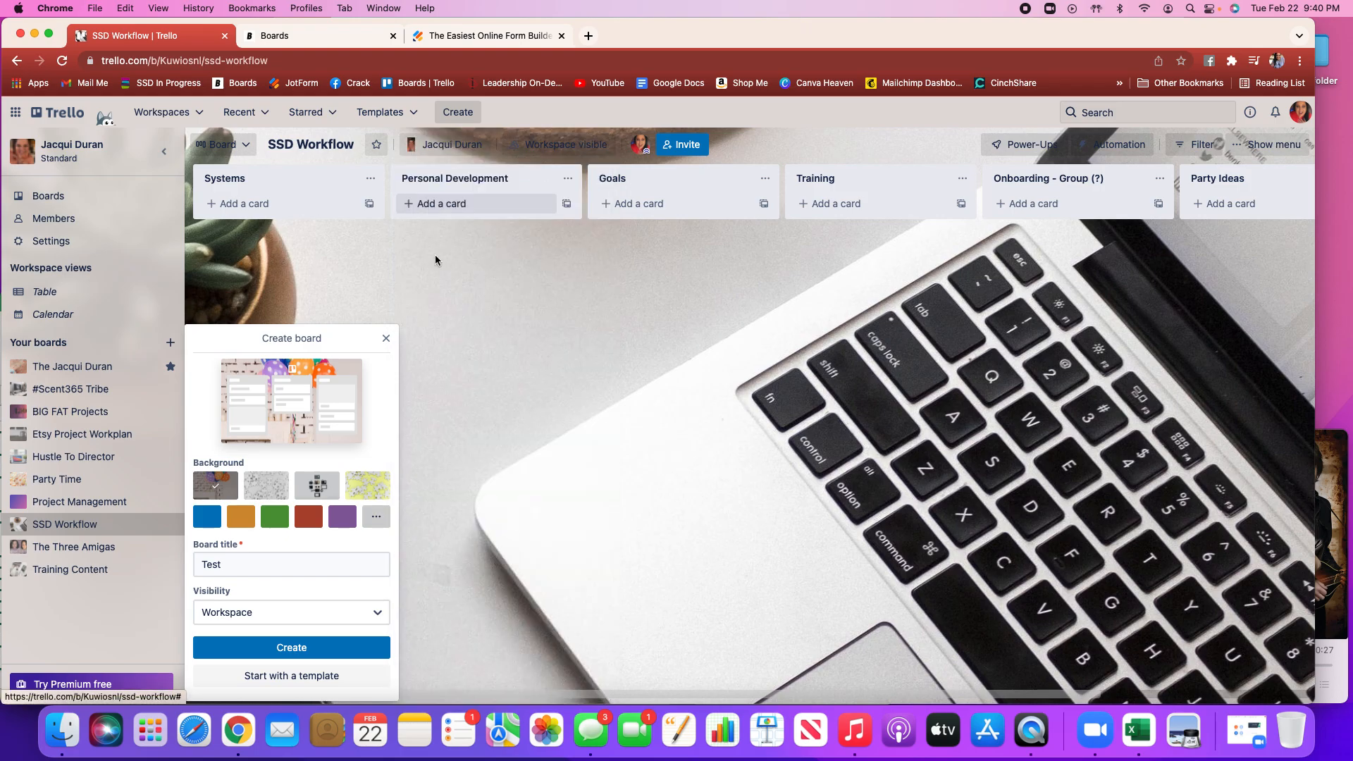
{"action": "left_click", "coordinate": [308, 655]}
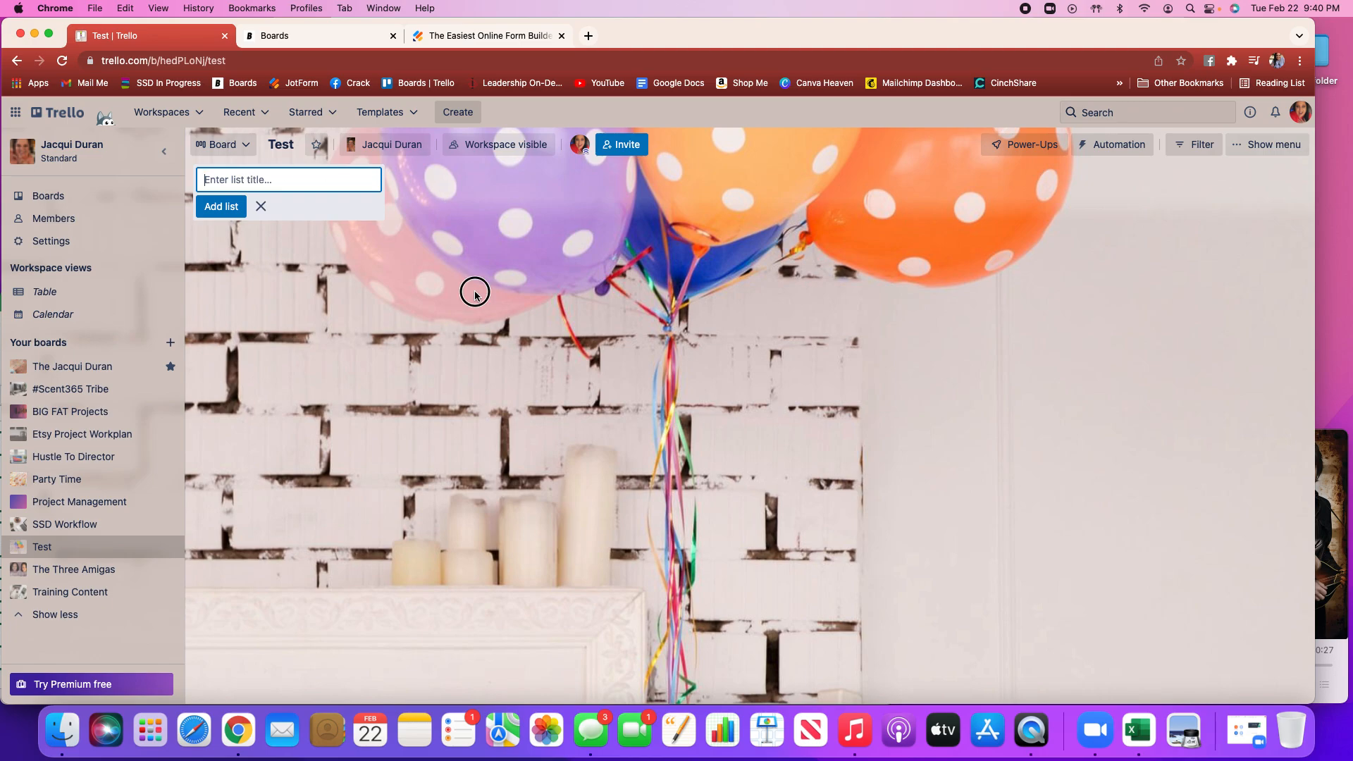
Set the Test board's description to Training purposes
{"action": "left_click", "coordinate": [432, 296]}
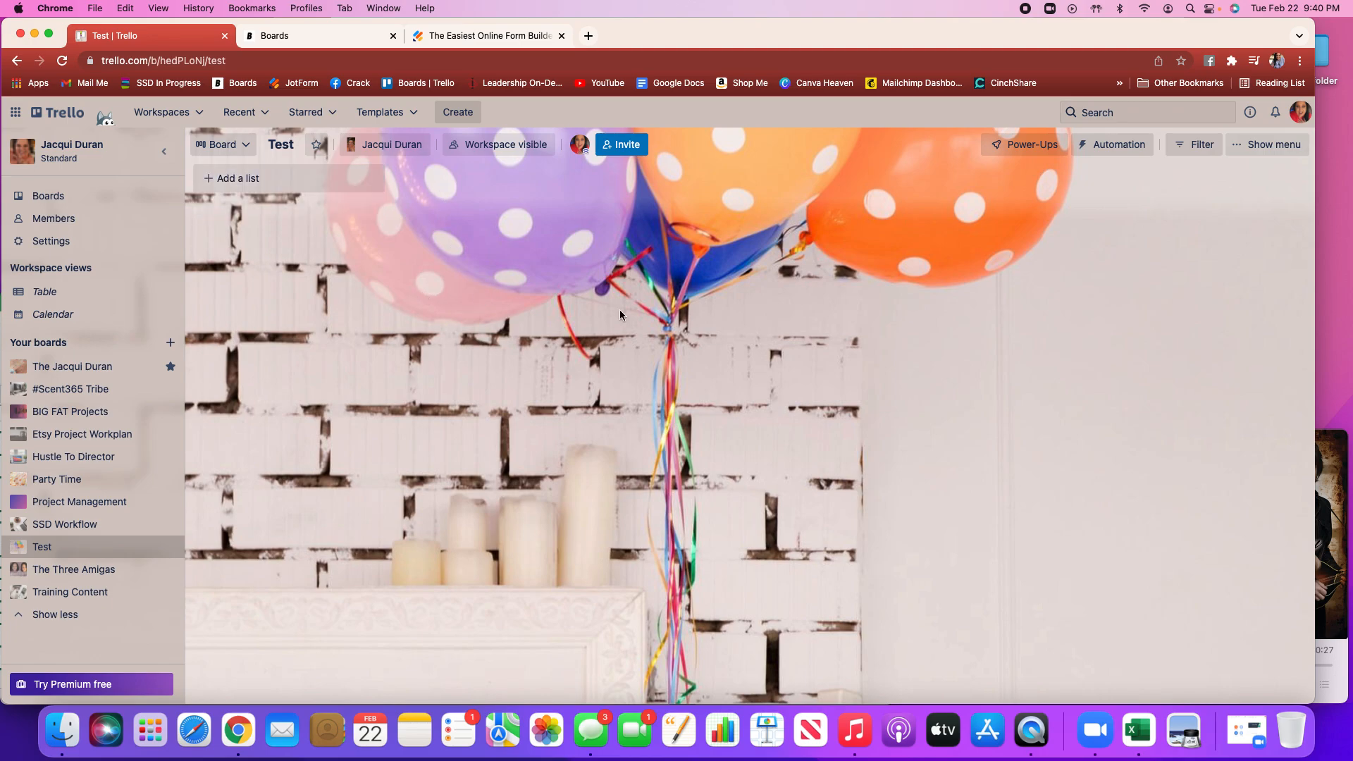
{"action": "left_click", "coordinate": [1244, 148]}
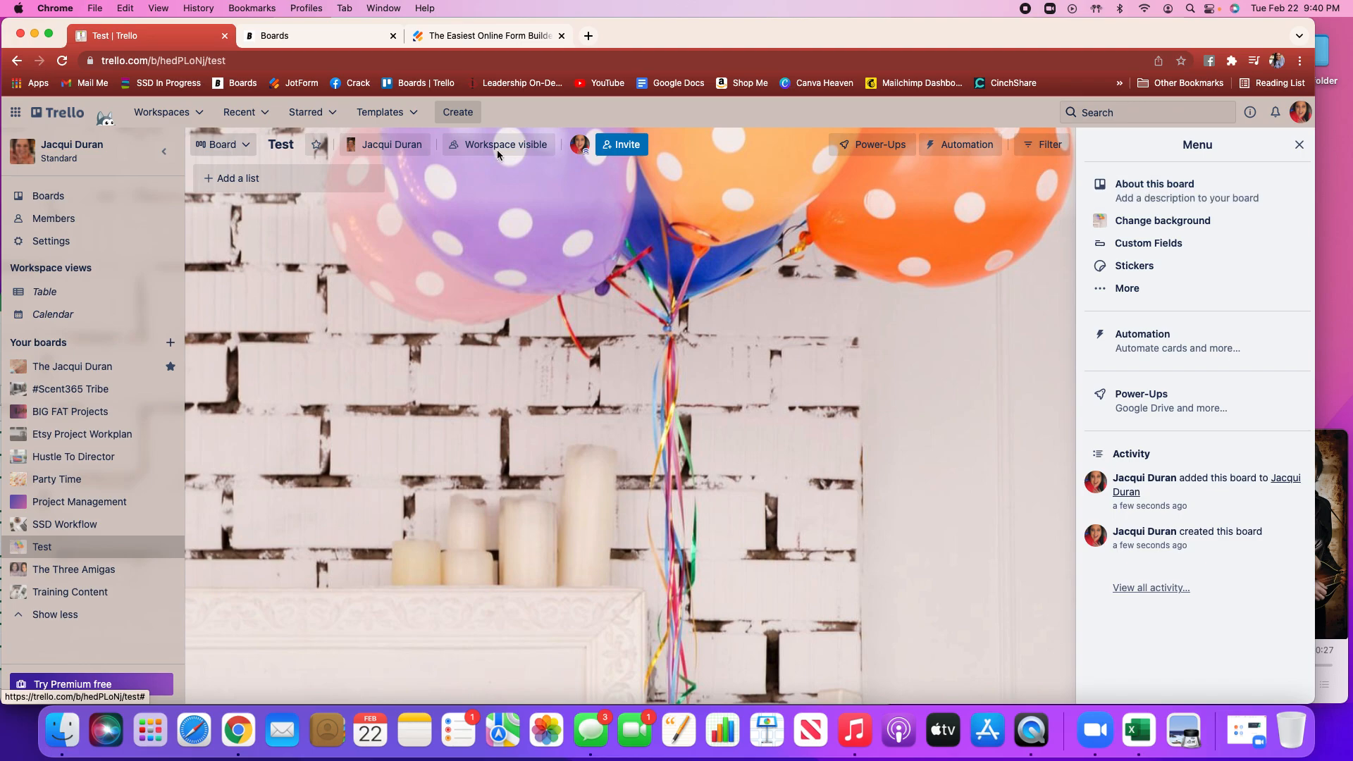
{"action": "left_click", "coordinate": [1182, 204]}
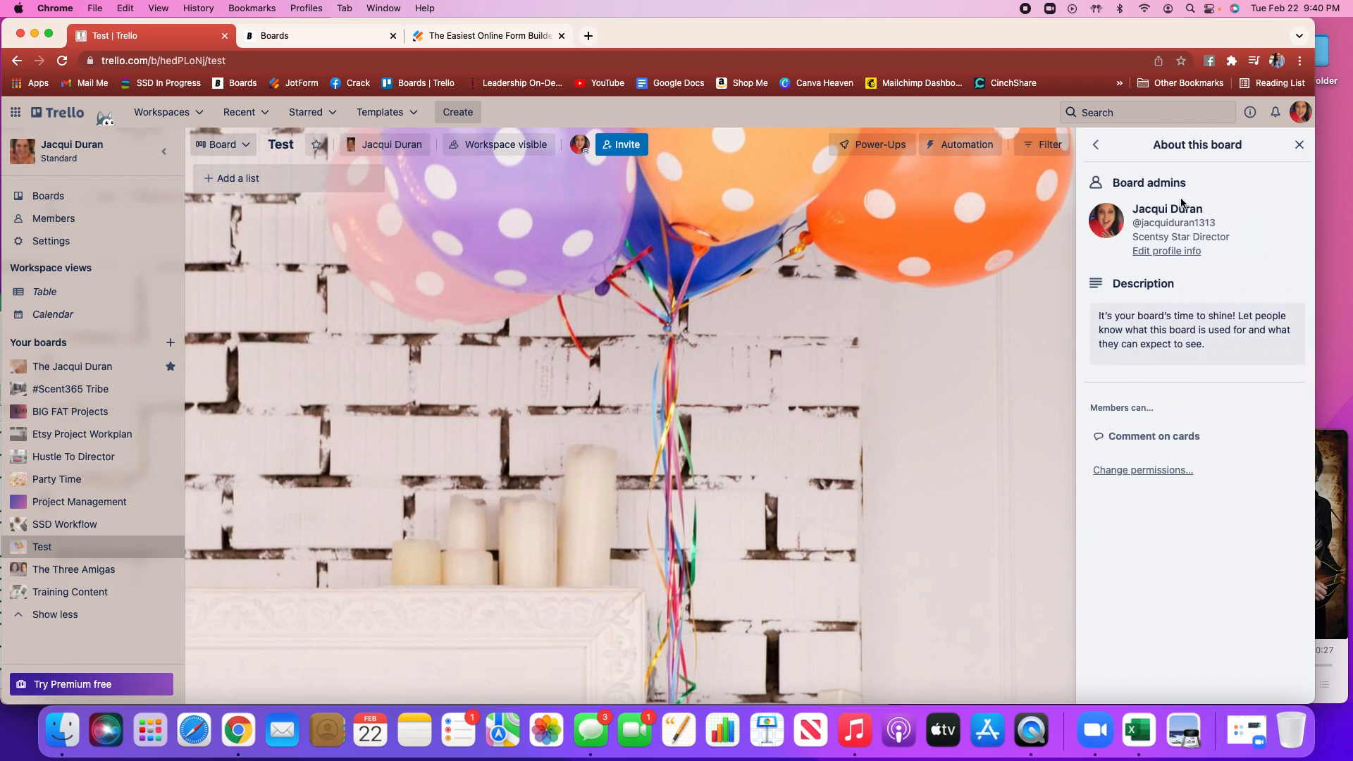
{"action": "left_click", "coordinate": [1221, 351]}
{"action": "left_click", "coordinate": [1065, 310]}
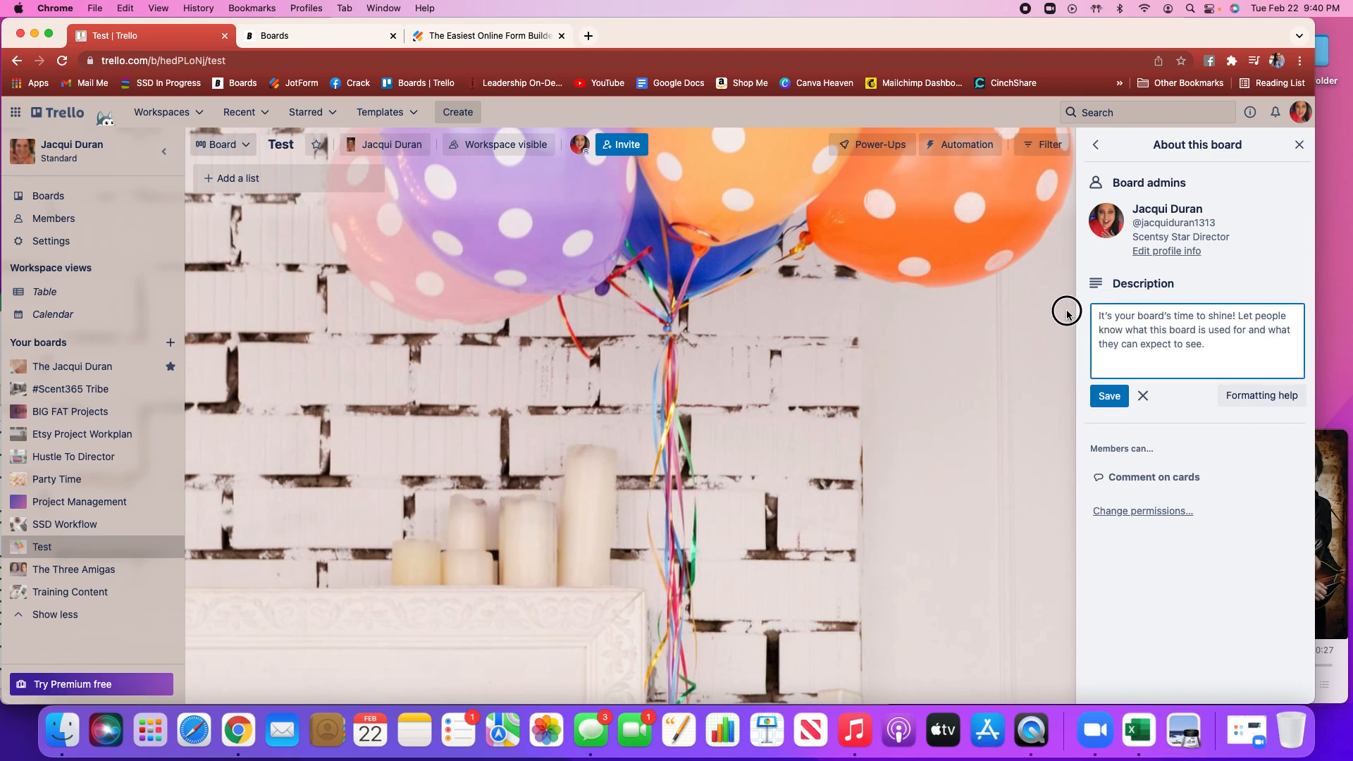
{"action": "left_click", "coordinate": [1103, 319]}
{"action": "type", "text": "Trainin"}
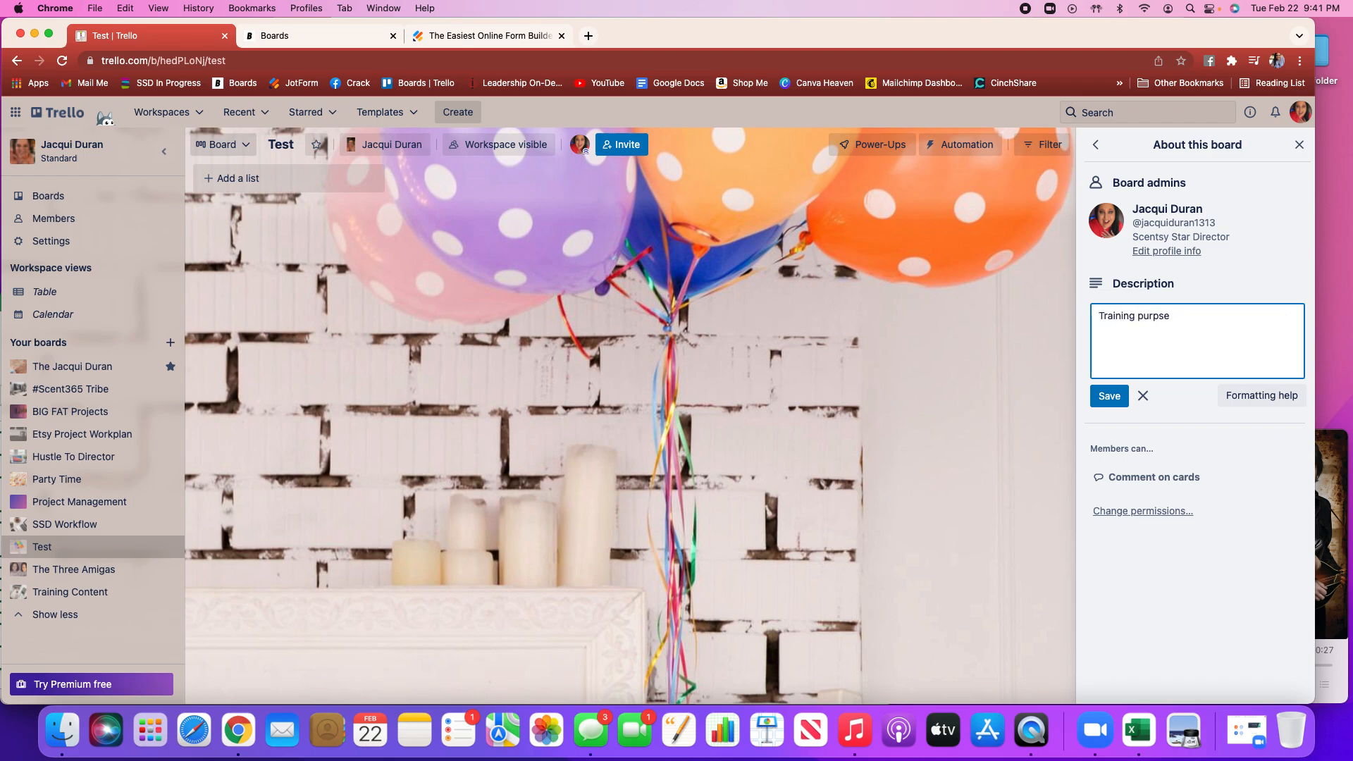
{"action": "type", "text": "g purposes."}
{"action": "left_click", "coordinate": [1109, 396]}
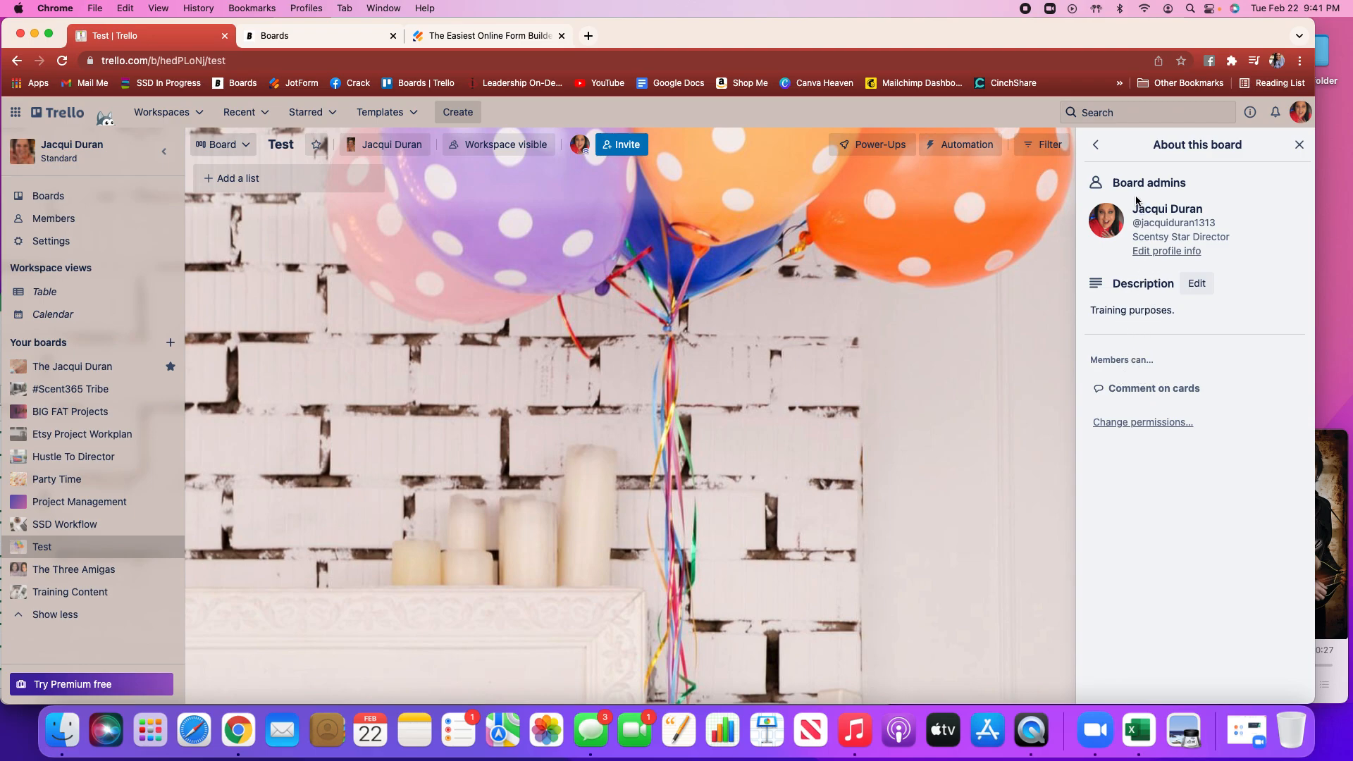
Change the board background to an ocean sunset photo found by searching the photos for sunset
{"action": "left_click", "coordinate": [1104, 146]}
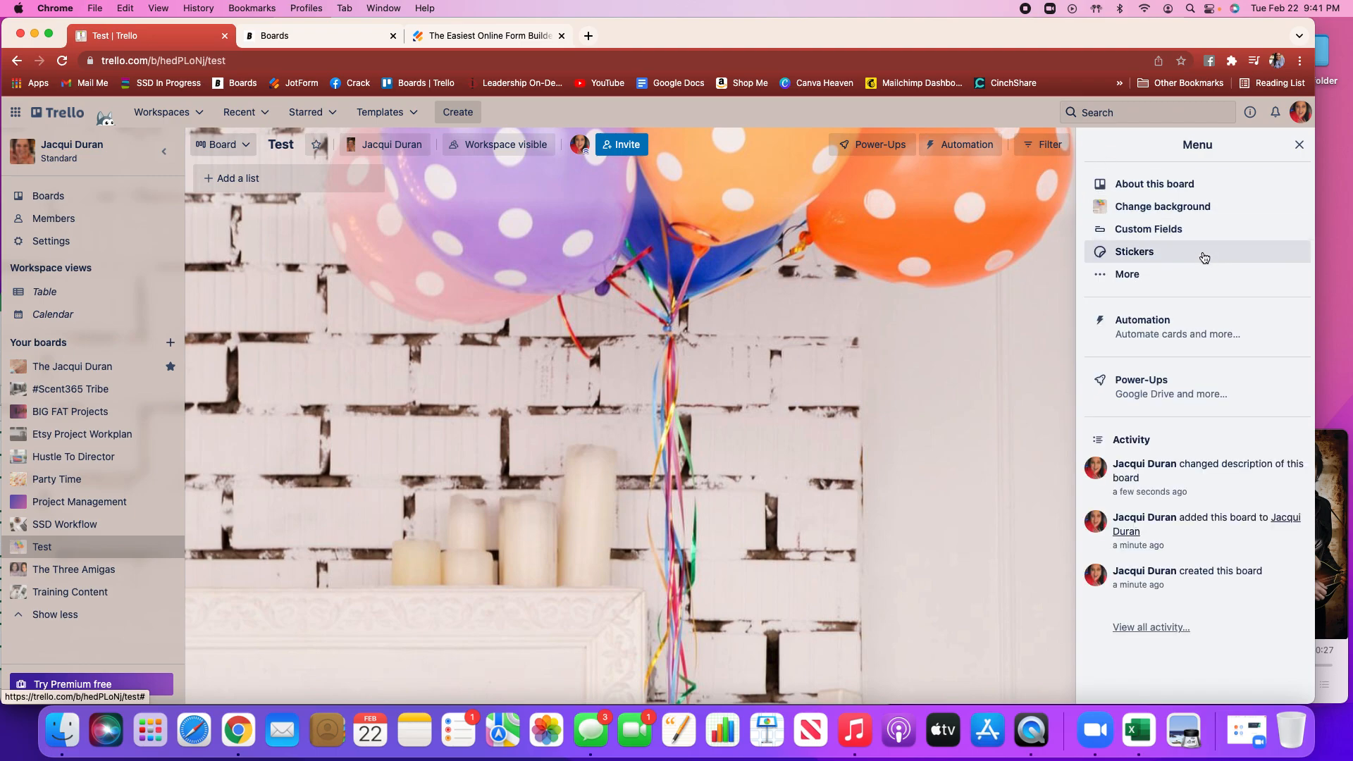
{"action": "left_click", "coordinate": [1179, 212]}
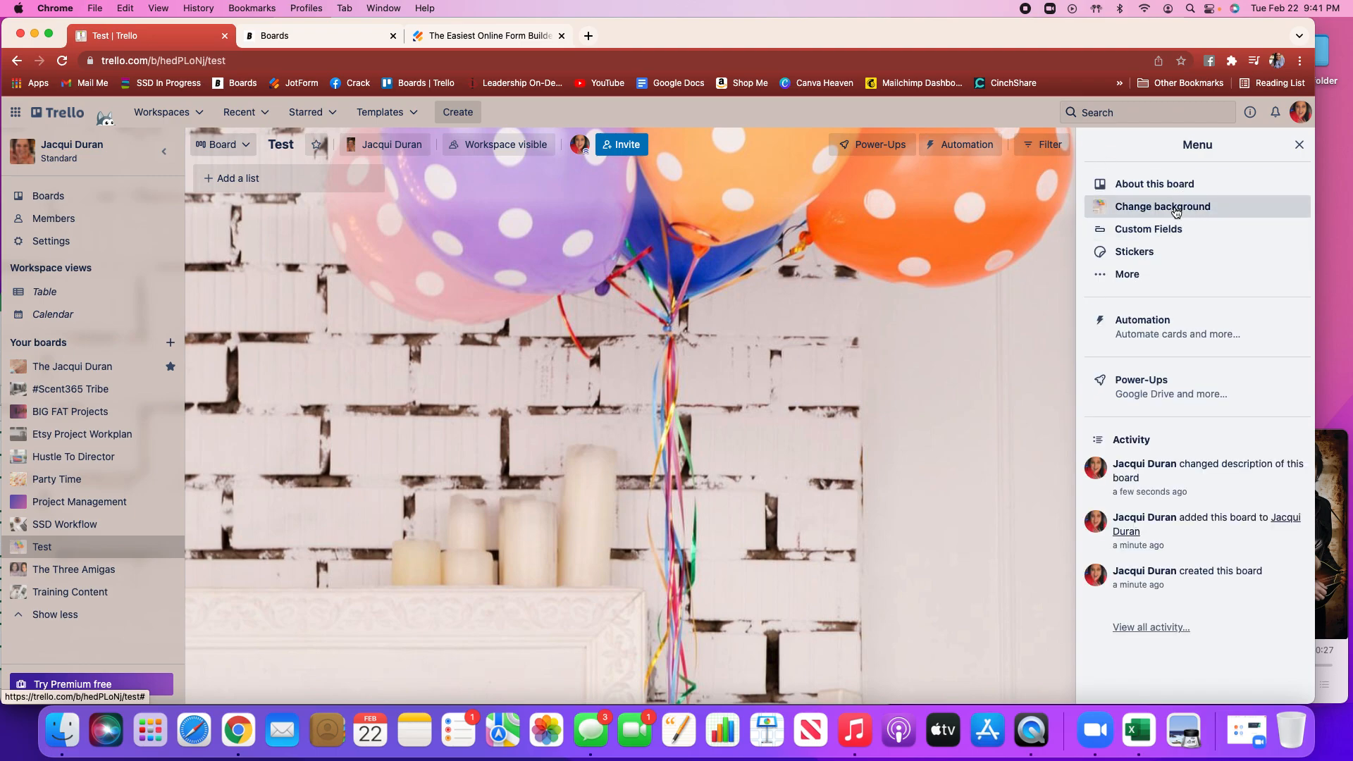
{"action": "left_click", "coordinate": [1126, 223]}
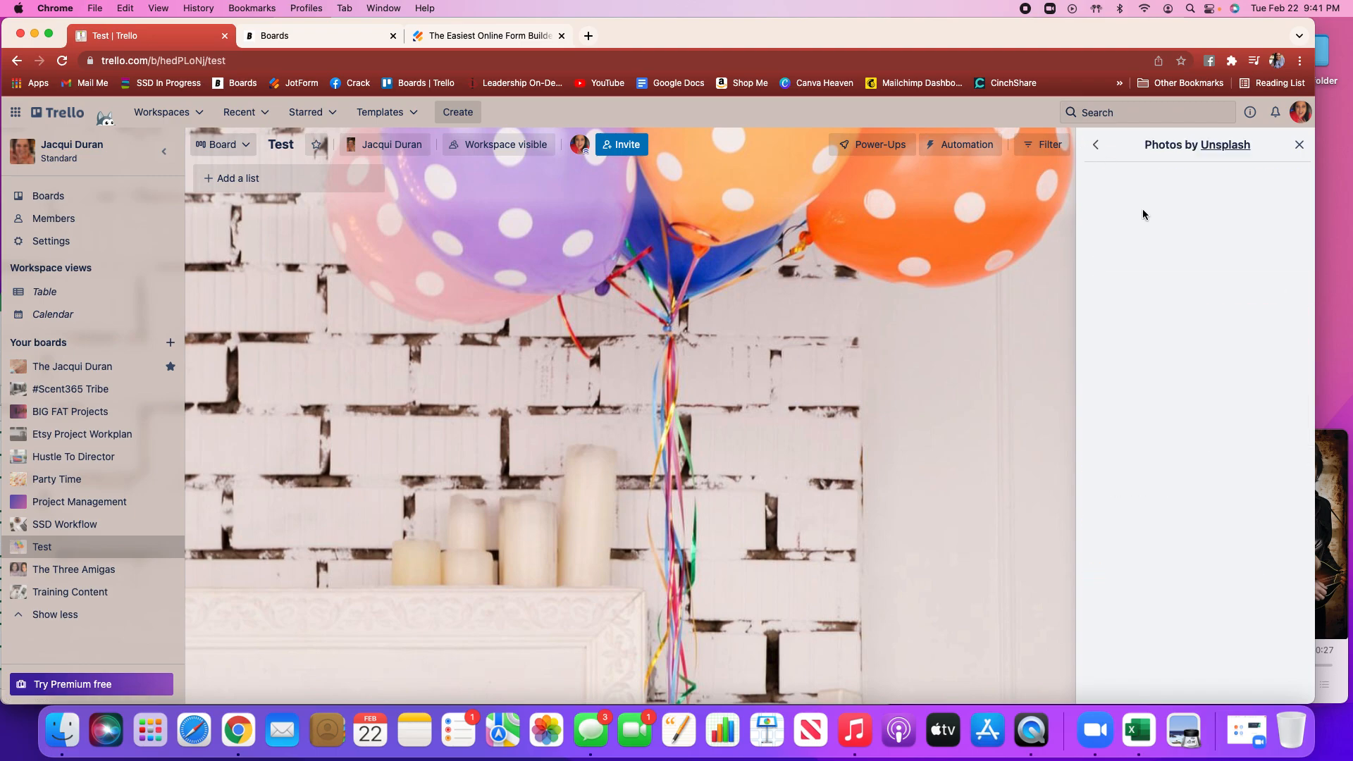
{"action": "left_click", "coordinate": [1147, 182]}
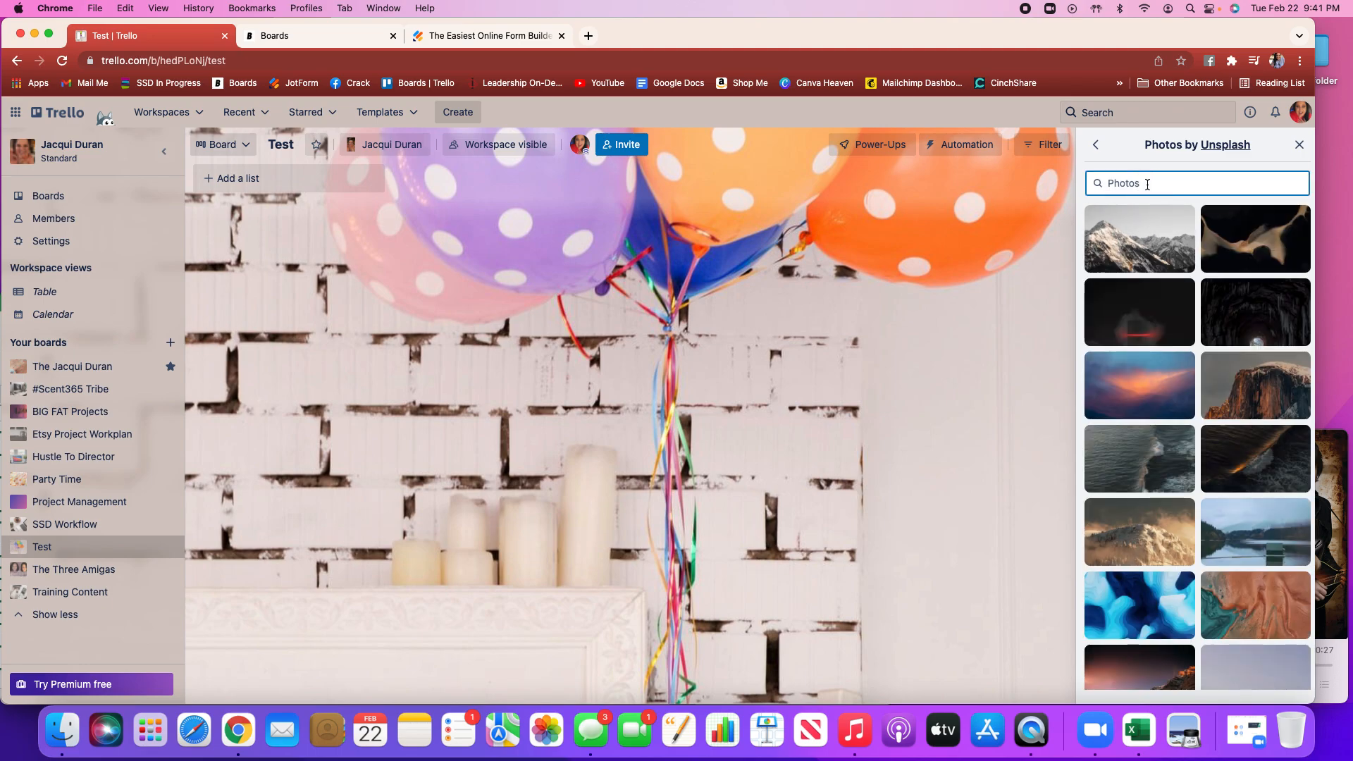
{"action": "type", "text": "sunset"}
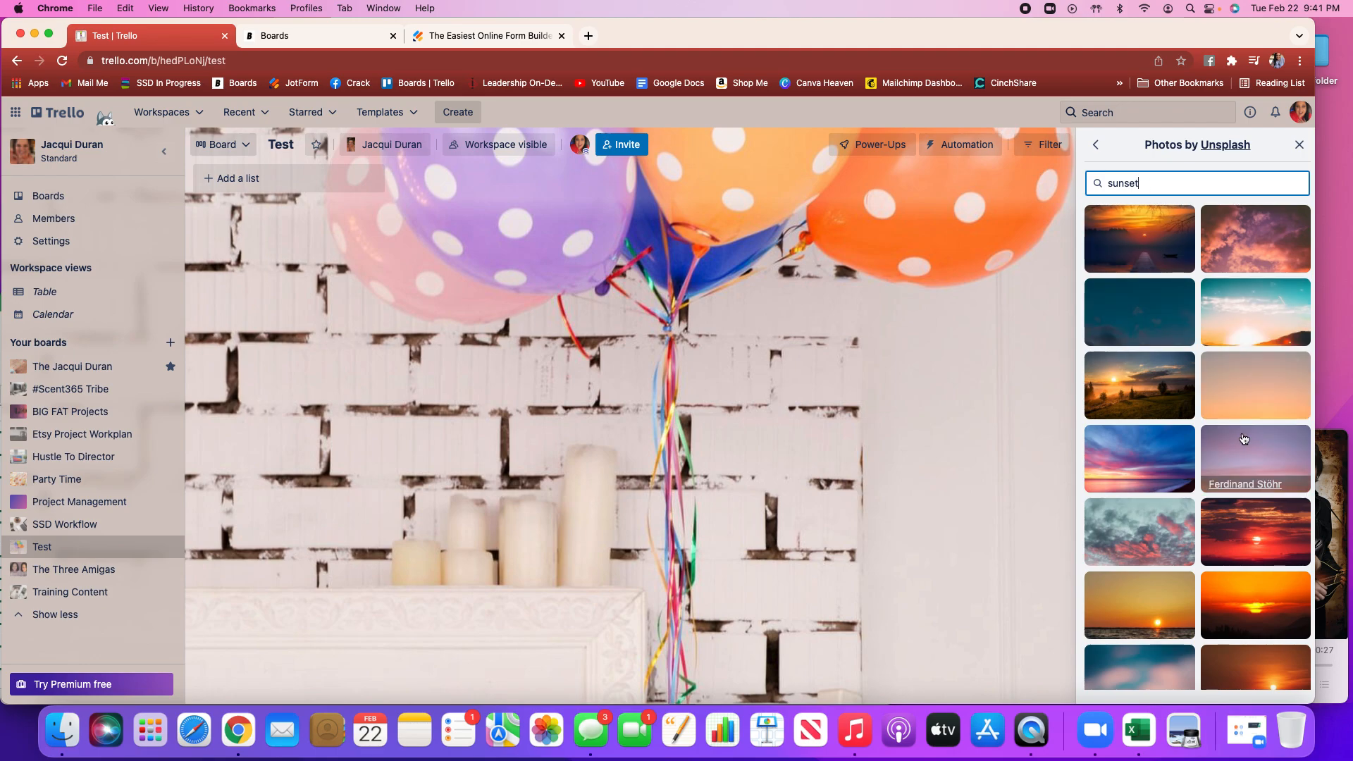
{"action": "scroll", "coordinate": [1231, 466], "scroll_direction": "down", "scroll_amount": 3}
{"action": "scroll", "coordinate": [1231, 465], "scroll_direction": "down", "scroll_amount": 4}
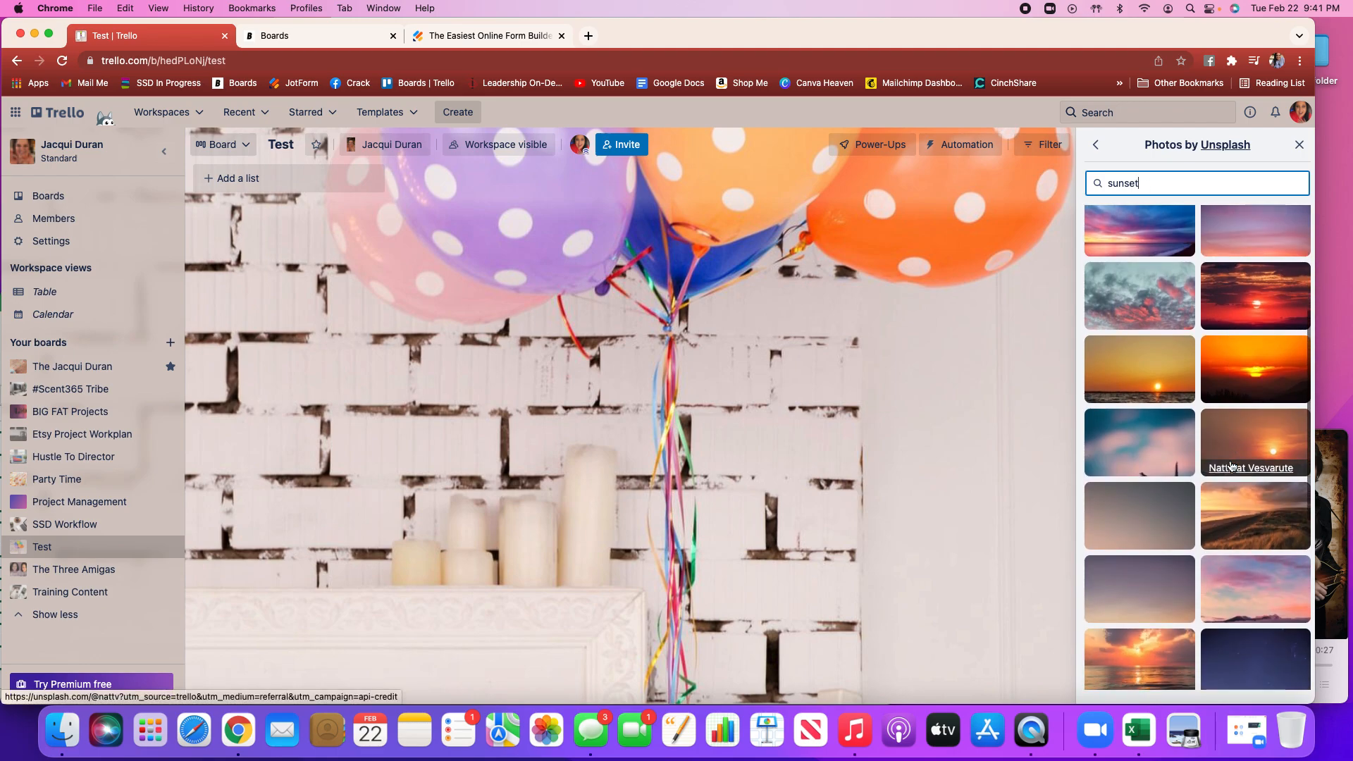
{"action": "left_click", "coordinate": [1130, 425]}
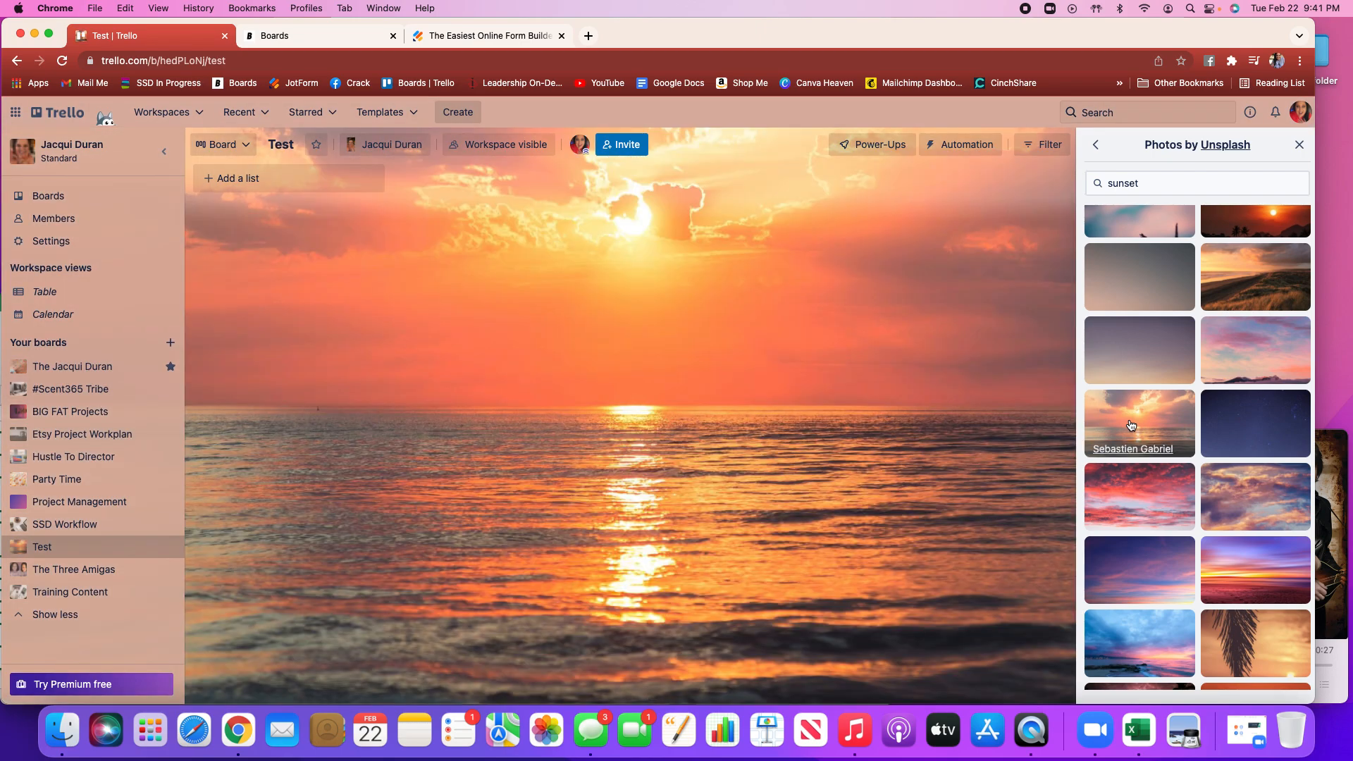
Return to the board menu and open the Stickers panel
{"action": "left_click", "coordinate": [1096, 145]}
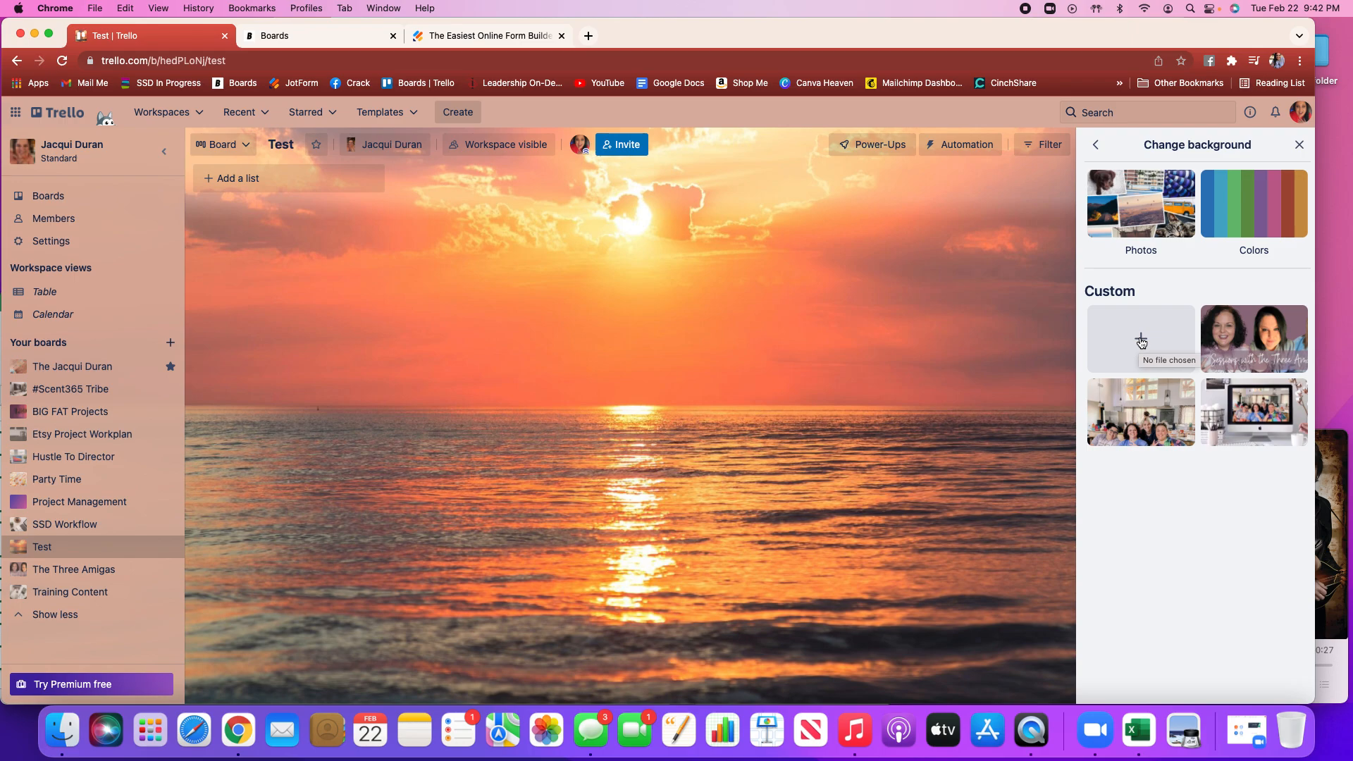
{"action": "left_click", "coordinate": [1096, 144]}
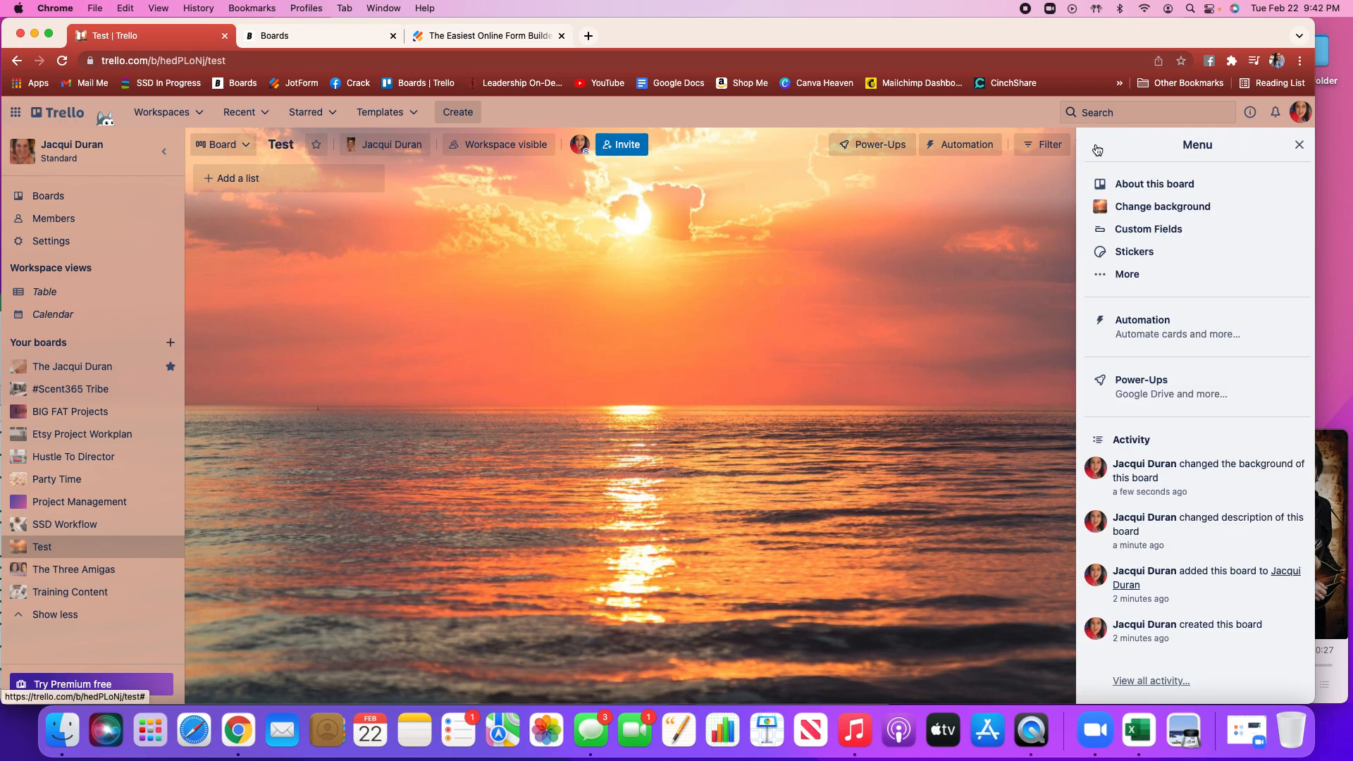
{"action": "left_click", "coordinate": [1149, 256]}
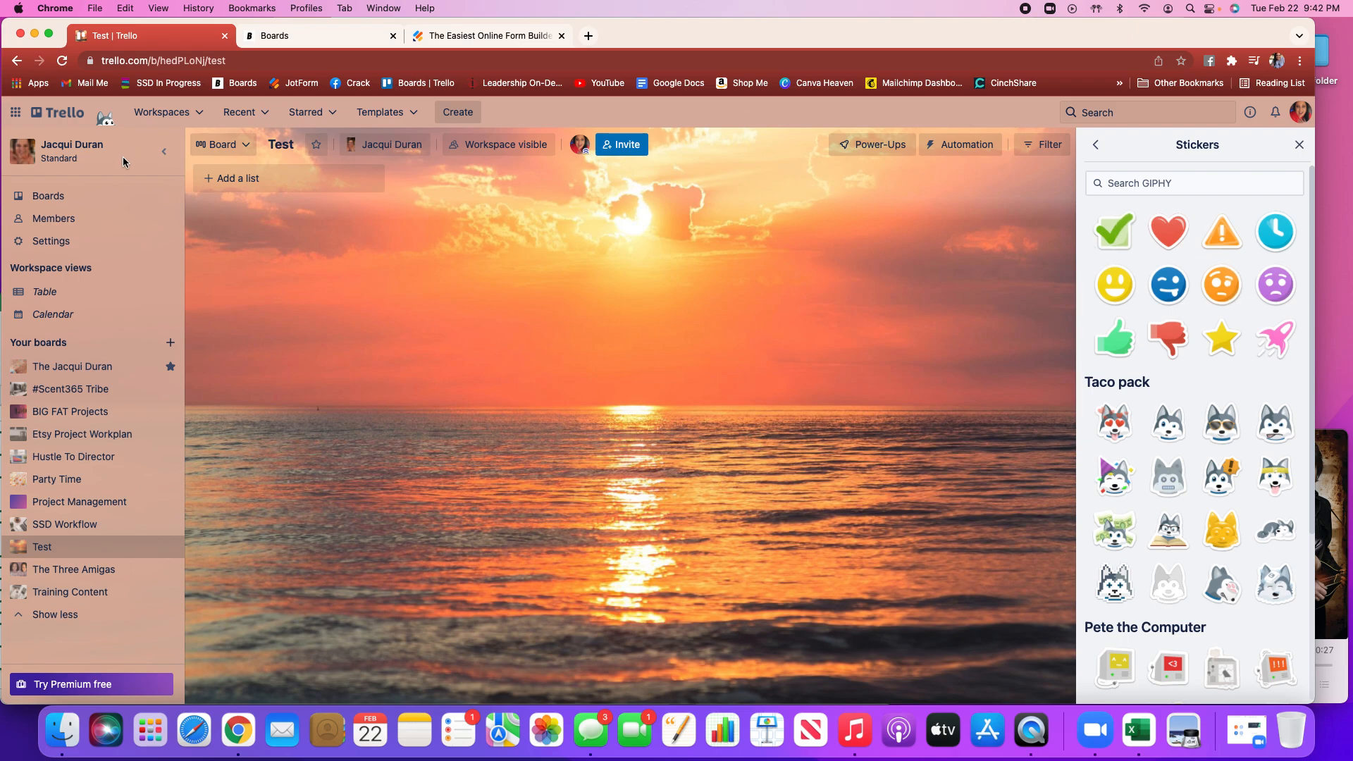
Add a new list titled Test System to the board
{"action": "left_click", "coordinate": [288, 178]}
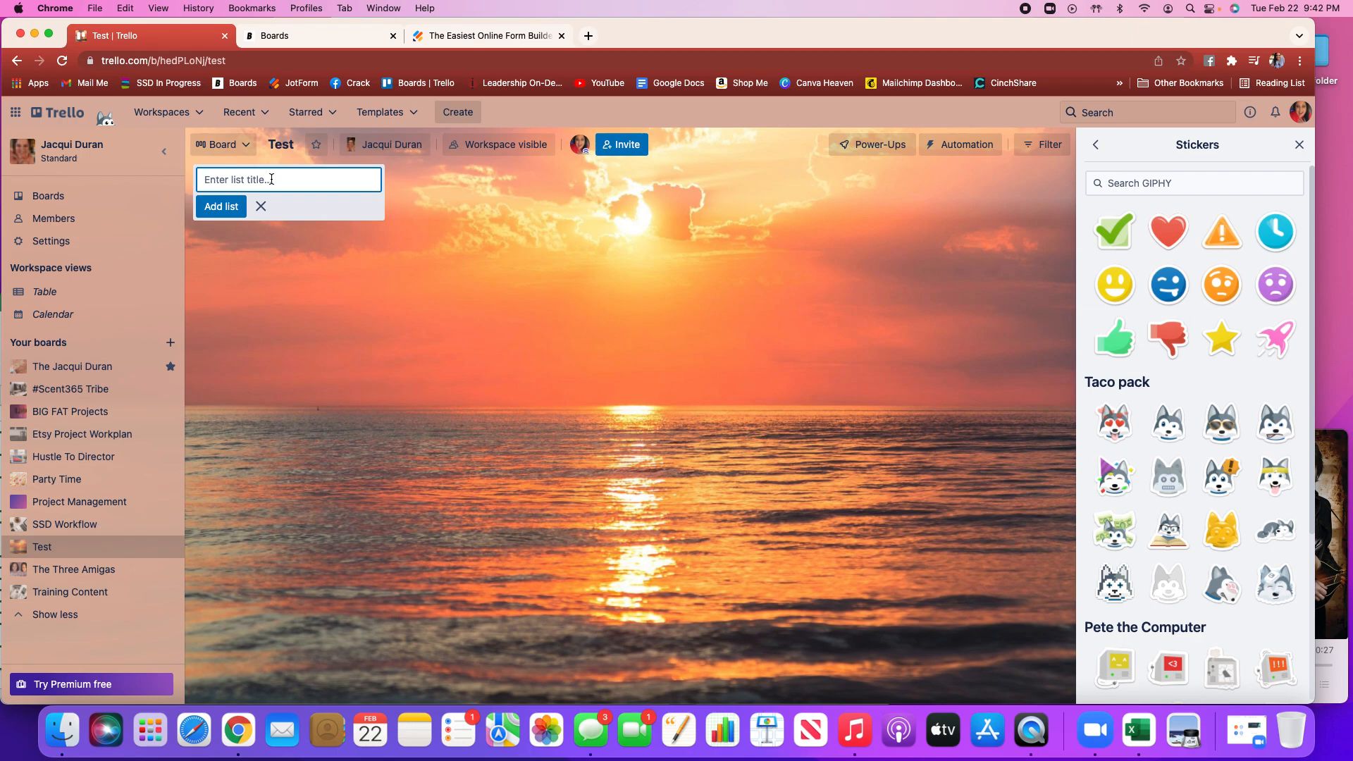
{"action": "type", "text": "Test System"}
{"action": "key", "text": "Return"}
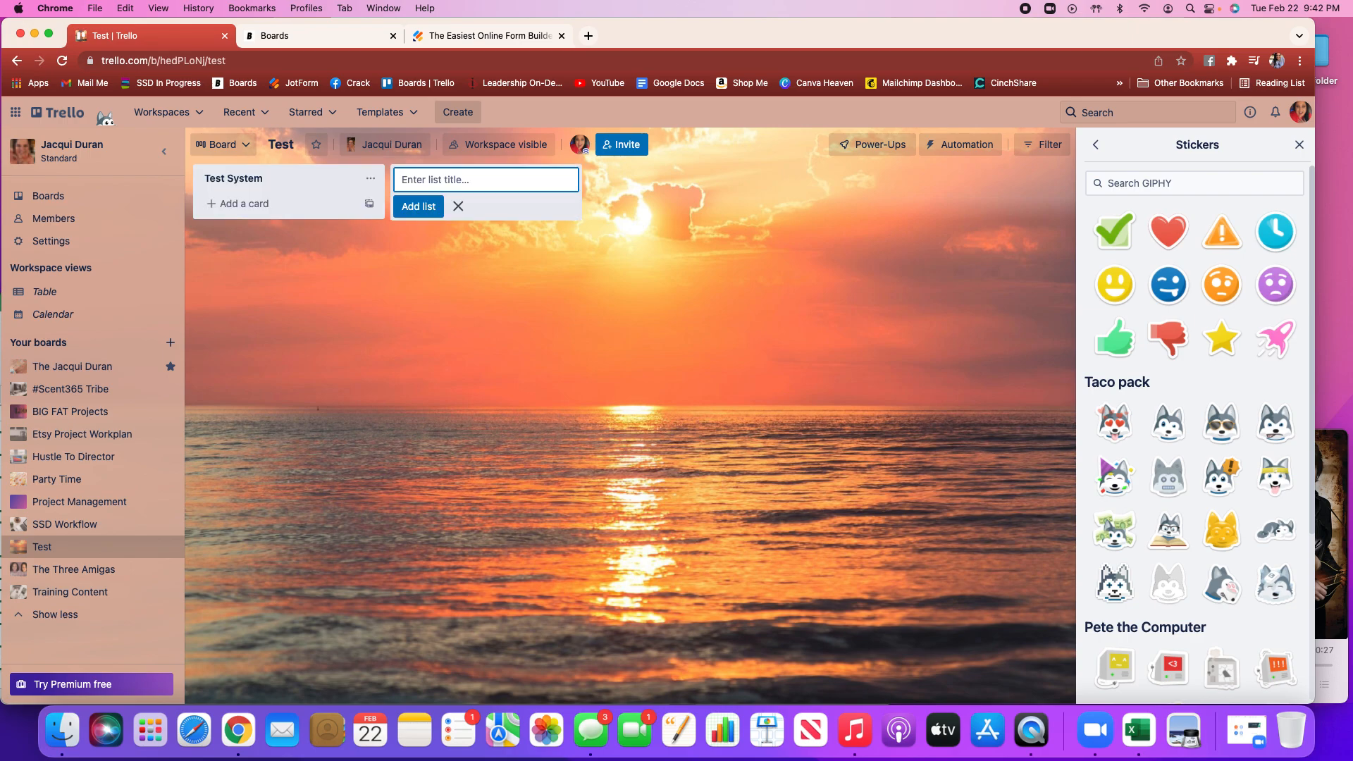
Add a card titled Start here. to the Test System list
{"action": "left_click", "coordinate": [265, 206]}
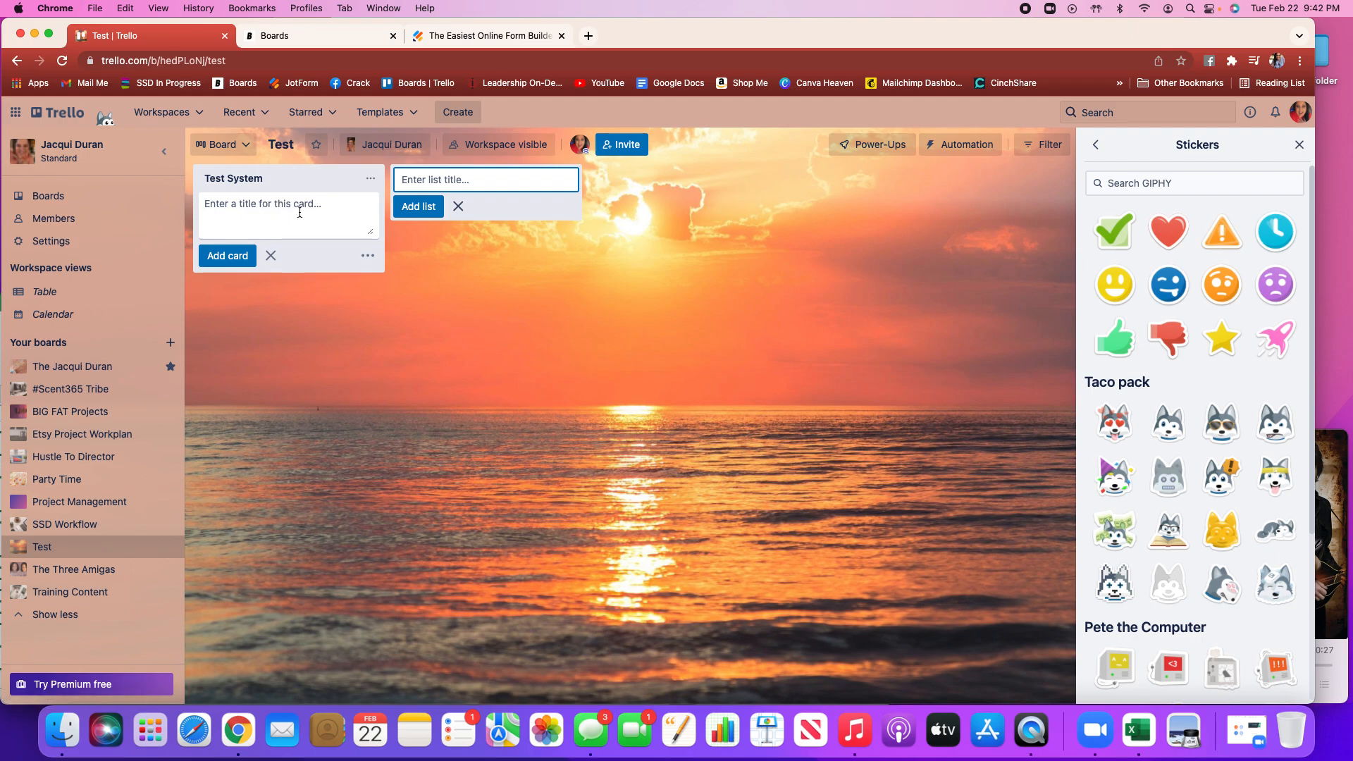
{"action": "type", "text": "Start here."}
{"action": "key", "text": "Return"}
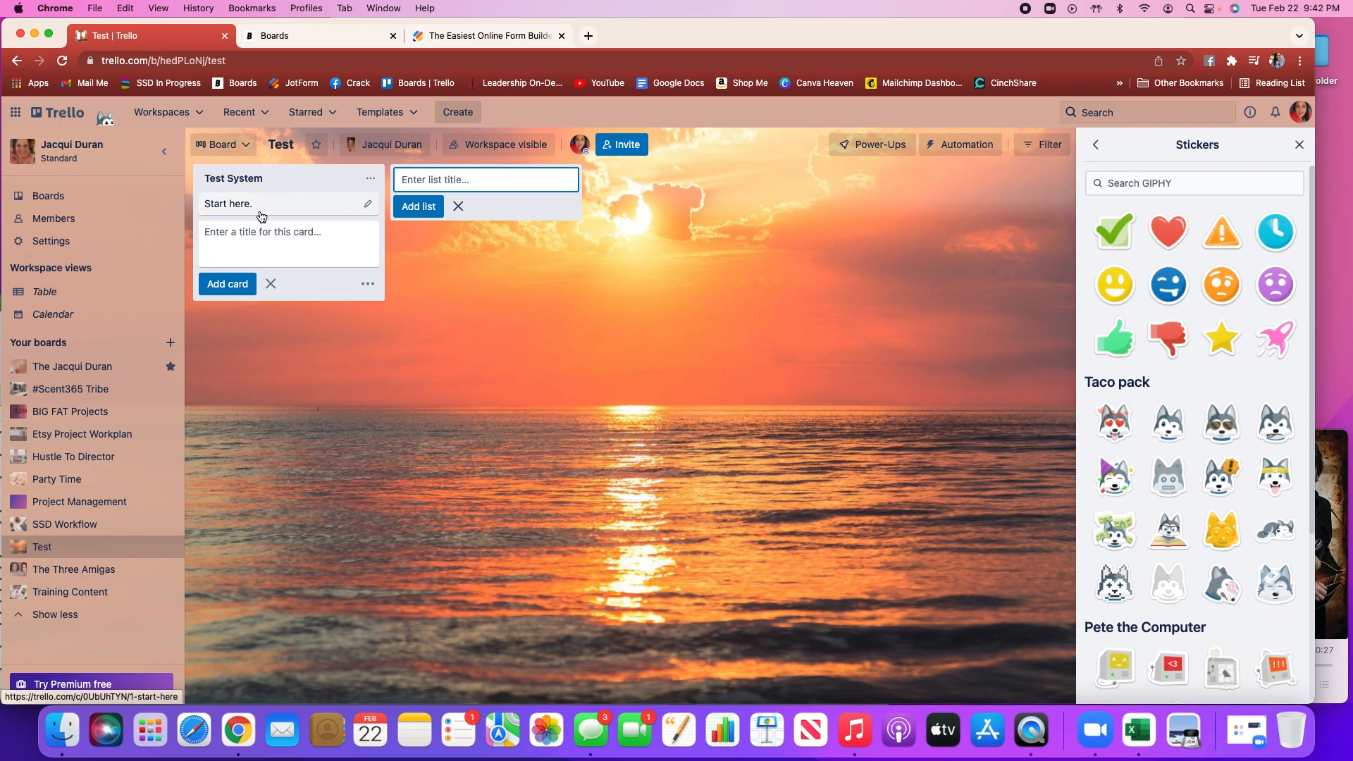
Open the Start here. card and set its description to The starting point to show how to create Lists and Cards with a Trello board
{"action": "left_click", "coordinate": [367, 206]}
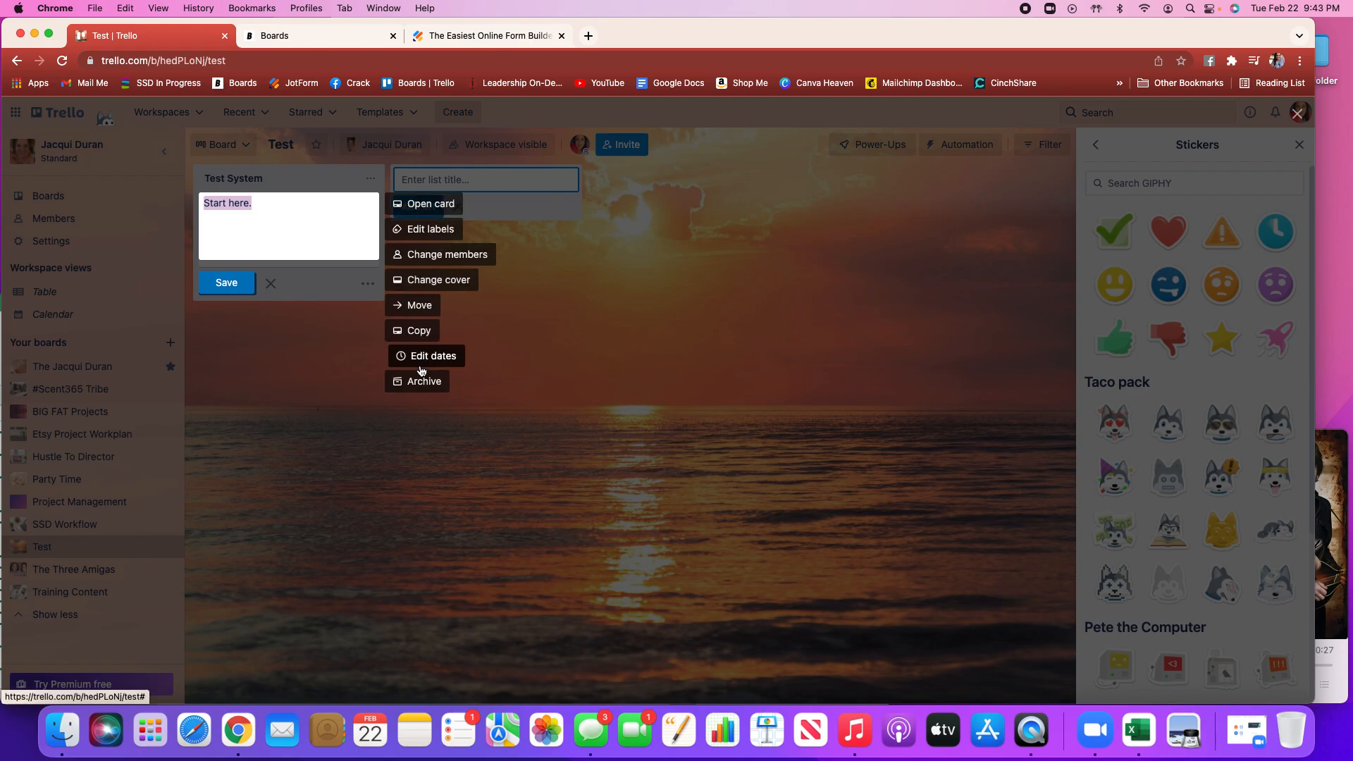
{"action": "left_click", "coordinate": [422, 211]}
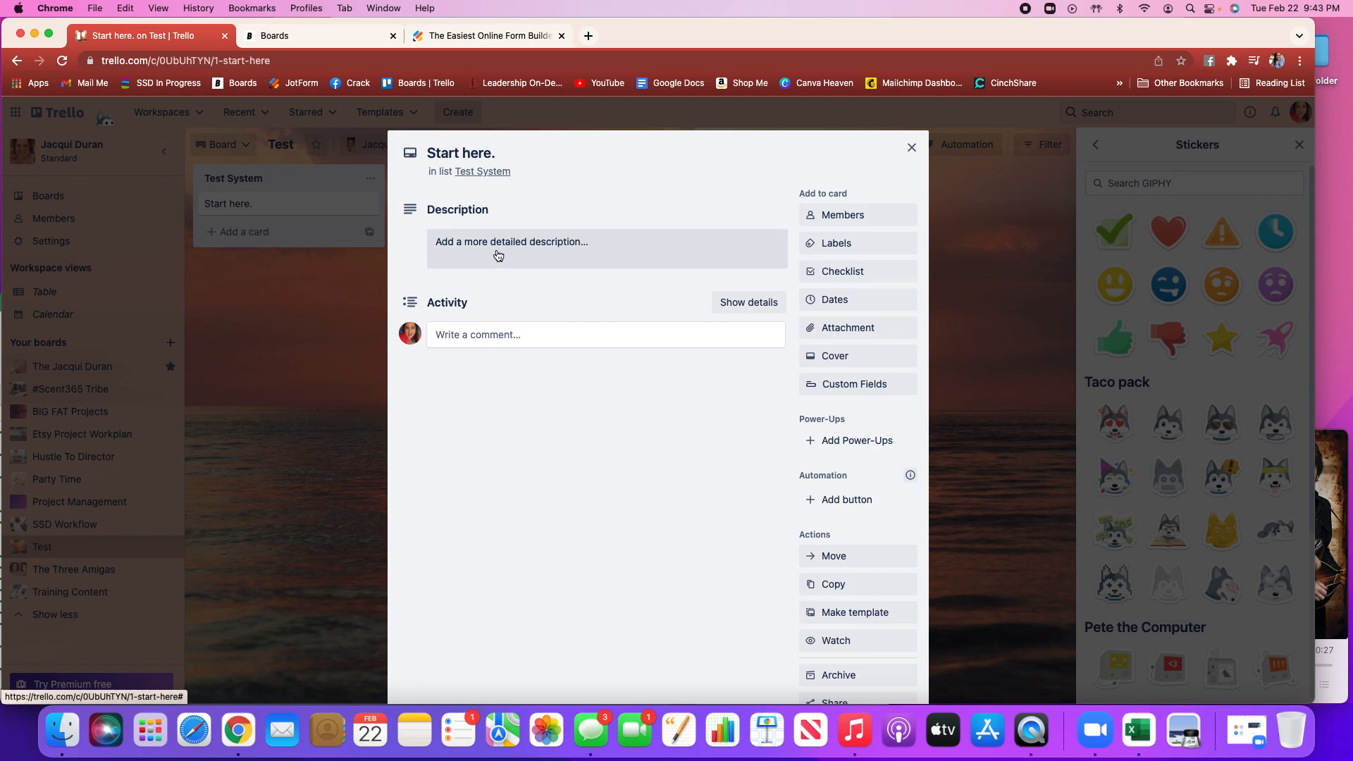
{"action": "left_click", "coordinate": [459, 239]}
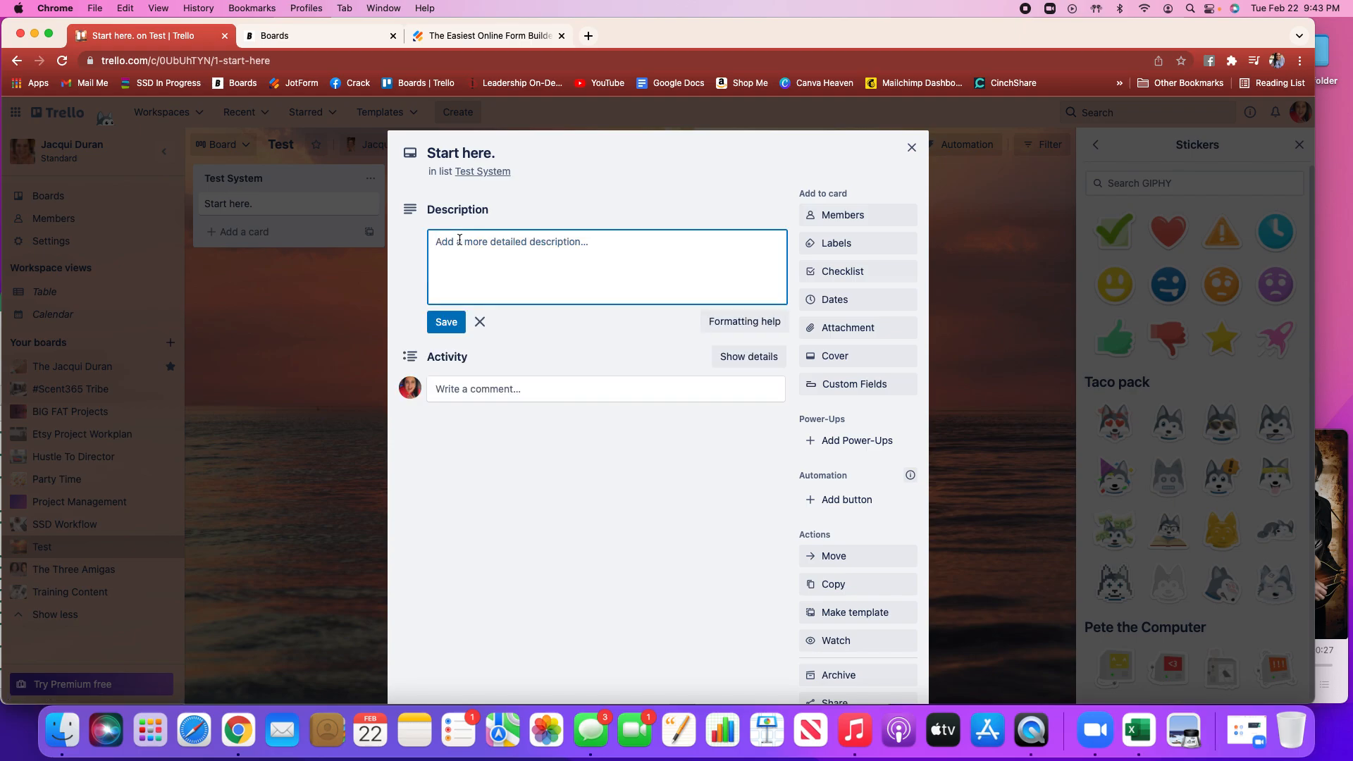
{"action": "type", "text": "The starting "}
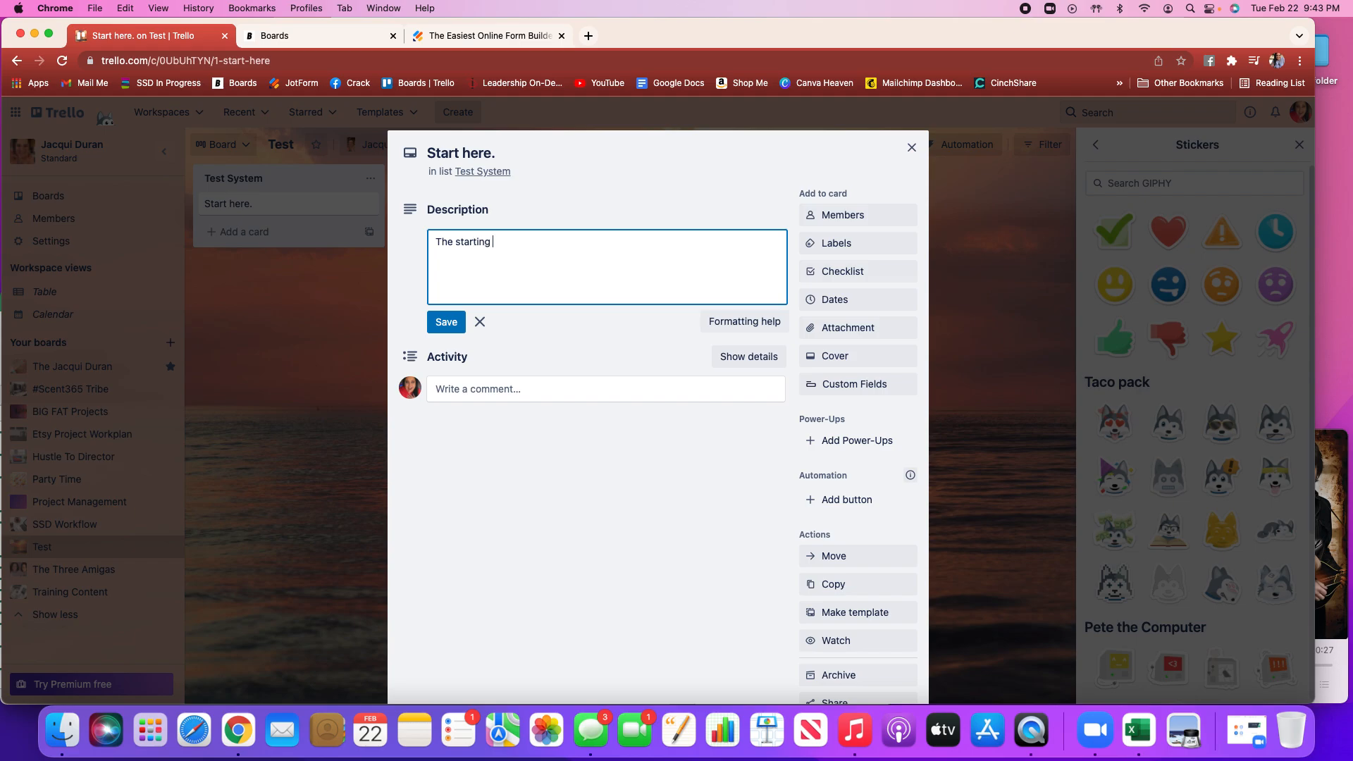
{"action": "type", "text": "point to show how to create Lists and "}
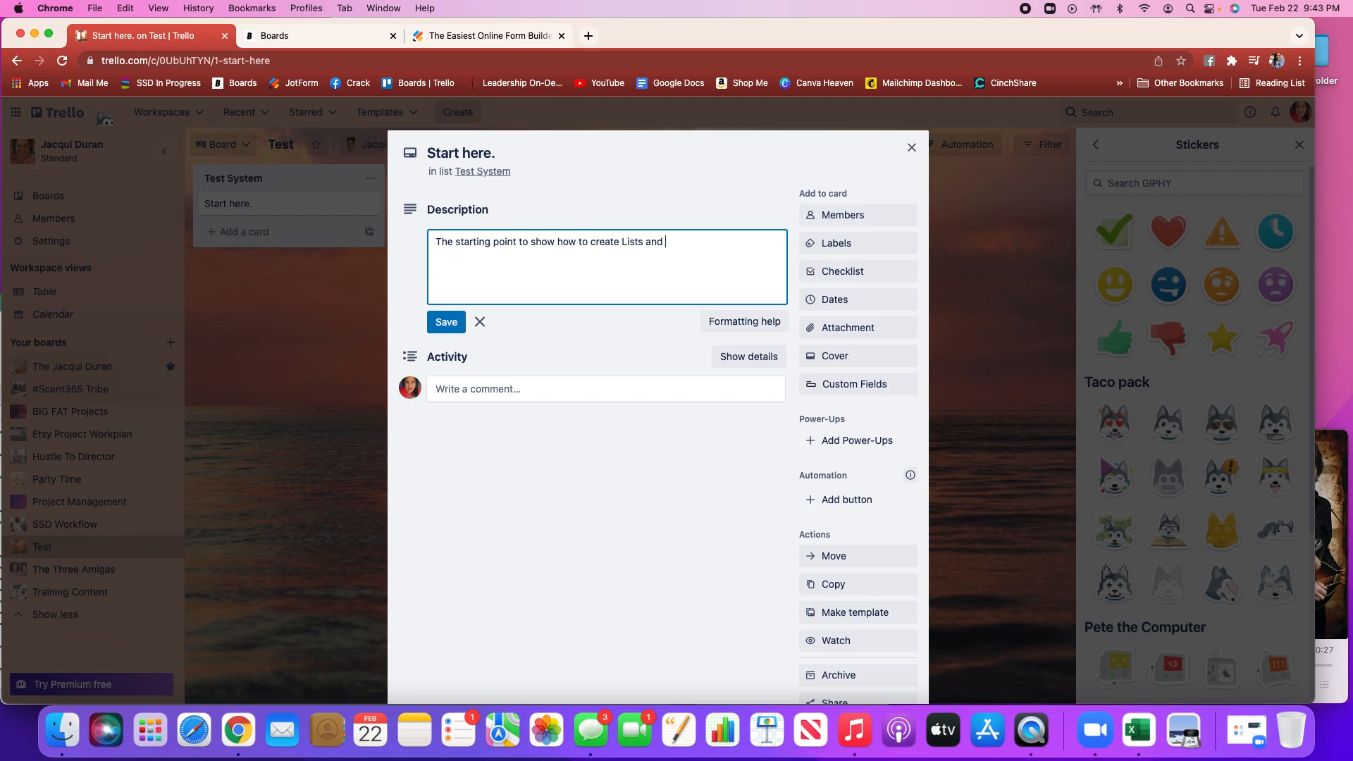
{"action": "type", "text": "Cards with a Trello board."}
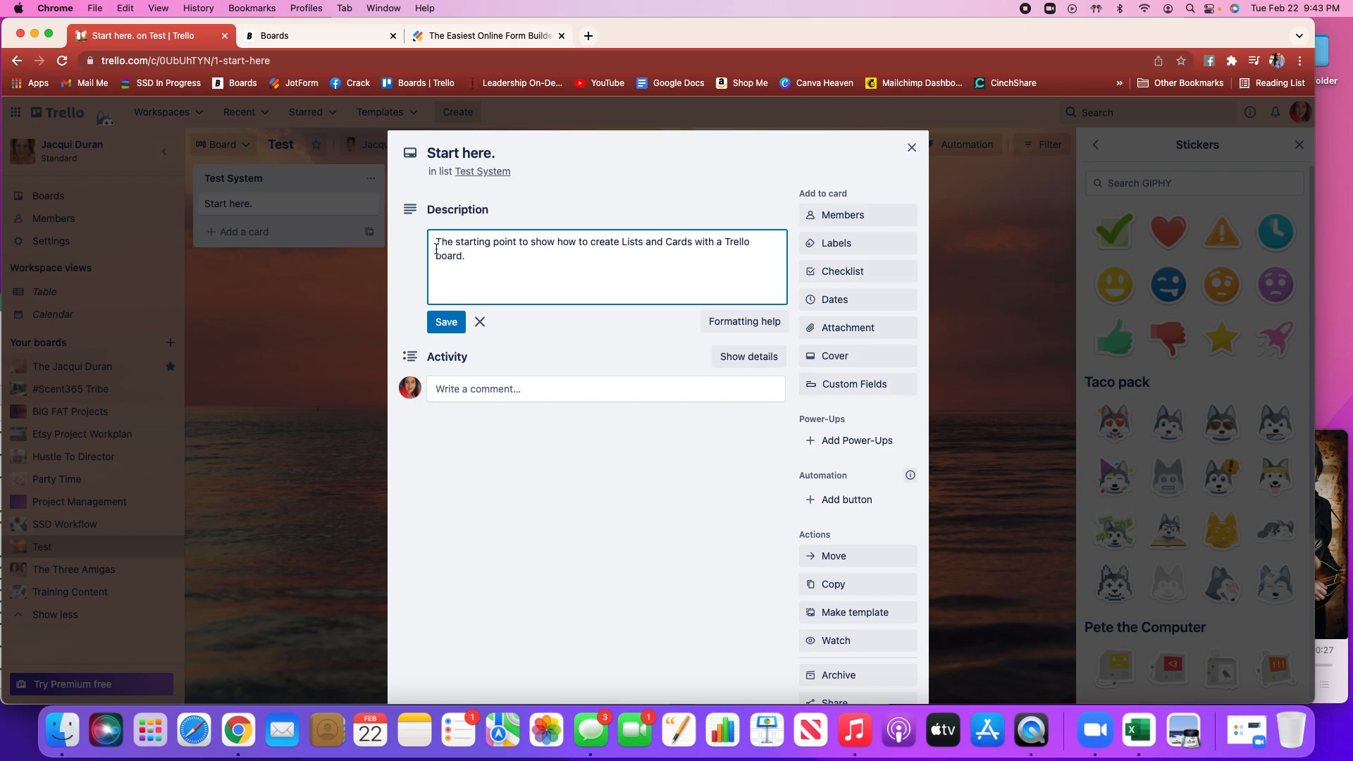
{"action": "left_click", "coordinate": [454, 323]}
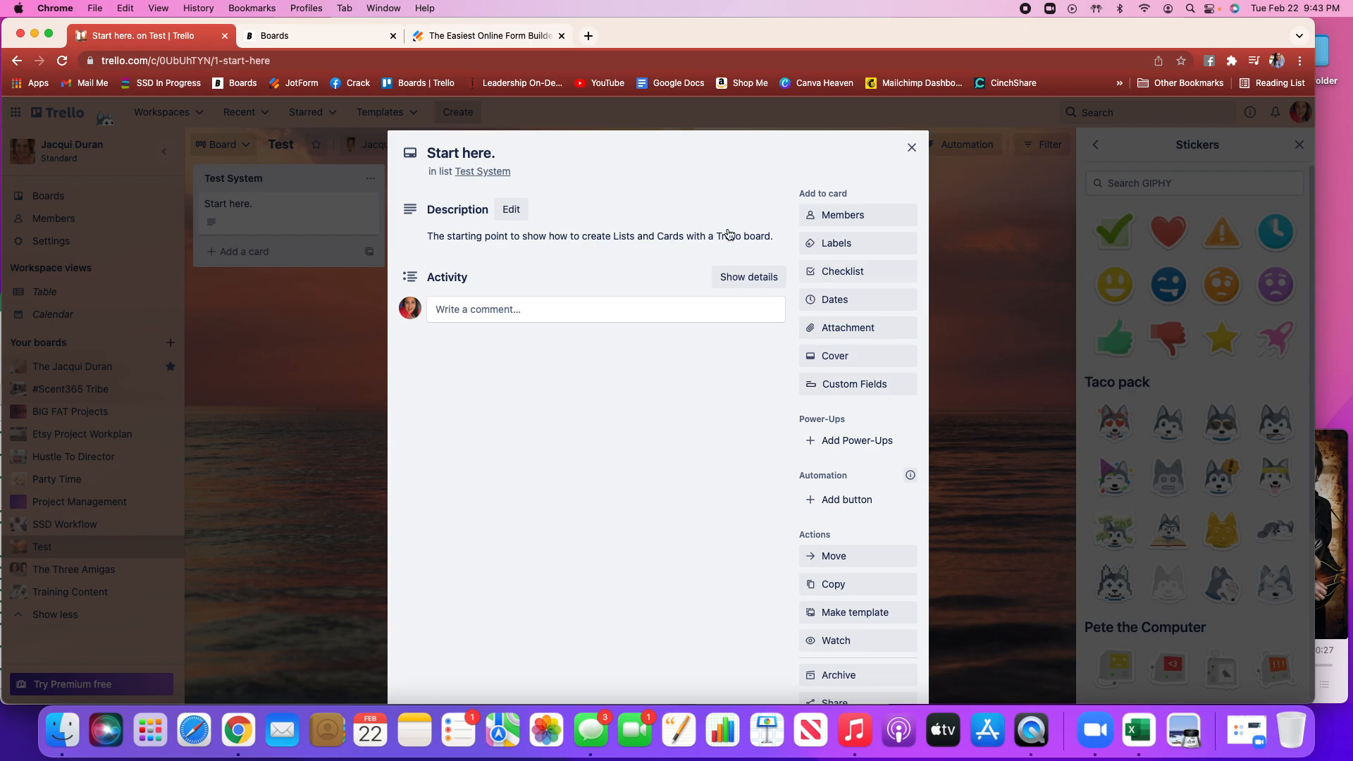
Name the green card label Starting
{"action": "left_click", "coordinate": [849, 220]}
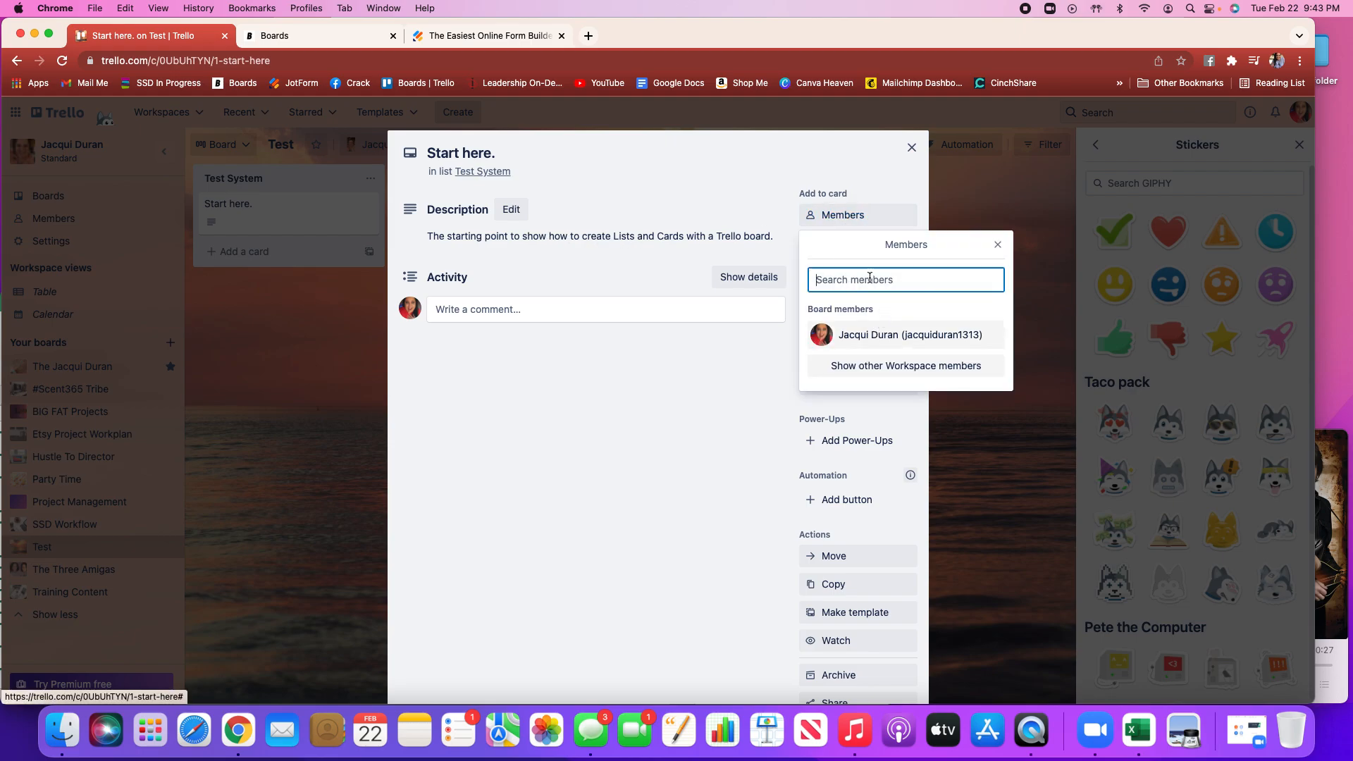
{"action": "left_click", "coordinate": [998, 247]}
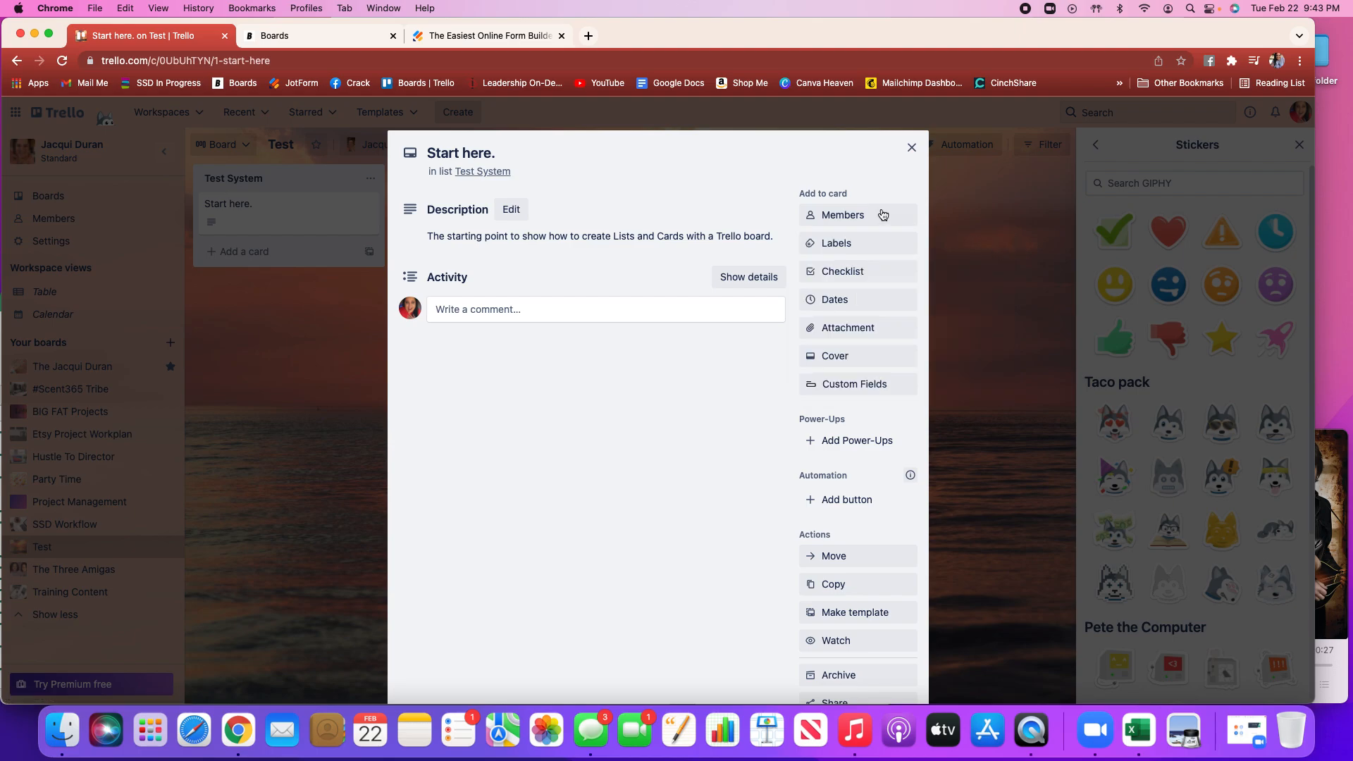
{"action": "left_click", "coordinate": [847, 250]}
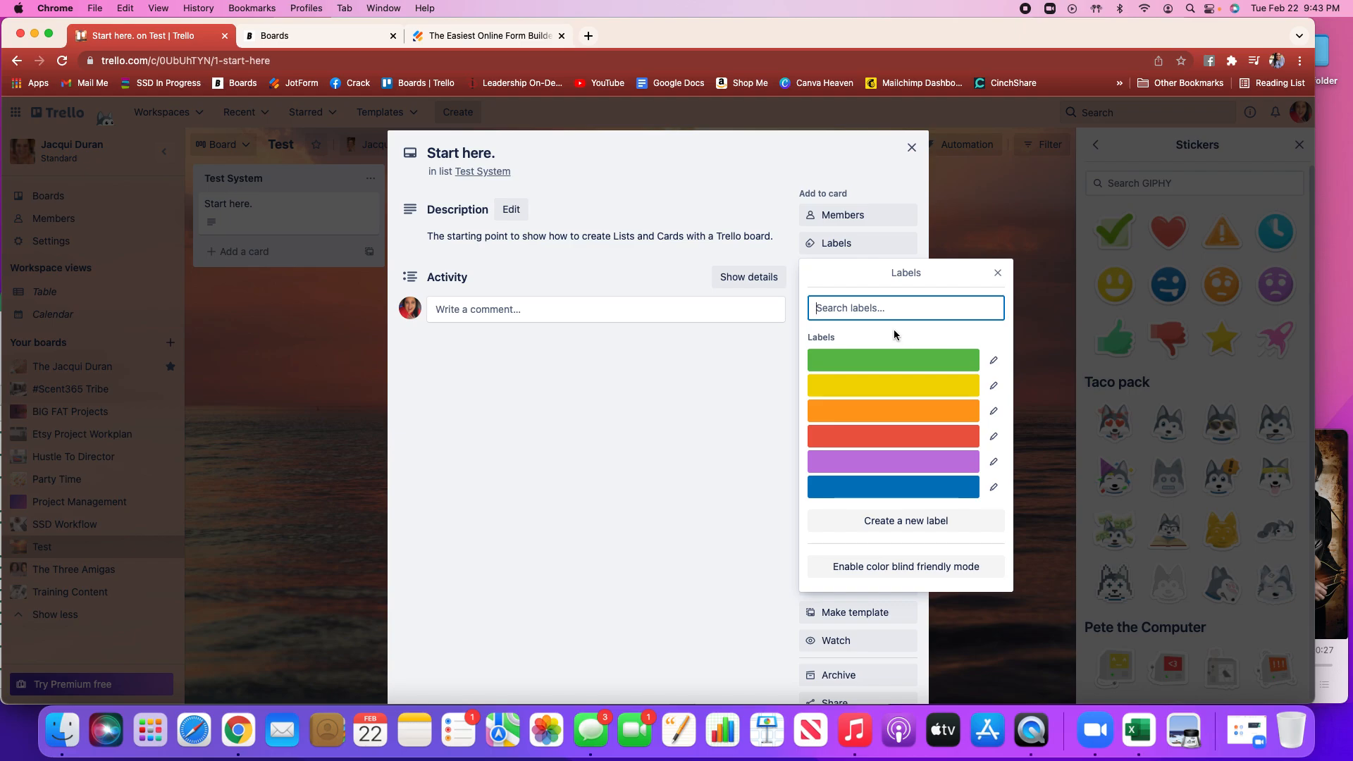
{"action": "type", "text": "Starting"}
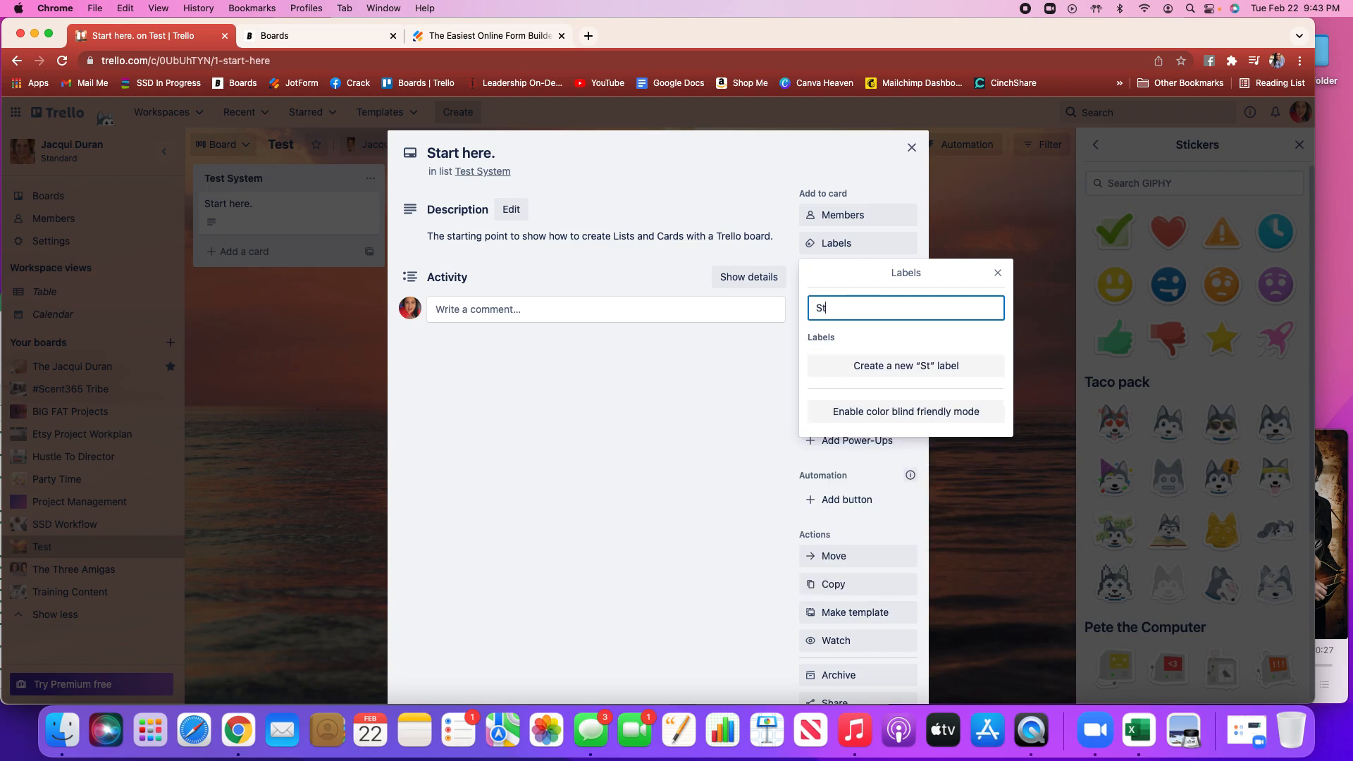
{"action": "key", "text": "BackSpace"}
{"action": "key", "text": "BackSpace"}
{"action": "key", "text": "BackSpace"}
{"action": "key", "text": "BackSpace"}
{"action": "key", "text": "BackSpace"}
{"action": "key", "text": "BackSpace"}
{"action": "key", "text": "BackSpace"}
{"action": "key", "text": "BackSpace"}
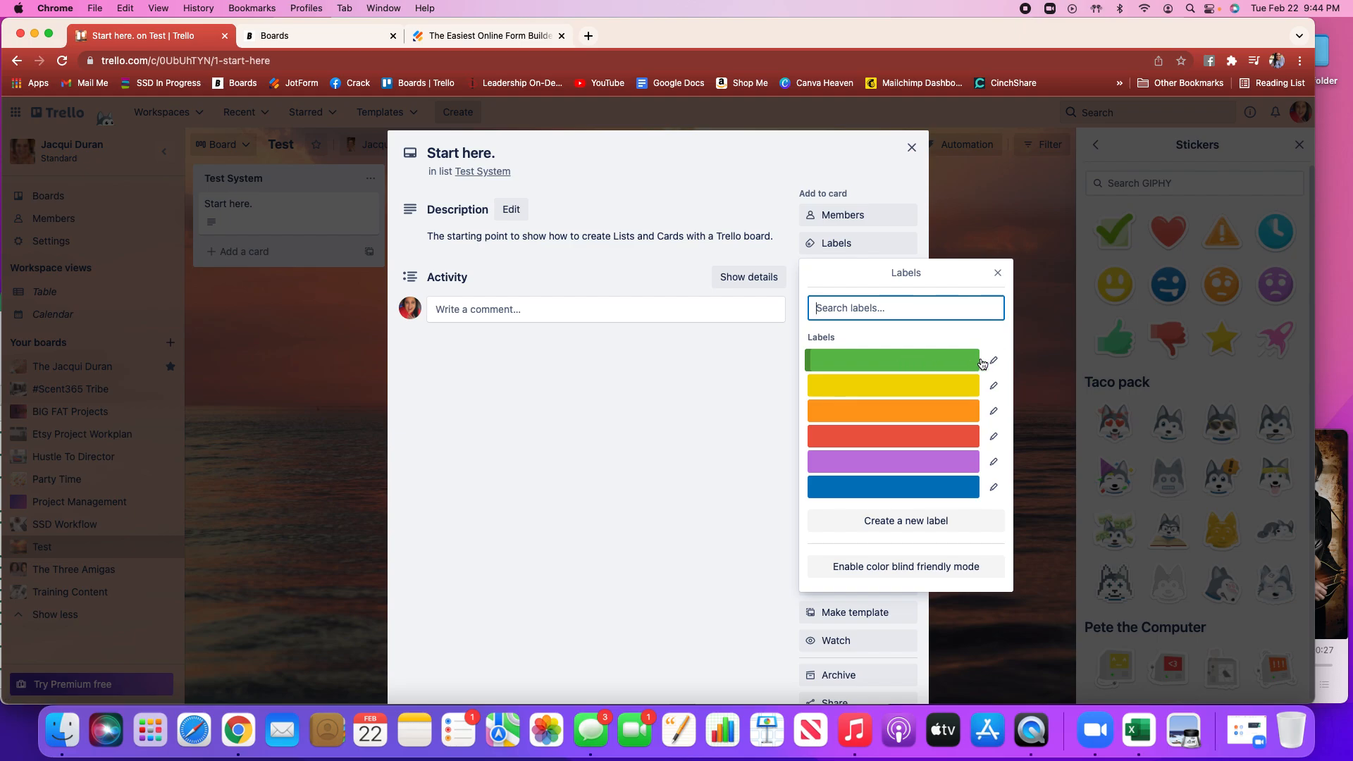
{"action": "left_click", "coordinate": [993, 361]}
{"action": "type", "text": "Starting"}
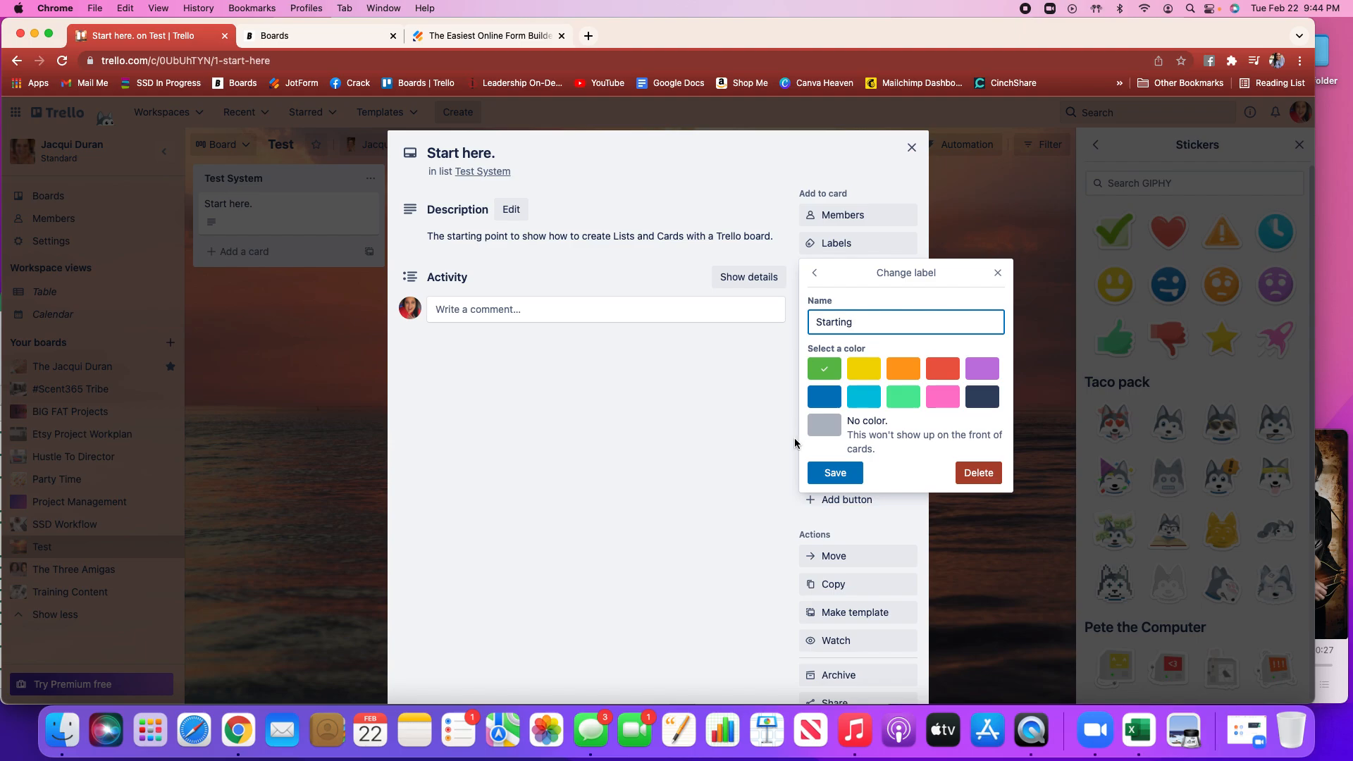
{"action": "left_click", "coordinate": [848, 472]}
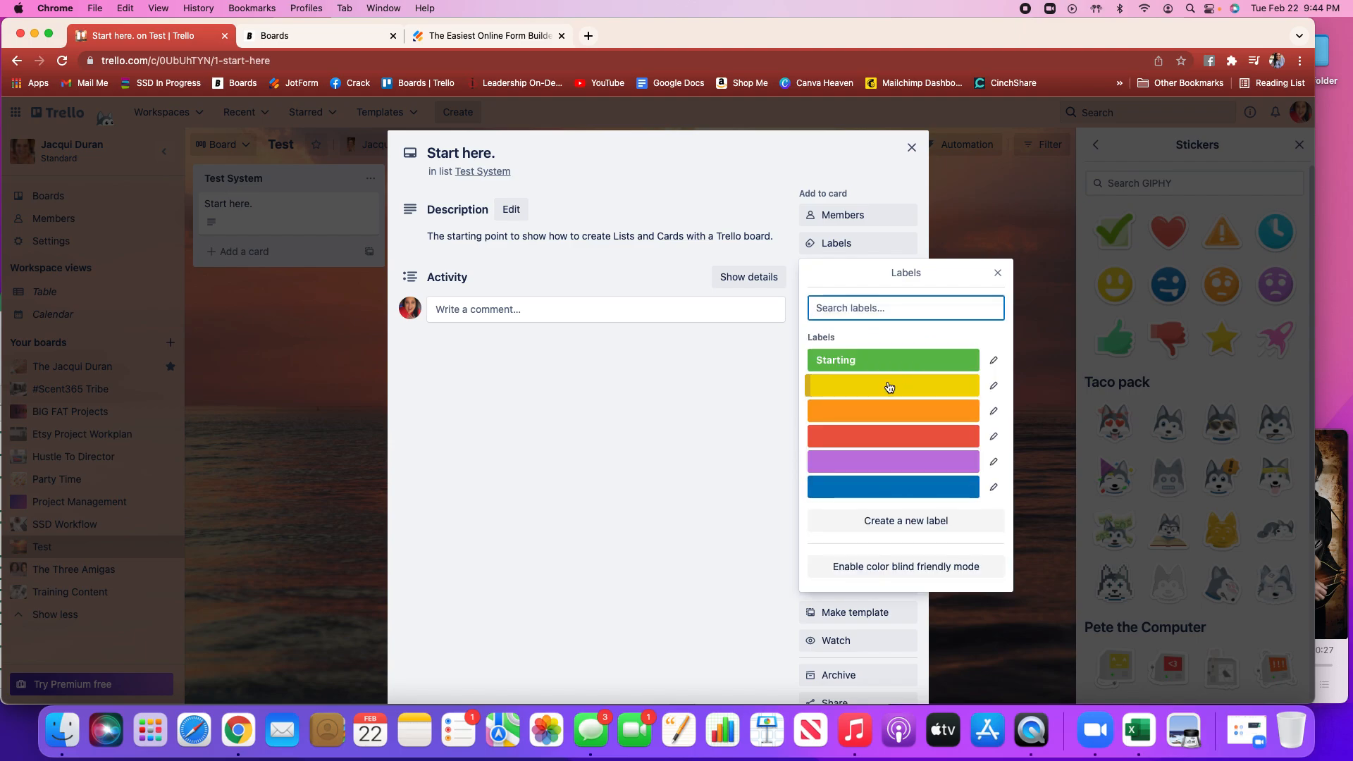
Name the yellow label Finish and apply the Starting label to the card
{"action": "left_click", "coordinate": [994, 386]}
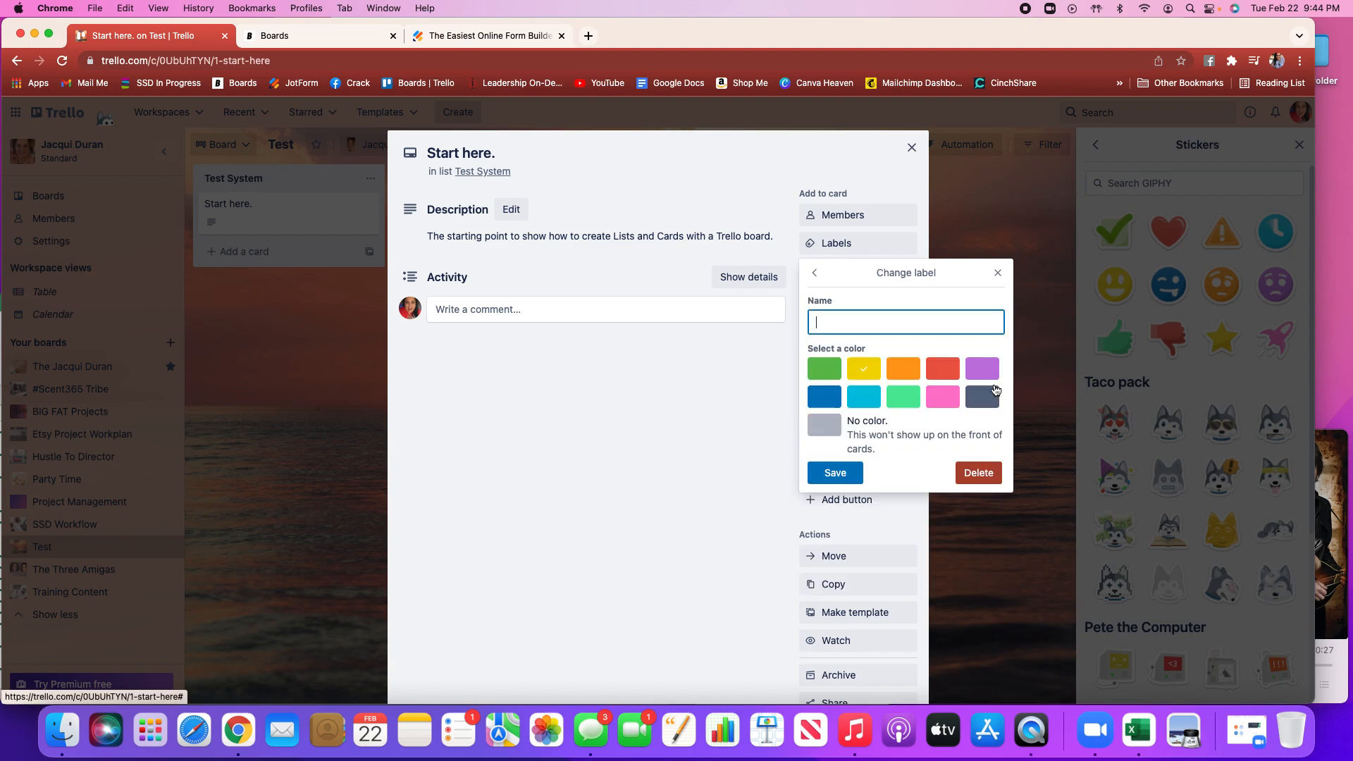
{"action": "type", "text": "Finish"}
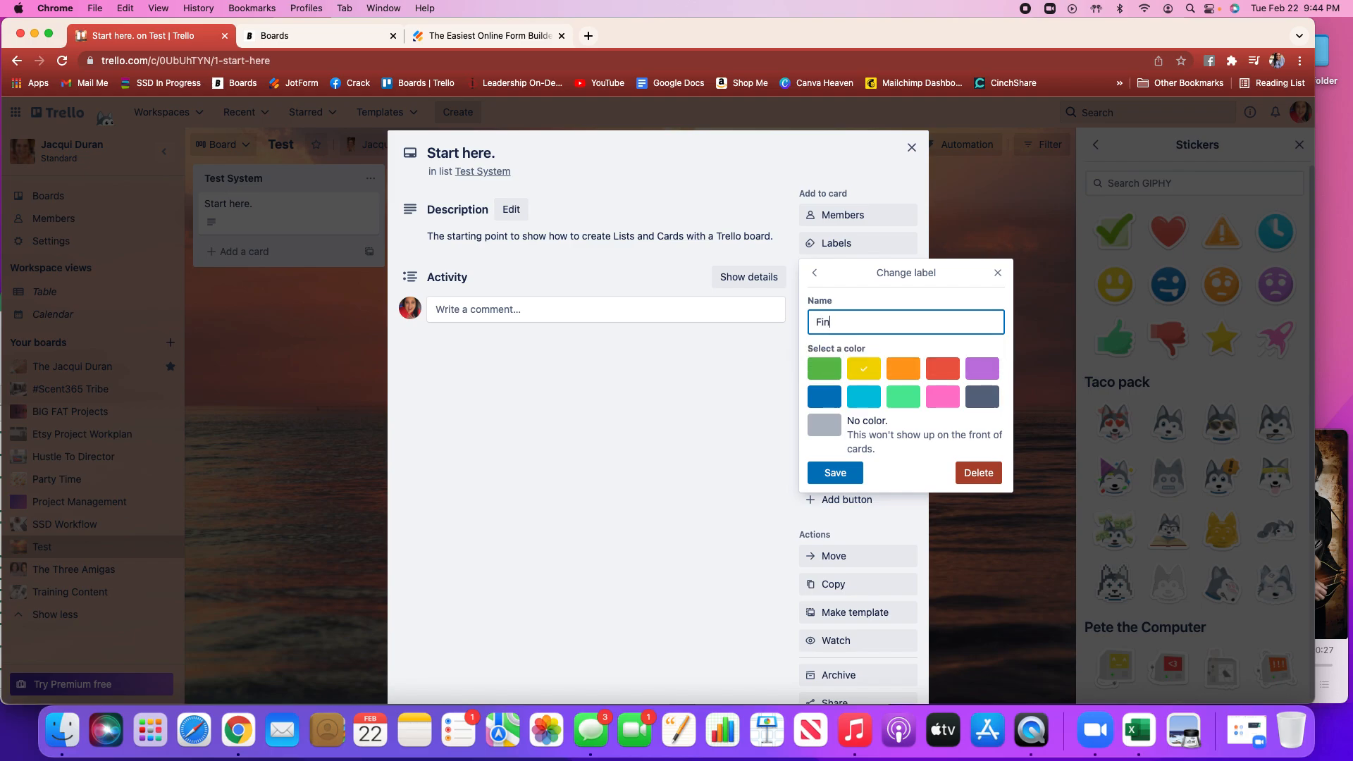
{"action": "left_click", "coordinate": [835, 473]}
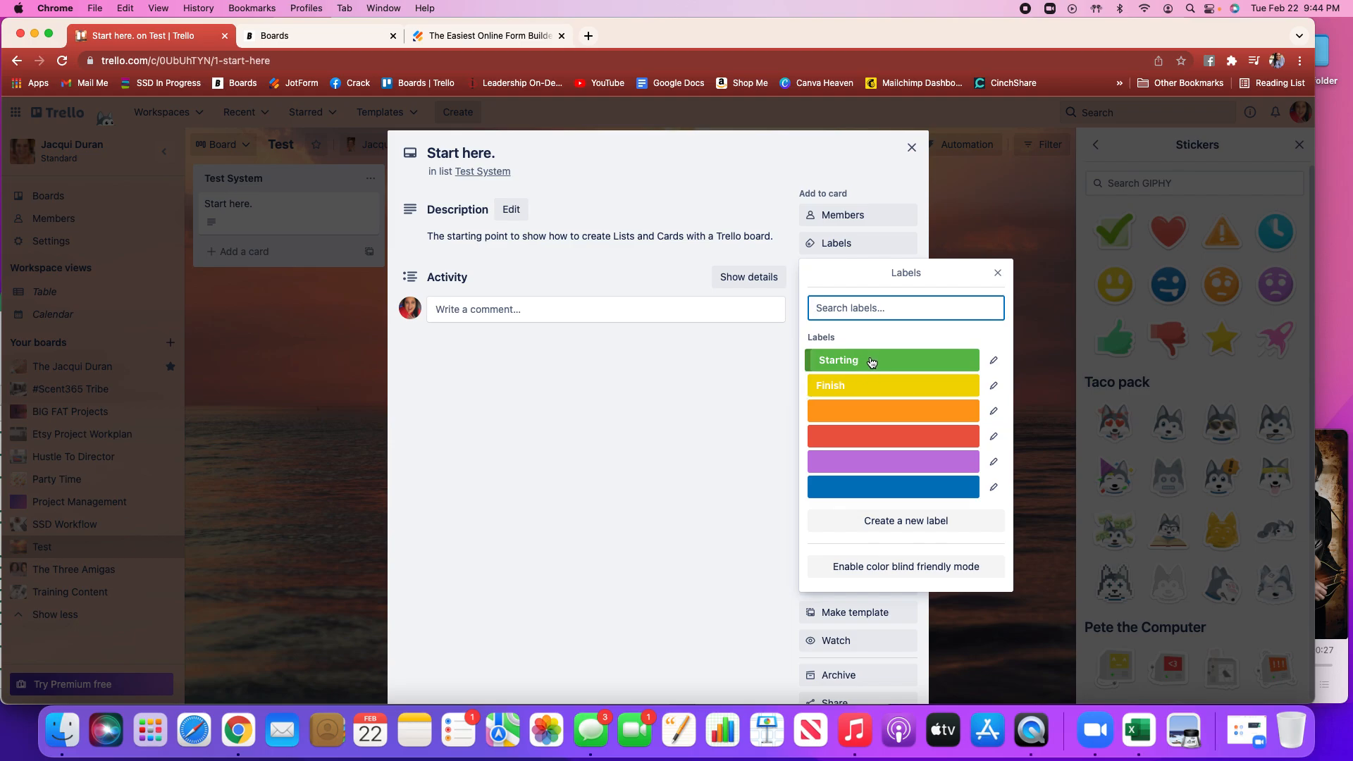
{"action": "left_click", "coordinate": [871, 364]}
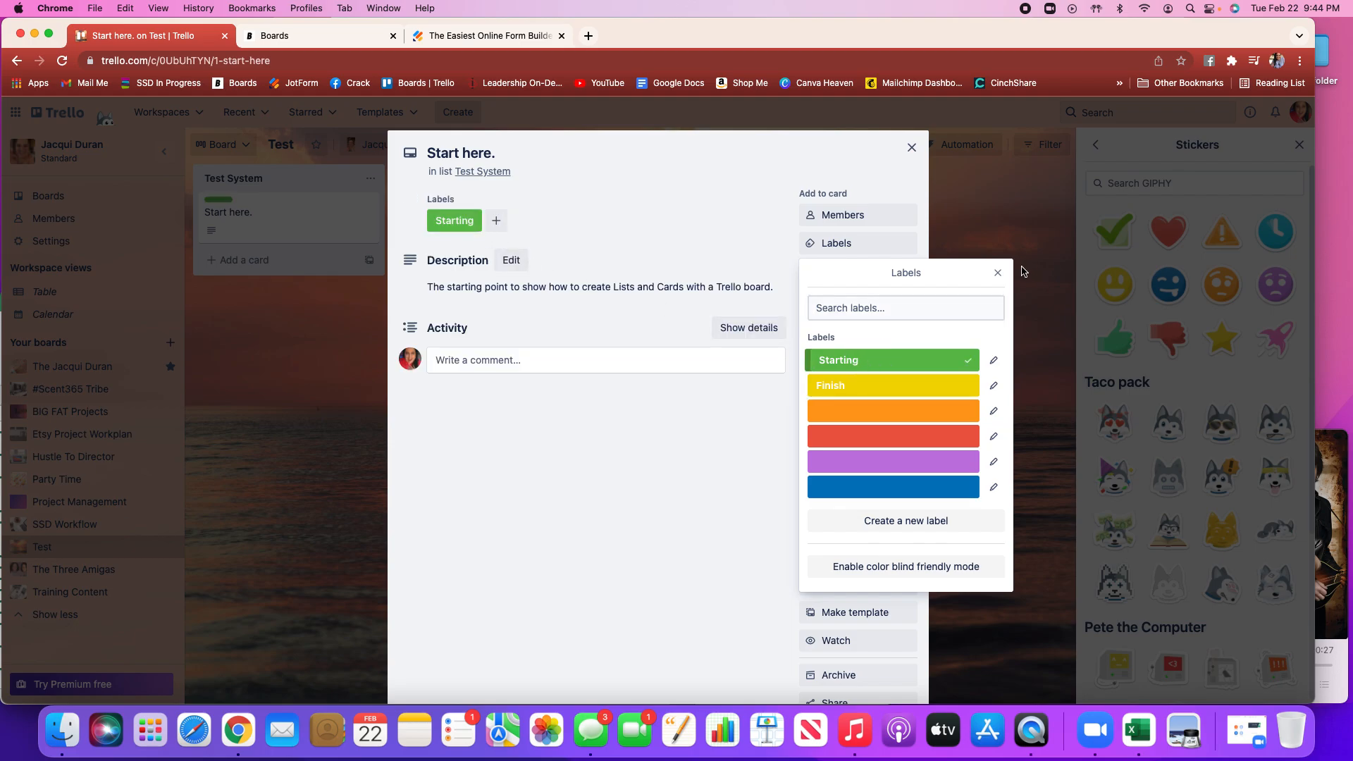
{"action": "left_click", "coordinate": [999, 277]}
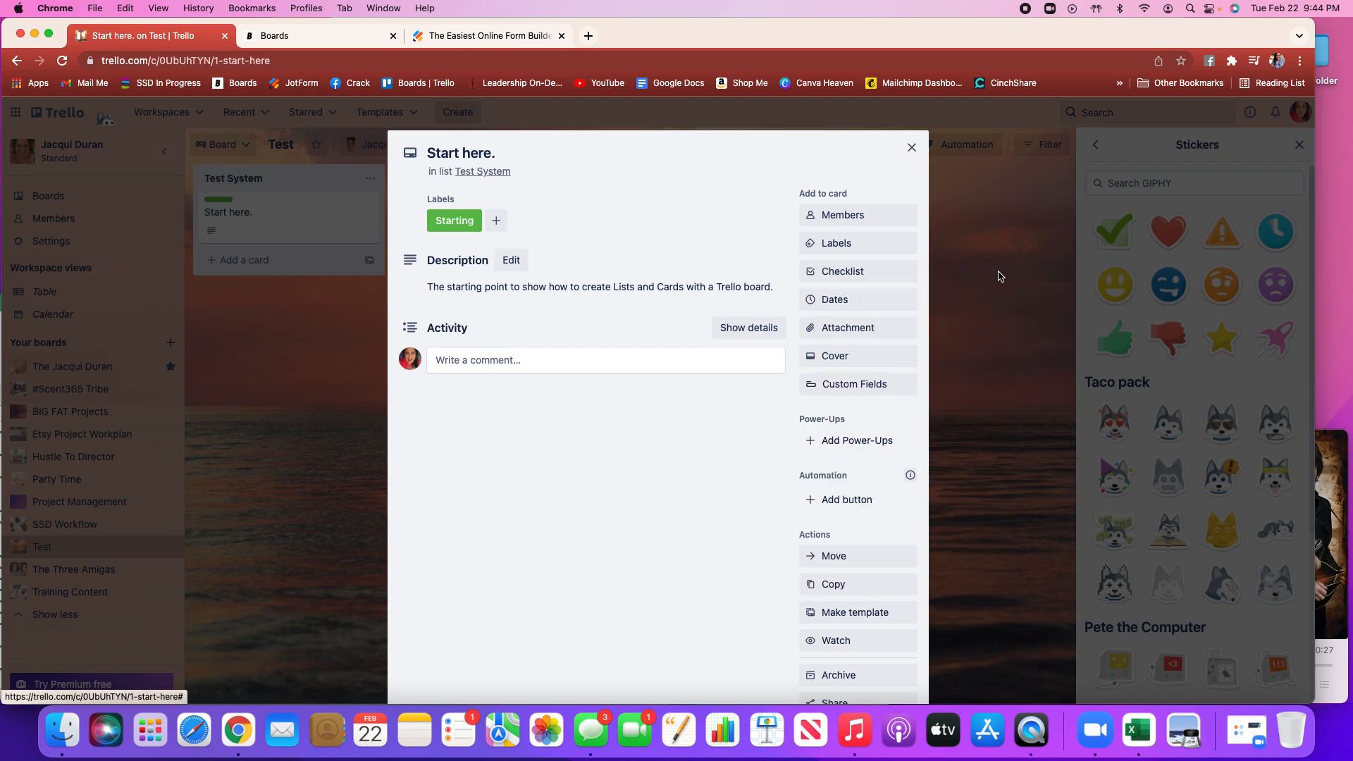
Set the card's due date reminder to 1 Hour before, then remove the card's dates
{"action": "left_click", "coordinate": [845, 305]}
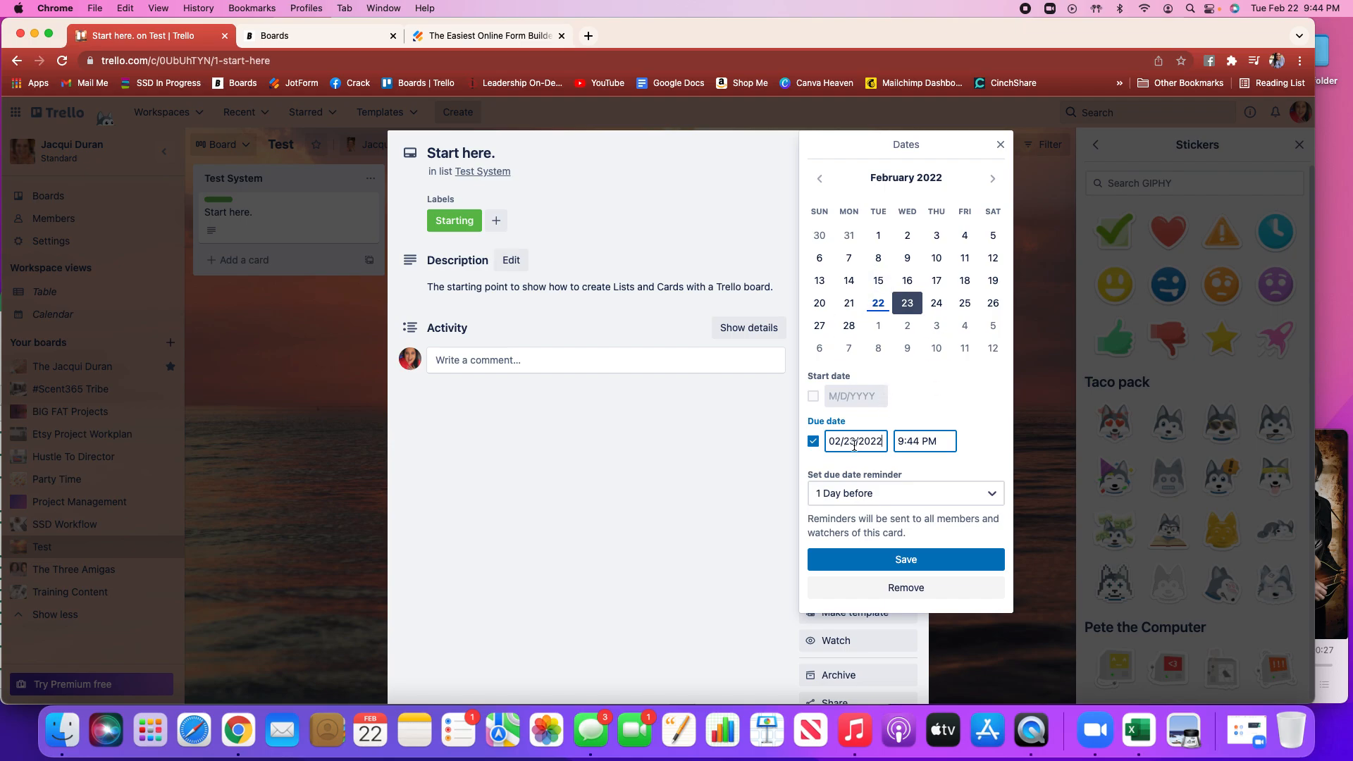
{"action": "left_click", "coordinate": [991, 495]}
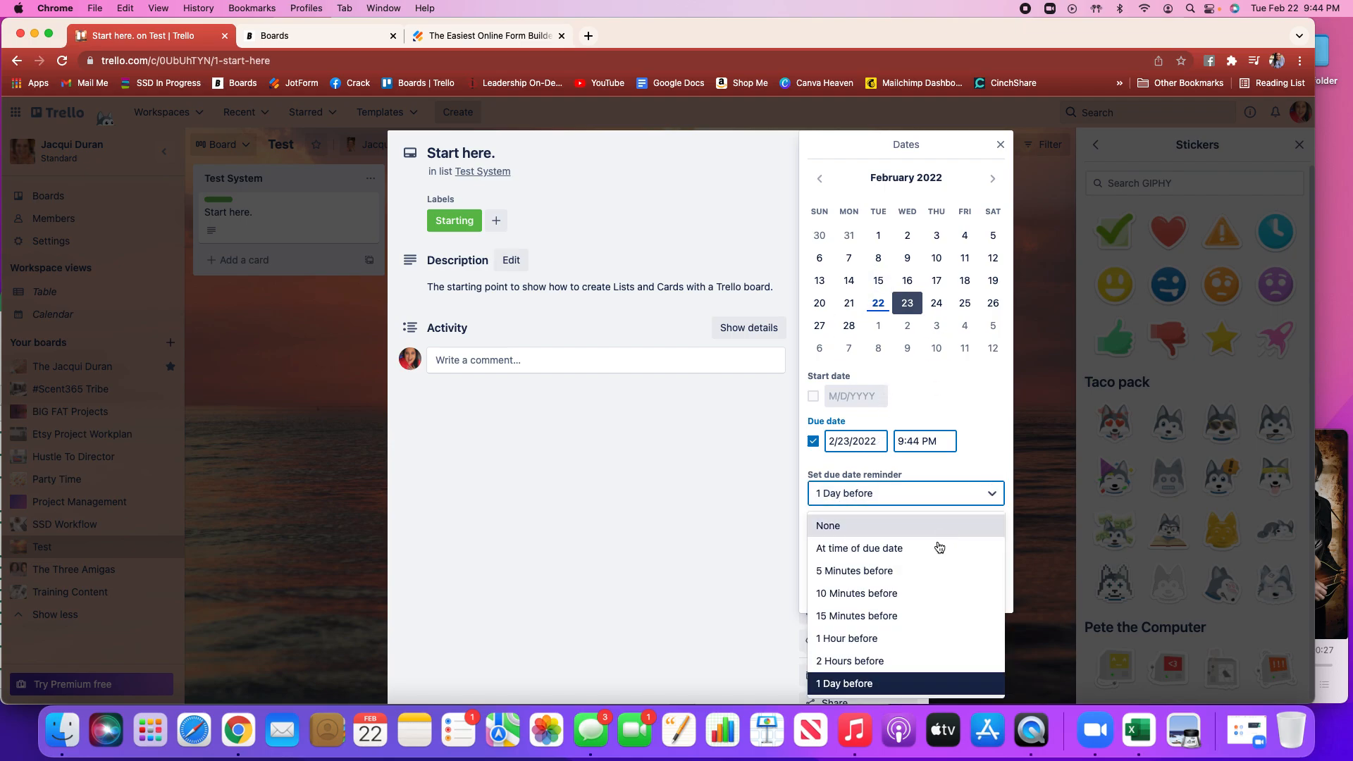
{"action": "scroll", "coordinate": [916, 602], "scroll_direction": "down", "scroll_amount": 1}
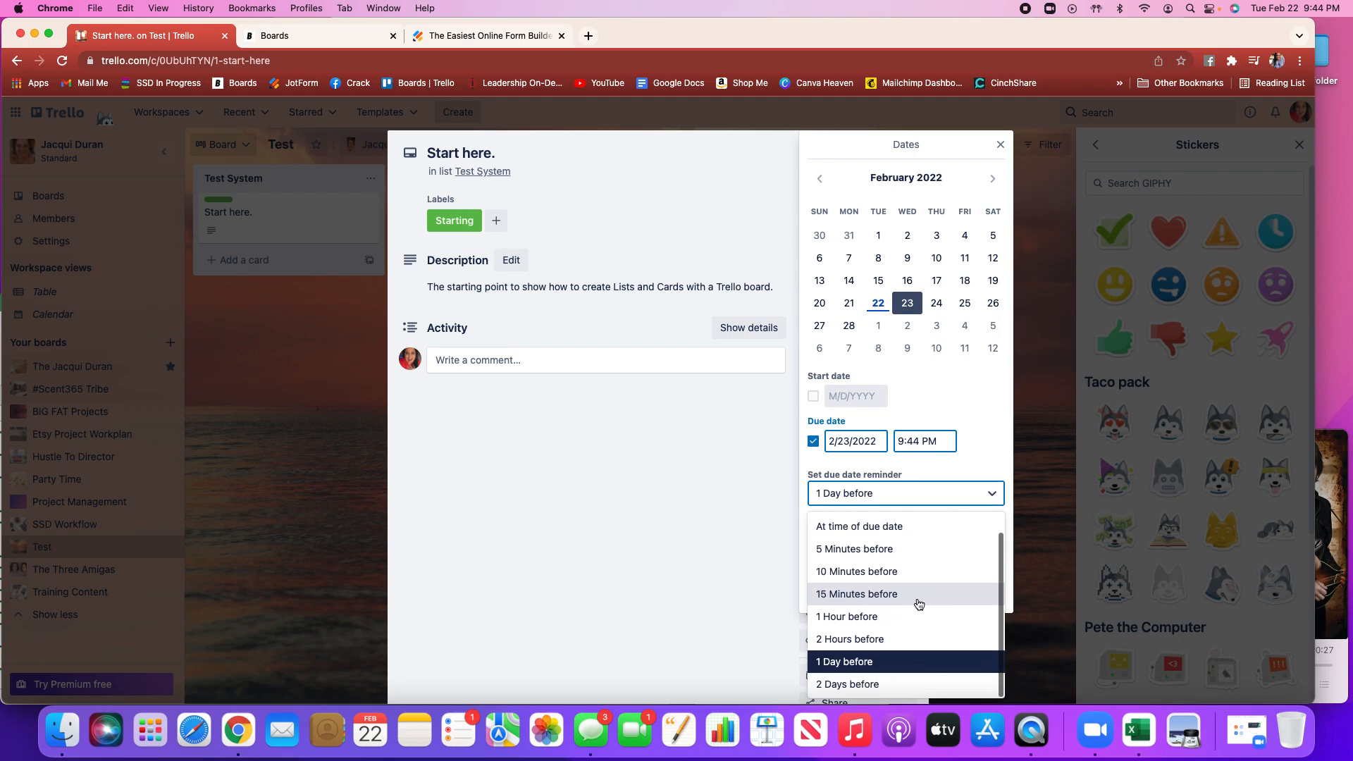
{"action": "left_click", "coordinate": [868, 620]}
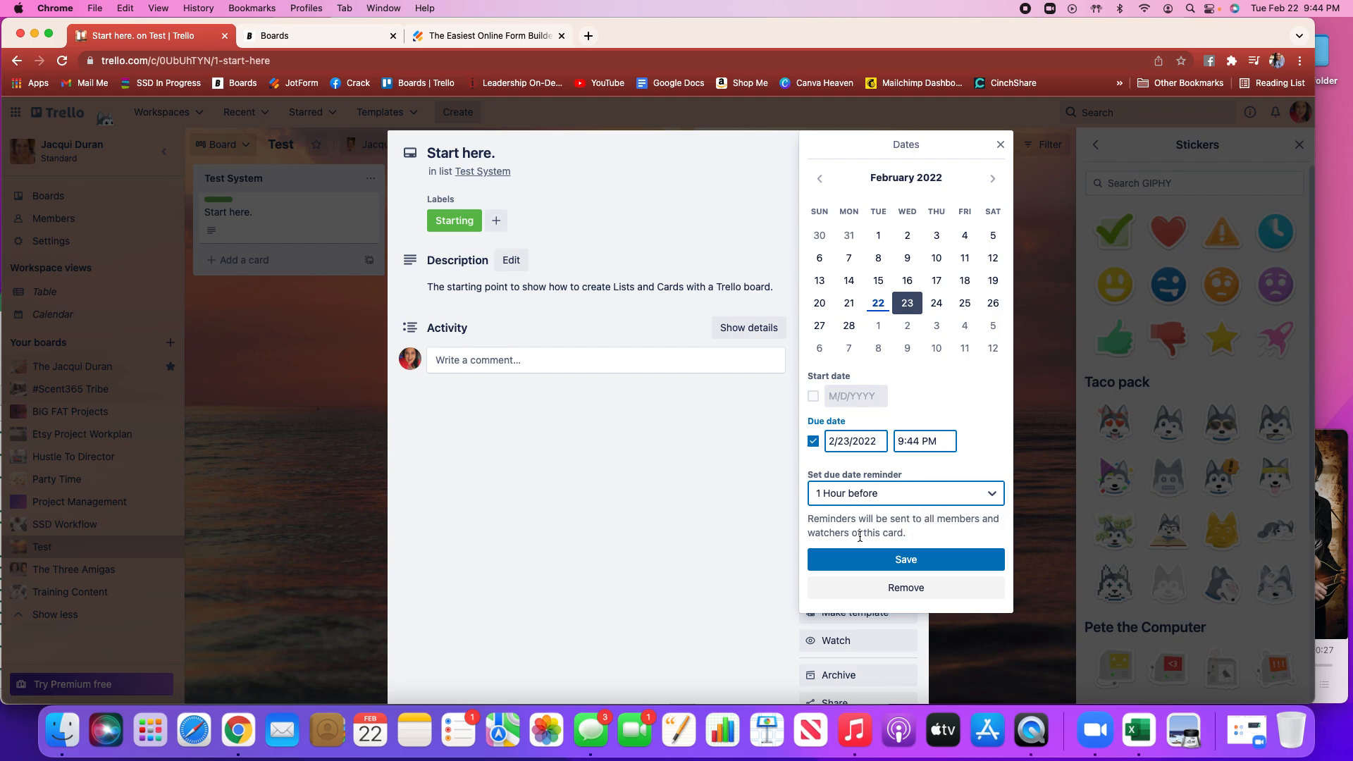
{"action": "left_click", "coordinate": [906, 587]}
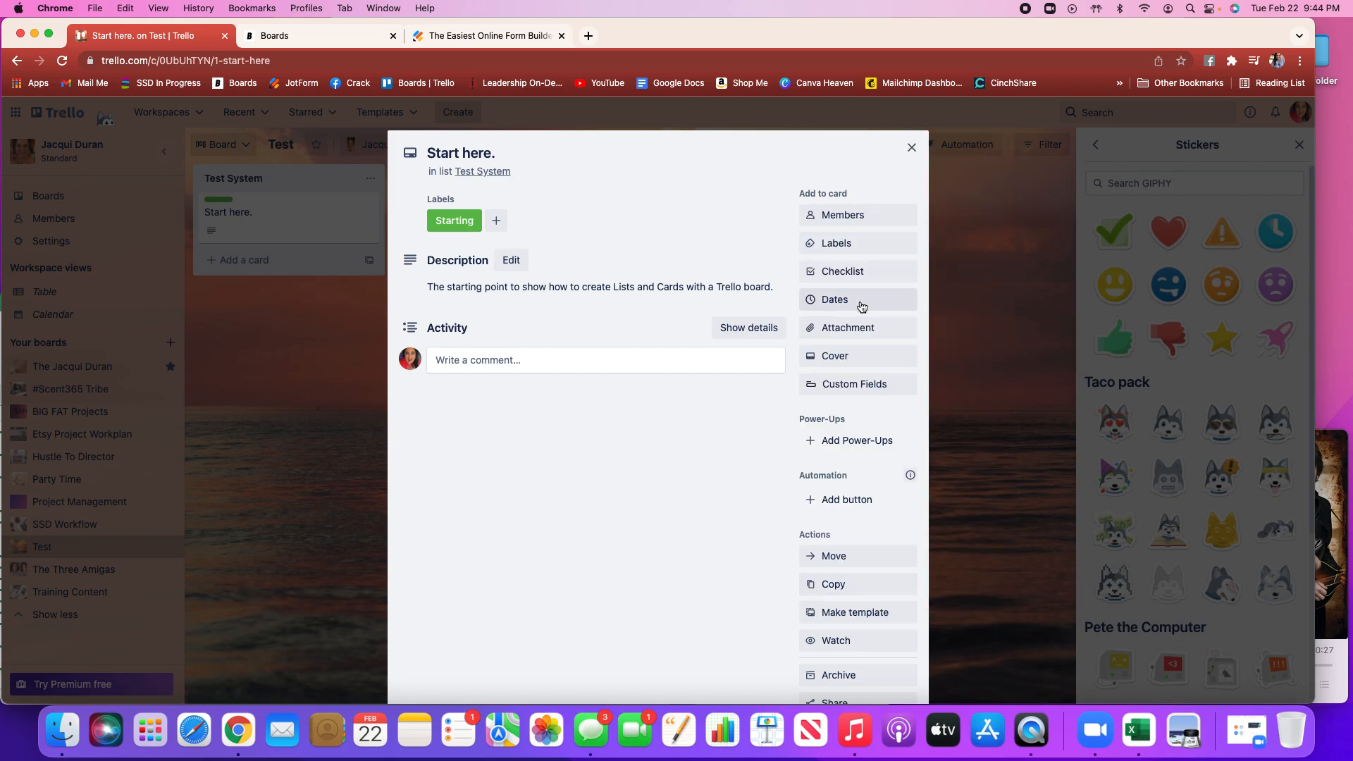
Give the card a red cover colour
{"action": "left_click", "coordinate": [861, 333]}
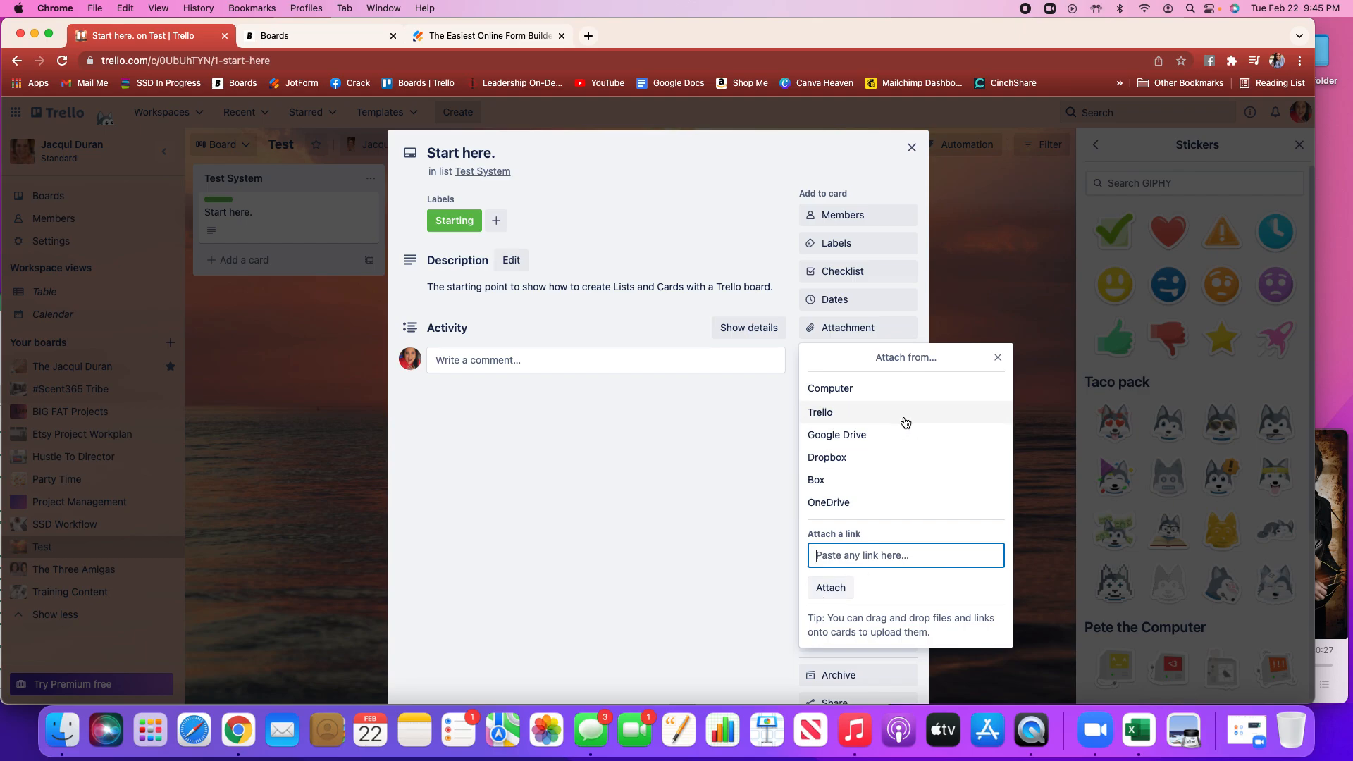
{"action": "left_click", "coordinate": [998, 357]}
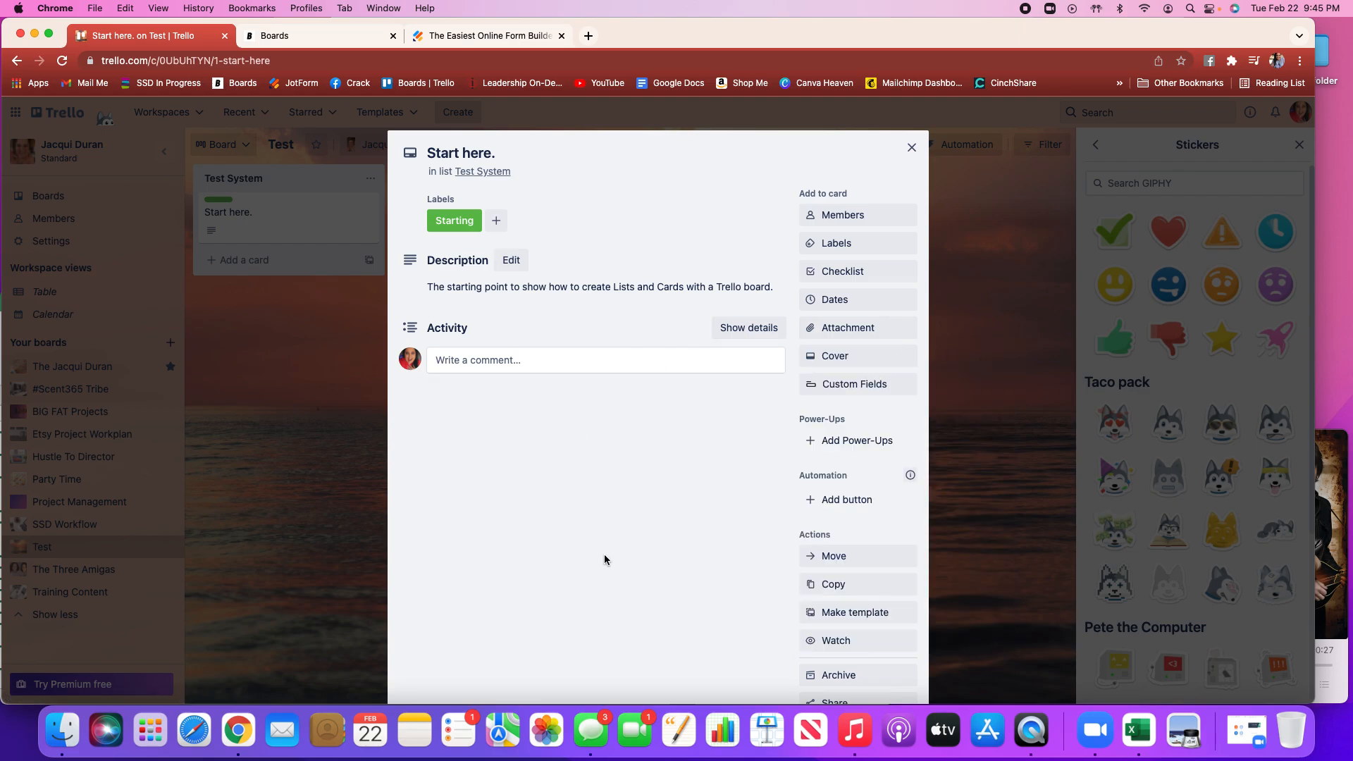
{"action": "left_click", "coordinate": [857, 360]}
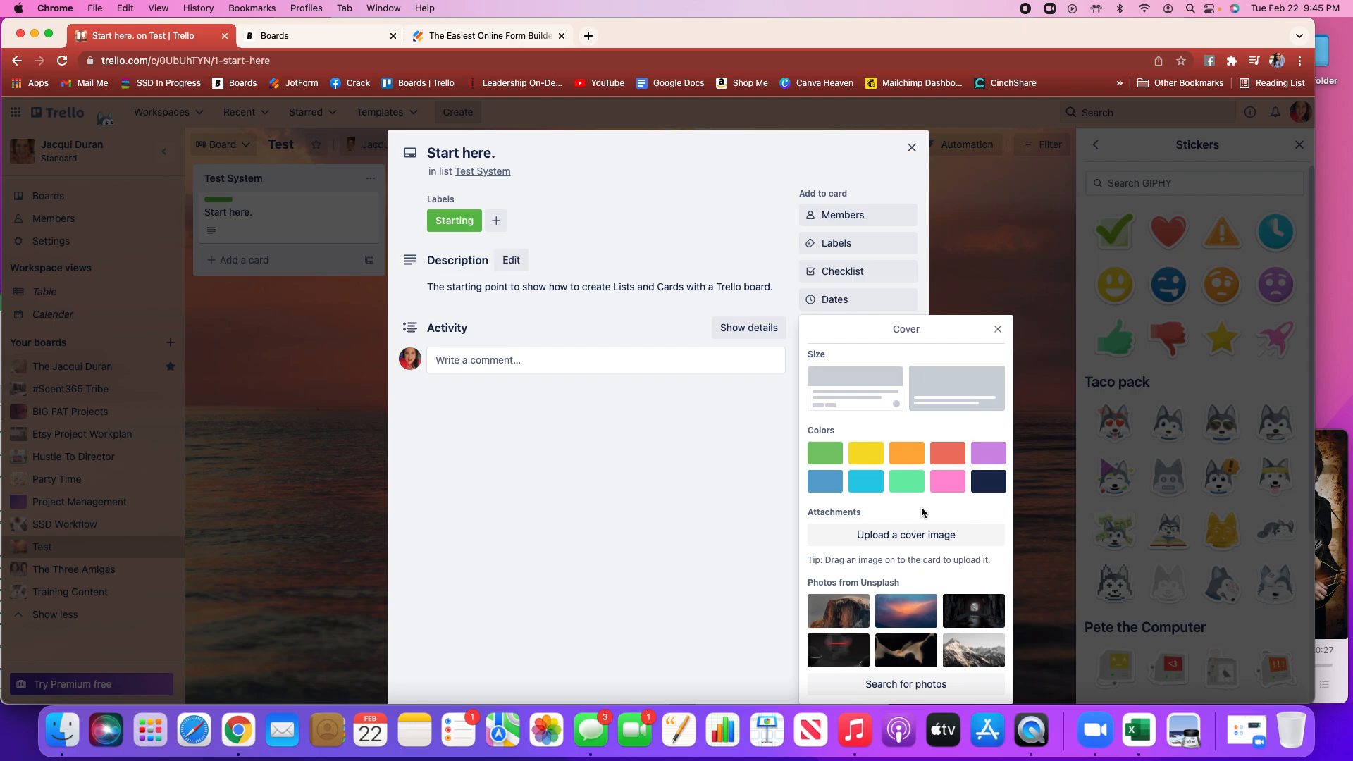
{"action": "left_click", "coordinate": [951, 456]}
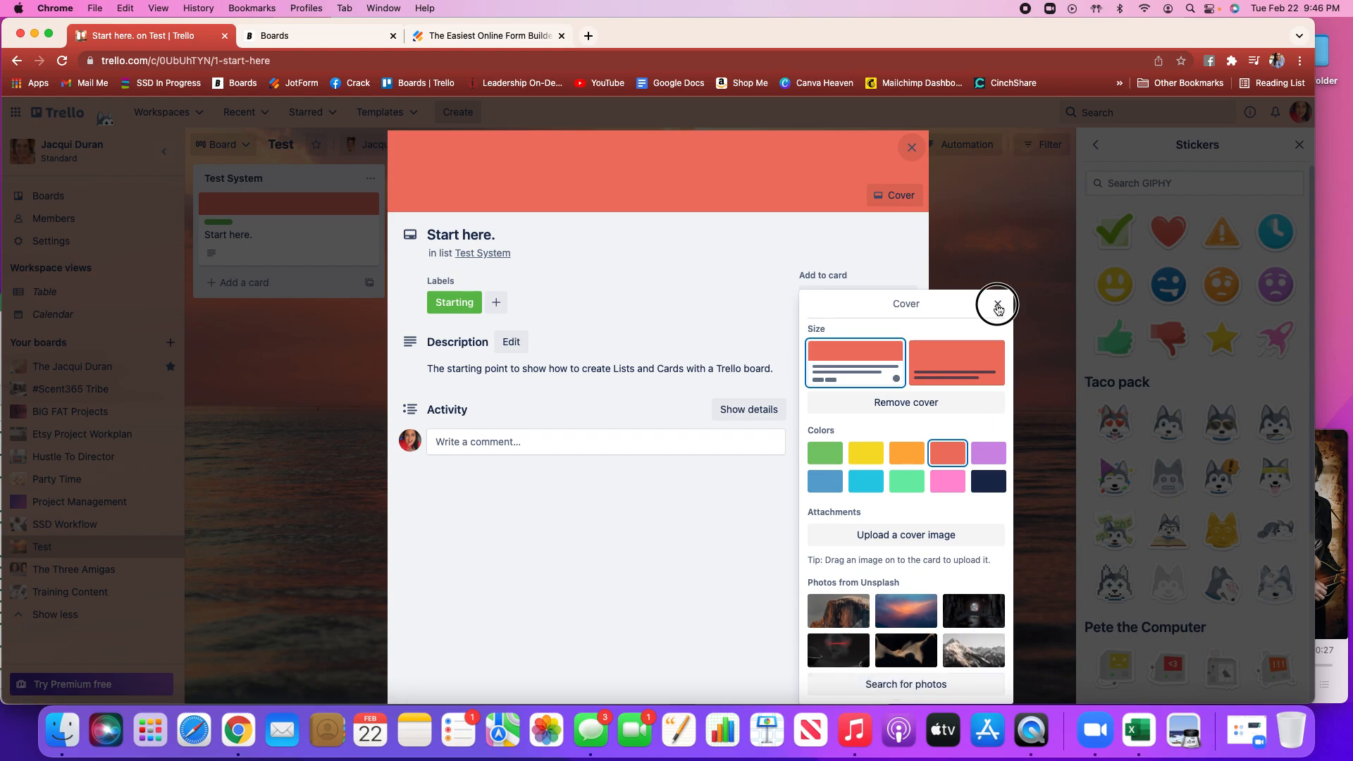
{"action": "left_click", "coordinate": [997, 302]}
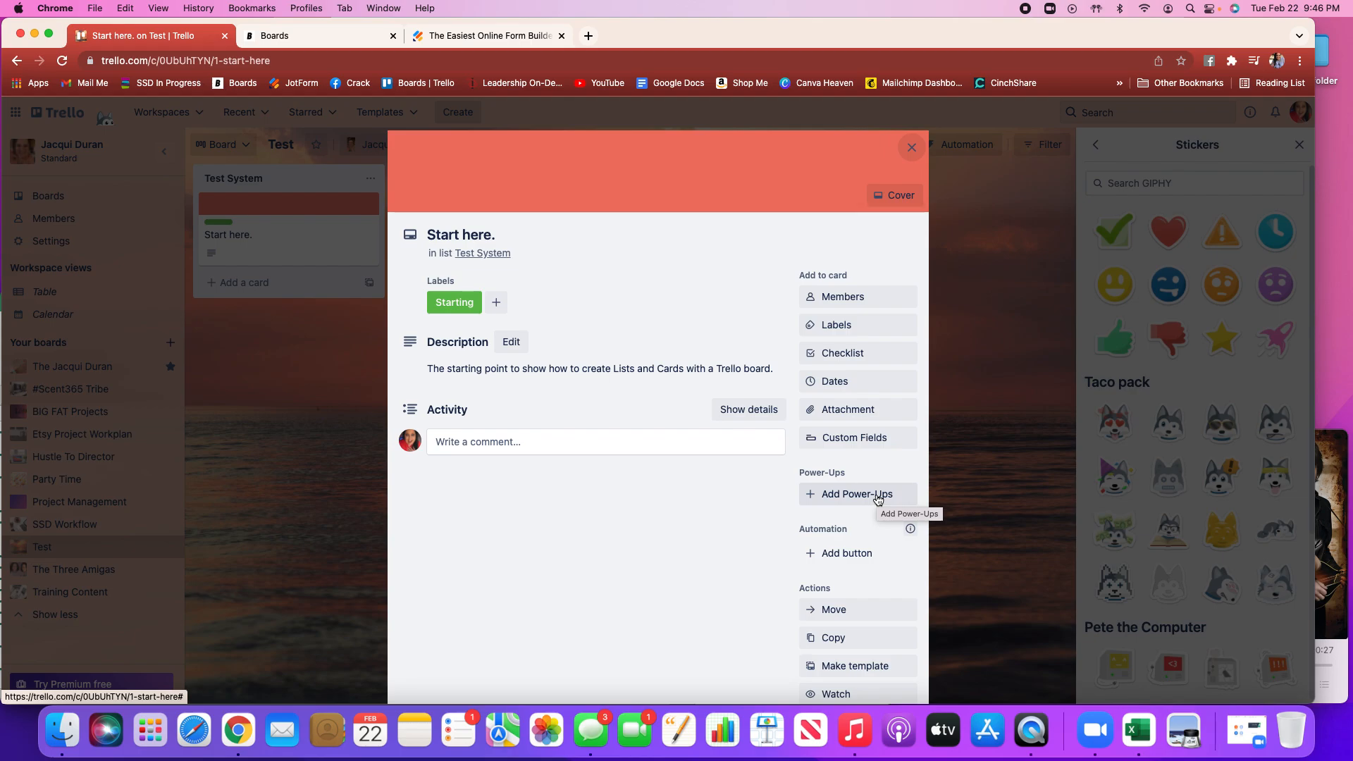
Open the Power-Ups directory and browse the featured Power-Ups
{"action": "left_click", "coordinate": [809, 493]}
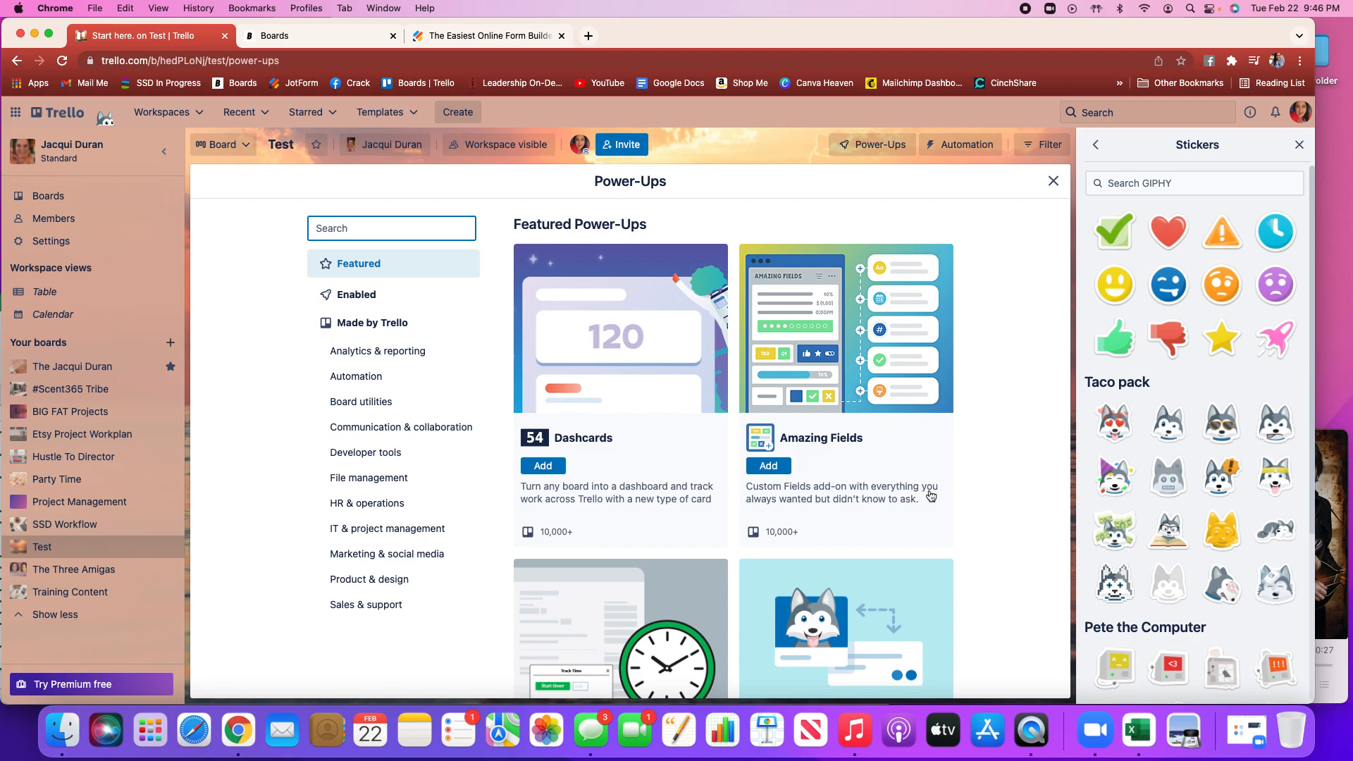
{"action": "scroll", "coordinate": [974, 510], "scroll_direction": "down", "scroll_amount": 3}
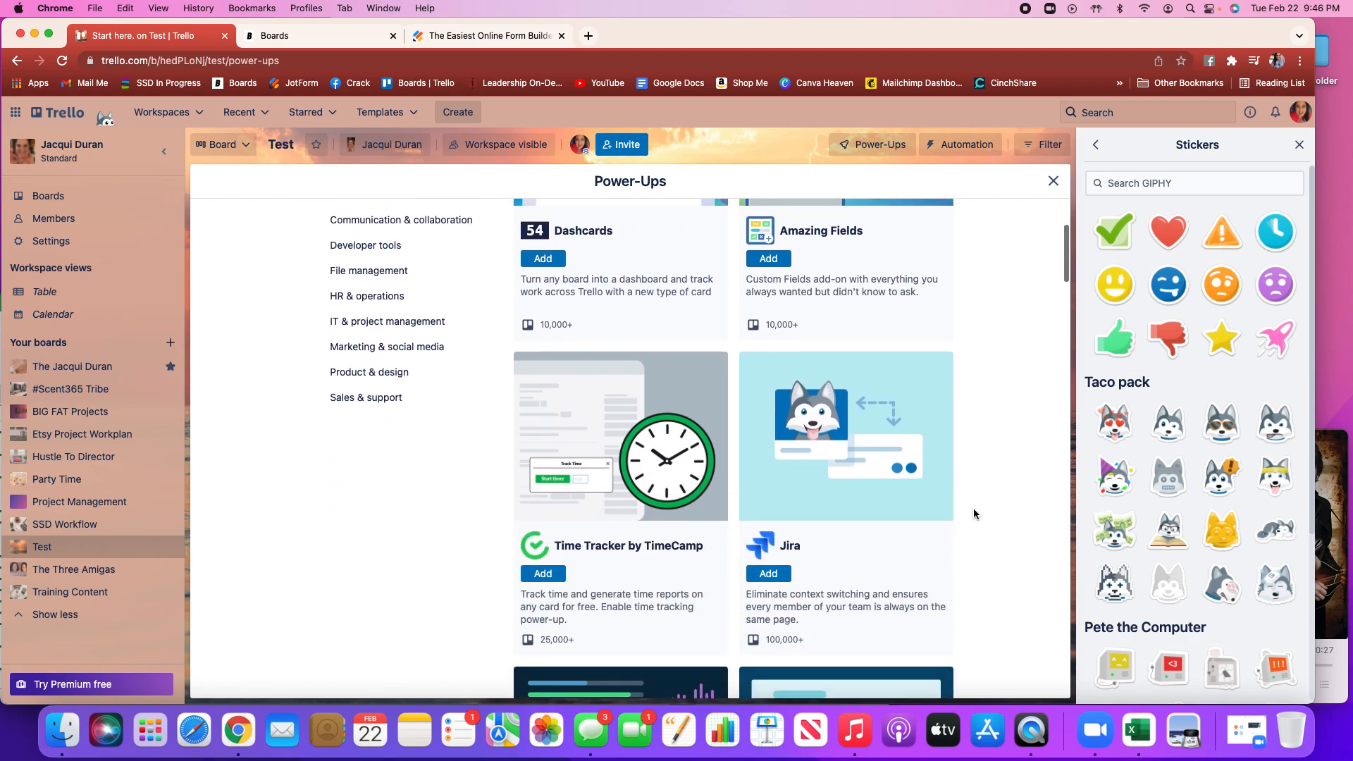
{"action": "scroll", "coordinate": [974, 513], "scroll_direction": "down", "scroll_amount": 5}
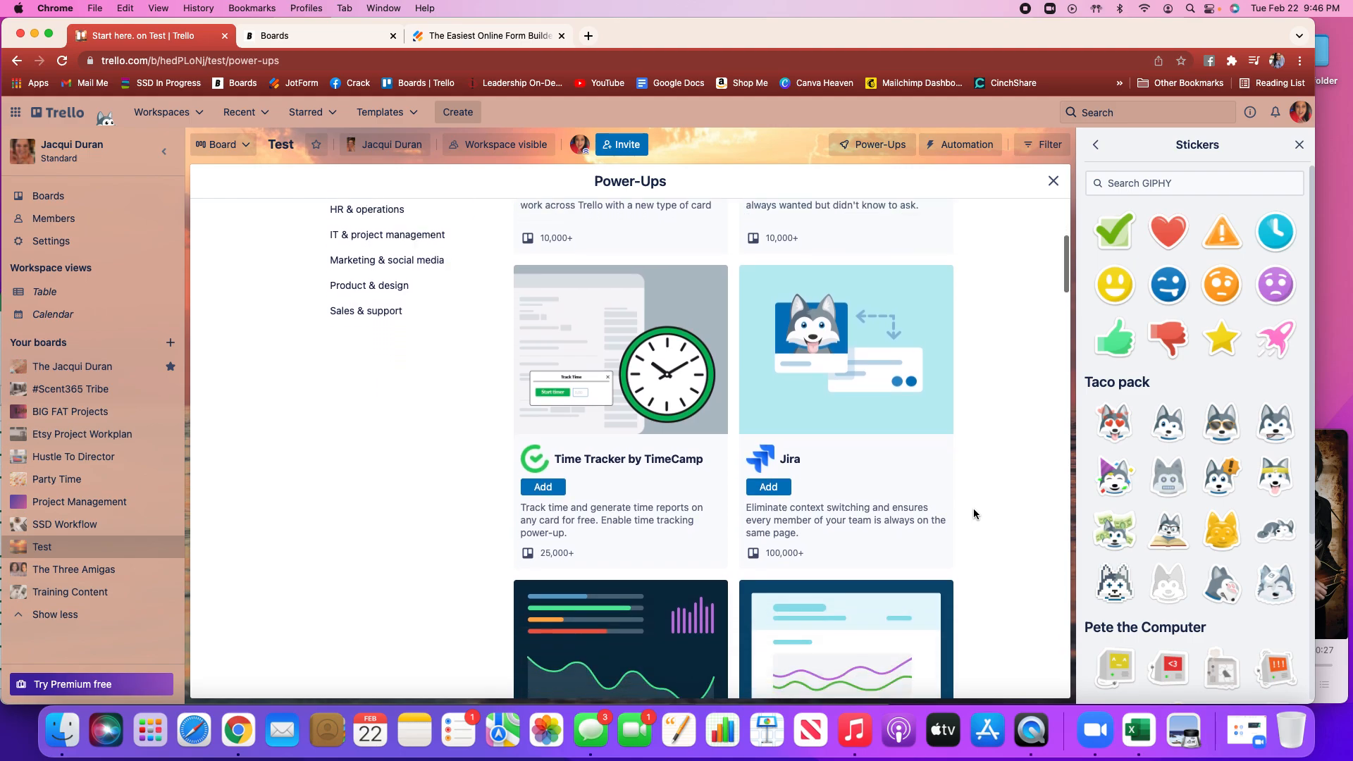
{"action": "scroll", "coordinate": [973, 514], "scroll_direction": "down", "scroll_amount": 7}
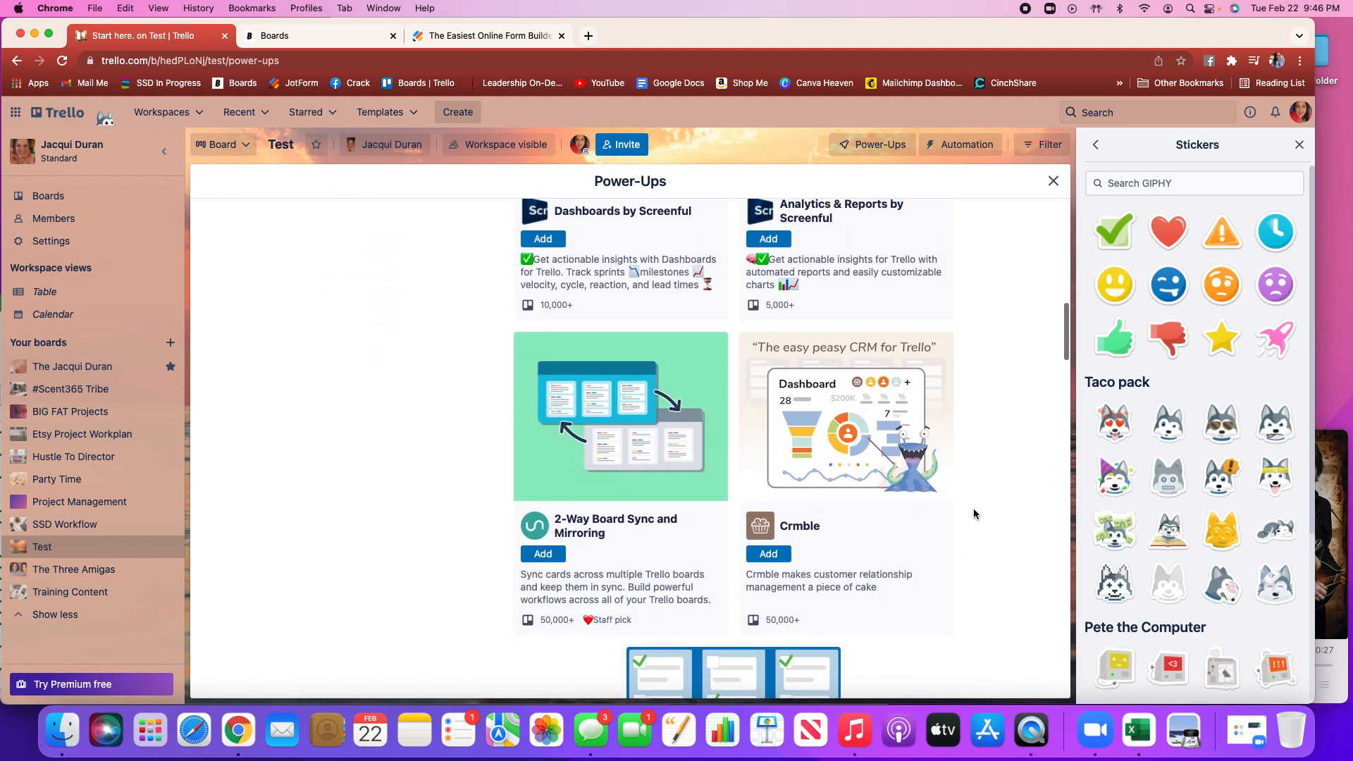
Scroll through the Trello Integrations, Essential and other Power-Ups sections, then close the Power-Ups directory
{"action": "scroll", "coordinate": [974, 508], "scroll_direction": "down", "scroll_amount": 8}
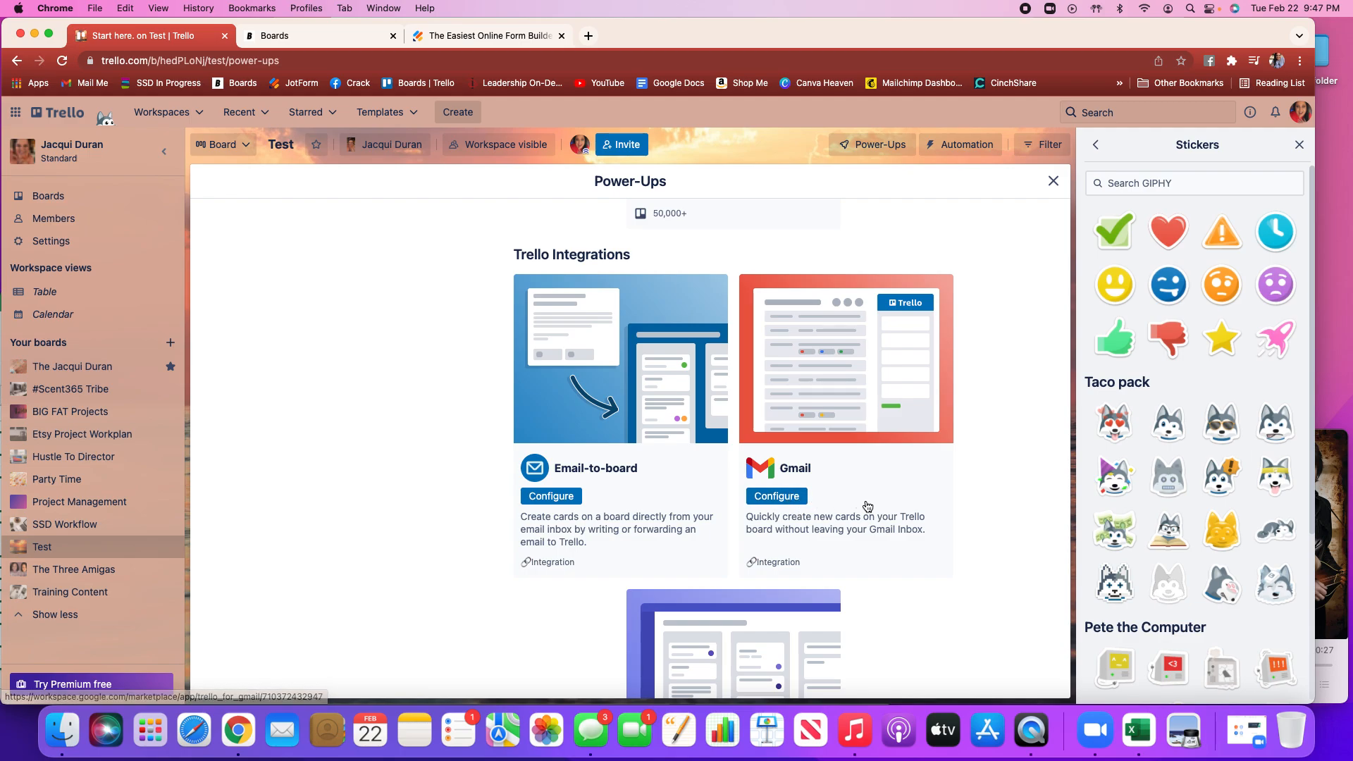
{"action": "scroll", "coordinate": [868, 507], "scroll_direction": "down", "scroll_amount": 3}
{"action": "scroll", "coordinate": [867, 507], "scroll_direction": "down", "scroll_amount": 8}
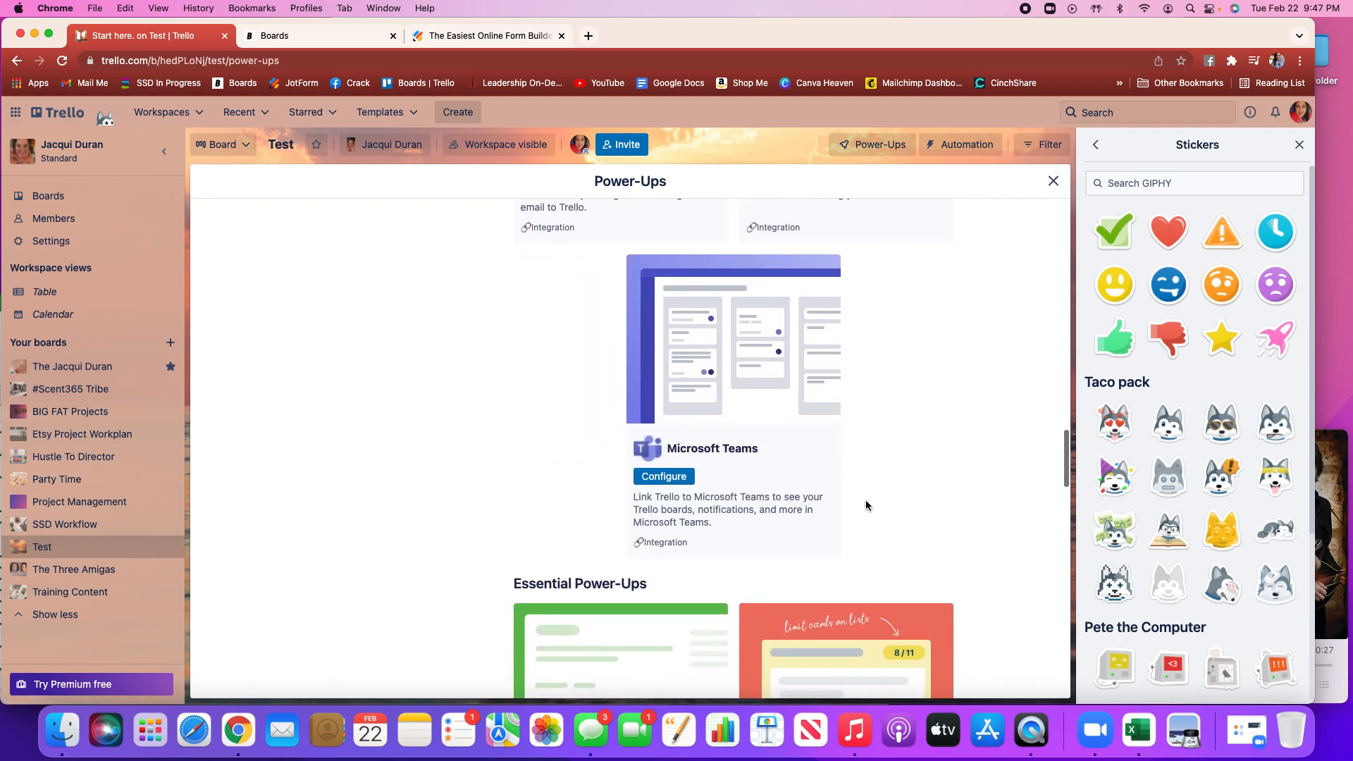
{"action": "scroll", "coordinate": [846, 432], "scroll_direction": "down", "scroll_amount": 6}
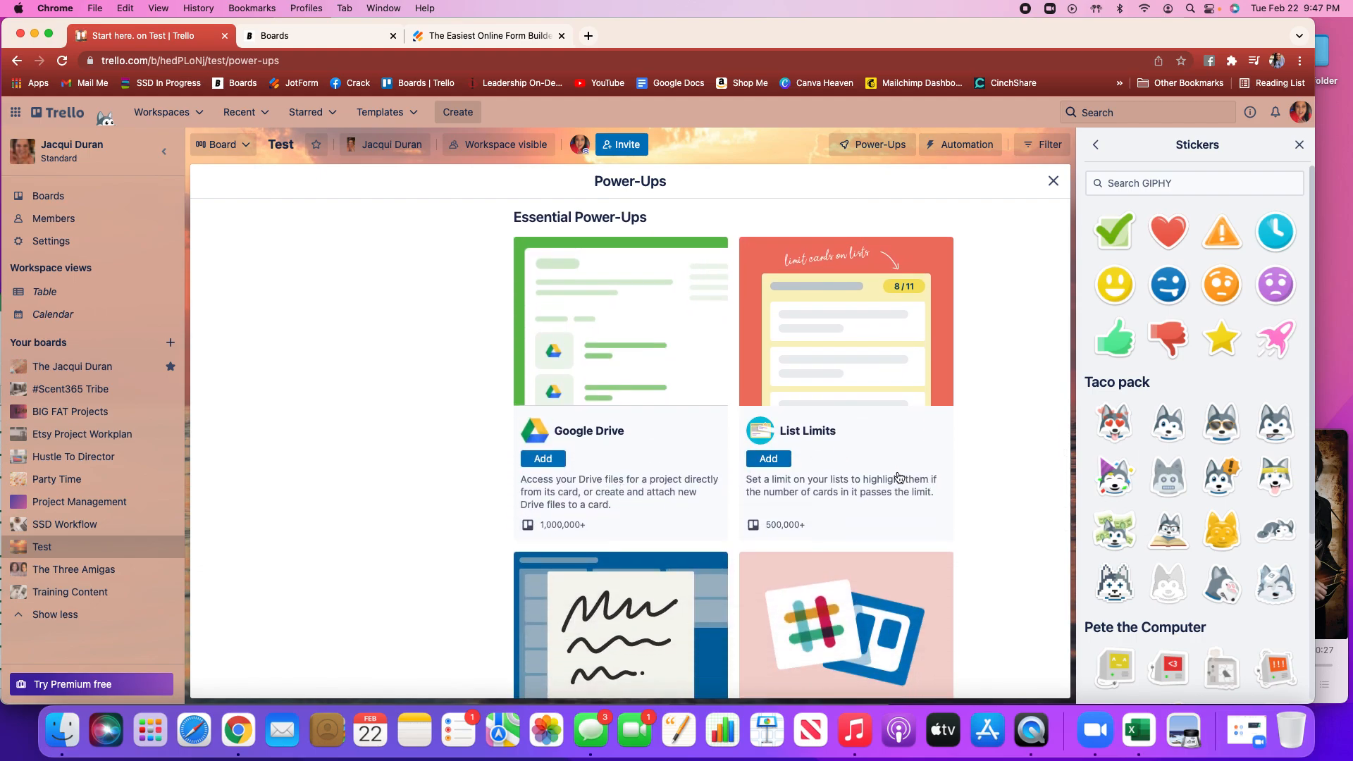
{"action": "scroll", "coordinate": [959, 518], "scroll_direction": "down", "scroll_amount": 7}
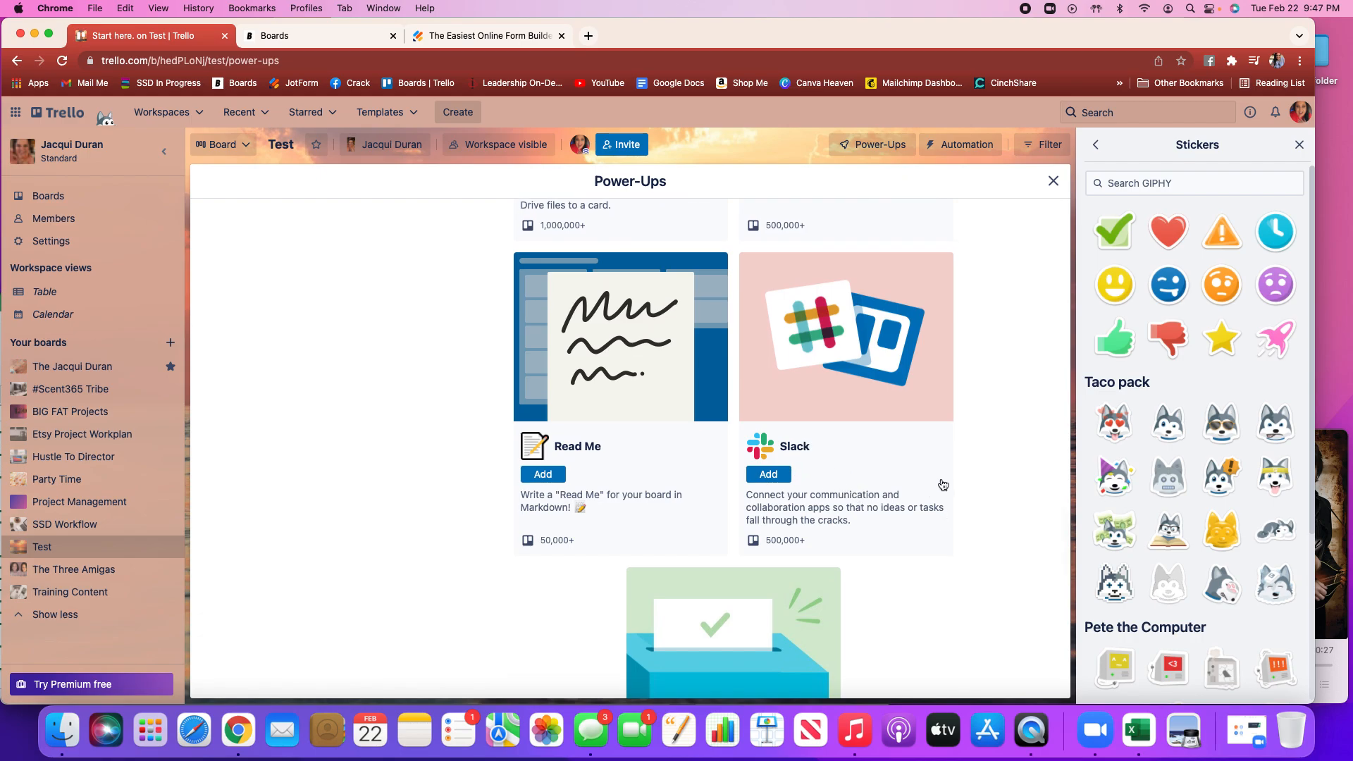
{"action": "scroll", "coordinate": [943, 485], "scroll_direction": "down", "scroll_amount": 7}
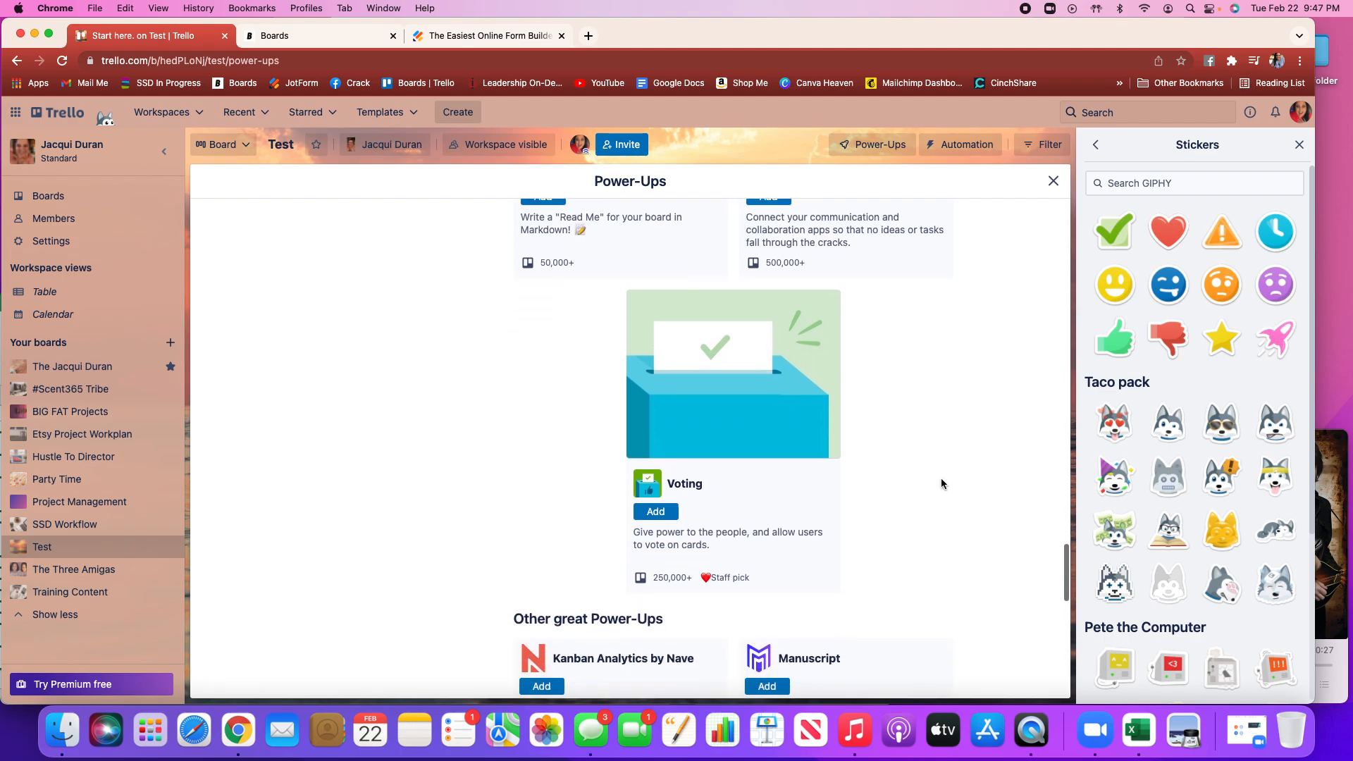
{"action": "scroll", "coordinate": [941, 484], "scroll_direction": "down", "scroll_amount": 12}
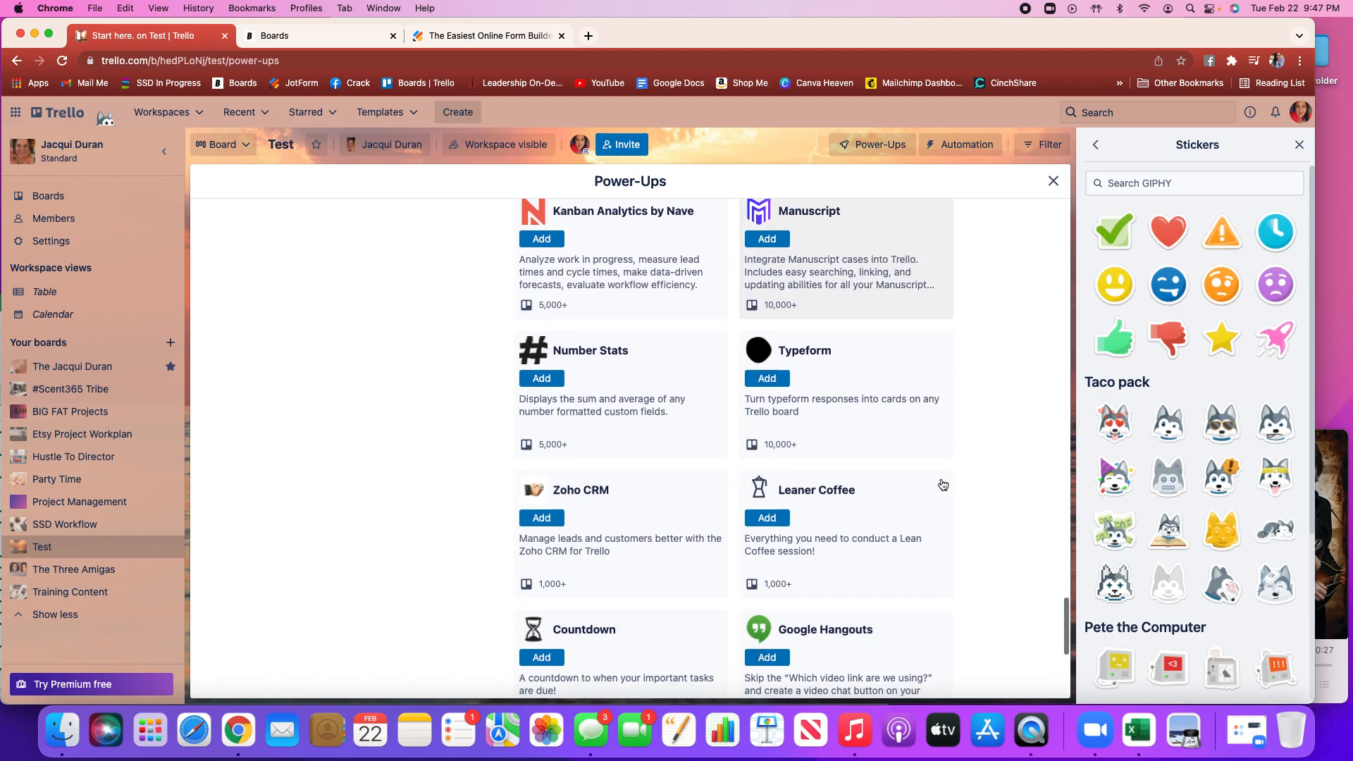
{"action": "scroll", "coordinate": [942, 485], "scroll_direction": "down", "scroll_amount": 5}
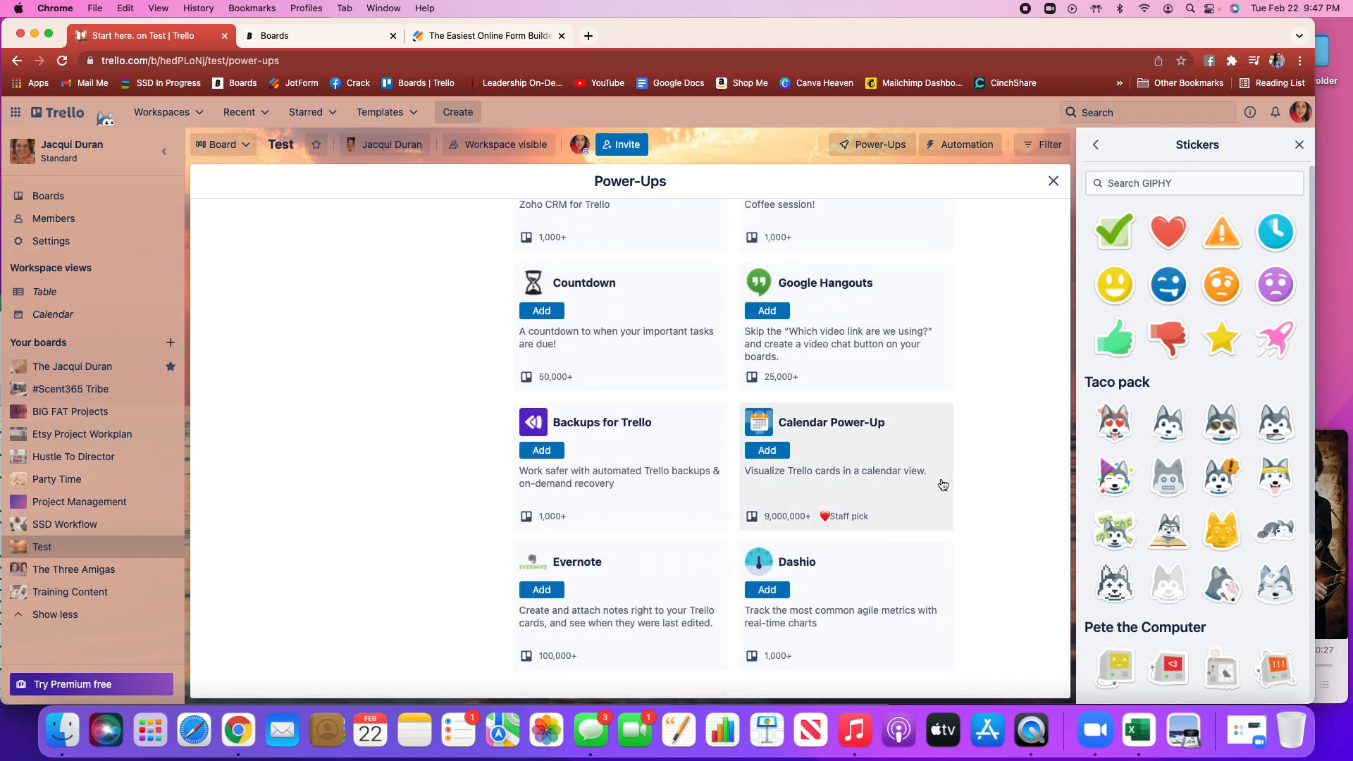
{"action": "scroll", "coordinate": [1003, 210], "scroll_direction": "up", "scroll_amount": 5}
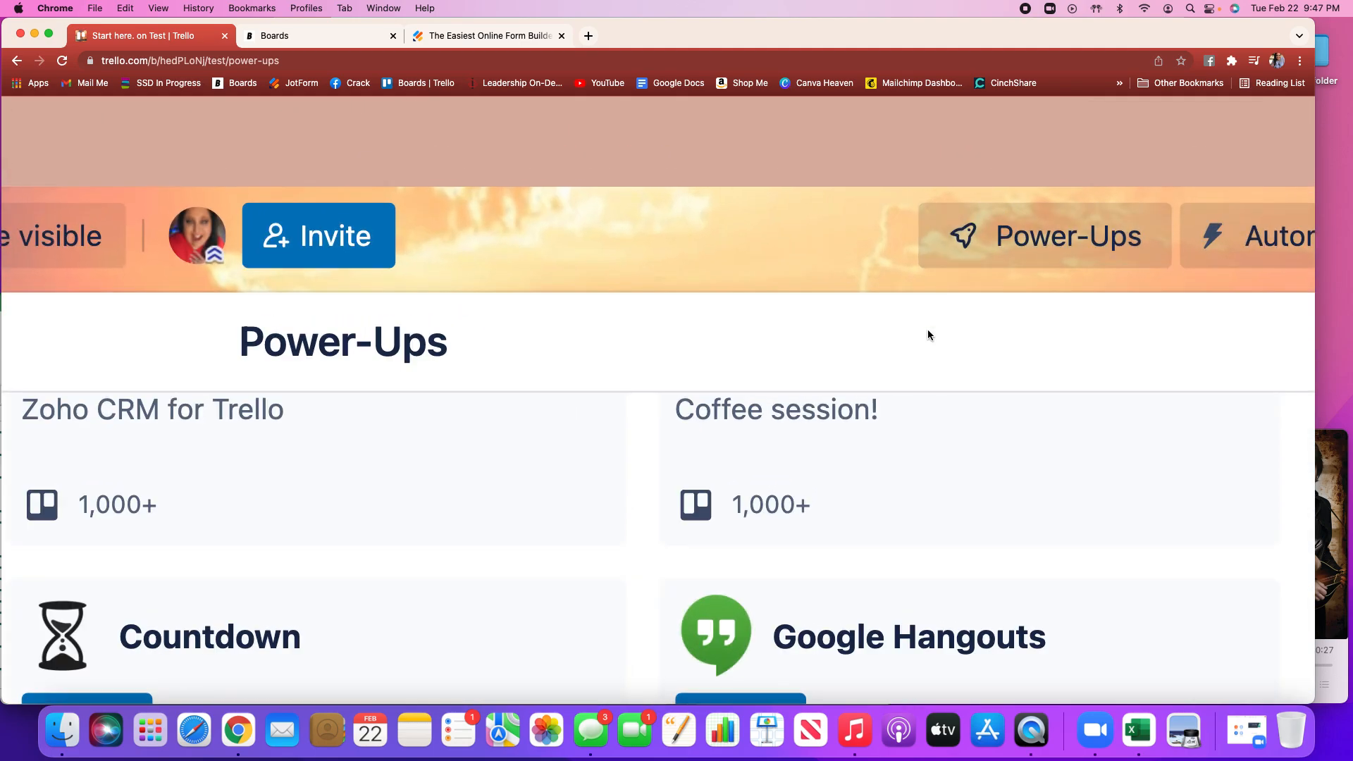
{"action": "scroll", "coordinate": [928, 334], "scroll_direction": "down", "scroll_amount": 5}
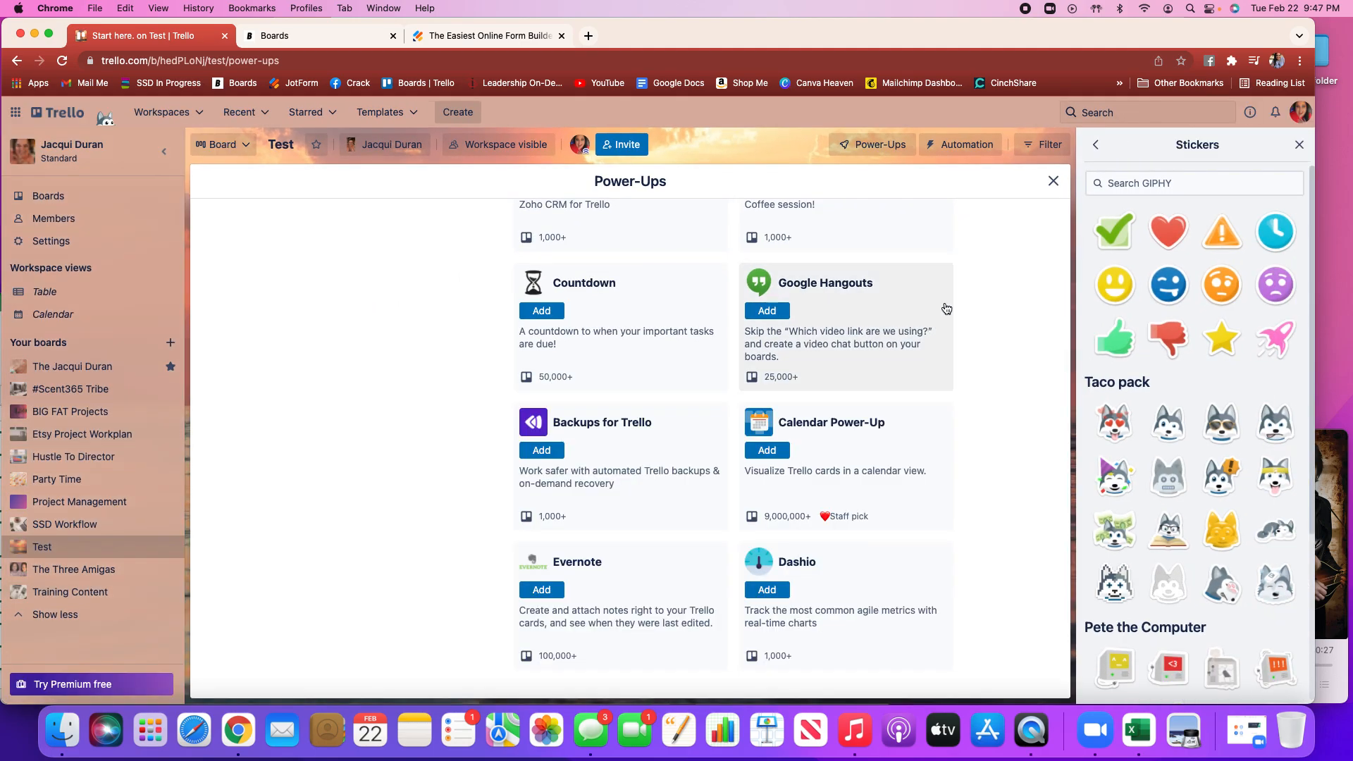
{"action": "left_click", "coordinate": [1052, 182]}
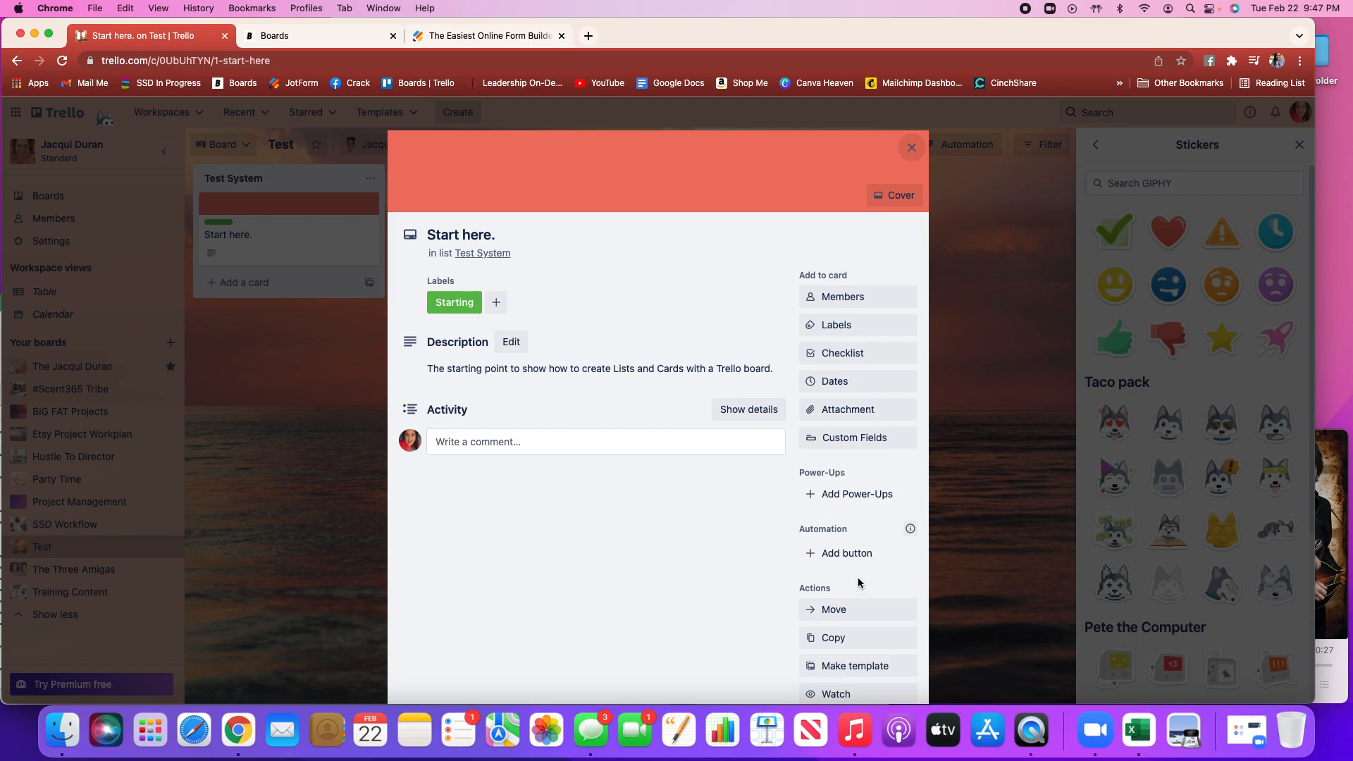
Open the Butler automation information on the Start here card, dismiss it, and close the card
{"action": "left_click", "coordinate": [910, 529]}
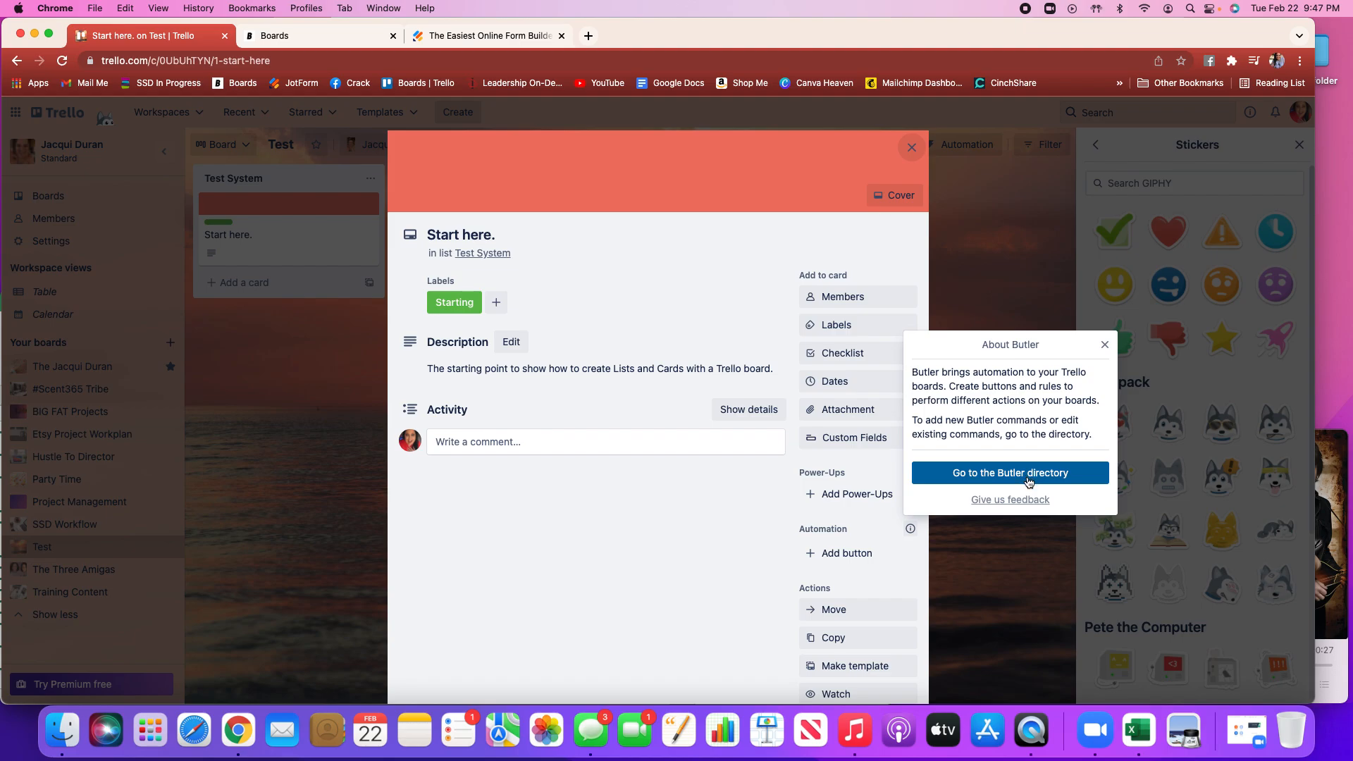
{"action": "left_click", "coordinate": [1104, 344]}
{"action": "scroll", "coordinate": [742, 547], "scroll_direction": "down", "scroll_amount": 2}
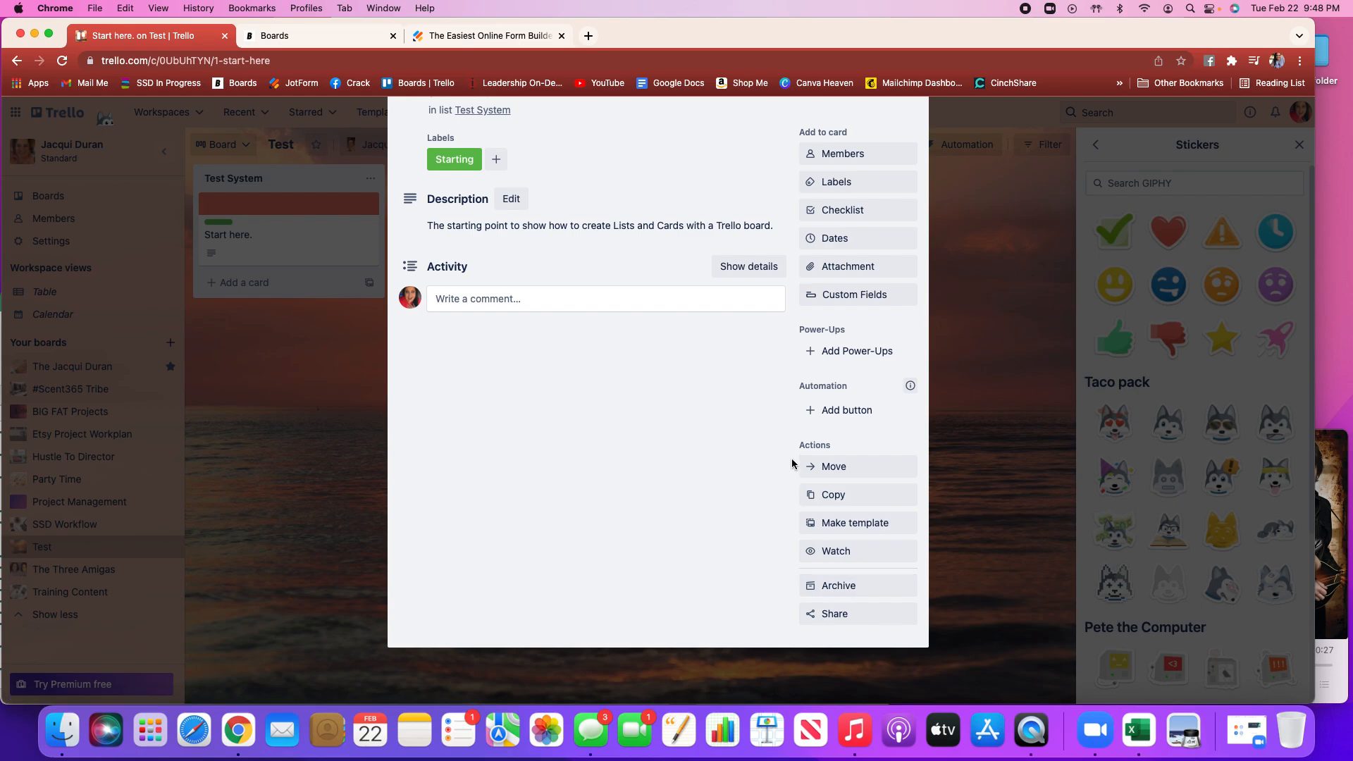
{"action": "scroll", "coordinate": [790, 462], "scroll_direction": "up", "scroll_amount": 3}
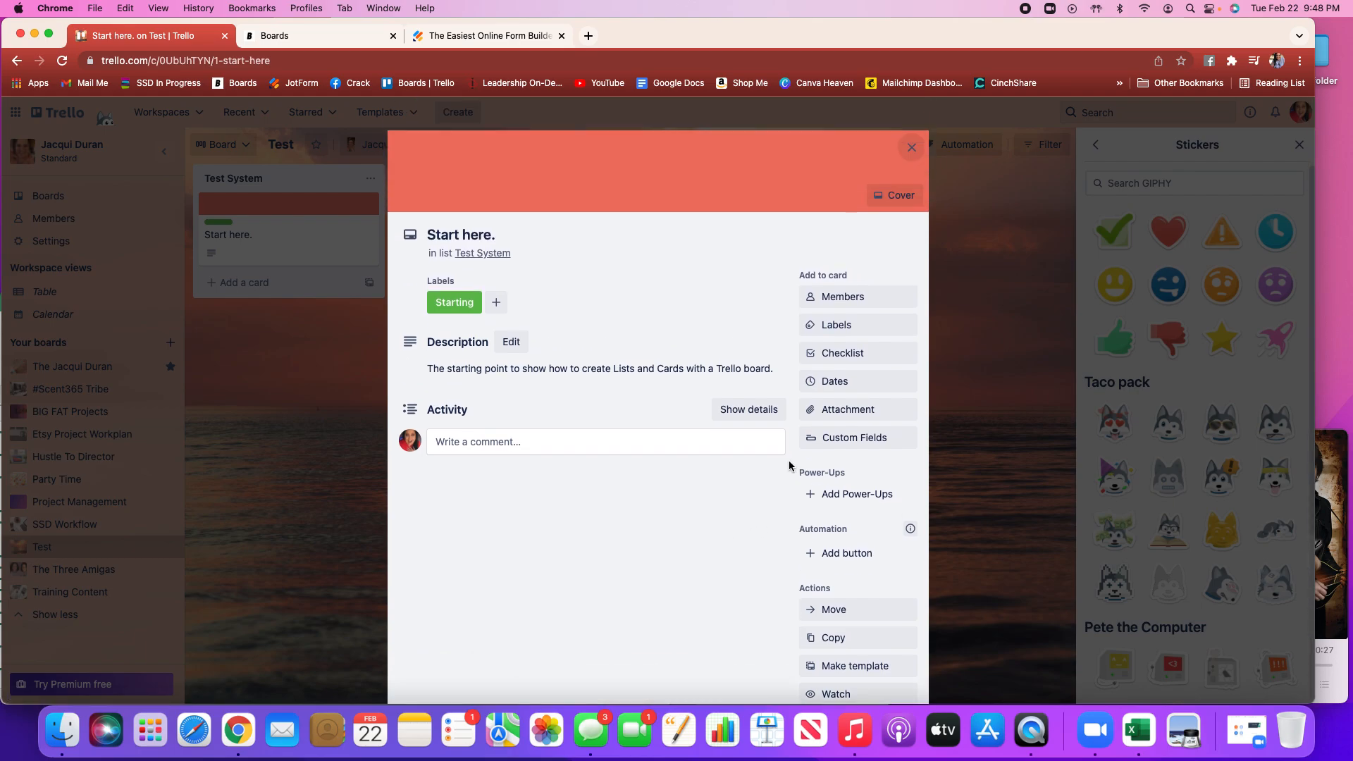
{"action": "left_click", "coordinate": [912, 148]}
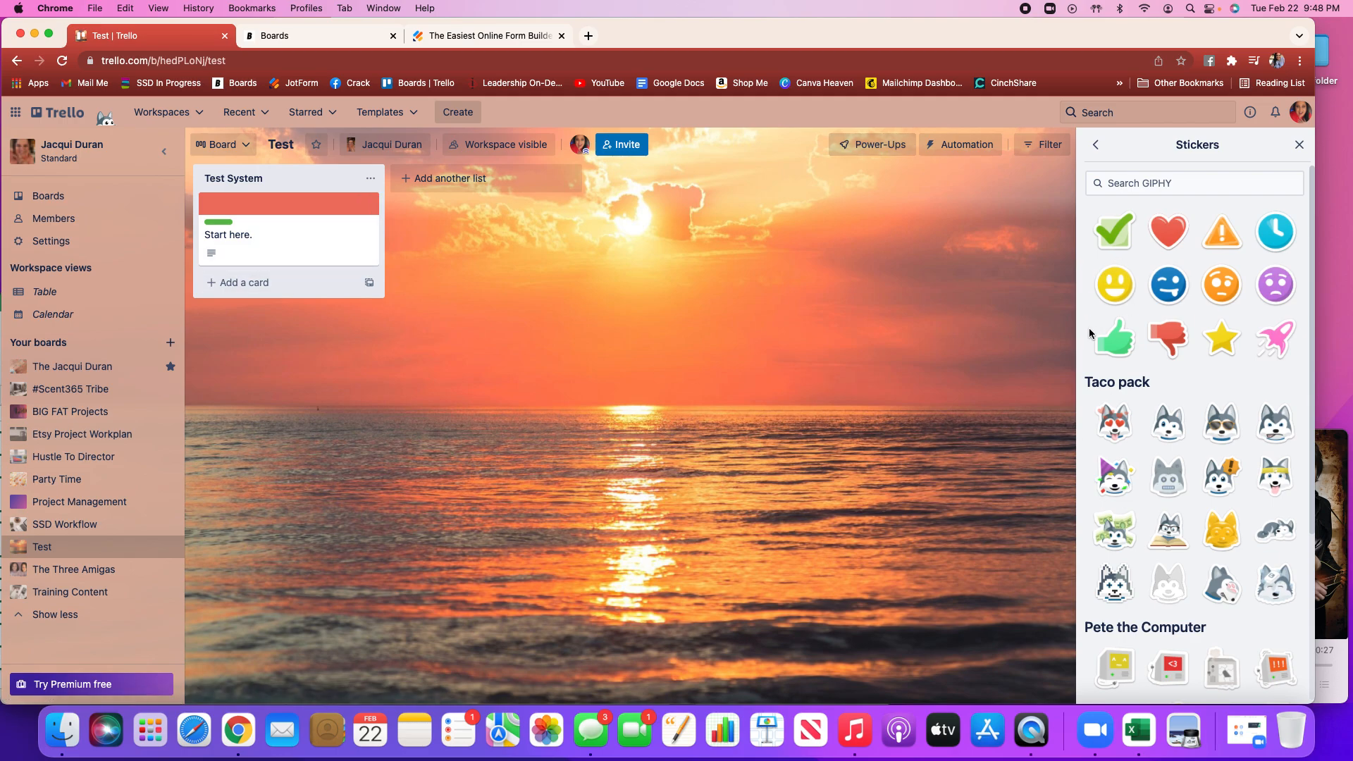
Add the green checkmark sticker to the Start here card and close the board menu
{"action": "left_click_drag", "start_coordinate": [1112, 229], "coordinate": [334, 240]}
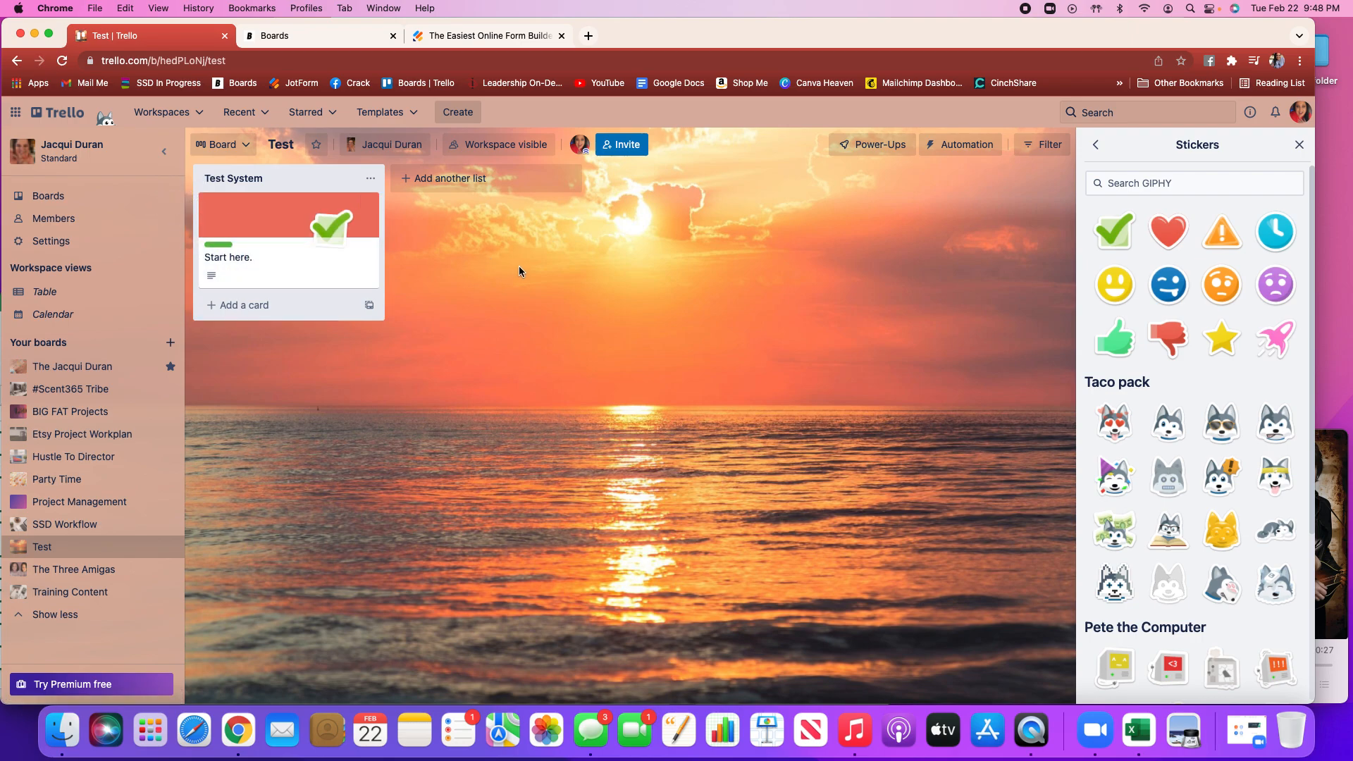
{"action": "left_click", "coordinate": [1093, 147]}
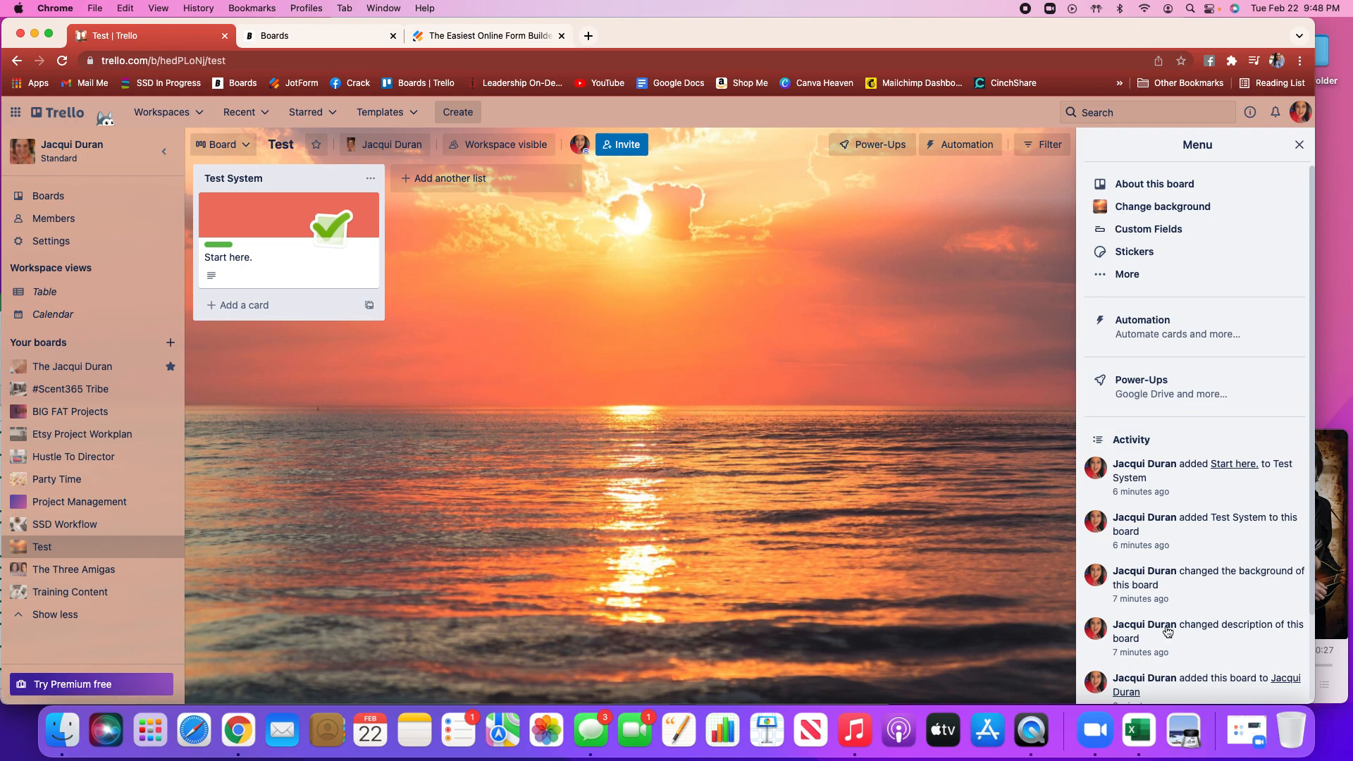
{"action": "scroll", "coordinate": [1167, 632], "scroll_direction": "down", "scroll_amount": 3}
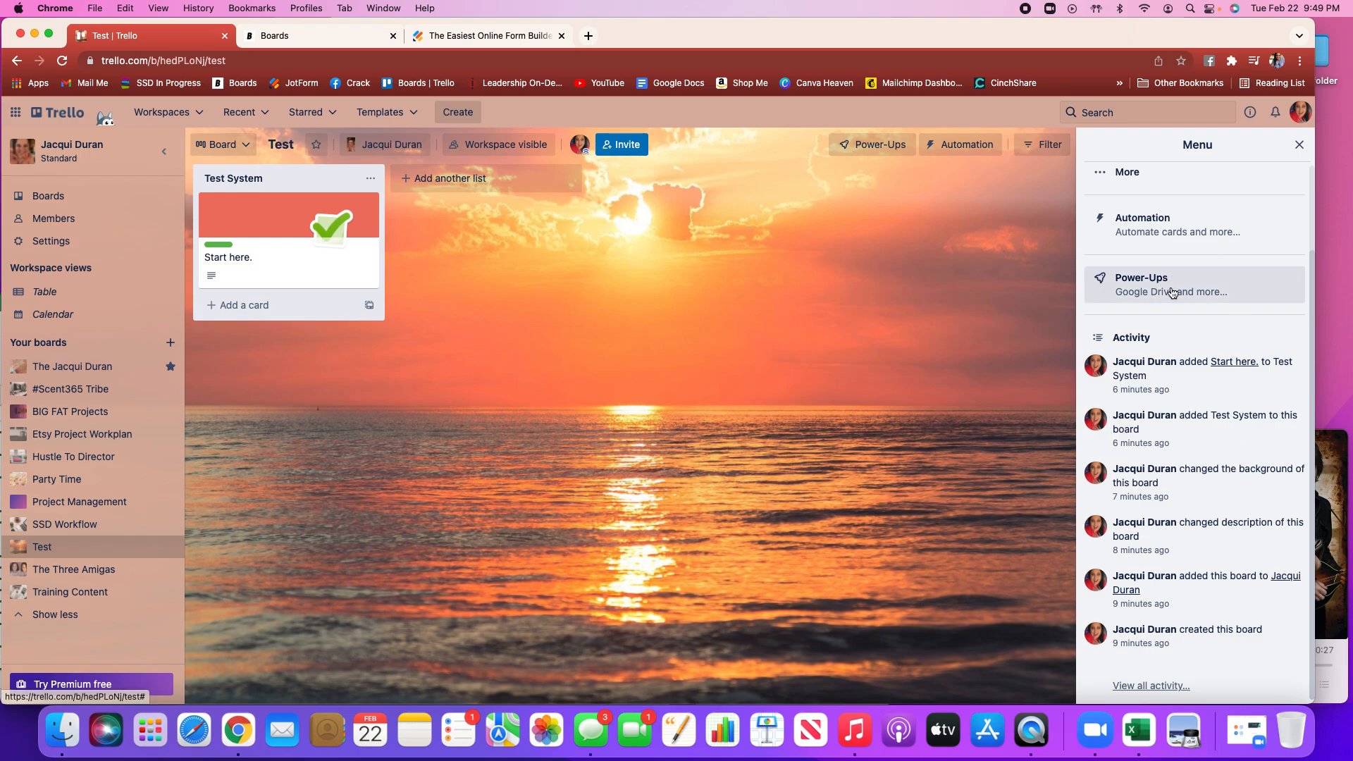
{"action": "scroll", "coordinate": [1172, 292], "scroll_direction": "up", "scroll_amount": 3}
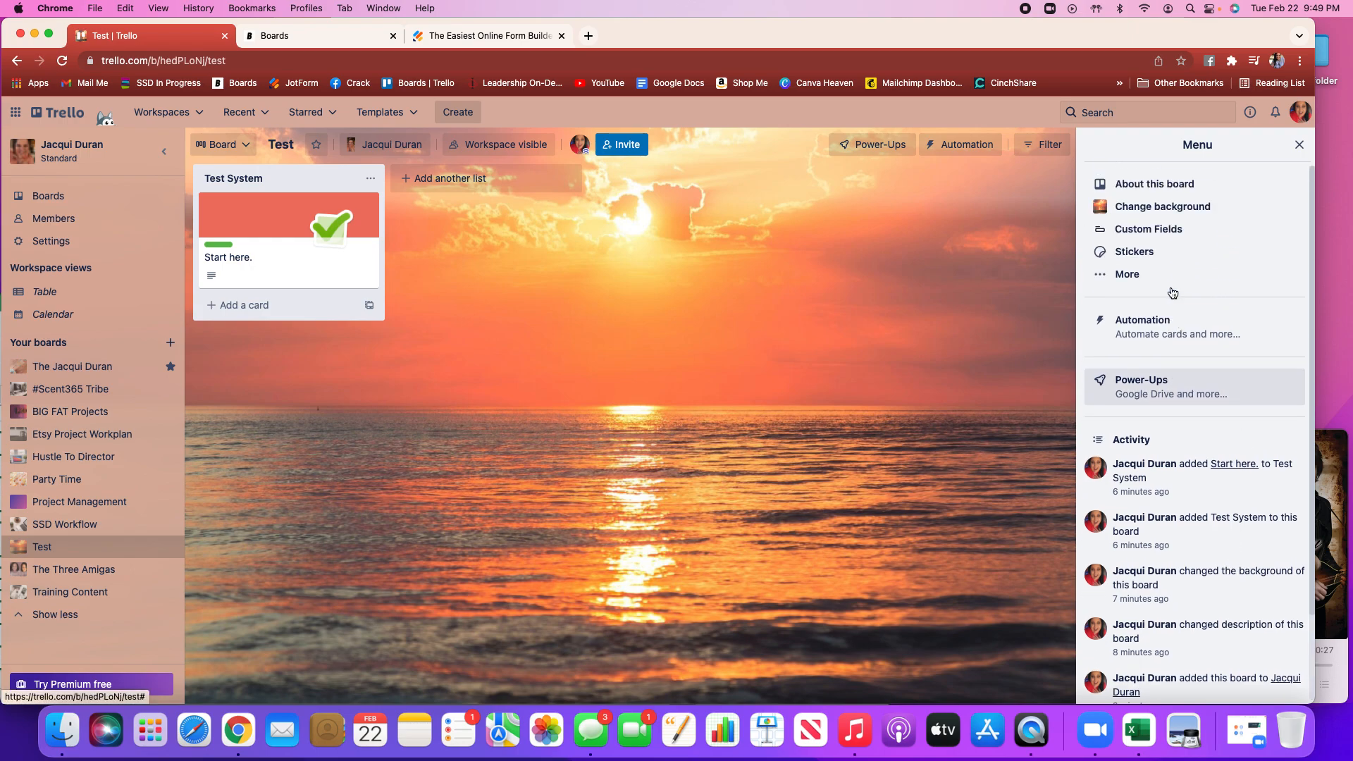
{"action": "left_click", "coordinate": [1298, 145]}
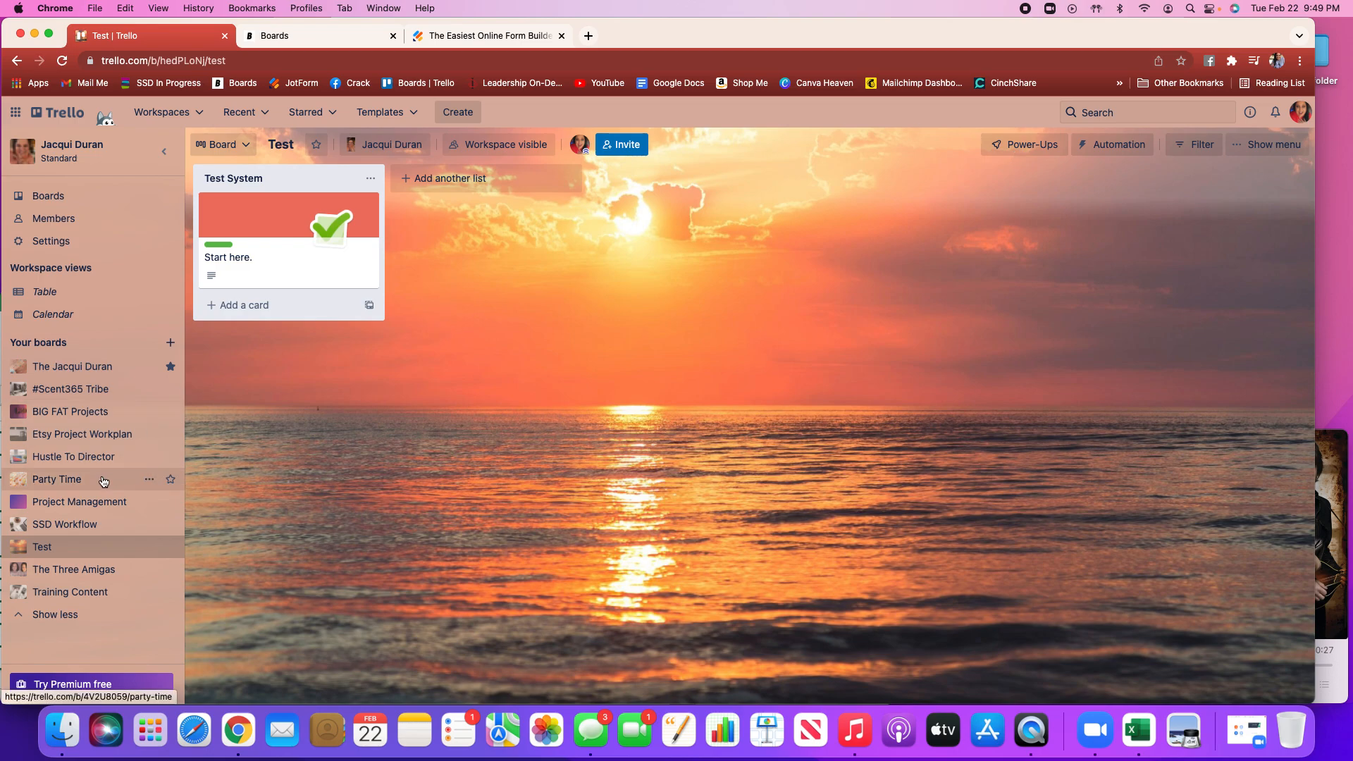
{"action": "left_click", "coordinate": [96, 368]}
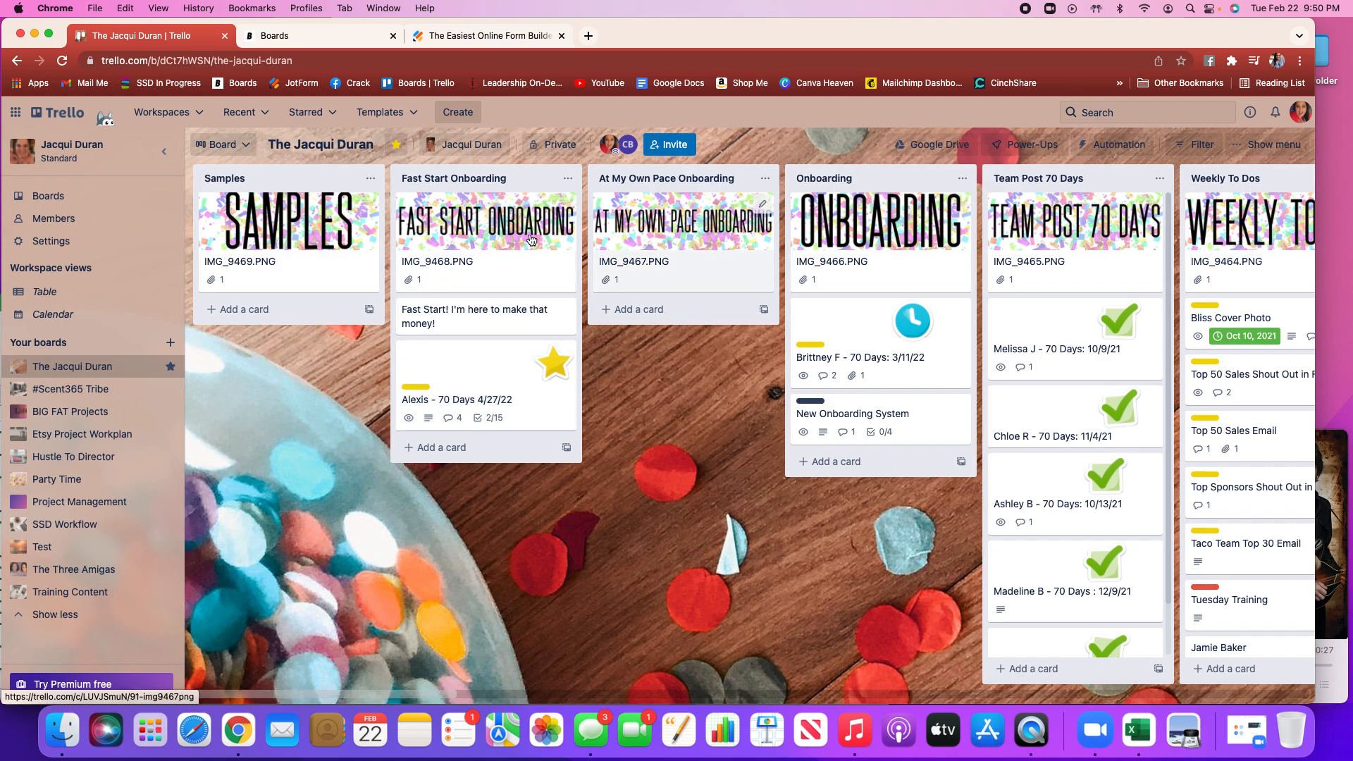
{"action": "scroll", "coordinate": [929, 243], "scroll_direction": "right", "scroll_amount": 5}
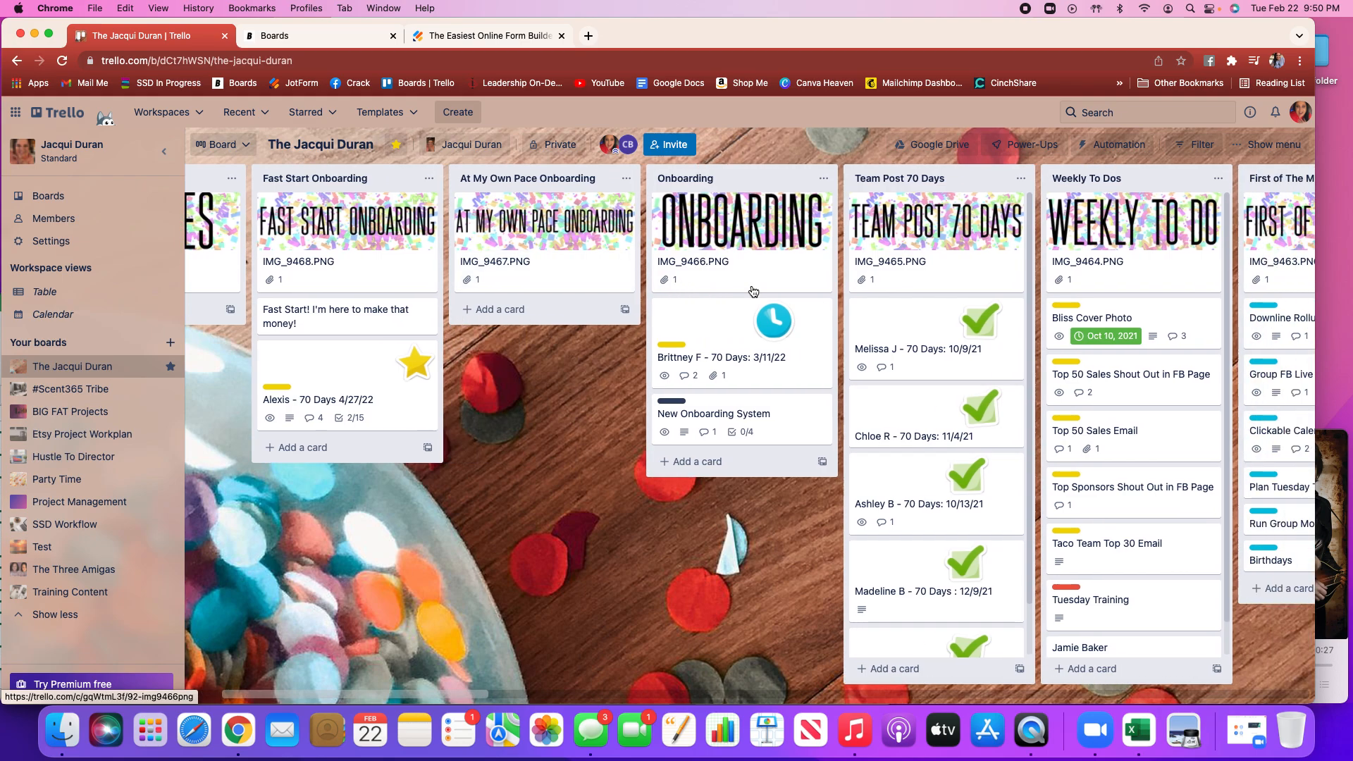
{"action": "scroll", "coordinate": [753, 291], "scroll_direction": "right", "scroll_amount": 2}
{"action": "scroll", "coordinate": [753, 291], "scroll_direction": "right", "scroll_amount": 5}
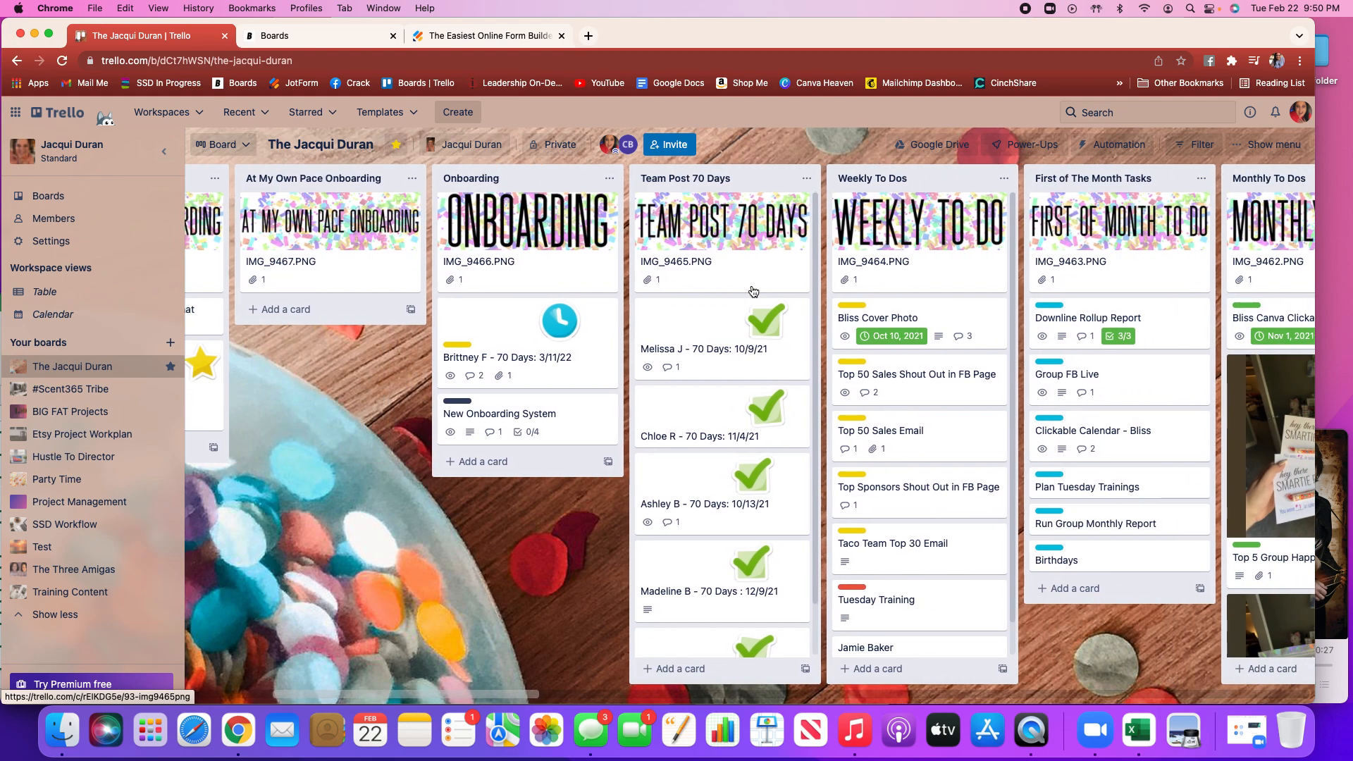
{"action": "scroll", "coordinate": [753, 291], "scroll_direction": "right", "scroll_amount": 5}
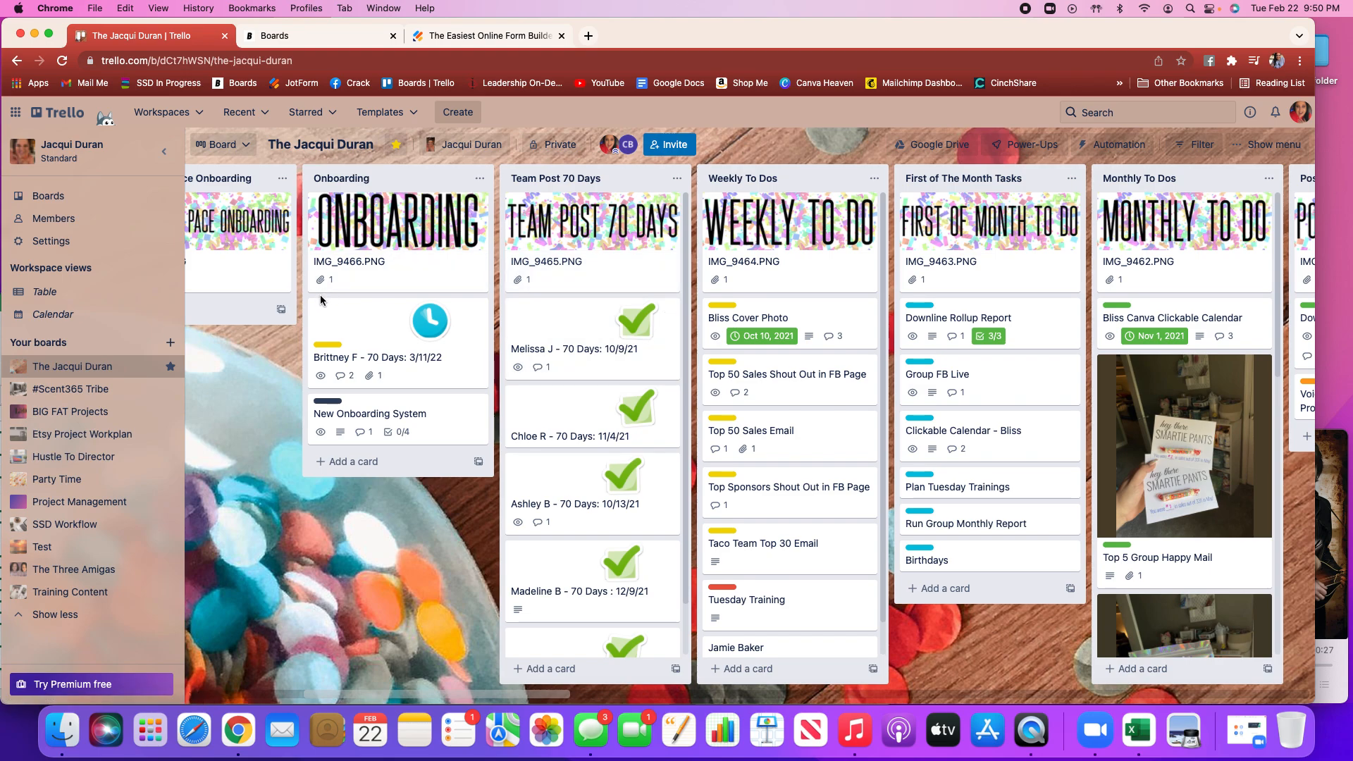
{"action": "scroll", "coordinate": [320, 298], "scroll_direction": "left", "scroll_amount": 7}
{"action": "scroll", "coordinate": [320, 295], "scroll_direction": "left", "scroll_amount": 13}
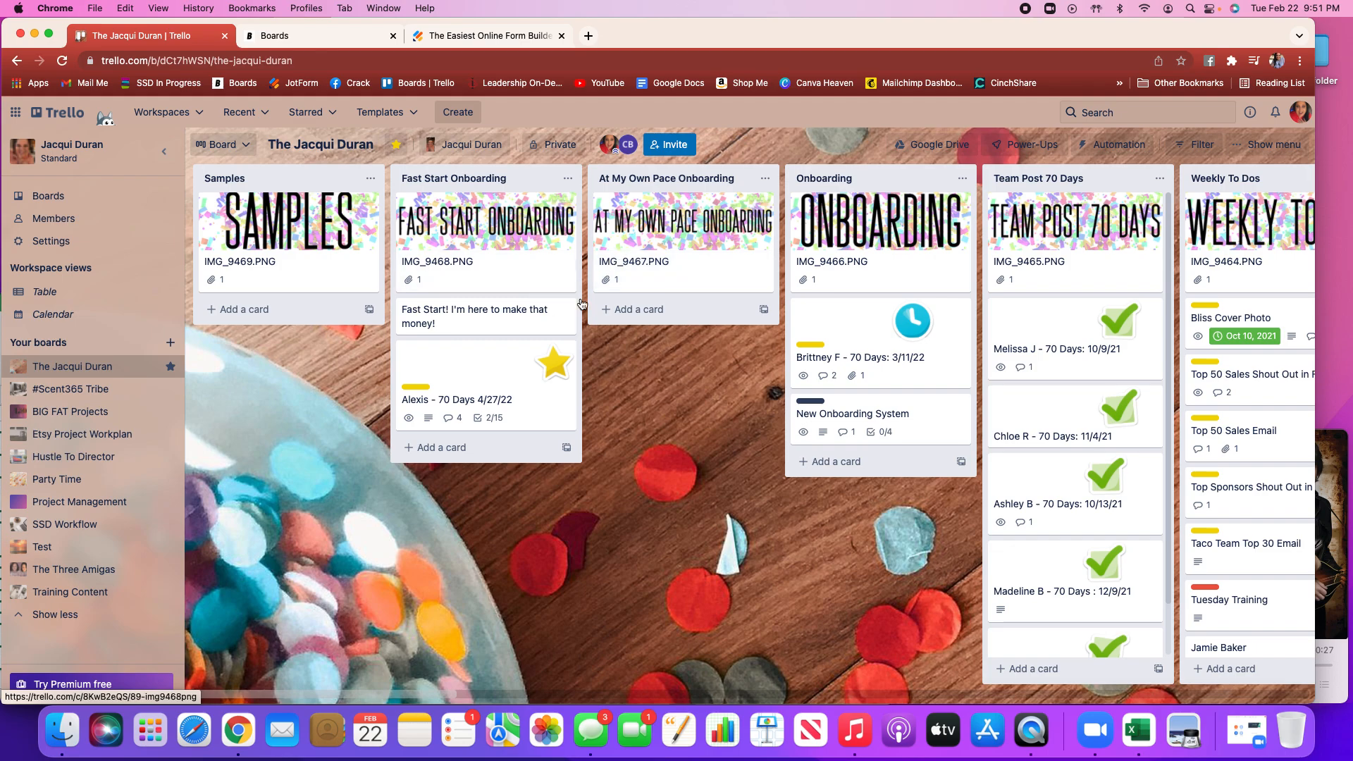
{"action": "scroll", "coordinate": [723, 346], "scroll_direction": "right", "scroll_amount": 5}
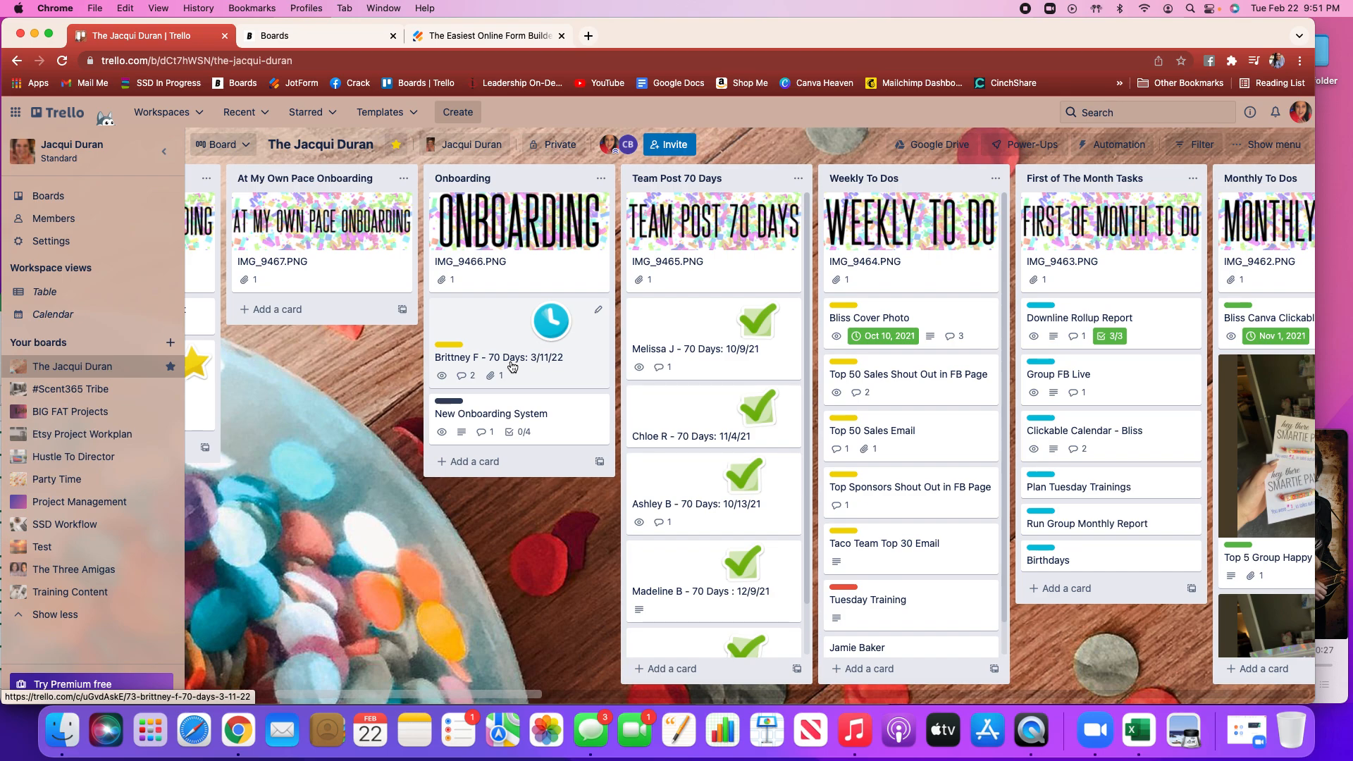
{"action": "scroll", "coordinate": [531, 404], "scroll_direction": "right", "scroll_amount": 4}
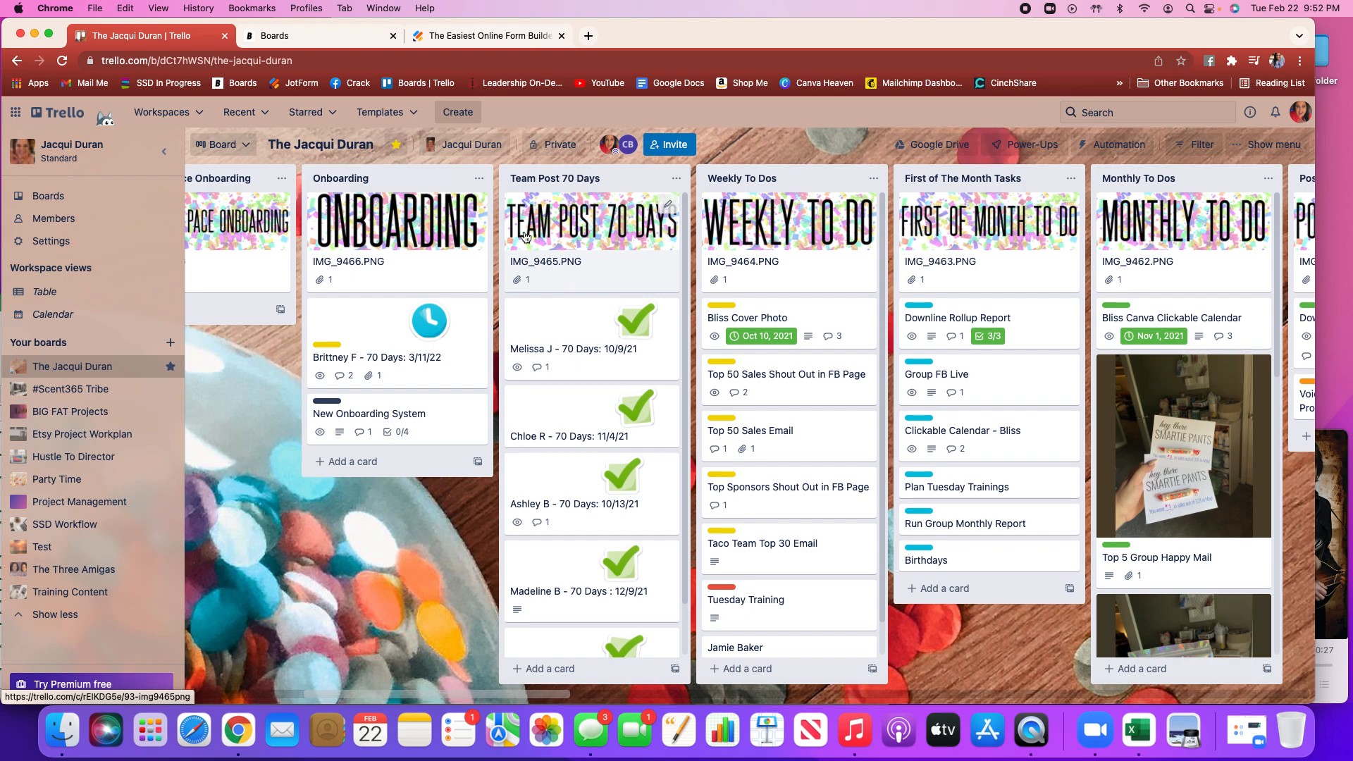
{"action": "scroll", "coordinate": [645, 246], "scroll_direction": "left", "scroll_amount": 1}
{"action": "scroll", "coordinate": [635, 253], "scroll_direction": "left", "scroll_amount": 1}
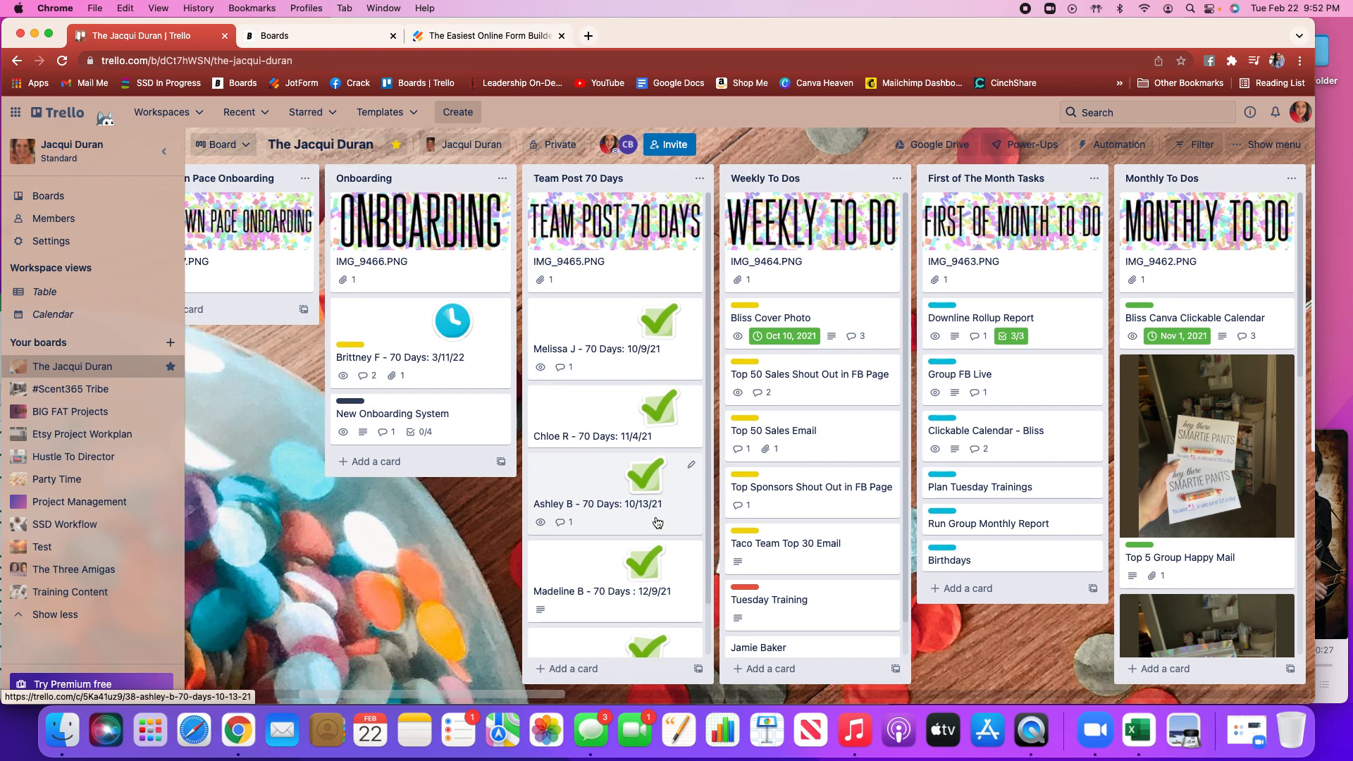
{"action": "scroll", "coordinate": [658, 522], "scroll_direction": "down", "scroll_amount": 2}
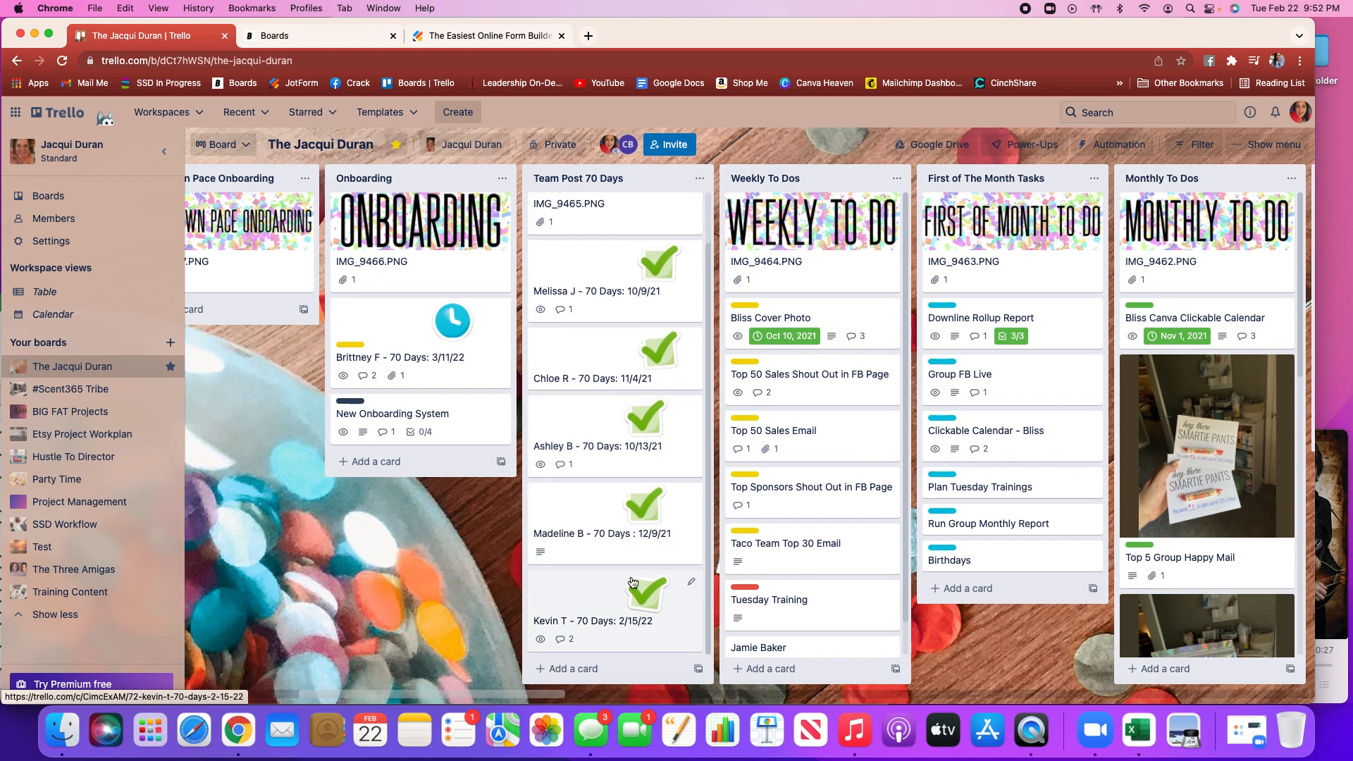
{"action": "scroll", "coordinate": [637, 512], "scroll_direction": "up", "scroll_amount": 2}
{"action": "scroll", "coordinate": [636, 512], "scroll_direction": "down", "scroll_amount": 2}
{"action": "scroll", "coordinate": [636, 512], "scroll_direction": "up", "scroll_amount": 2}
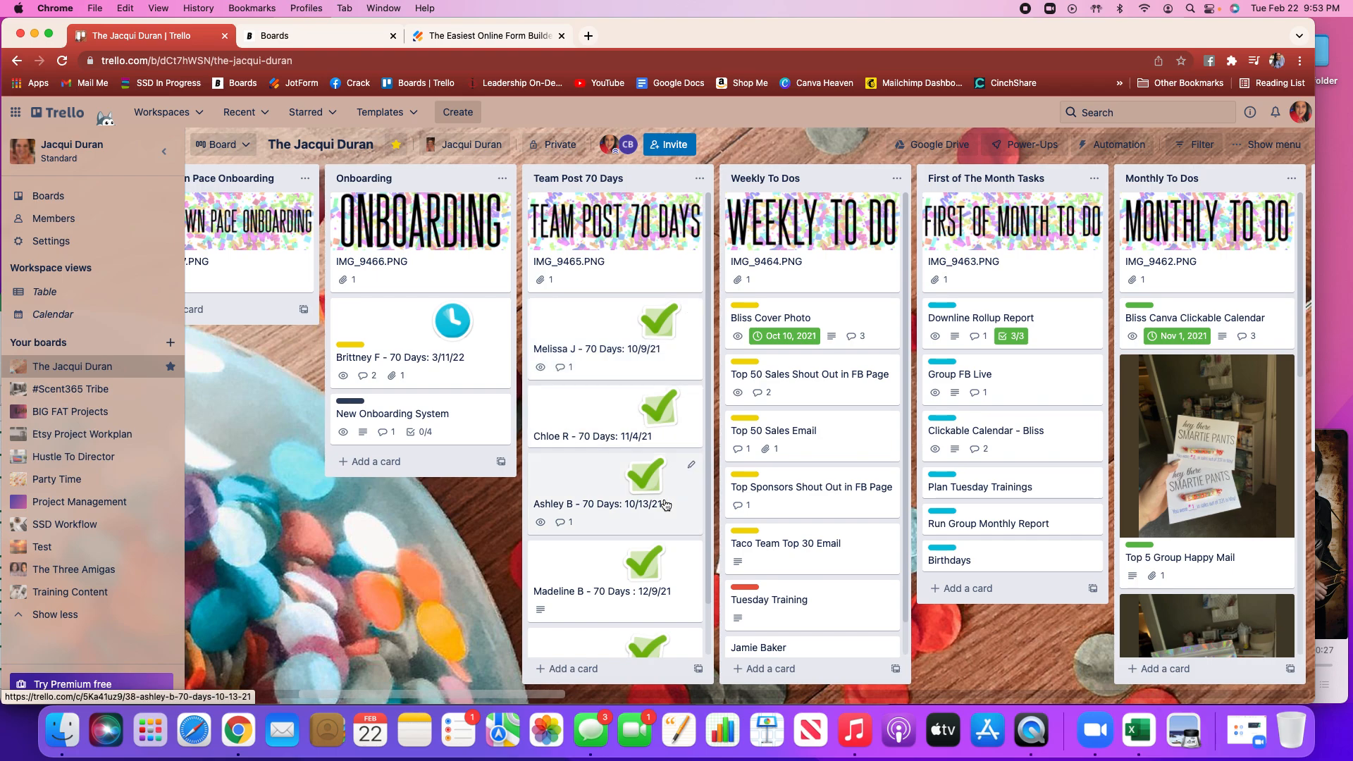
{"action": "scroll", "coordinate": [452, 575], "scroll_direction": "left", "scroll_amount": 5}
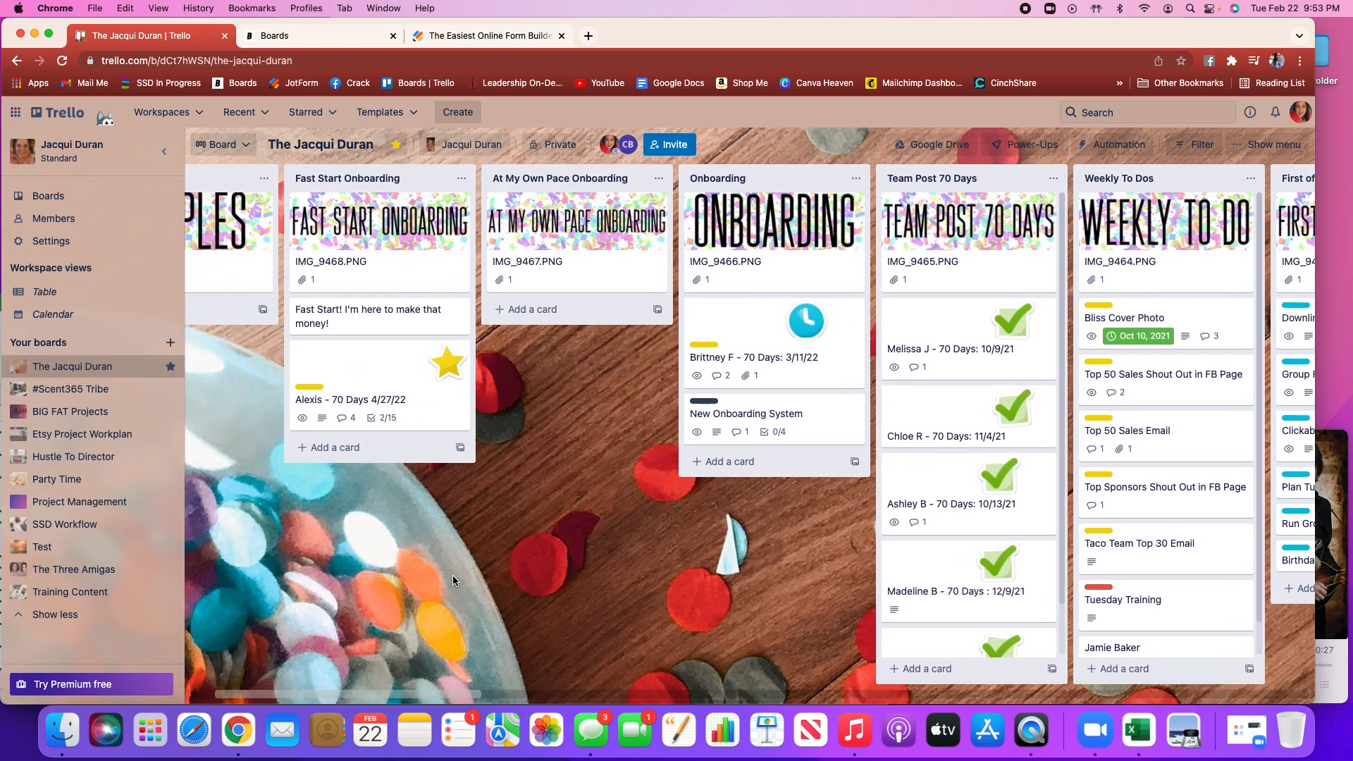
{"action": "scroll", "coordinate": [453, 575], "scroll_direction": "right", "scroll_amount": 2}
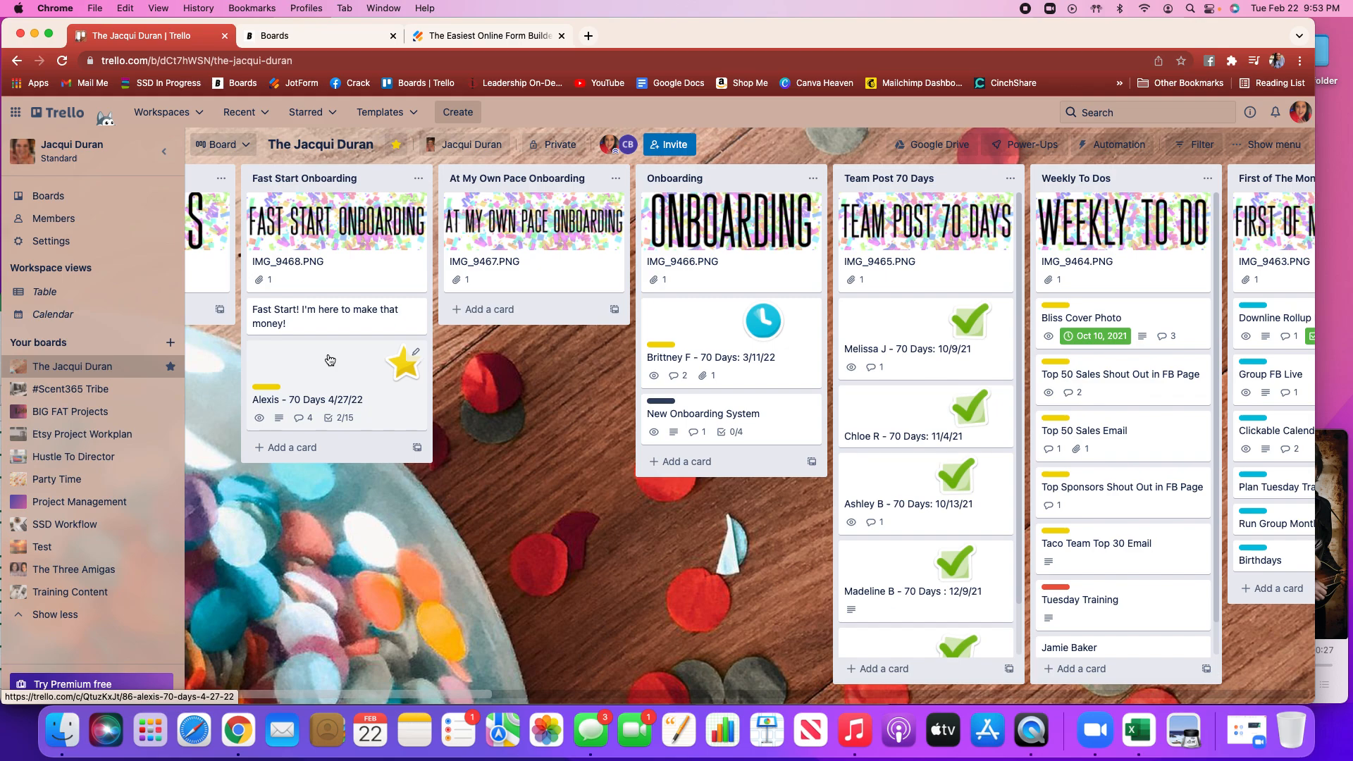
{"action": "left_click_drag", "start_coordinate": [329, 360], "coordinate": [725, 406]}
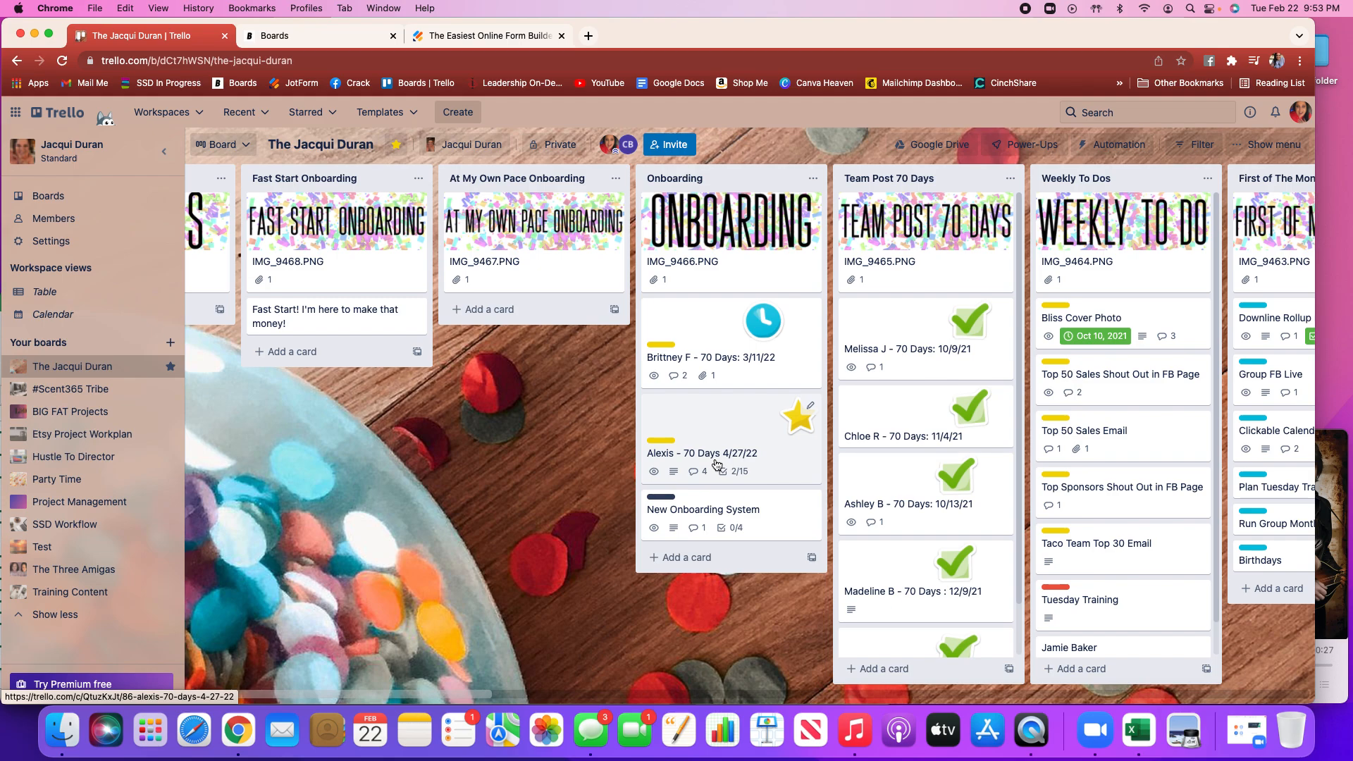
{"action": "scroll", "coordinate": [717, 463], "scroll_direction": "right", "scroll_amount": 5}
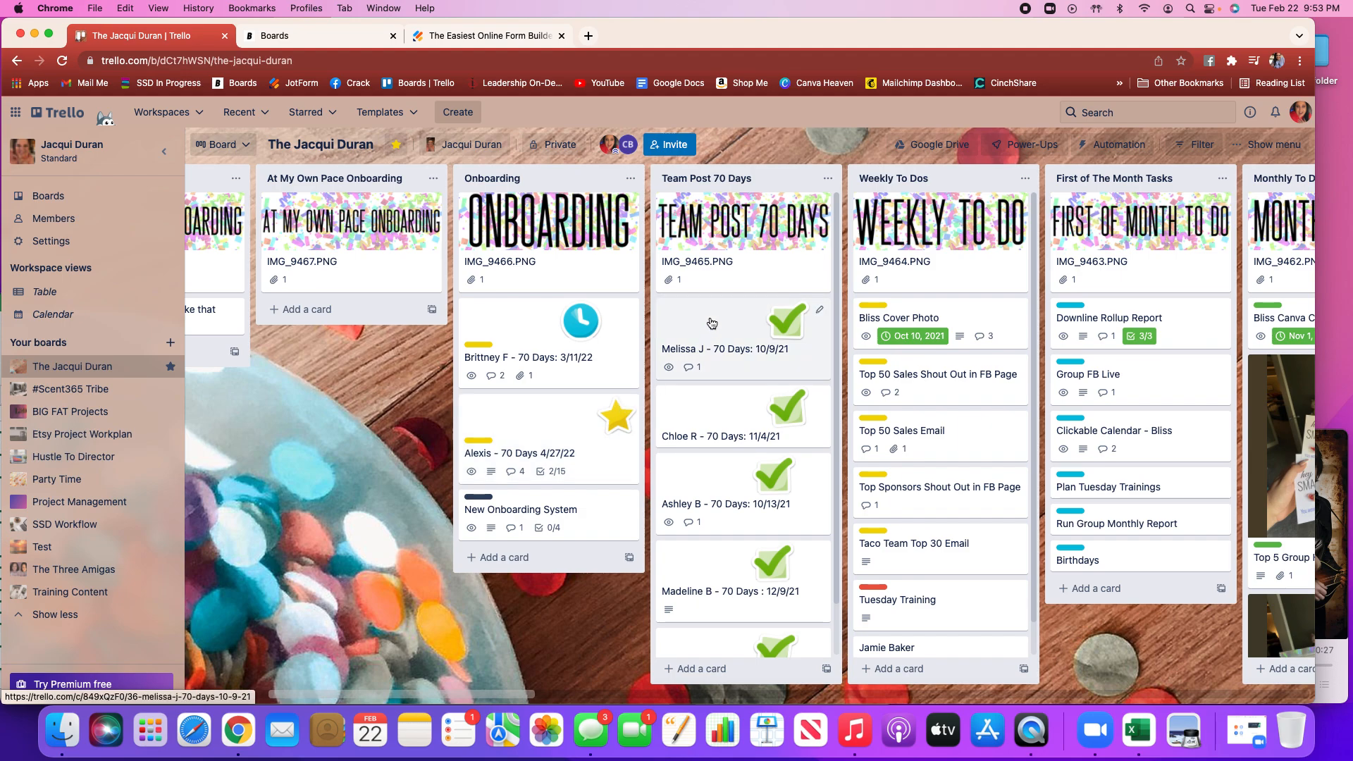
{"action": "scroll", "coordinate": [544, 422], "scroll_direction": "right", "scroll_amount": 2}
Open the Alexis card to review it, close it, and move it to the top of the Team Post 70 Days list
{"action": "left_click", "coordinate": [544, 418]}
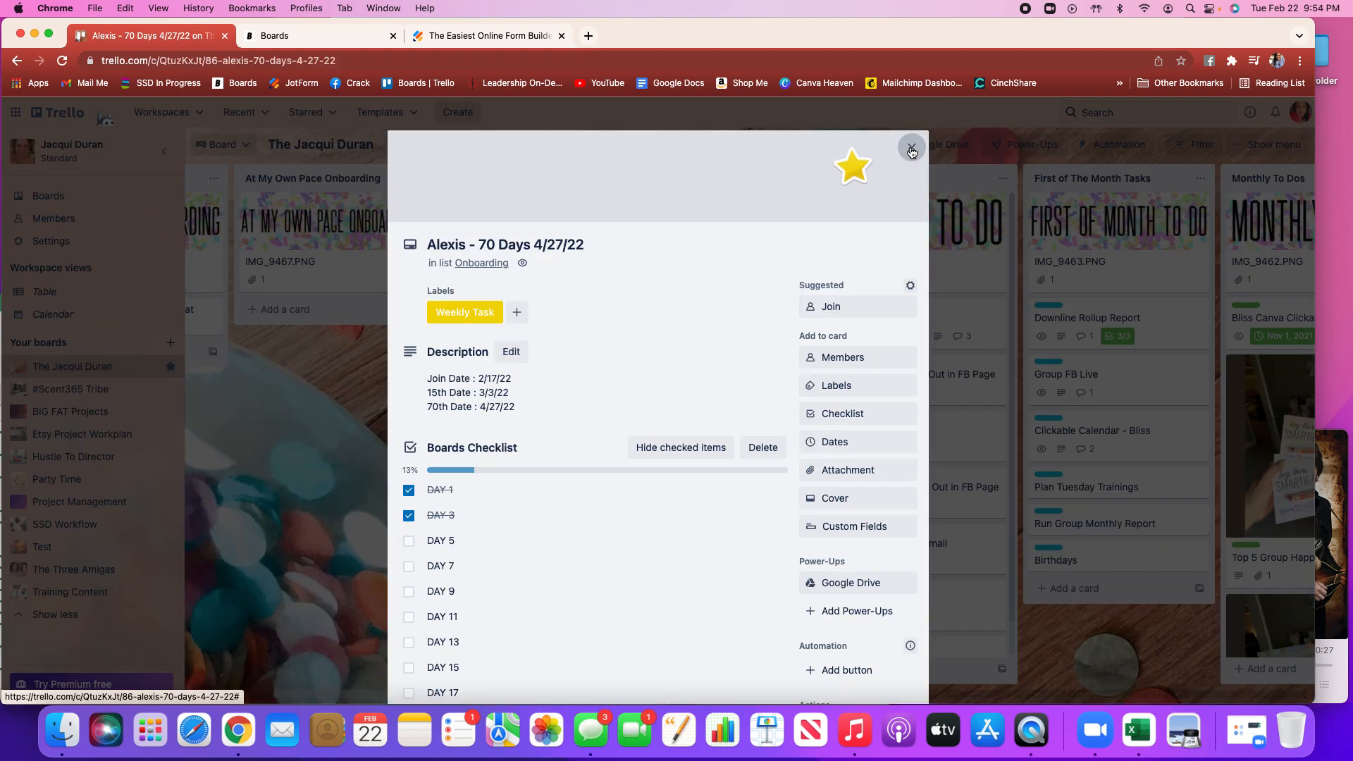
{"action": "left_click", "coordinate": [910, 146]}
{"action": "left_click_drag", "start_coordinate": [504, 412], "coordinate": [694, 314]}
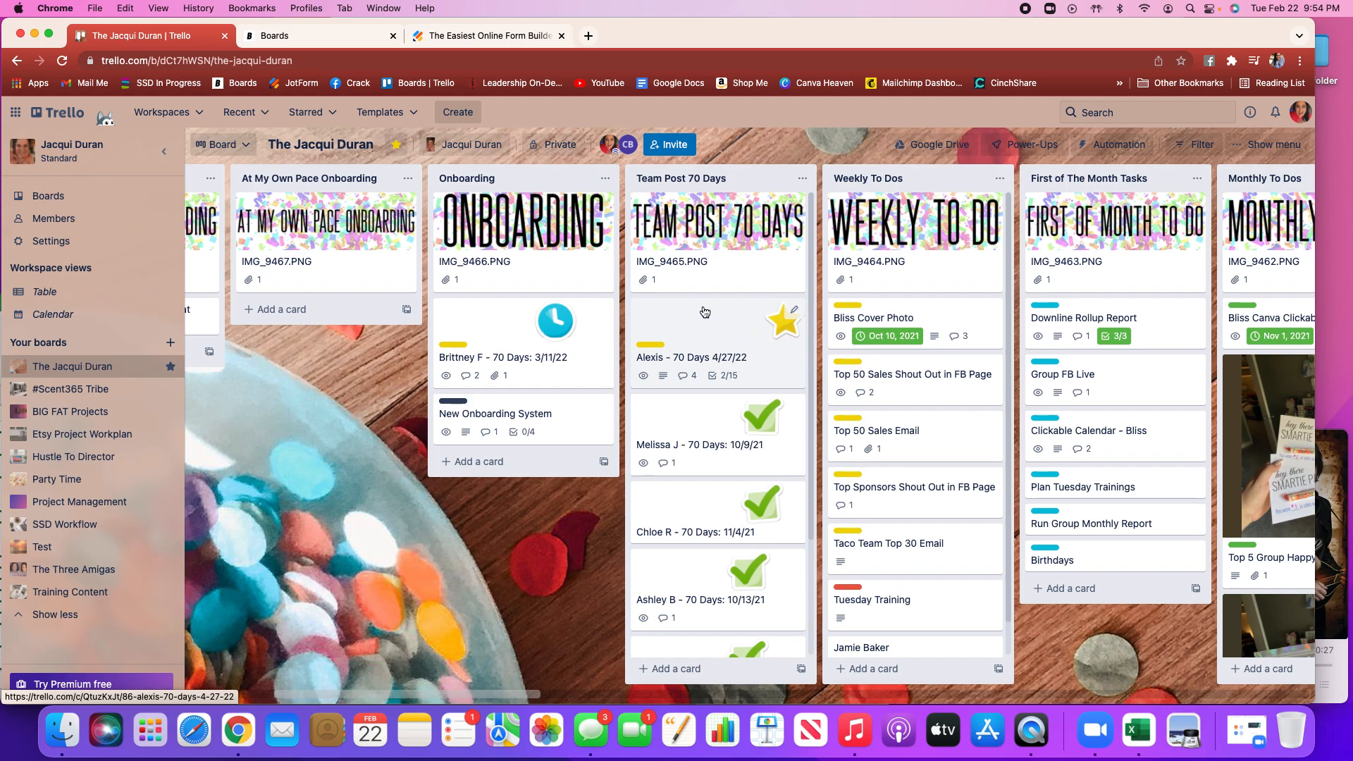
Move the Alexis - 70 Days 4/27/22 card into the Fast Start Onboarding list below the Fast Start card
{"action": "left_click_drag", "start_coordinate": [708, 314], "coordinate": [487, 364]}
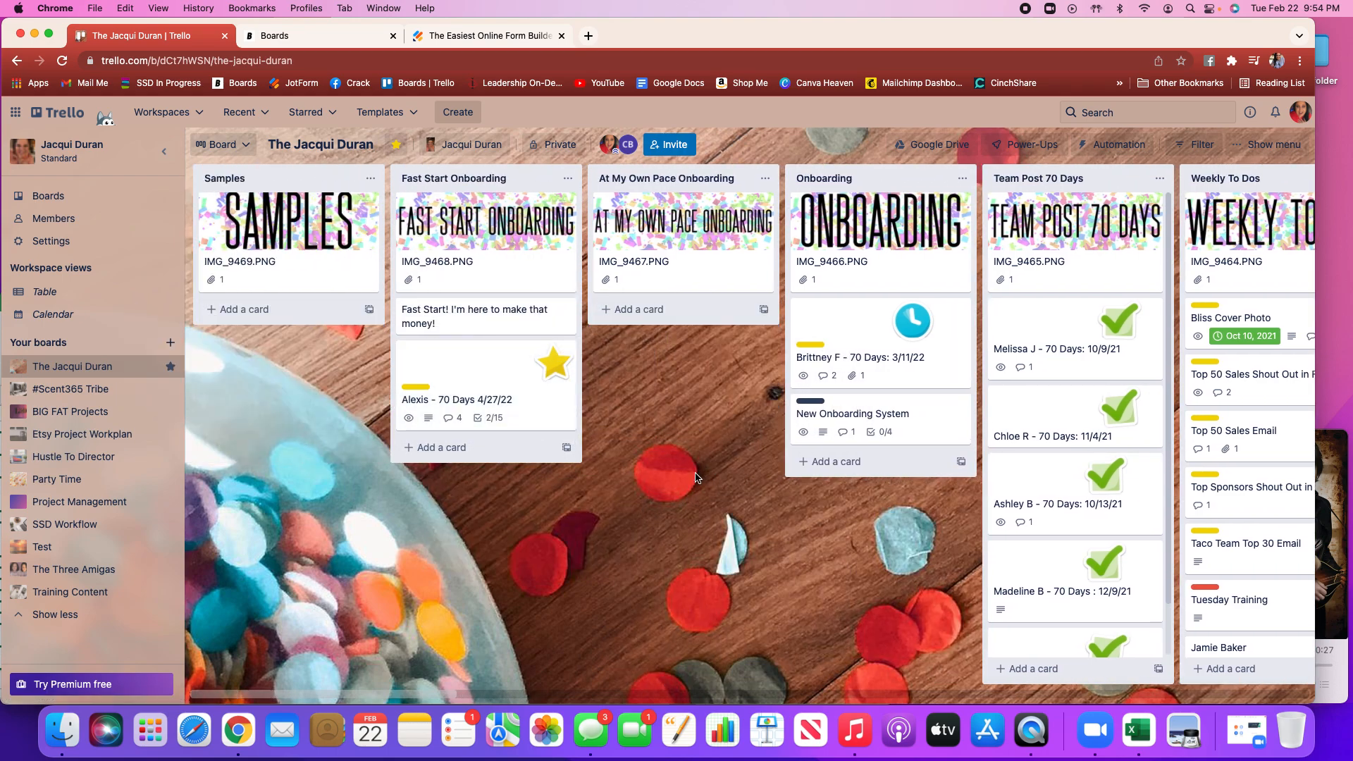
Browse right to the Weekly To Dos list, open the Top 50 Sales Email card to review it, and close it
{"action": "scroll", "coordinate": [695, 477], "scroll_direction": "right", "scroll_amount": 5}
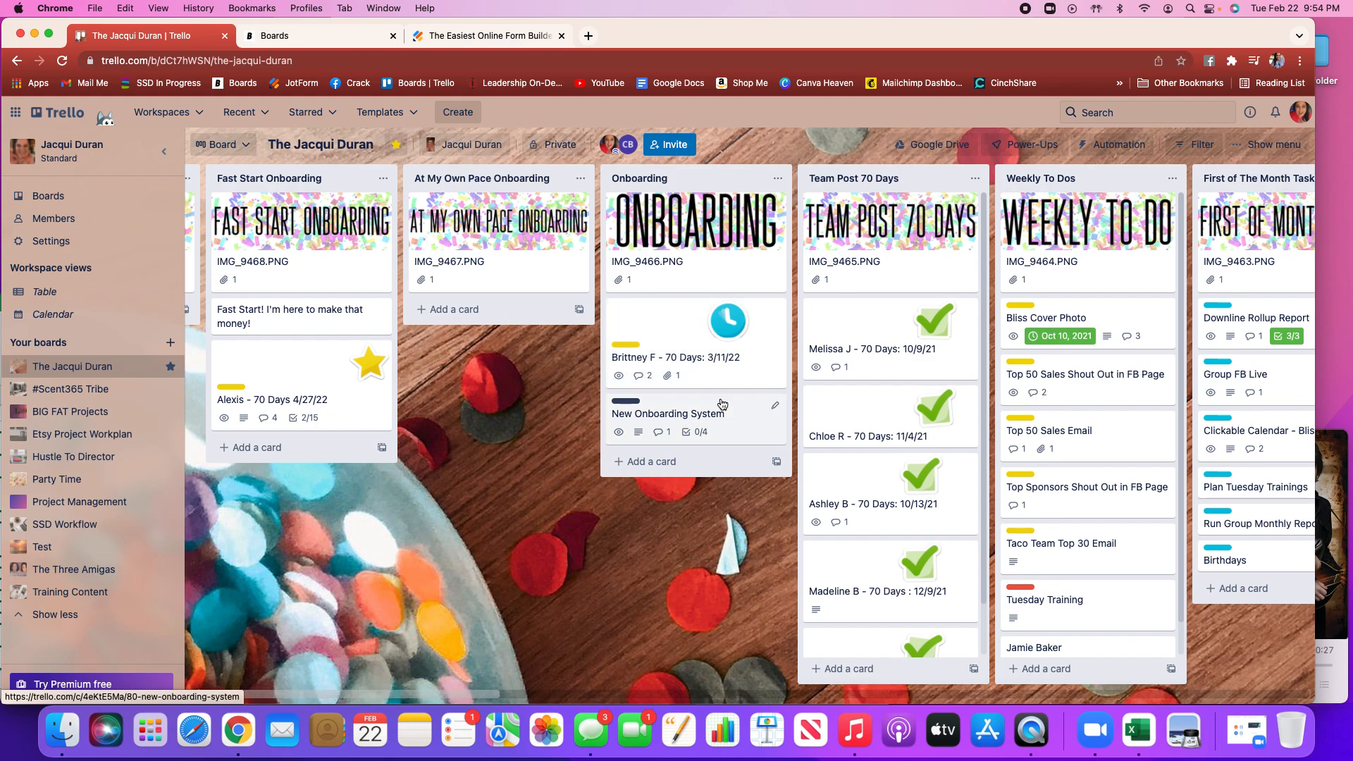
{"action": "scroll", "coordinate": [831, 404], "scroll_direction": "right", "scroll_amount": 8}
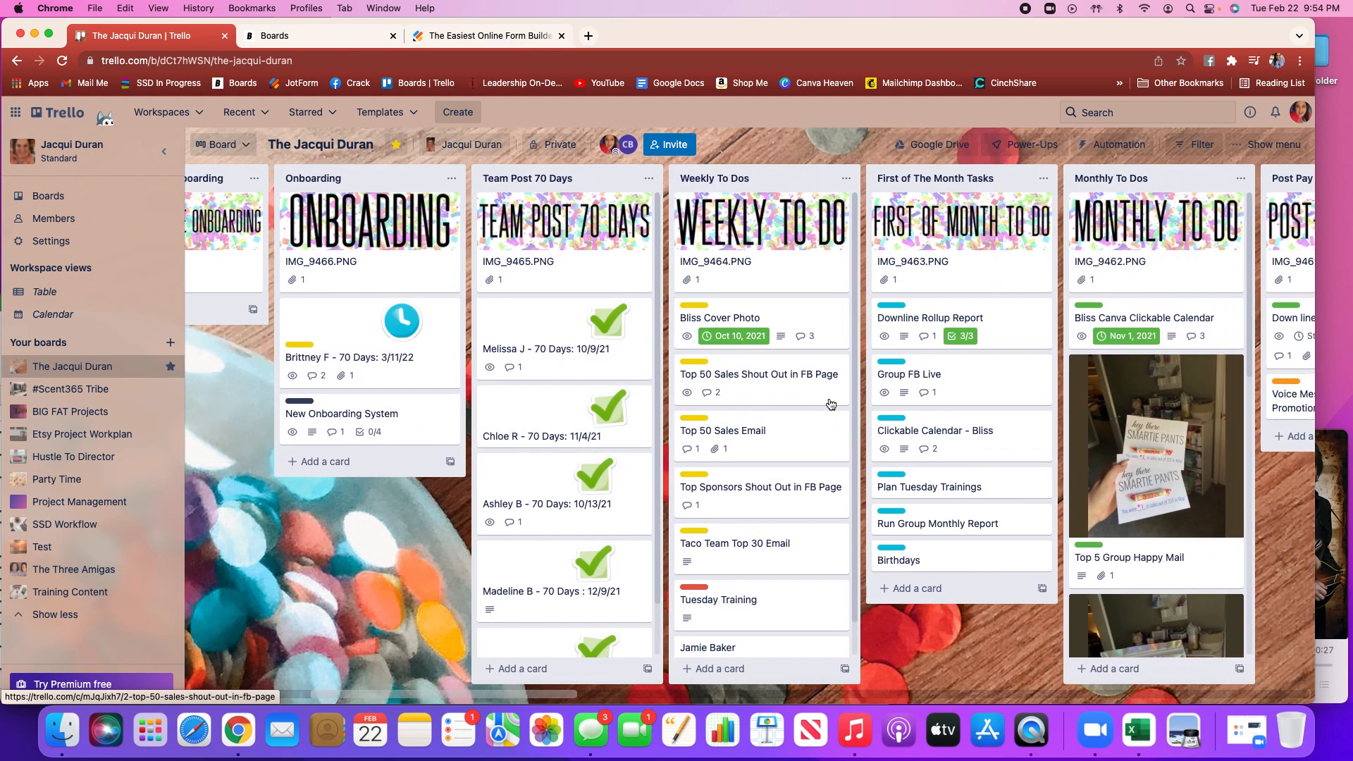
{"action": "scroll", "coordinate": [831, 404], "scroll_direction": "right", "scroll_amount": 4}
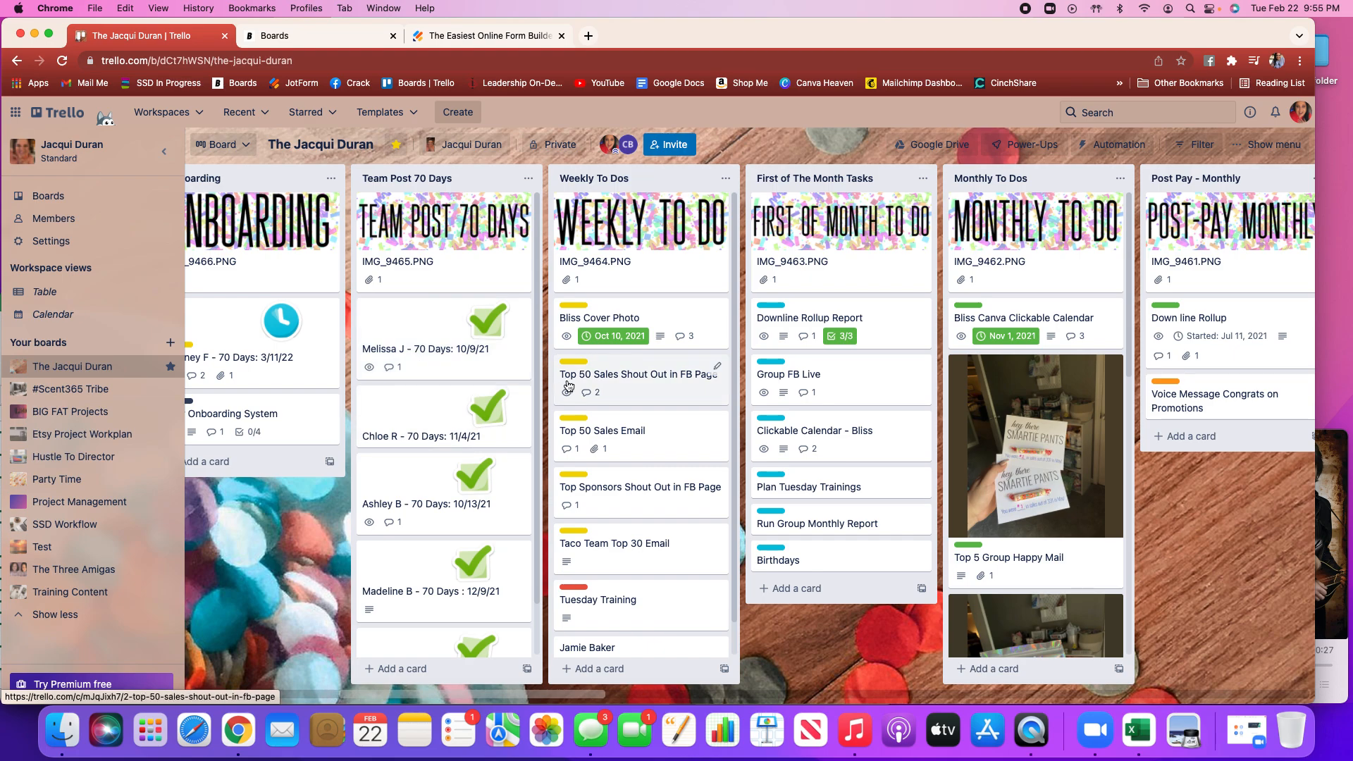
{"action": "scroll", "coordinate": [569, 385], "scroll_direction": "right", "scroll_amount": 5}
{"action": "scroll", "coordinate": [569, 385], "scroll_direction": "right", "scroll_amount": 3}
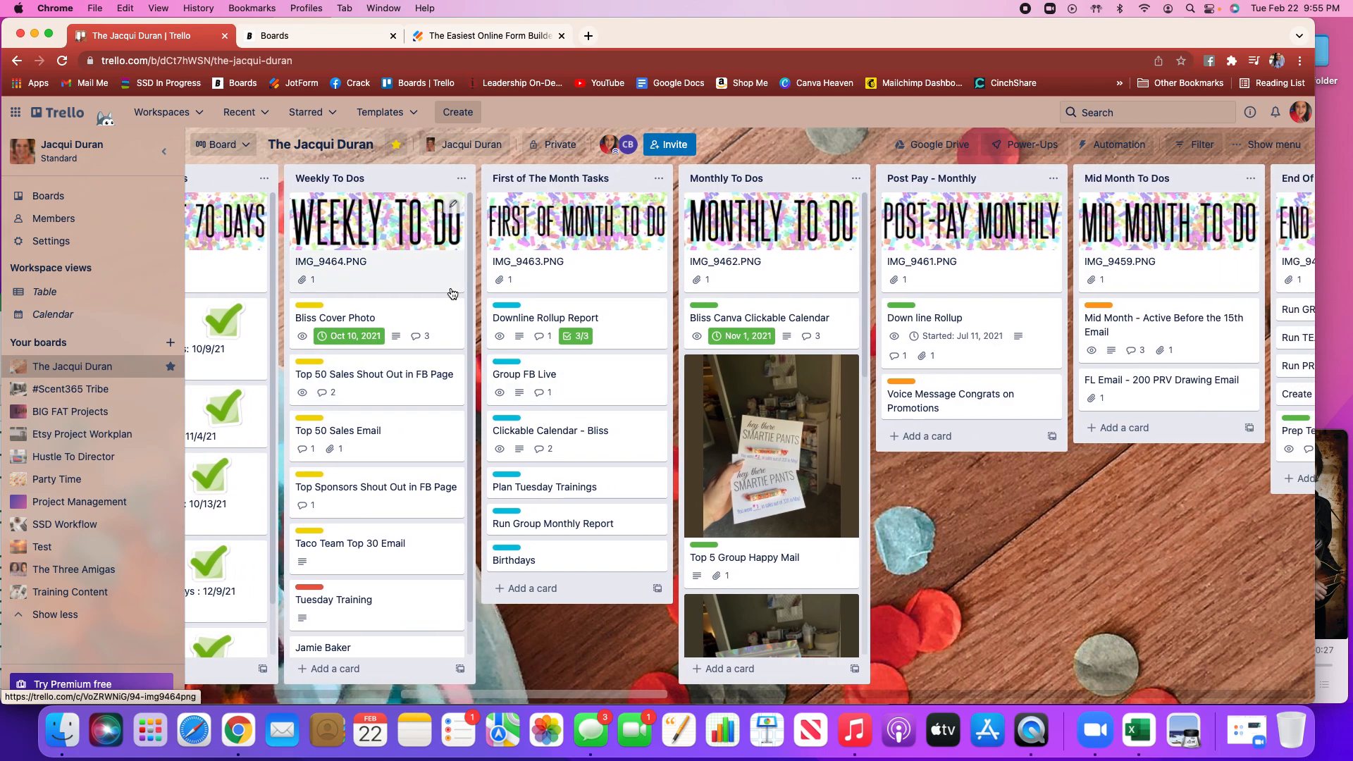
{"action": "scroll", "coordinate": [406, 485], "scroll_direction": "down", "scroll_amount": 1}
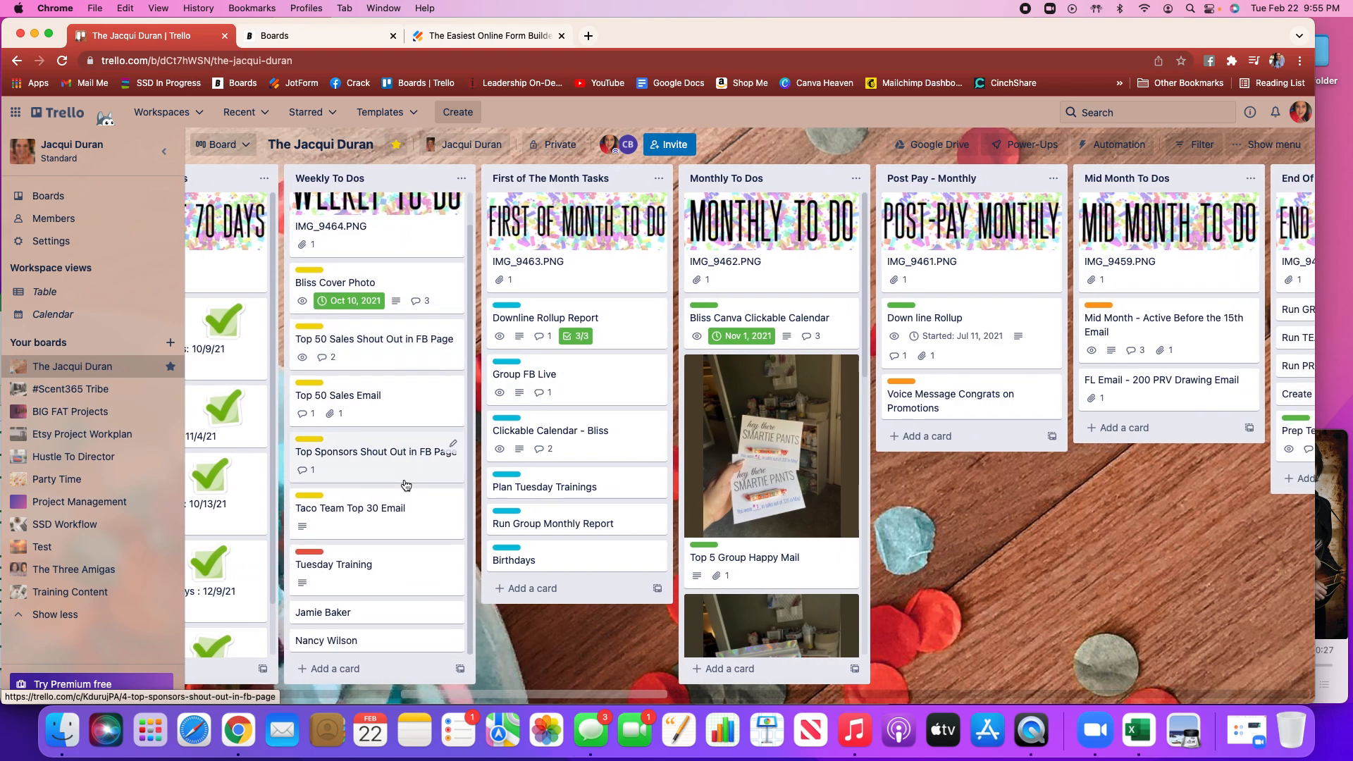
{"action": "scroll", "coordinate": [406, 486], "scroll_direction": "up", "scroll_amount": 1}
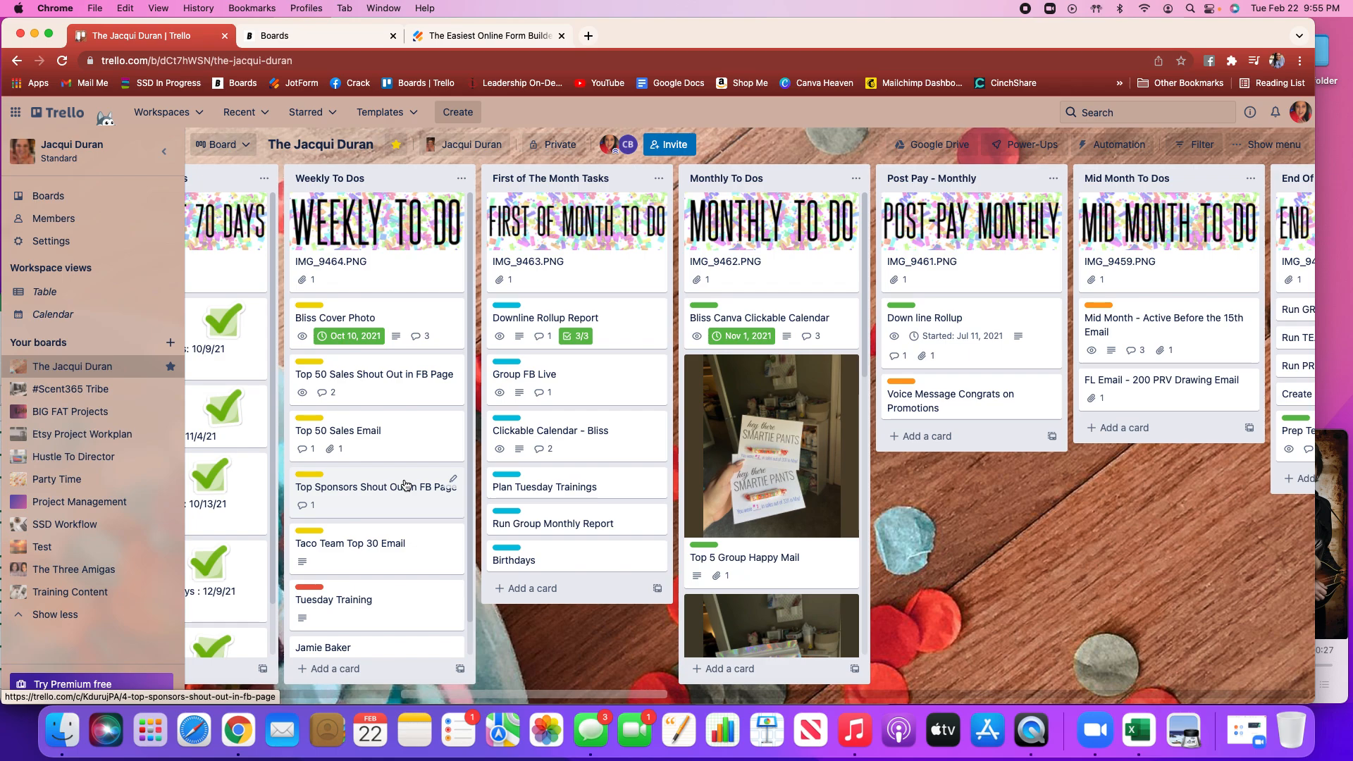
{"action": "left_click", "coordinate": [403, 437]}
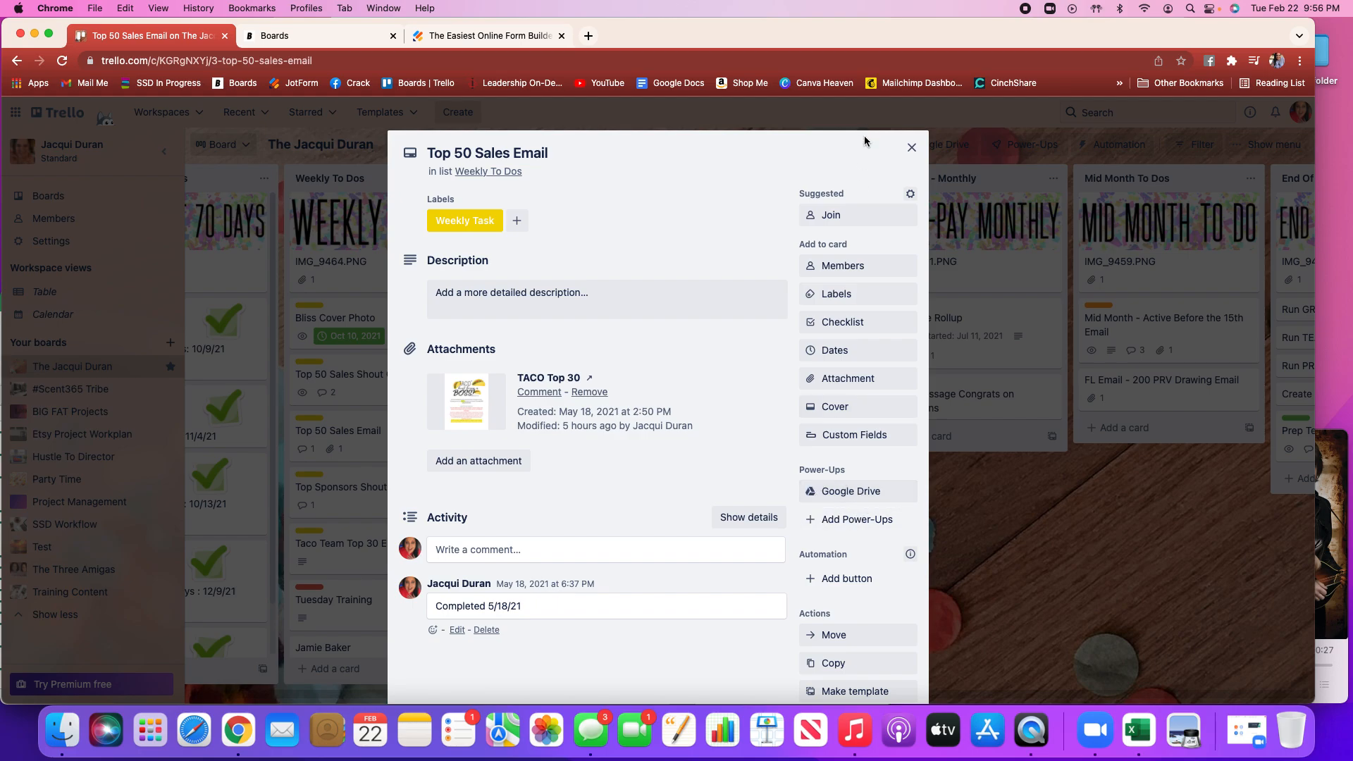
{"action": "left_click", "coordinate": [911, 152]}
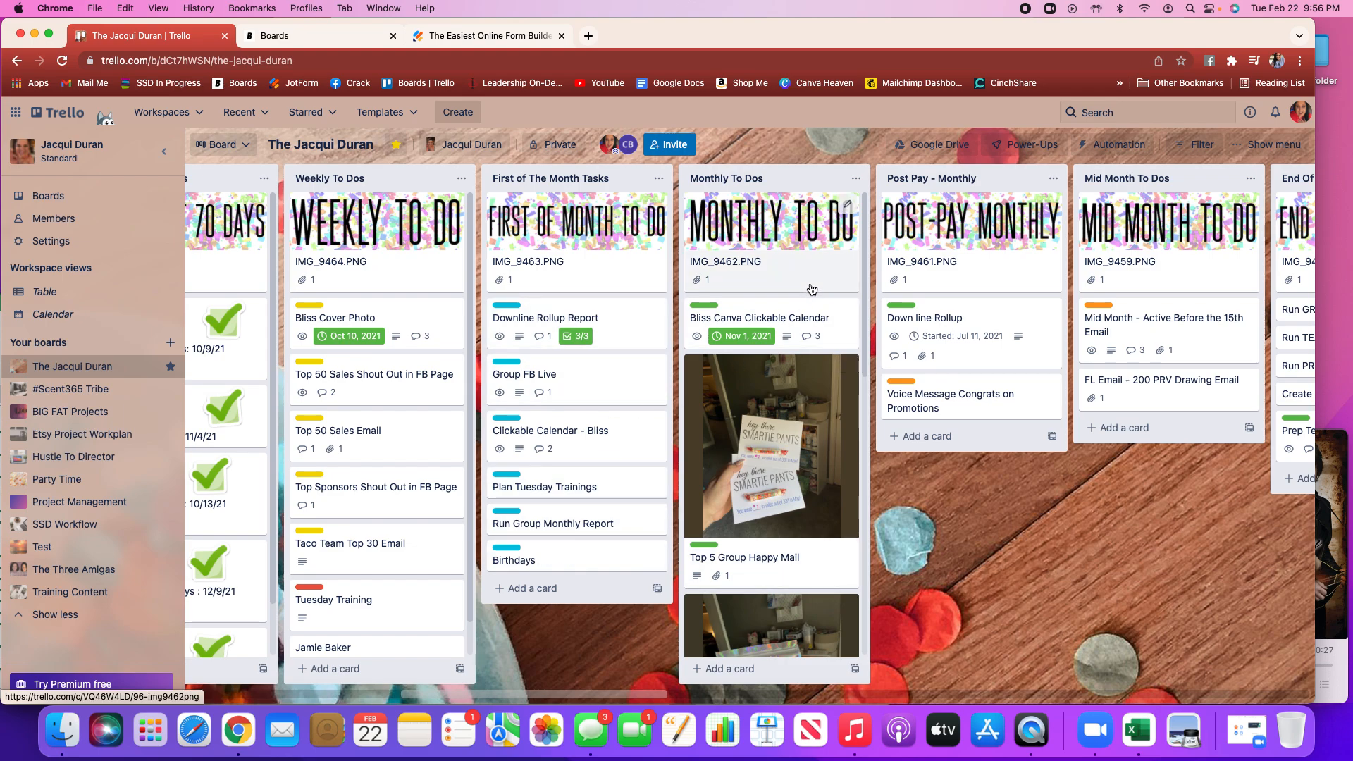
Browse the monthly, mid-month, end-of-month and Done. BOOM! lists and their cards across the board
{"action": "scroll", "coordinate": [816, 285], "scroll_direction": "right", "scroll_amount": 5}
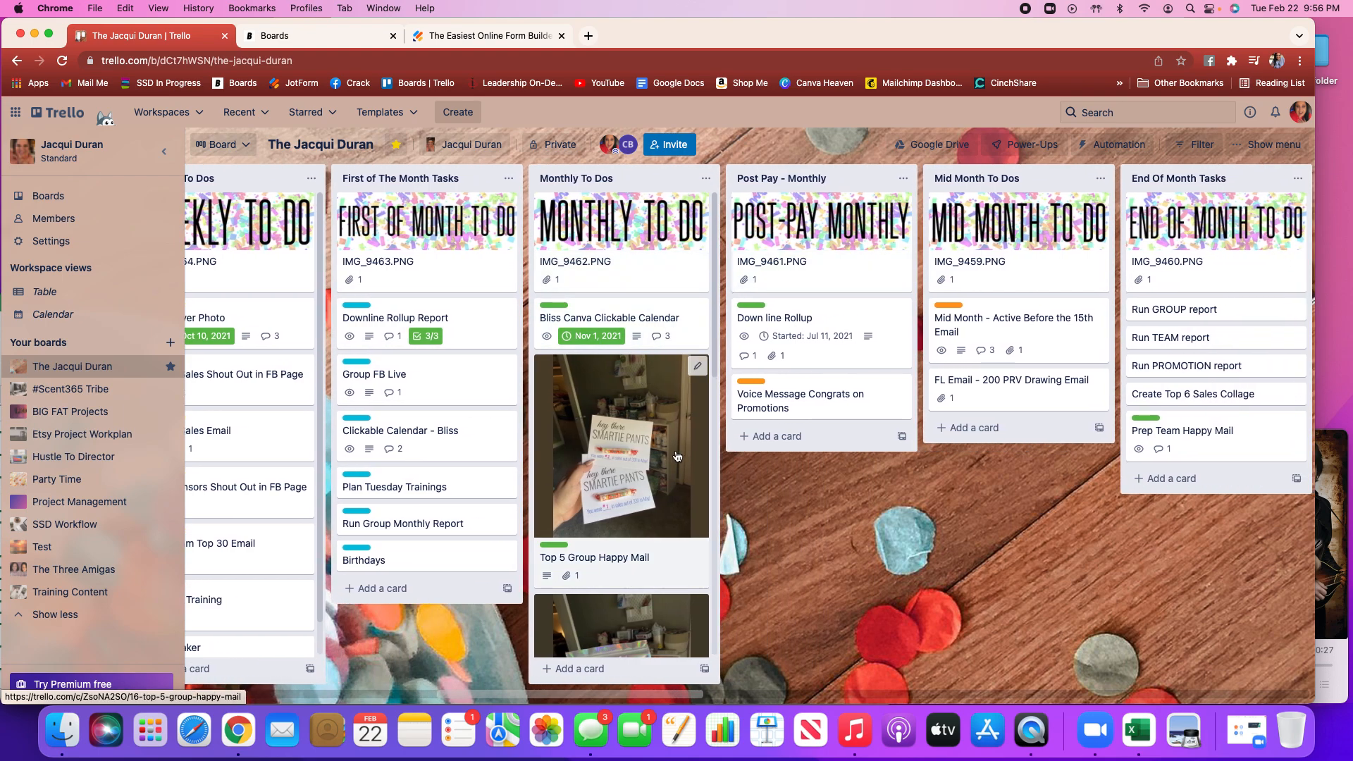
{"action": "scroll", "coordinate": [676, 456], "scroll_direction": "down", "scroll_amount": 10}
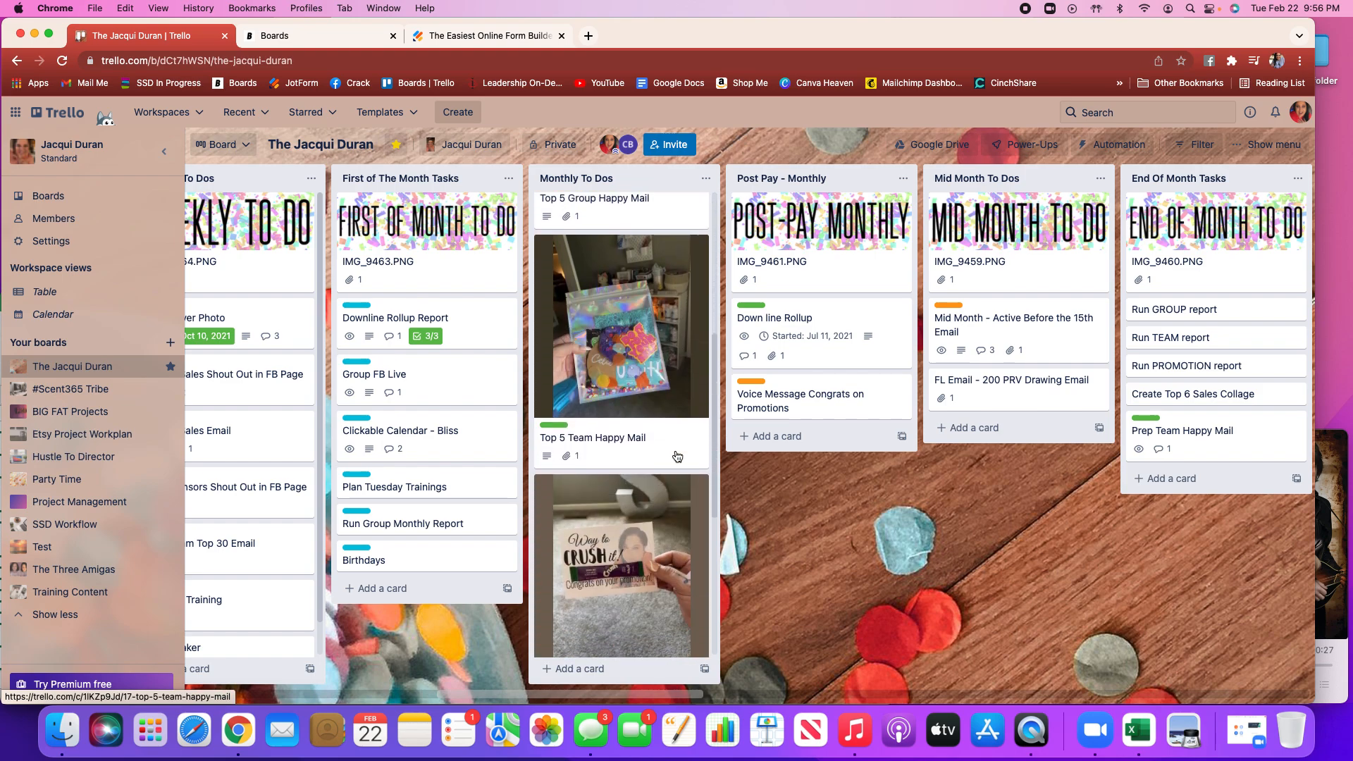
{"action": "scroll", "coordinate": [677, 456], "scroll_direction": "down", "scroll_amount": 5}
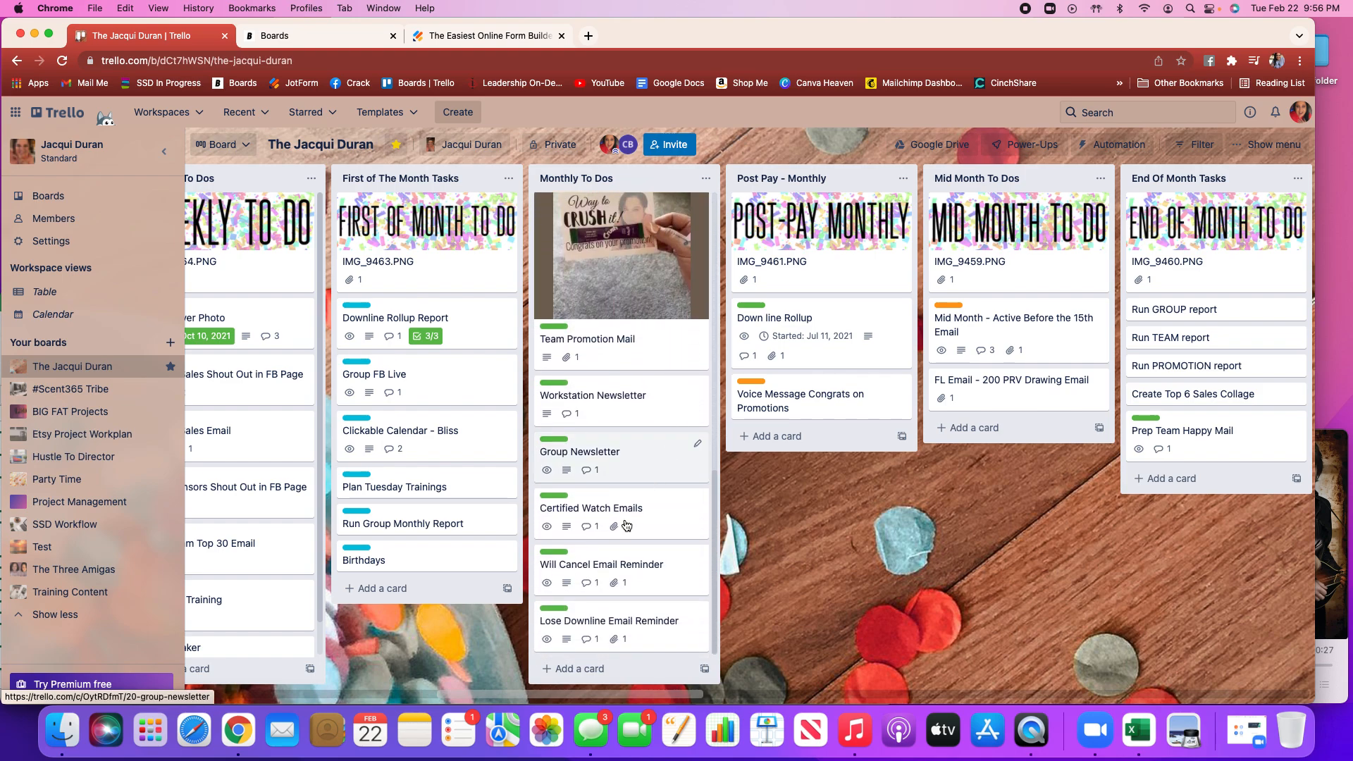
{"action": "scroll", "coordinate": [642, 394], "scroll_direction": "up", "scroll_amount": 15}
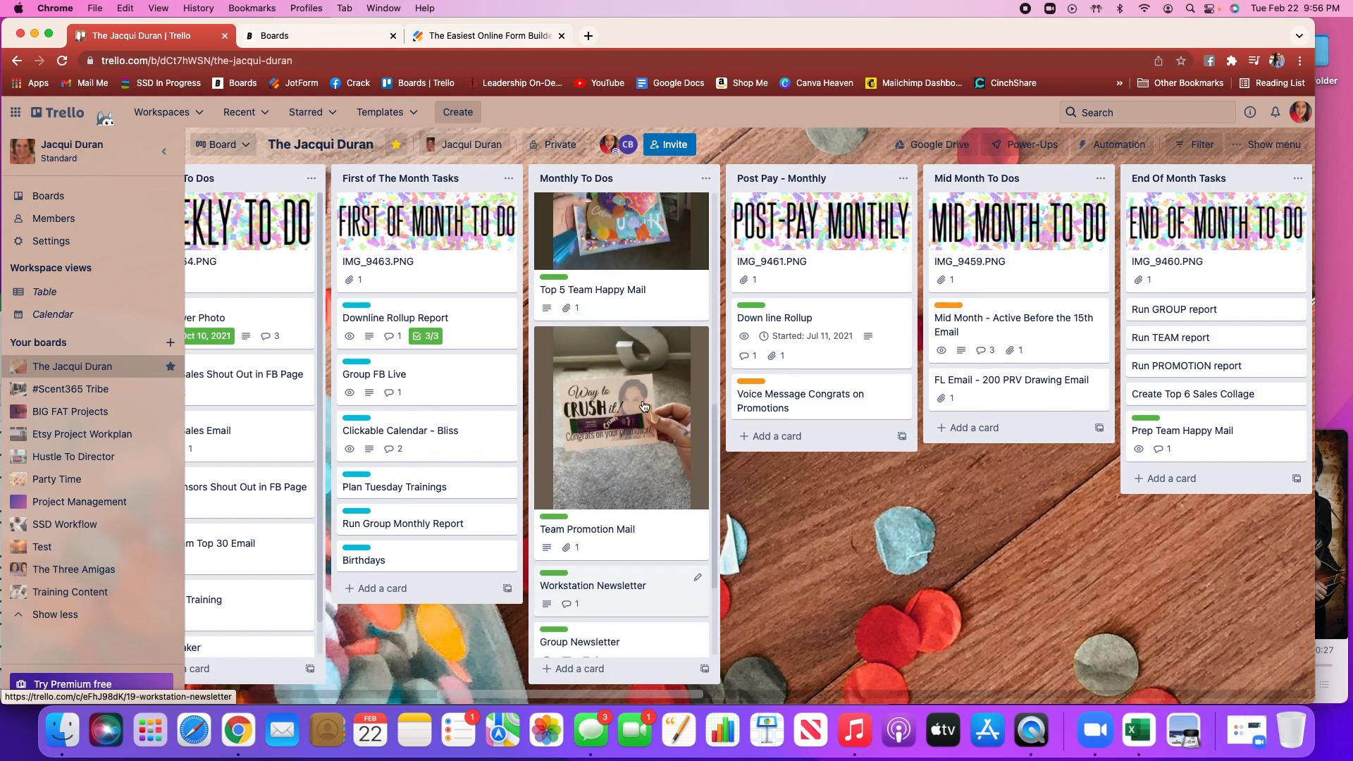
{"action": "scroll", "coordinate": [643, 406], "scroll_direction": "up", "scroll_amount": 5}
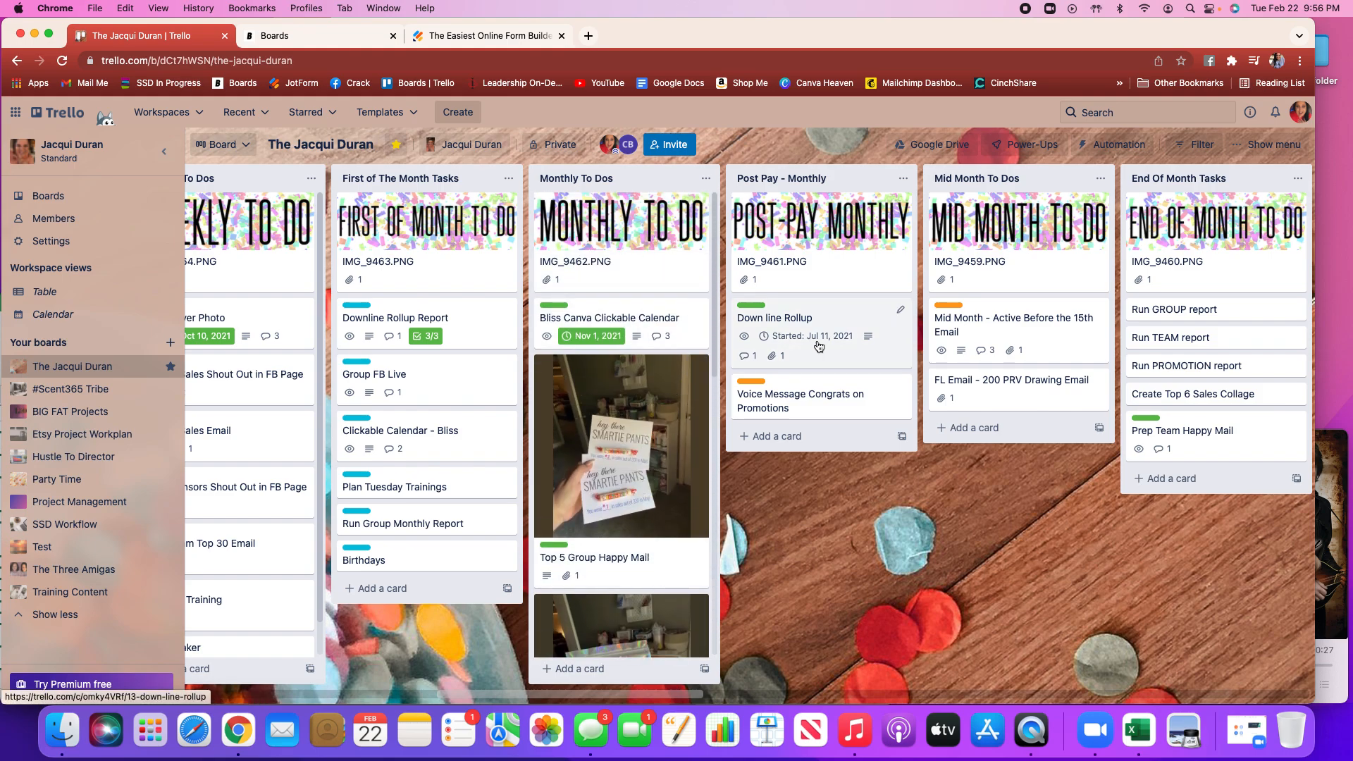
{"action": "scroll", "coordinate": [818, 346], "scroll_direction": "right", "scroll_amount": 4}
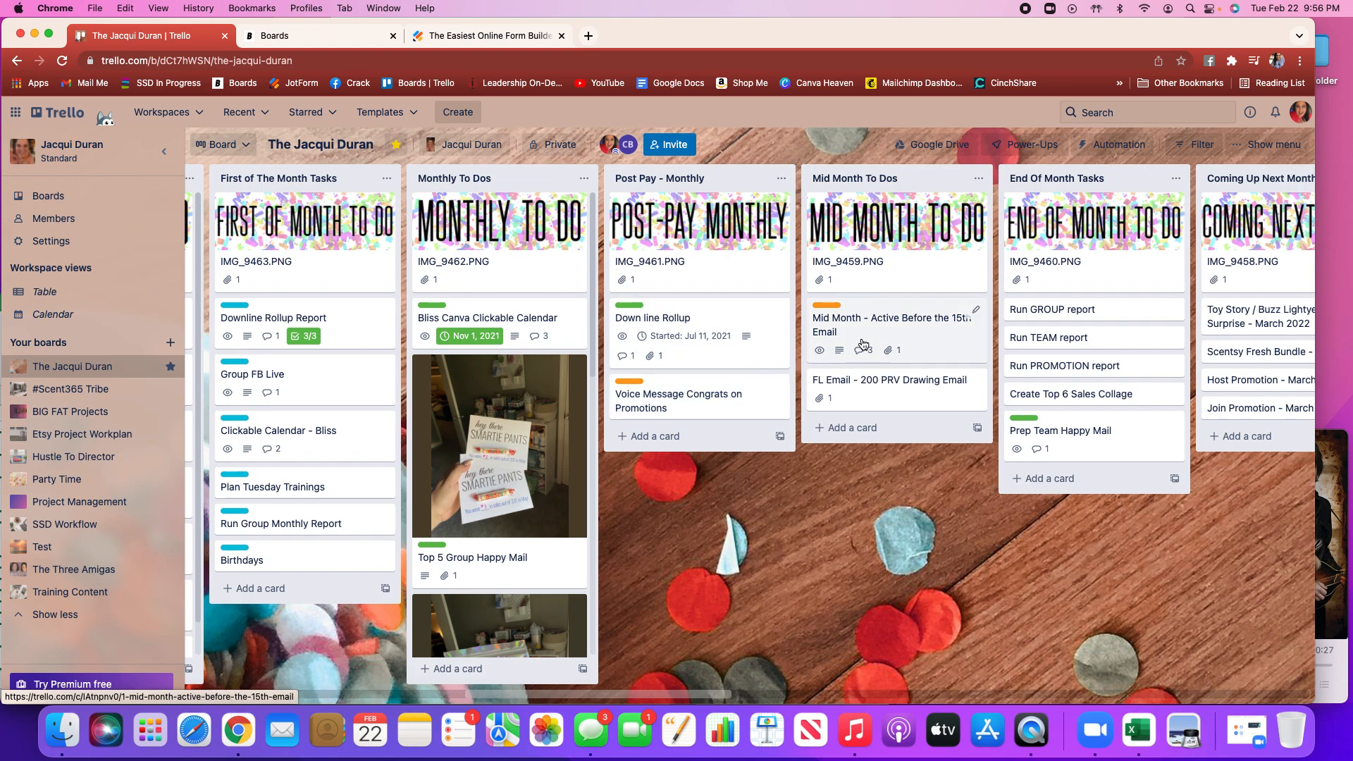
{"action": "scroll", "coordinate": [864, 346], "scroll_direction": "right", "scroll_amount": 6}
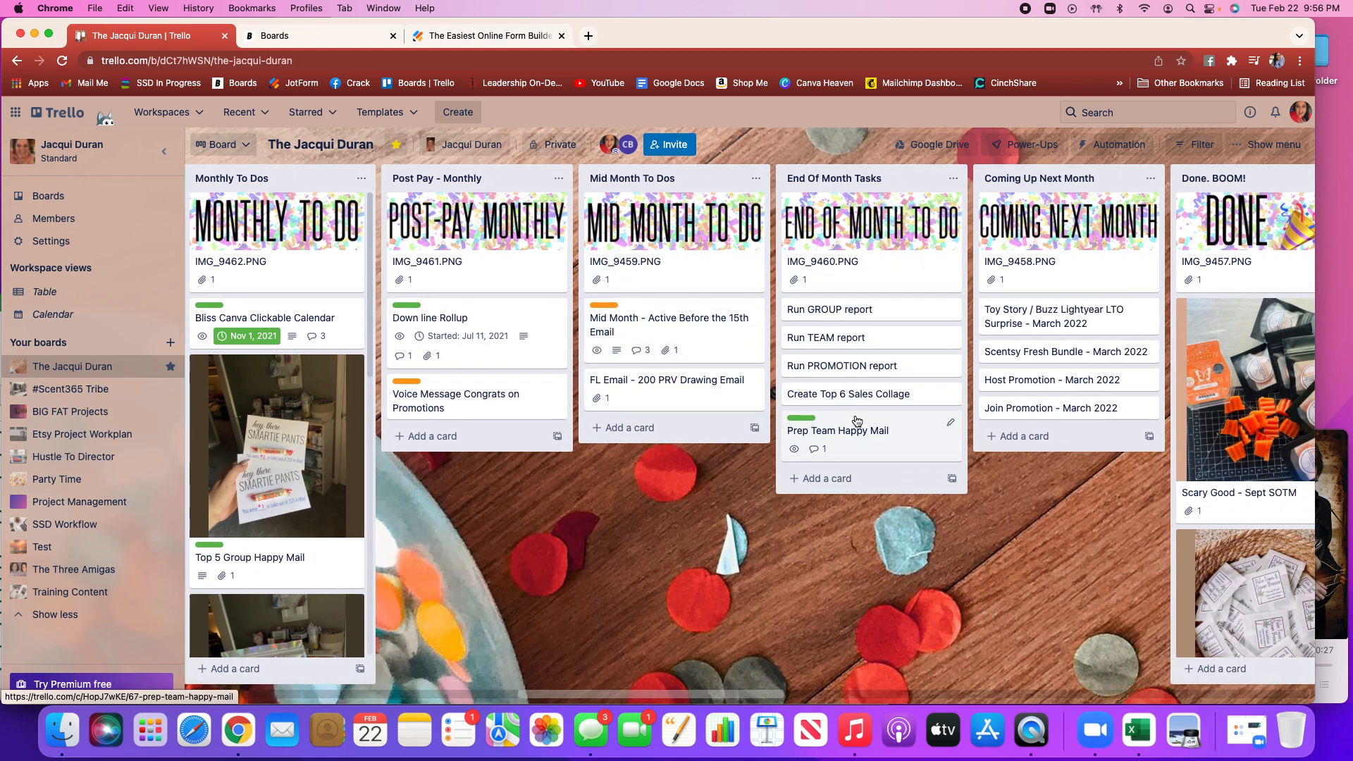
{"action": "scroll", "coordinate": [857, 420], "scroll_direction": "right", "scroll_amount": 12}
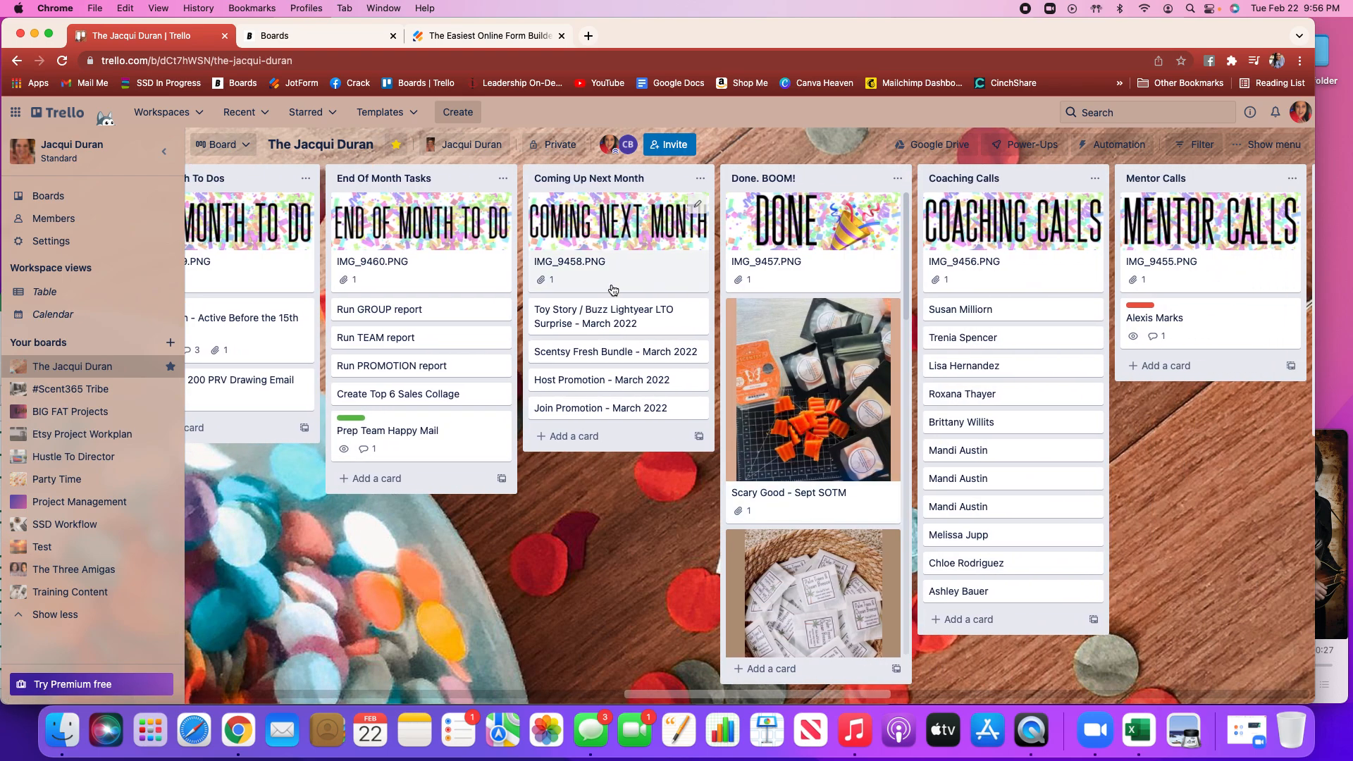
{"action": "scroll", "coordinate": [770, 297], "scroll_direction": "right", "scroll_amount": 12}
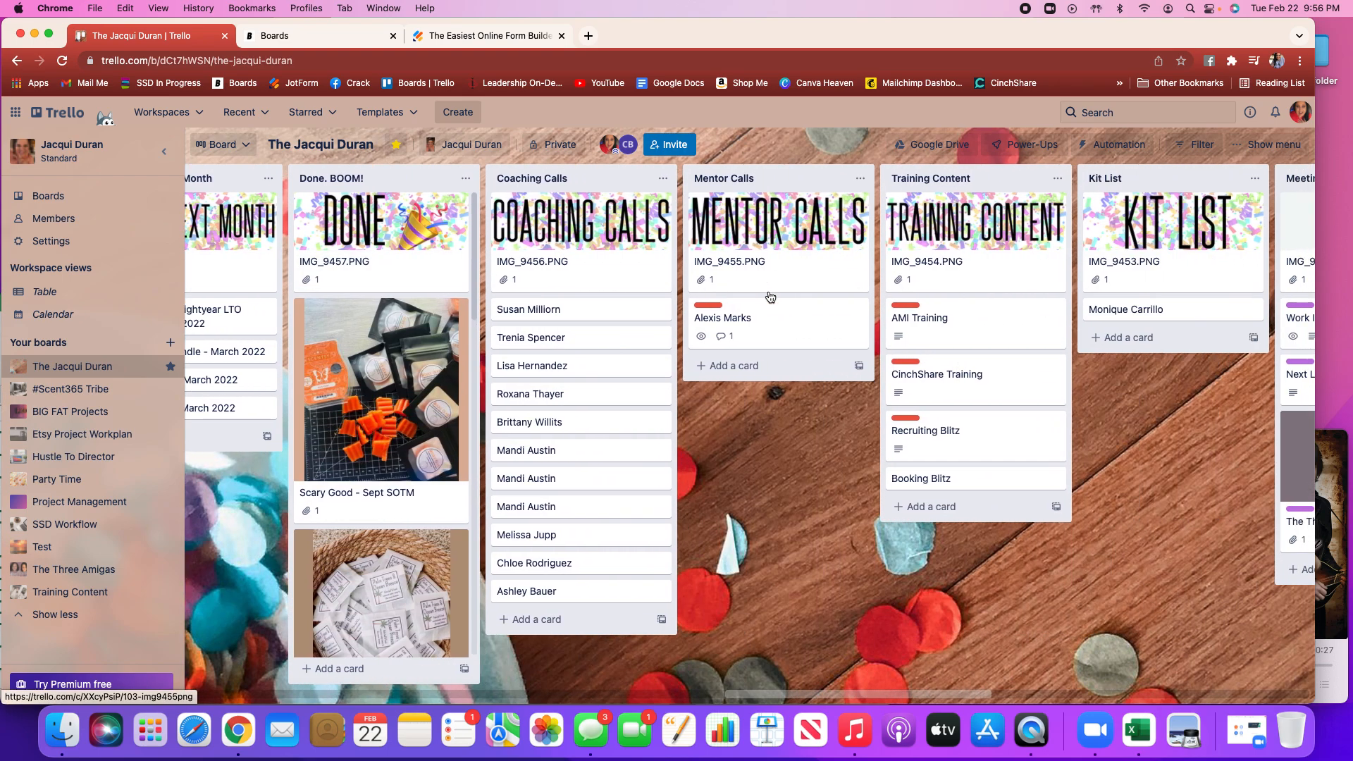
{"action": "scroll", "coordinate": [770, 297], "scroll_direction": "right", "scroll_amount": 2}
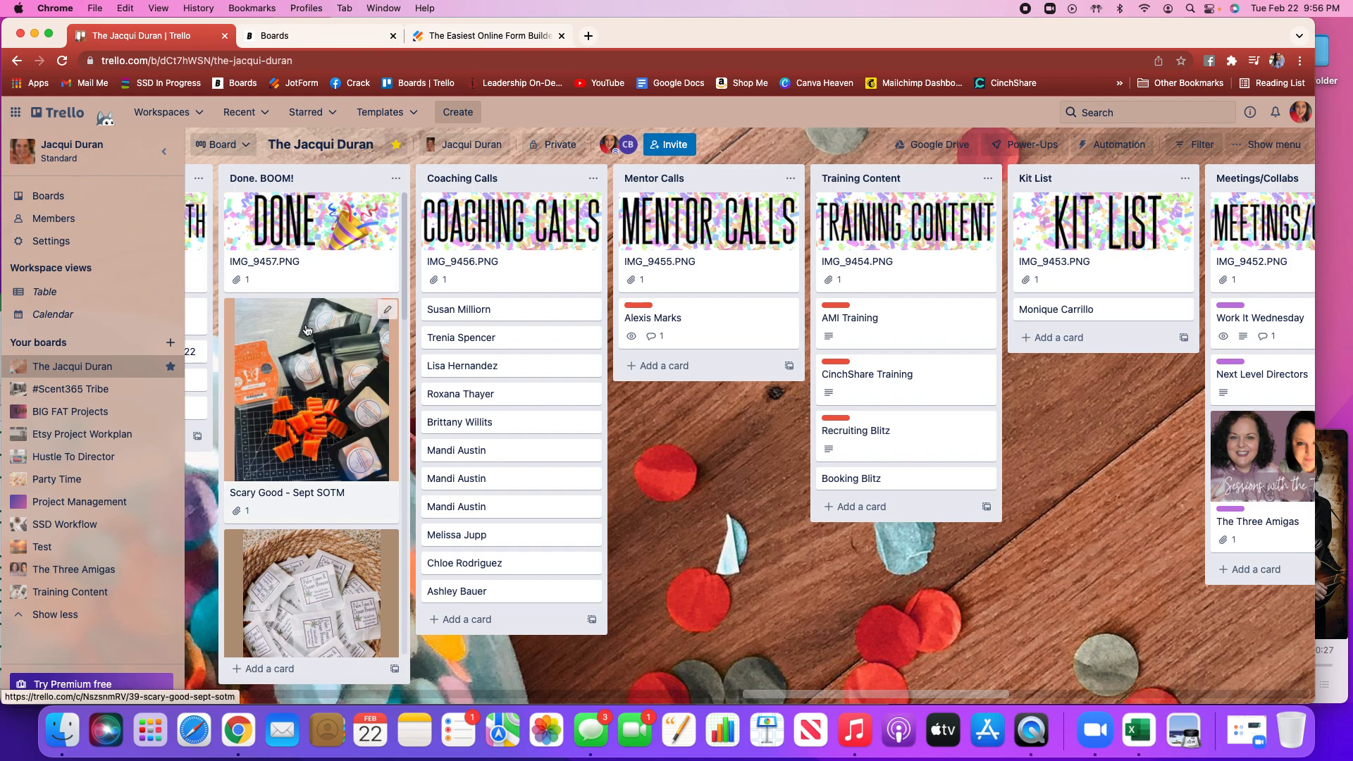
{"action": "scroll", "coordinate": [306, 330], "scroll_direction": "down", "scroll_amount": 5}
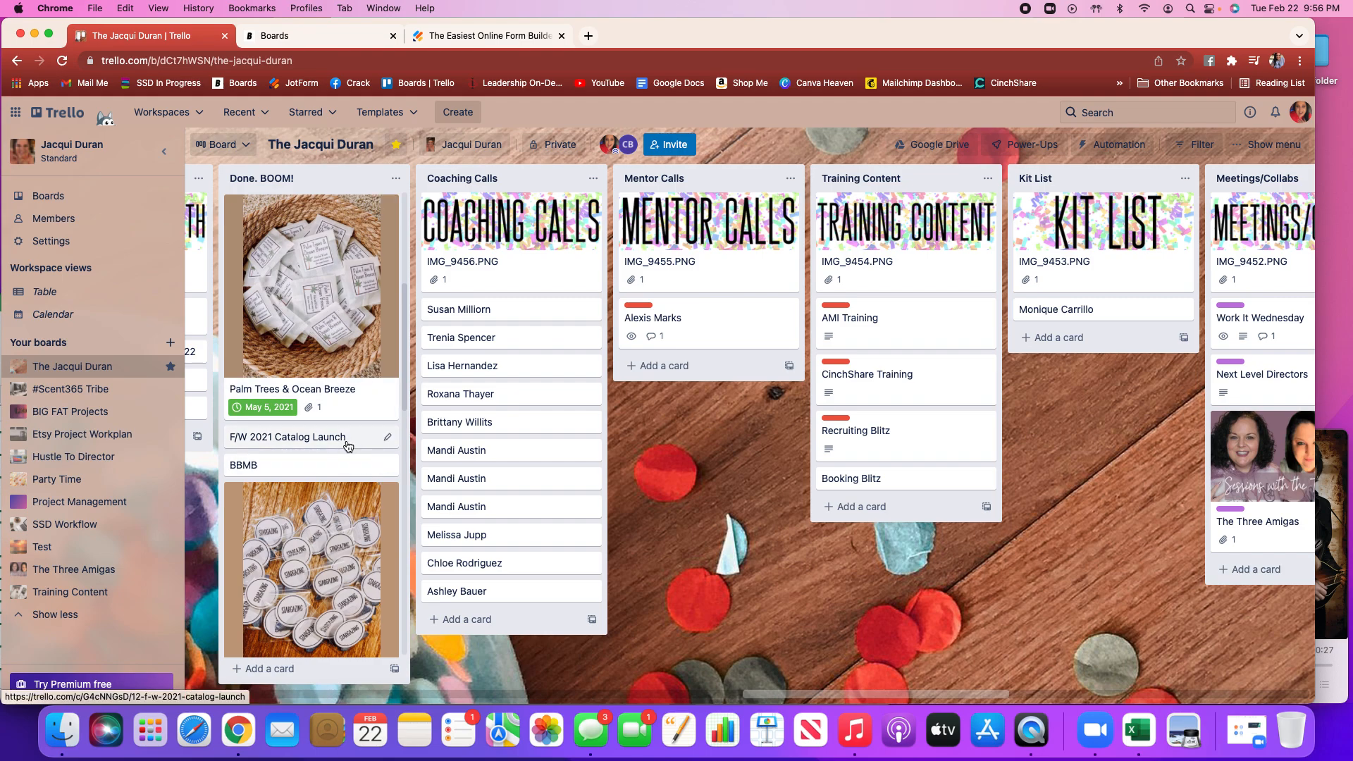
{"action": "scroll", "coordinate": [321, 508], "scroll_direction": "down", "scroll_amount": 1}
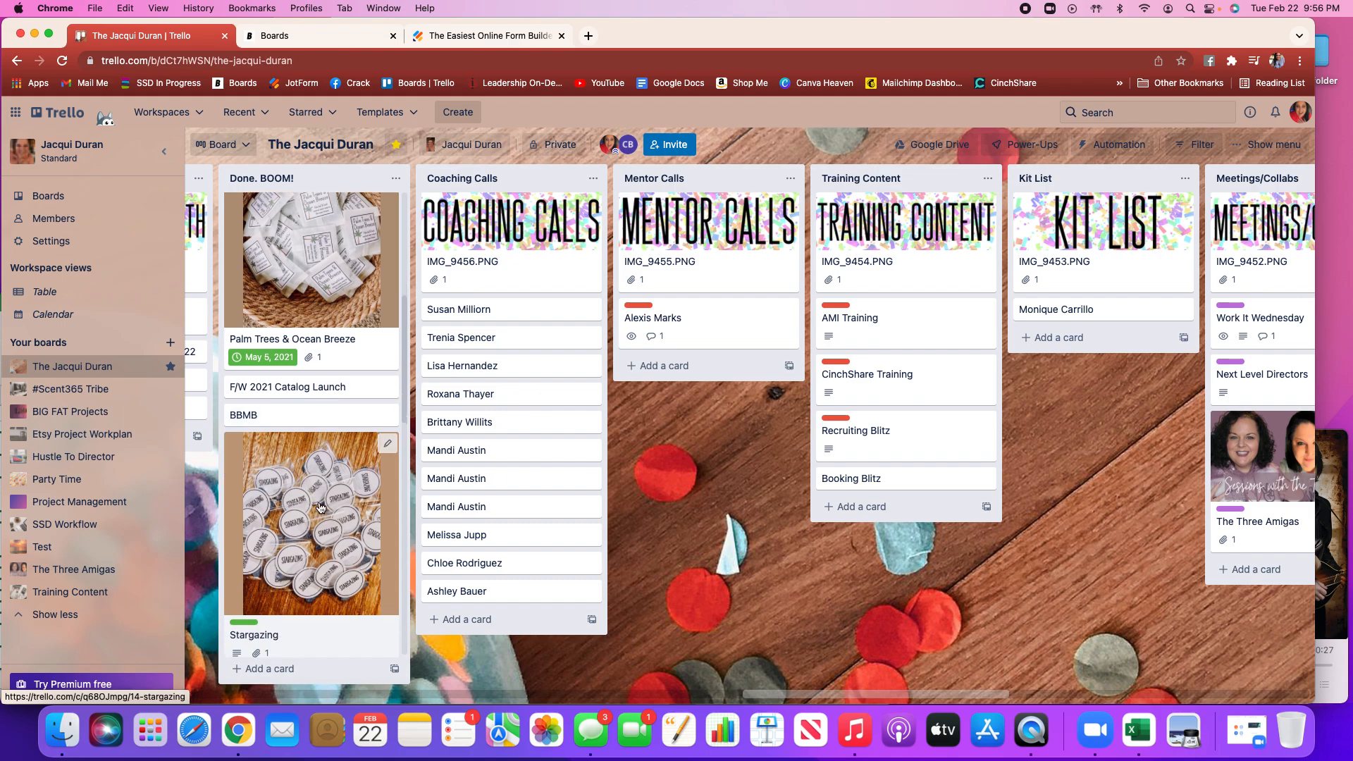
{"action": "scroll", "coordinate": [321, 507], "scroll_direction": "down", "scroll_amount": 3}
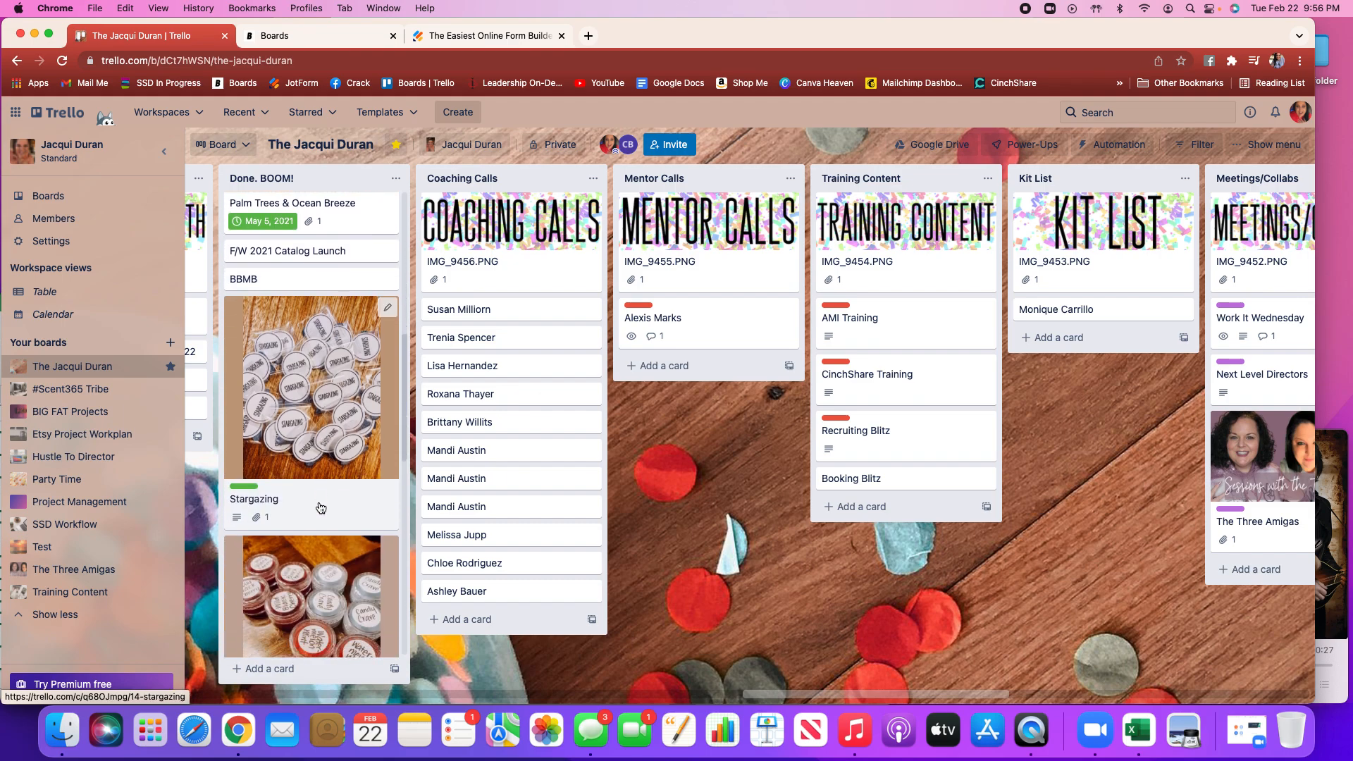
{"action": "scroll", "coordinate": [320, 507], "scroll_direction": "down", "scroll_amount": 5}
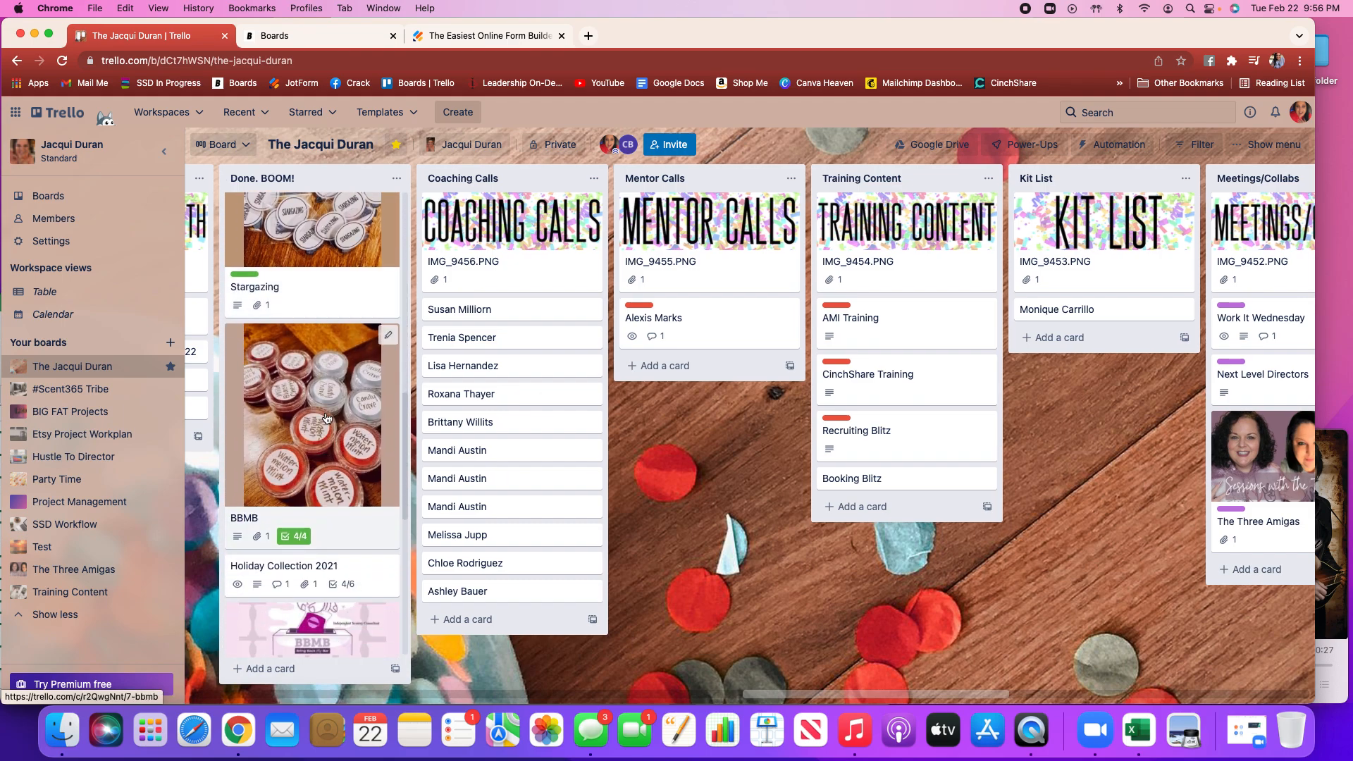
Open the BBMB card in the Done. BOOM! list, review its description and checklist, and close it
{"action": "left_click", "coordinate": [325, 417]}
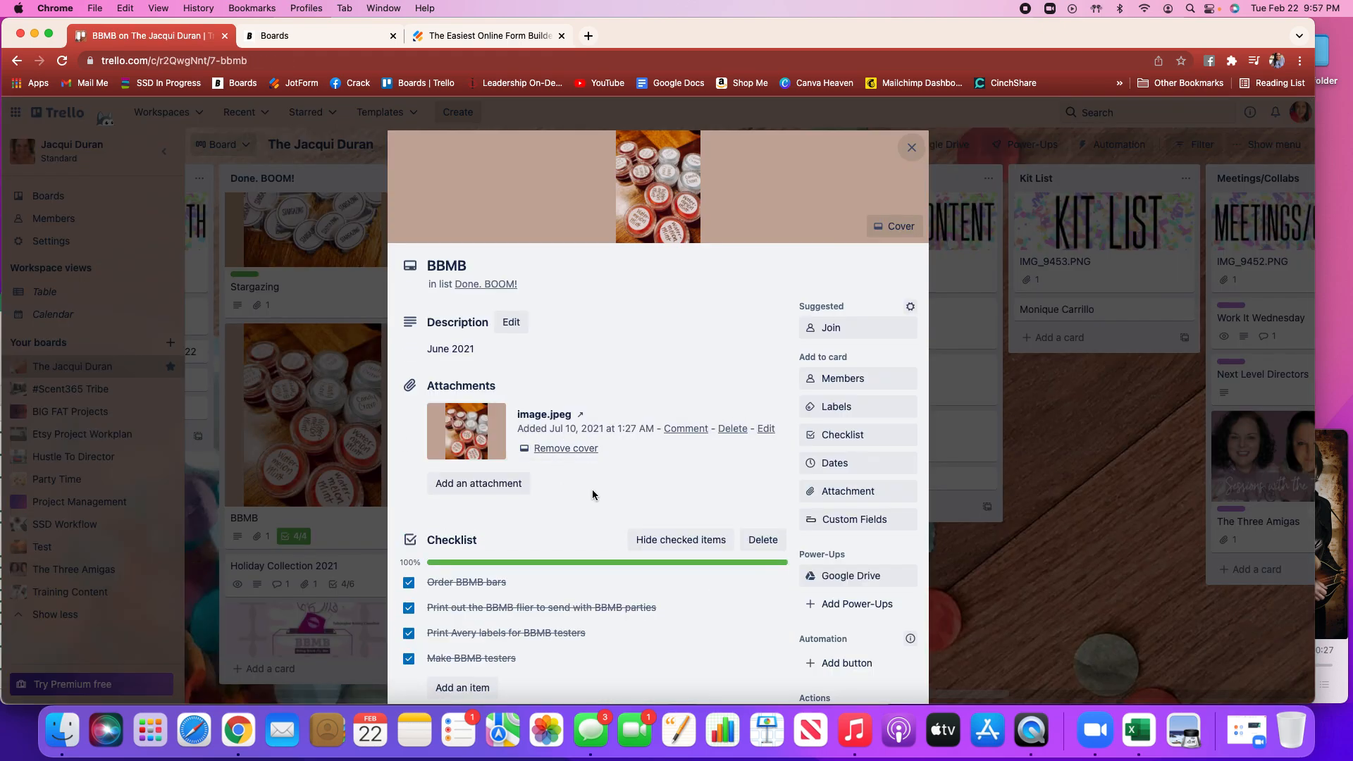
{"action": "scroll", "coordinate": [592, 495], "scroll_direction": "down", "scroll_amount": 4}
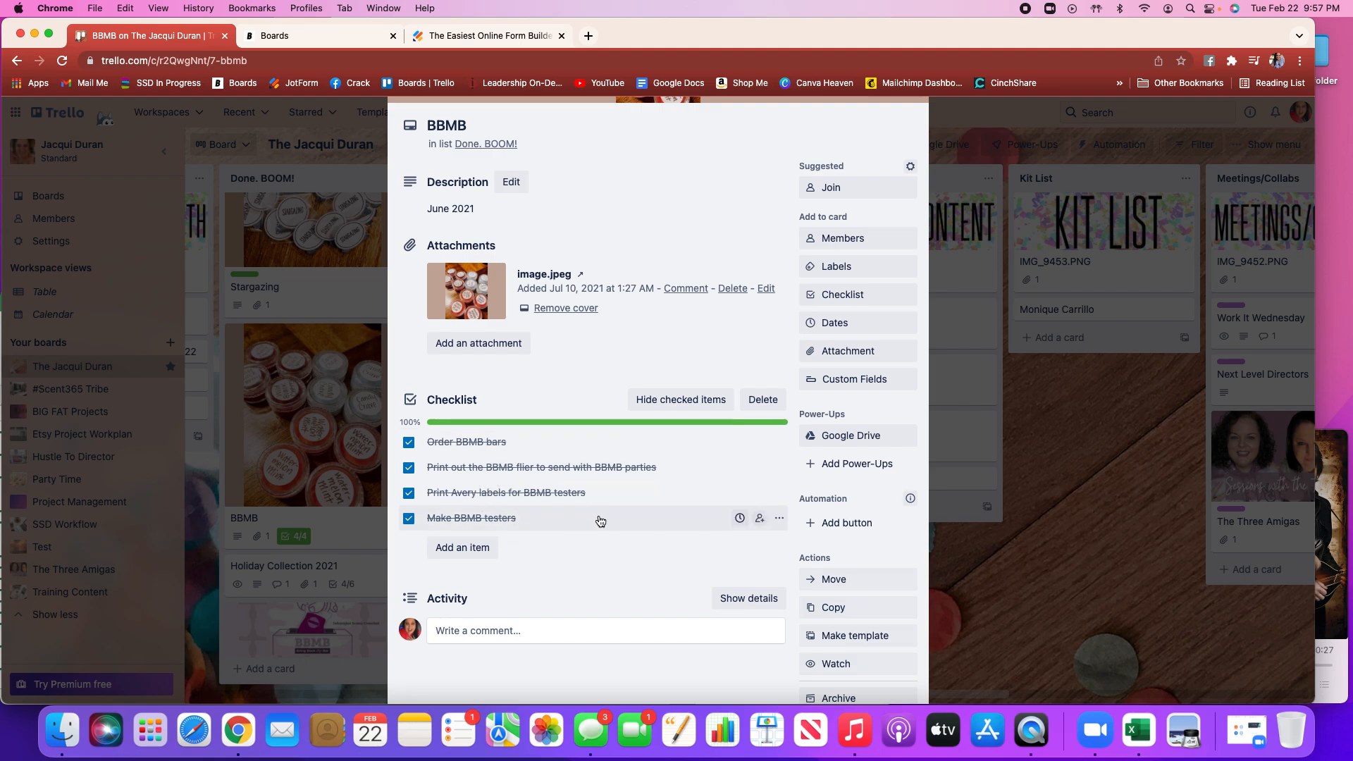
{"action": "scroll", "coordinate": [600, 521], "scroll_direction": "down", "scroll_amount": 1}
{"action": "scroll", "coordinate": [600, 520], "scroll_direction": "up", "scroll_amount": 2}
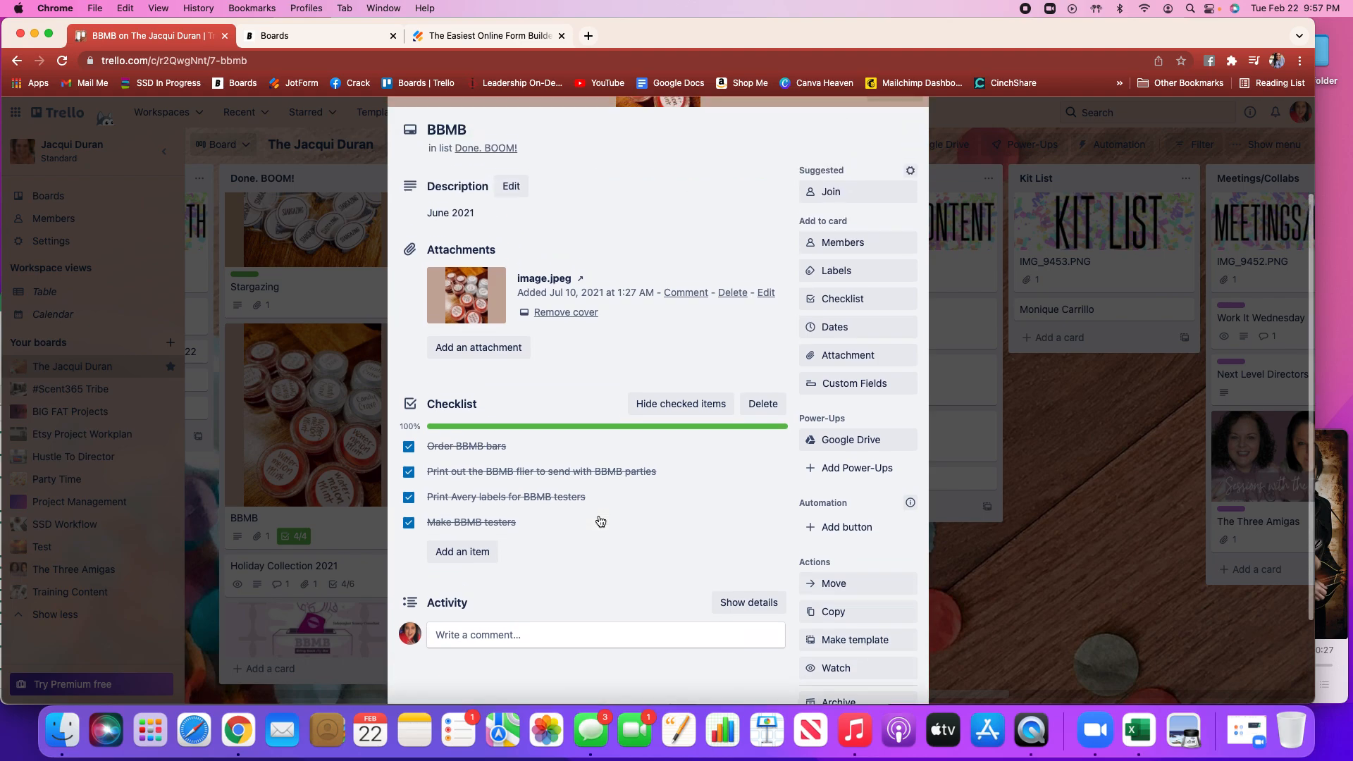
{"action": "scroll", "coordinate": [599, 520], "scroll_direction": "down", "scroll_amount": 2}
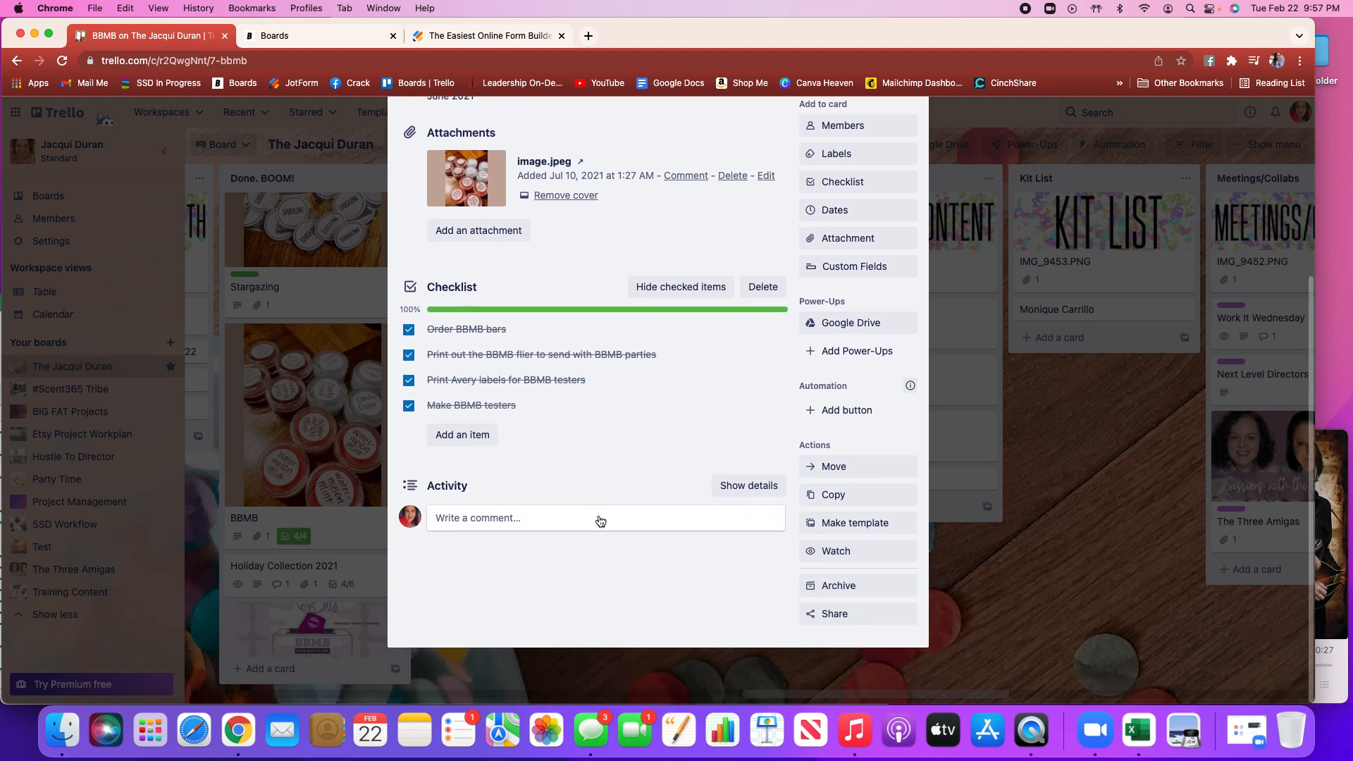
{"action": "scroll", "coordinate": [600, 472], "scroll_direction": "up", "scroll_amount": 3}
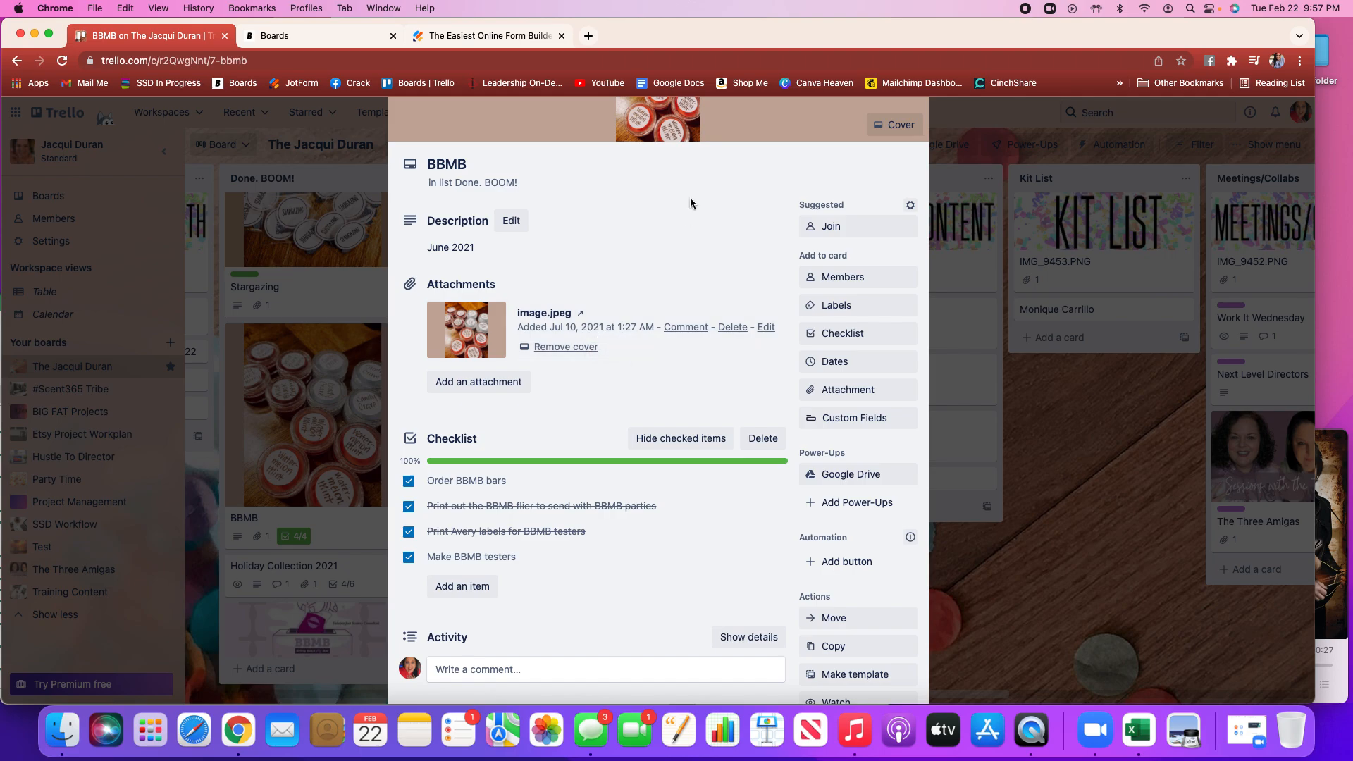
{"action": "scroll", "coordinate": [690, 202], "scroll_direction": "up", "scroll_amount": 3}
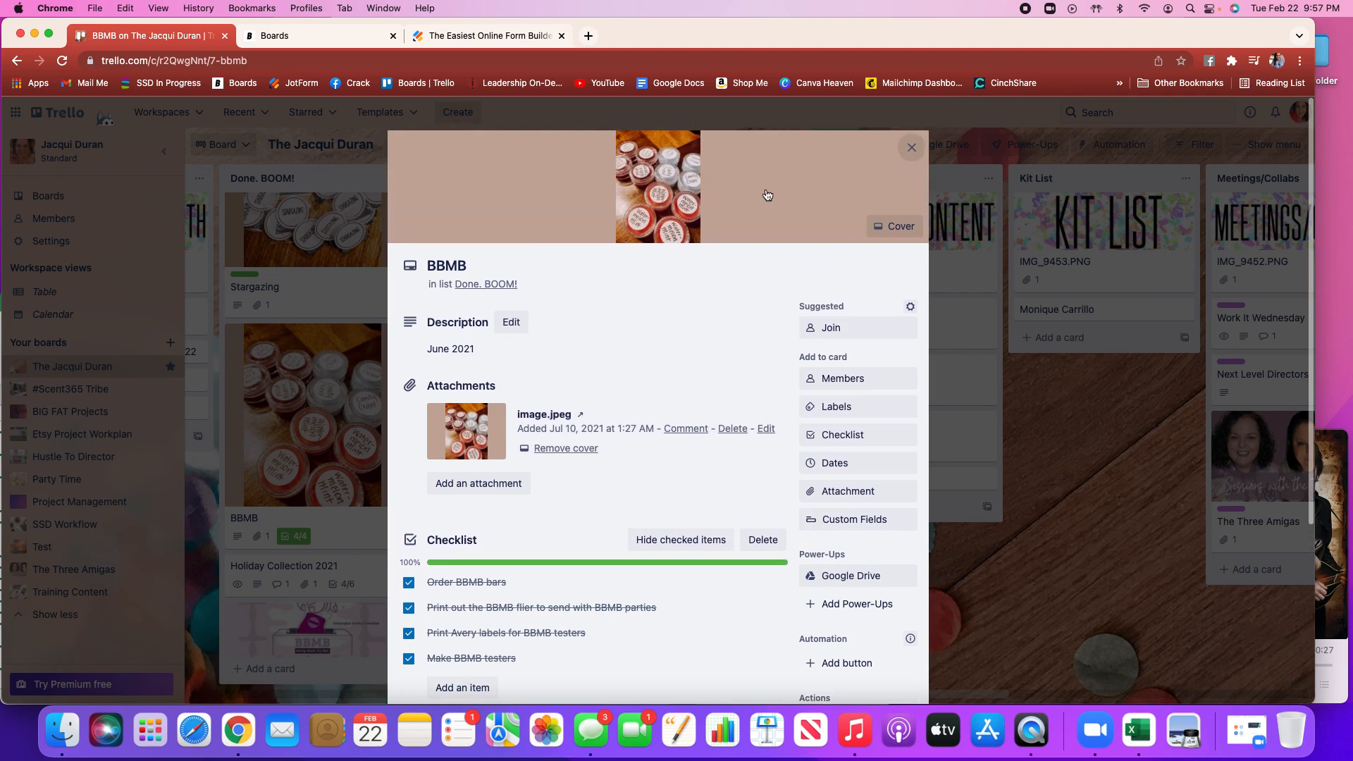
{"action": "left_click", "coordinate": [907, 145]}
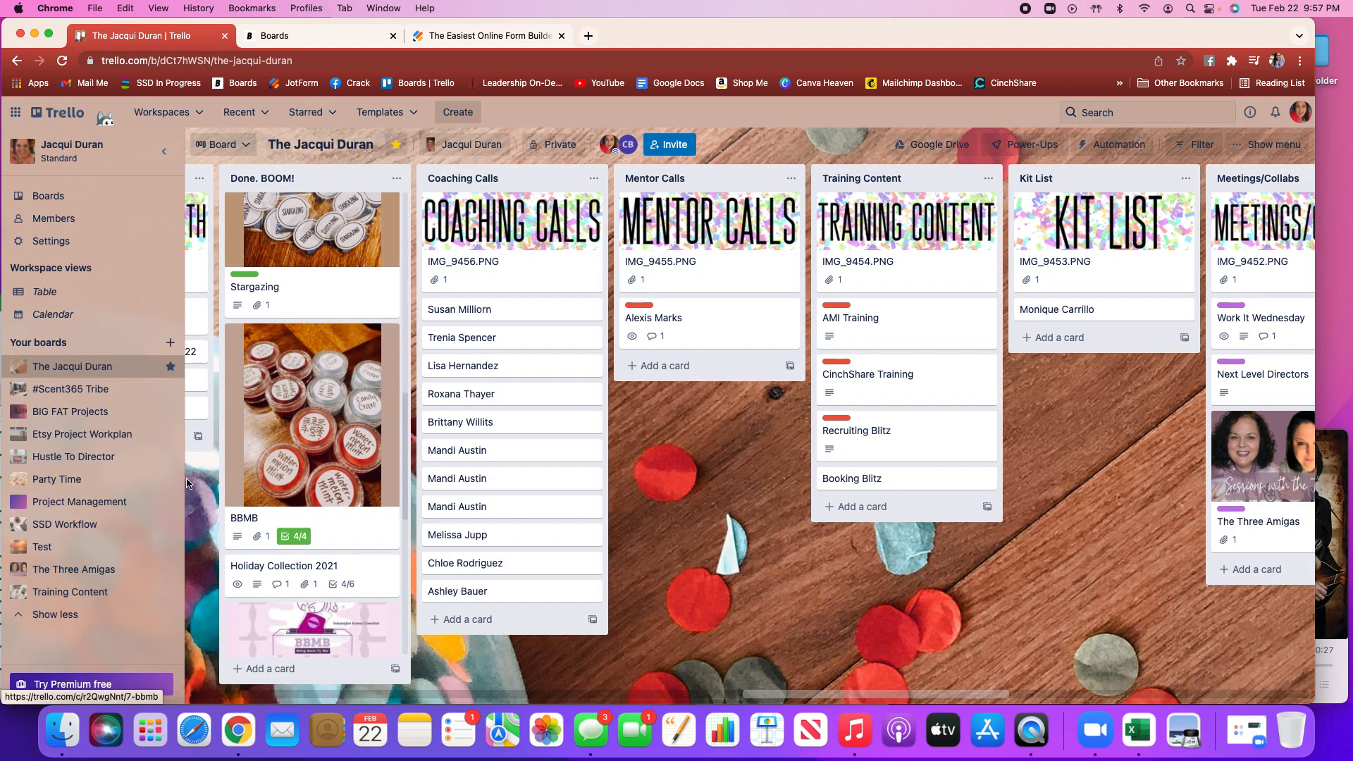
Open the Valentine's Day Collection Wax Samples card to review it, close it, and browse the lists further right
{"action": "scroll", "coordinate": [274, 496], "scroll_direction": "down", "scroll_amount": 8}
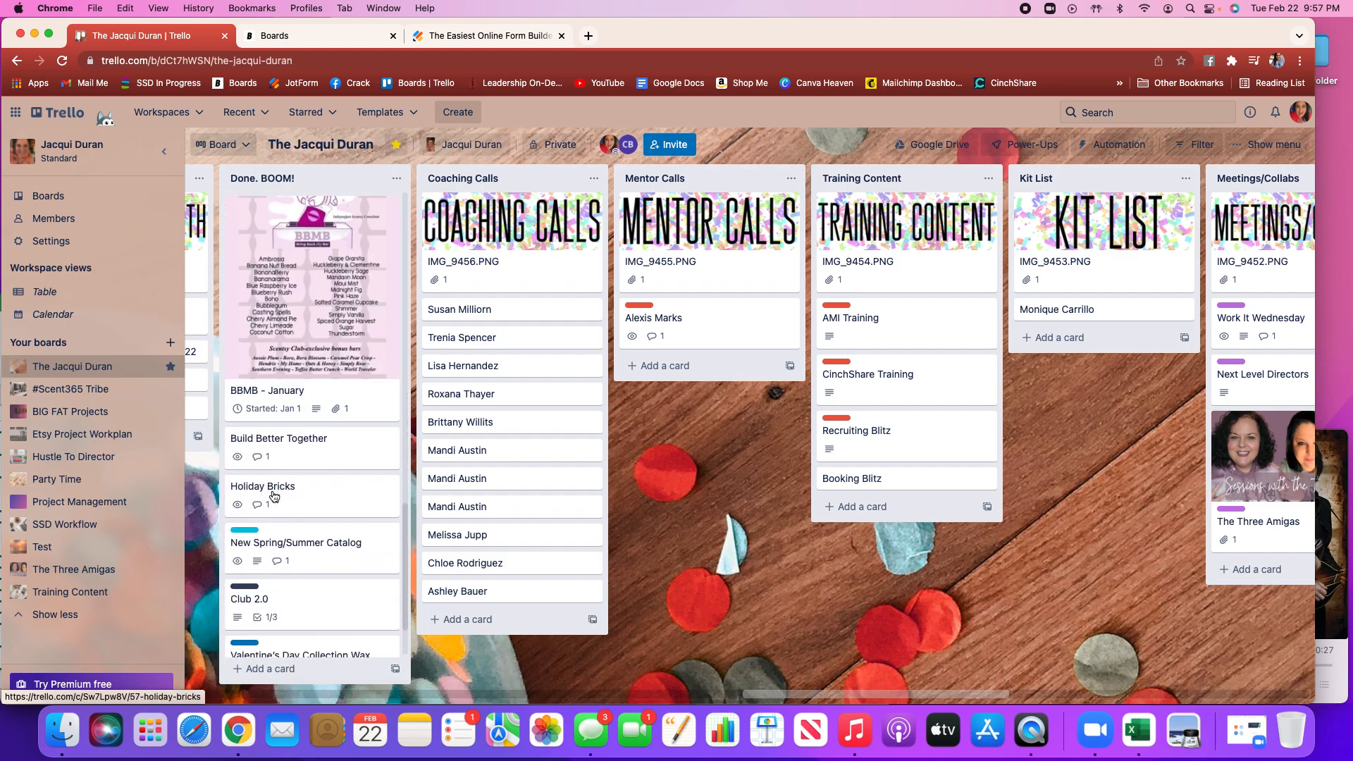
{"action": "scroll", "coordinate": [274, 496], "scroll_direction": "down", "scroll_amount": 3}
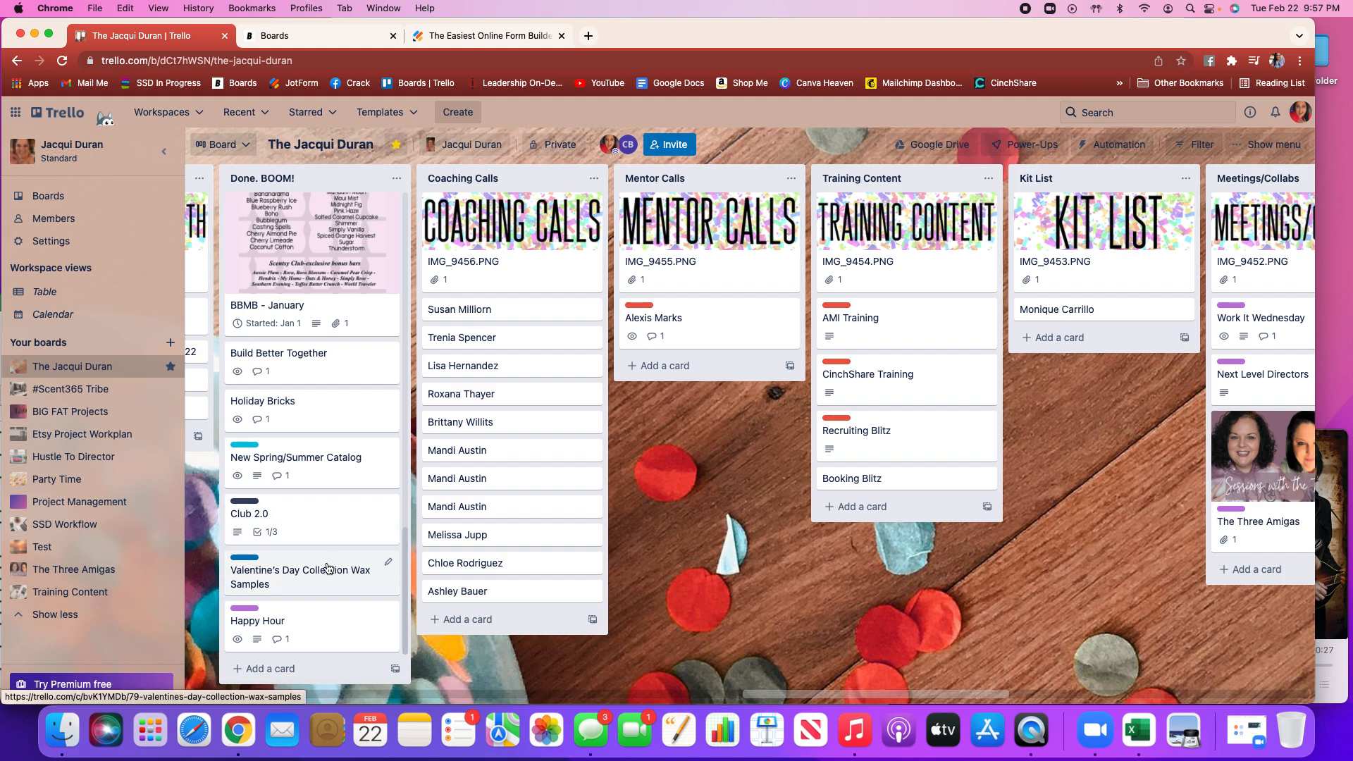
{"action": "left_click", "coordinate": [285, 579]}
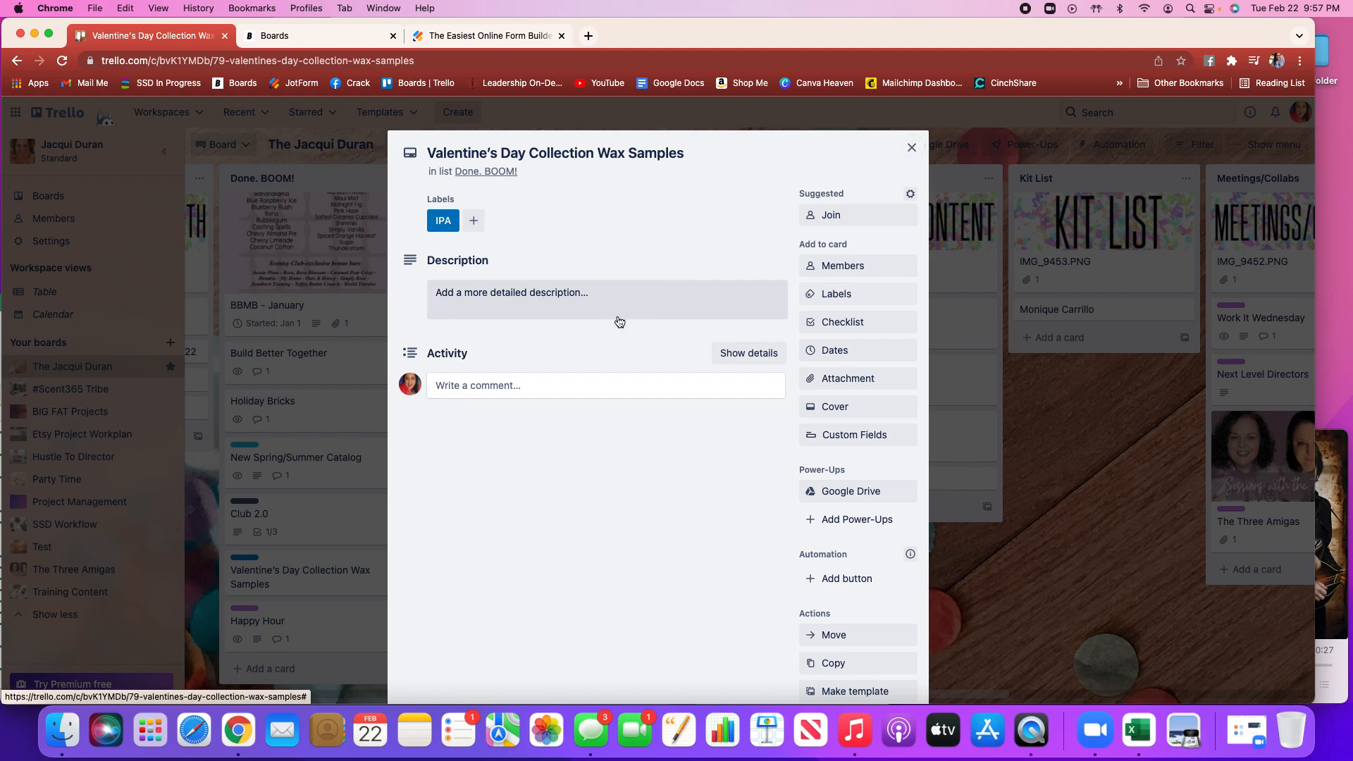
{"action": "left_click", "coordinate": [913, 147]}
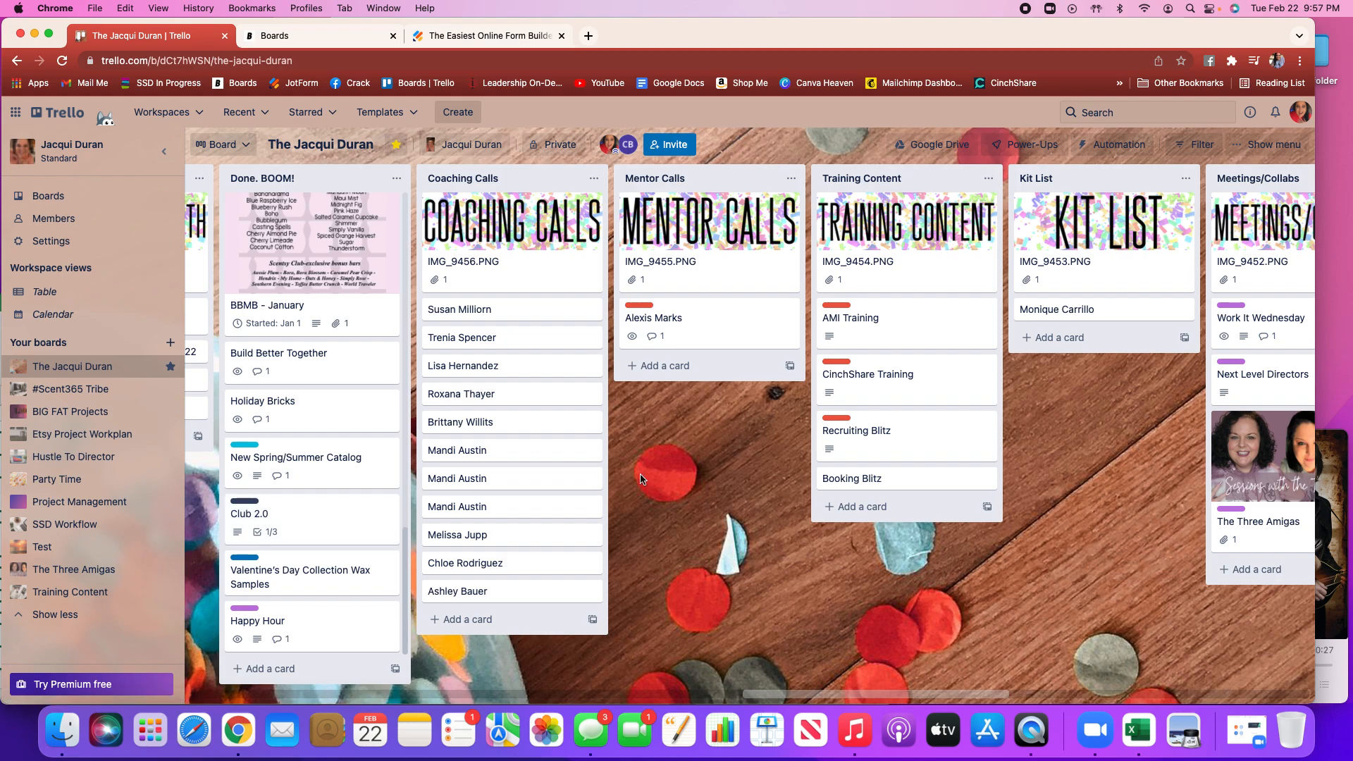
{"action": "scroll", "coordinate": [640, 479], "scroll_direction": "right", "scroll_amount": 6}
{"action": "scroll", "coordinate": [640, 479], "scroll_direction": "right", "scroll_amount": 2}
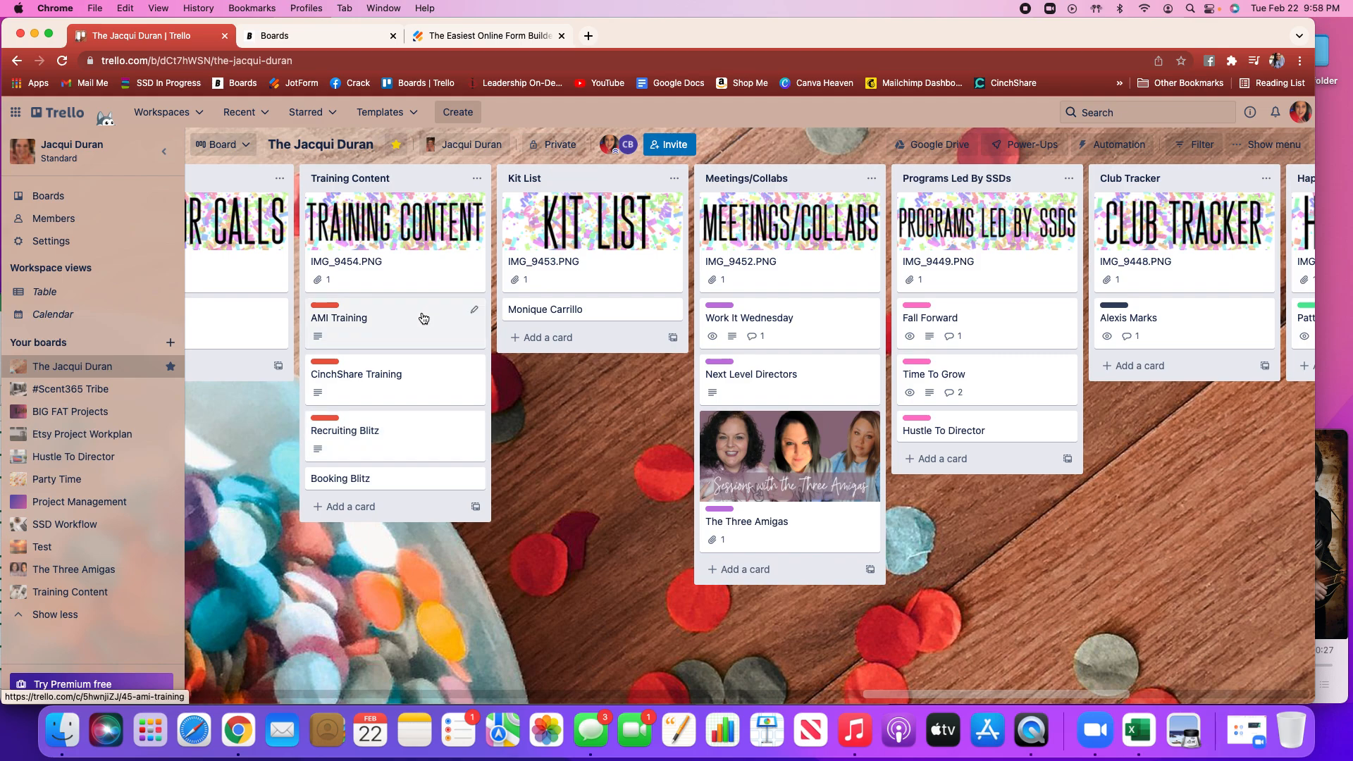
Browse the remaining lists at the far end of the board through Accelerated Leadership 2022, then scroll back
{"action": "scroll", "coordinate": [547, 360], "scroll_direction": "right", "scroll_amount": 3}
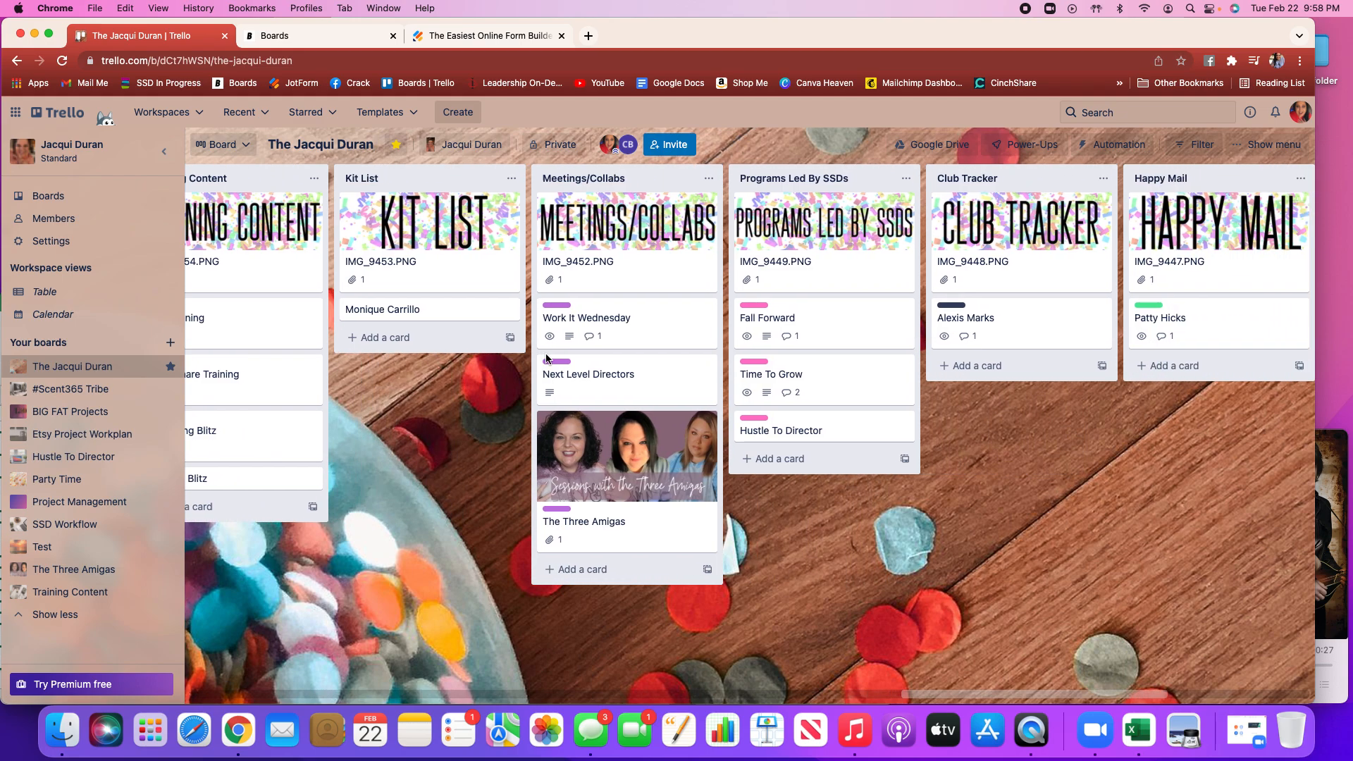
{"action": "scroll", "coordinate": [547, 359], "scroll_direction": "right", "scroll_amount": 6}
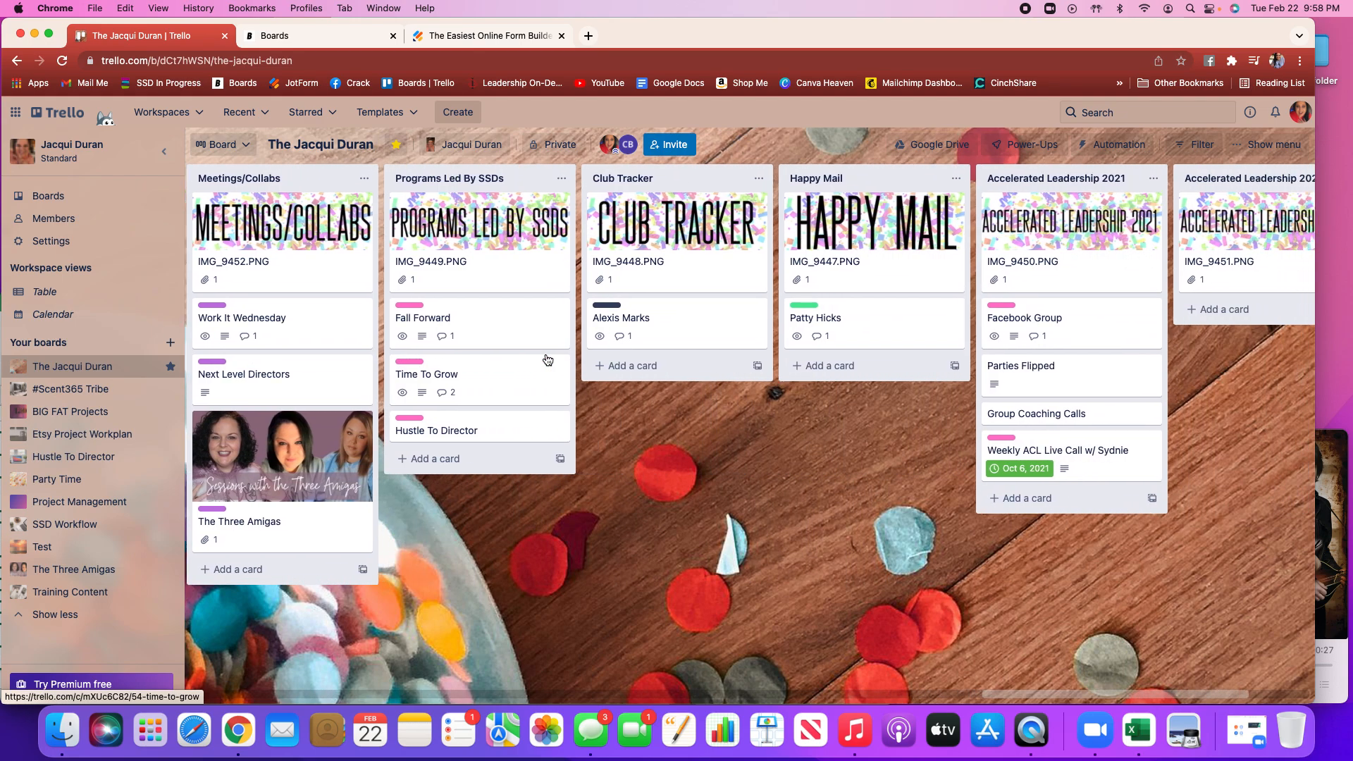
{"action": "scroll", "coordinate": [548, 360], "scroll_direction": "right", "scroll_amount": 1}
{"action": "scroll", "coordinate": [547, 360], "scroll_direction": "right", "scroll_amount": 3}
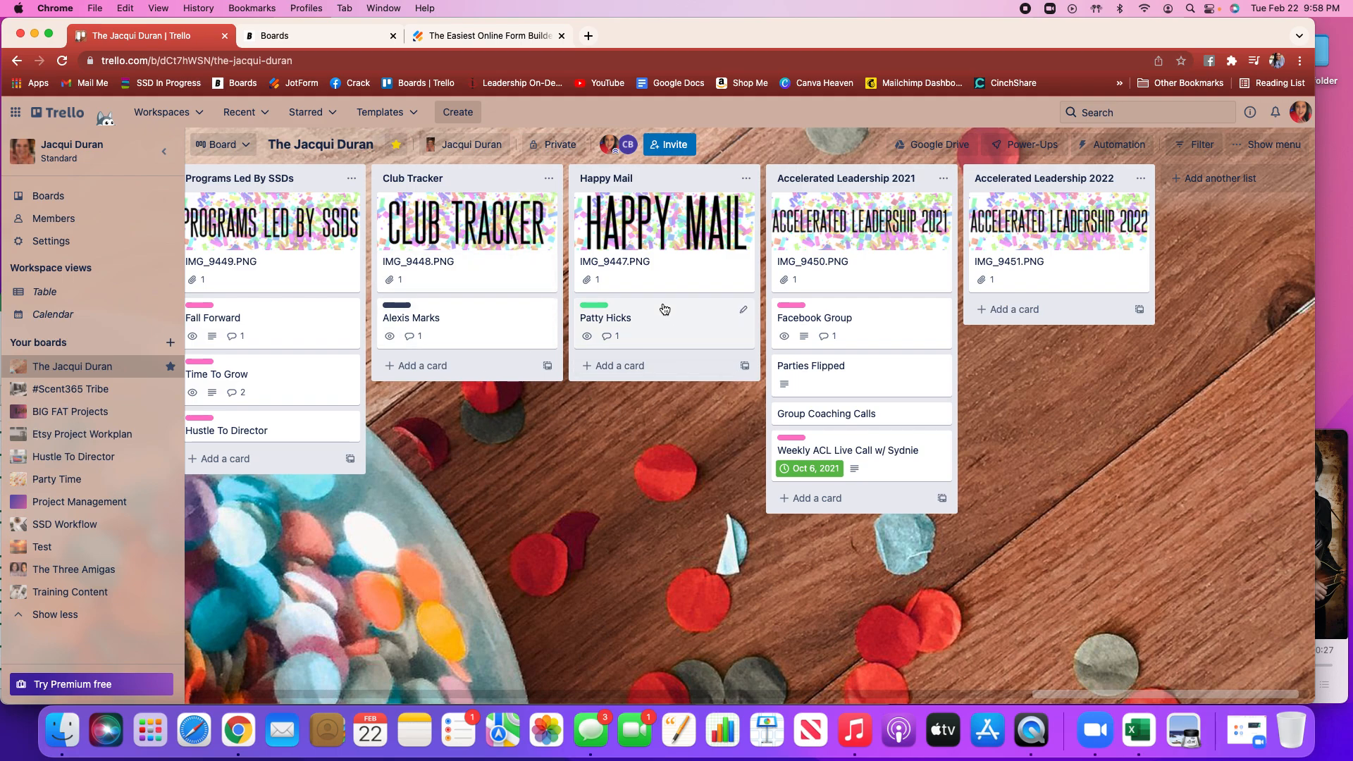
{"action": "scroll", "coordinate": [840, 249], "scroll_direction": "left", "scroll_amount": 1}
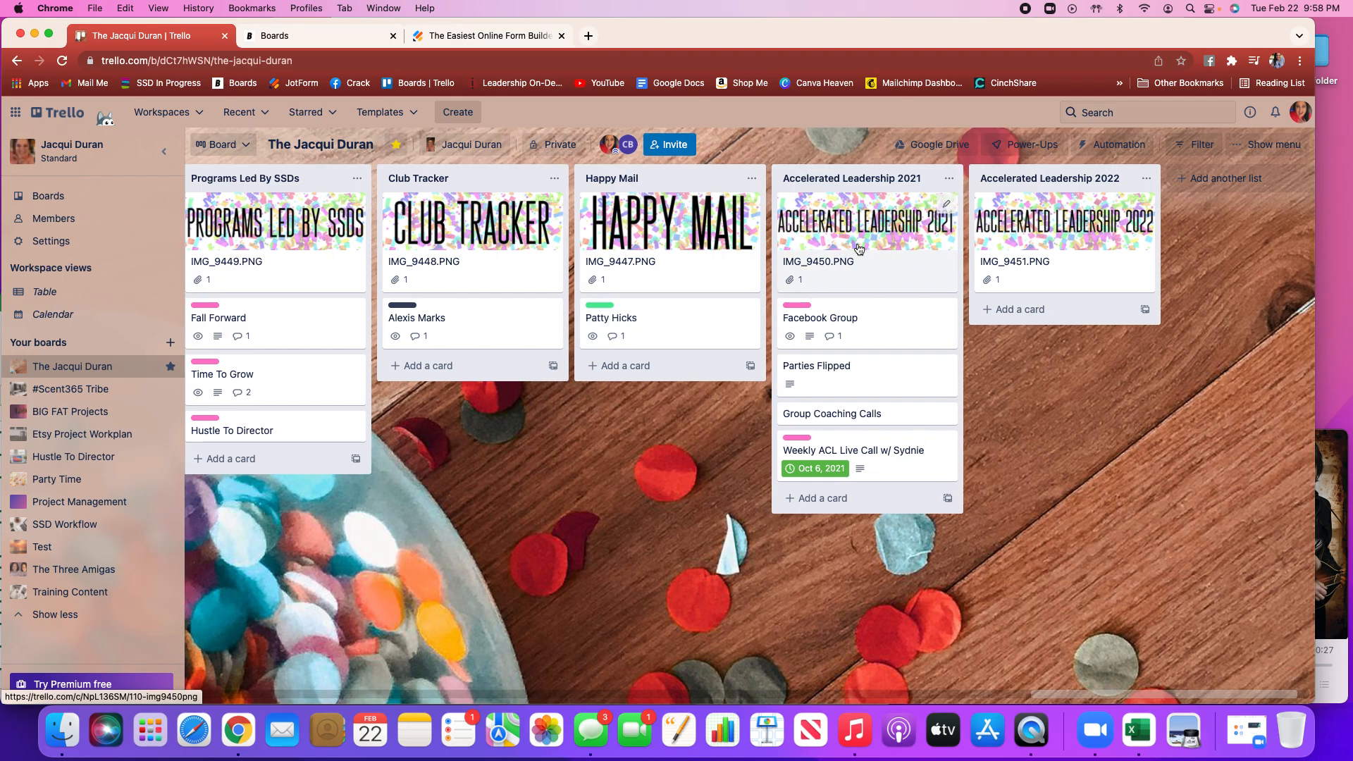
{"action": "scroll", "coordinate": [840, 248], "scroll_direction": "left", "scroll_amount": 10}
{"action": "scroll", "coordinate": [859, 248], "scroll_direction": "left", "scroll_amount": 15}
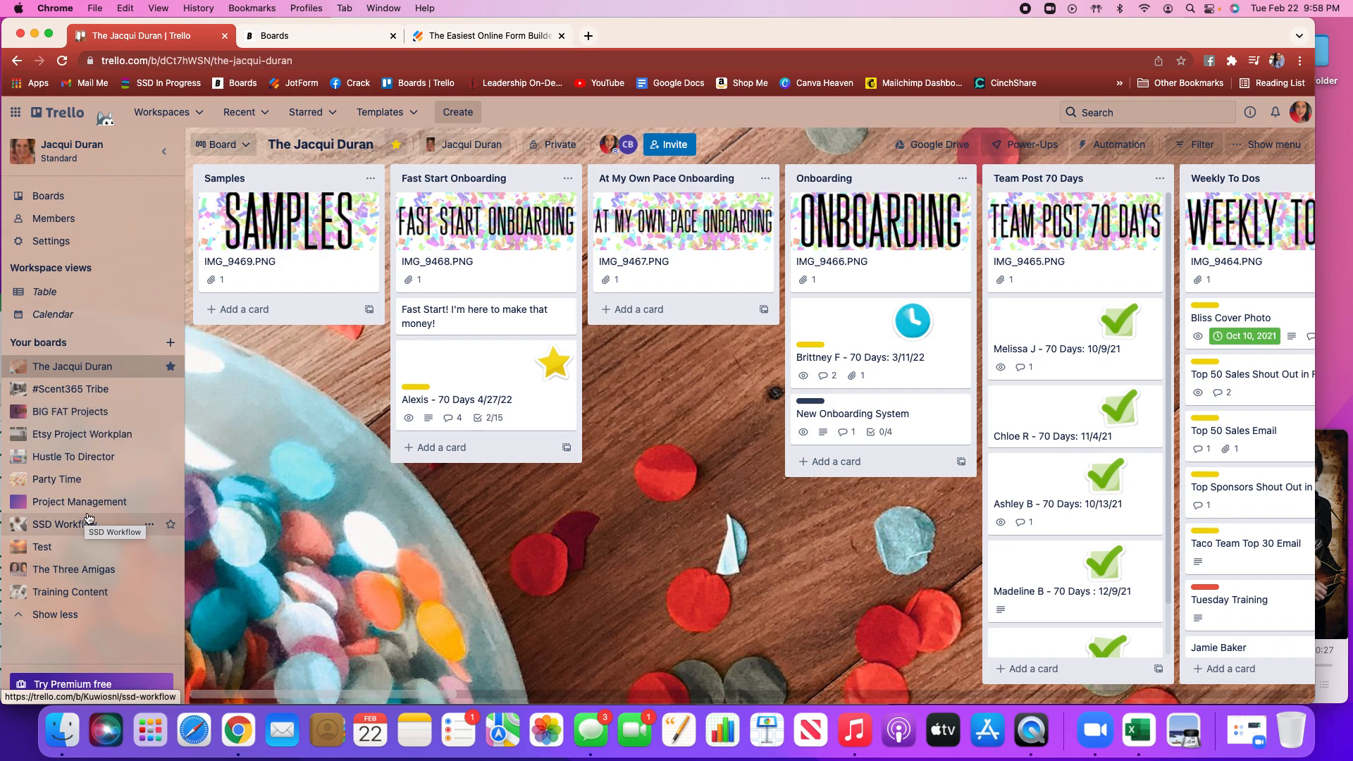
Open the Party Time board and browse its lists from side to side
{"action": "left_click", "coordinate": [69, 480]}
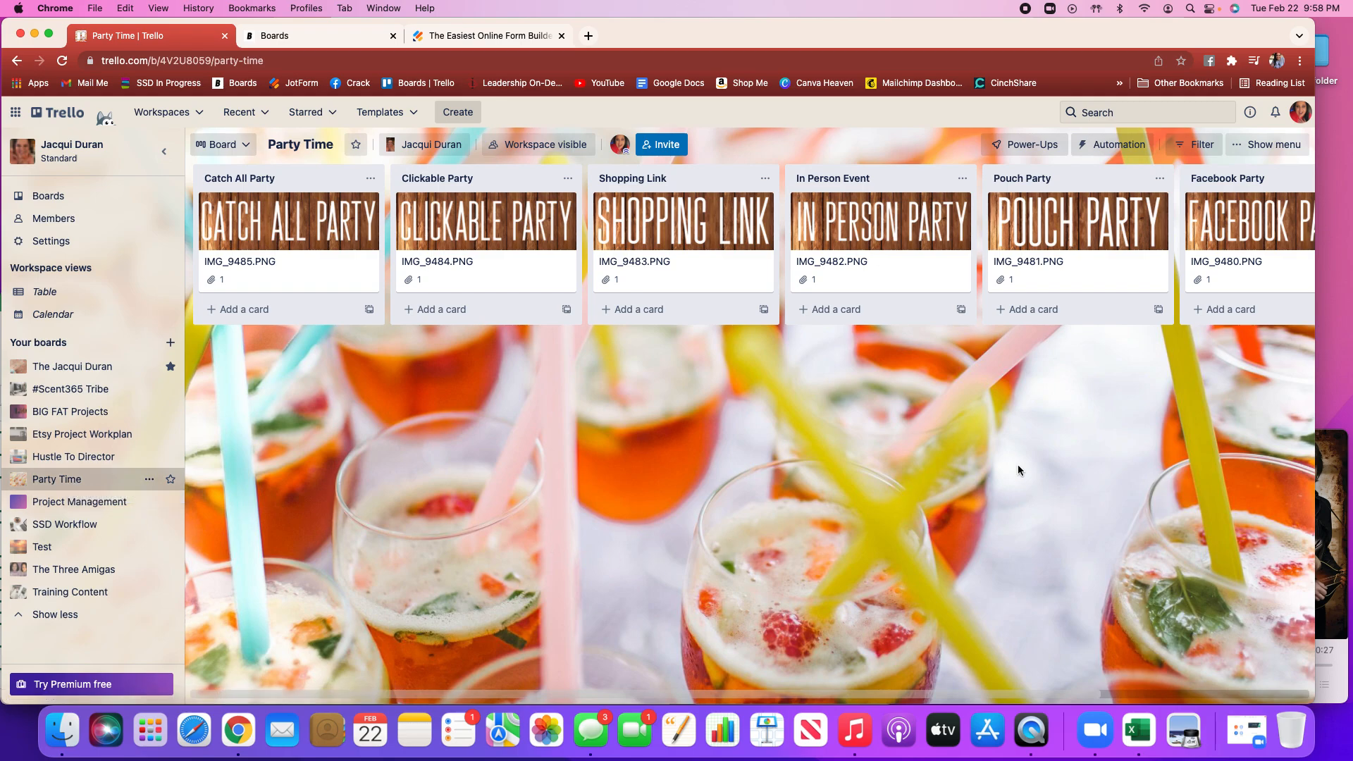
{"action": "scroll", "coordinate": [1017, 463], "scroll_direction": "right", "scroll_amount": 3}
{"action": "scroll", "coordinate": [1018, 463], "scroll_direction": "left", "scroll_amount": 3}
{"action": "scroll", "coordinate": [1259, 345], "scroll_direction": "right", "scroll_amount": 5}
{"action": "scroll", "coordinate": [1258, 344], "scroll_direction": "left", "scroll_amount": 5}
Open the #Scent365 Tribe board and browse its lists from side to side
{"action": "left_click", "coordinate": [86, 393]}
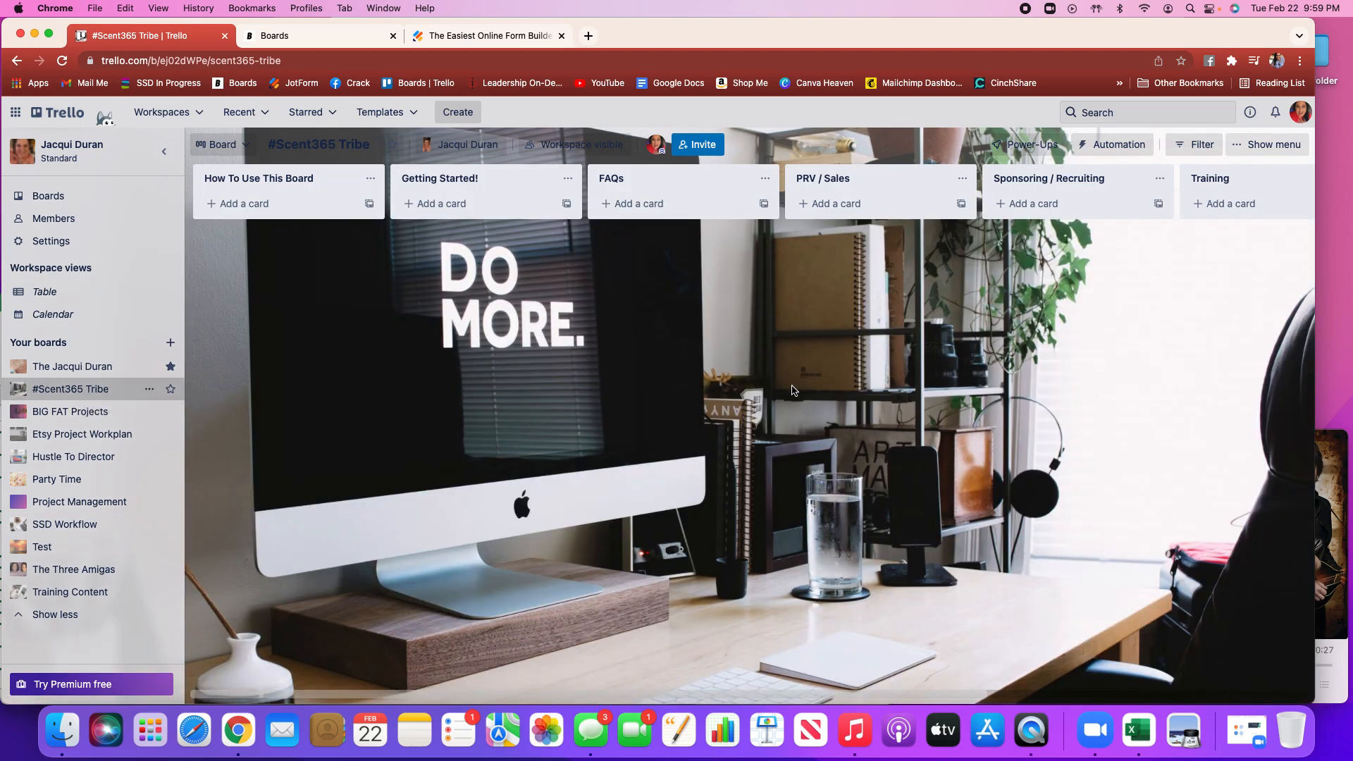
{"action": "scroll", "coordinate": [792, 390], "scroll_direction": "right", "scroll_amount": 10}
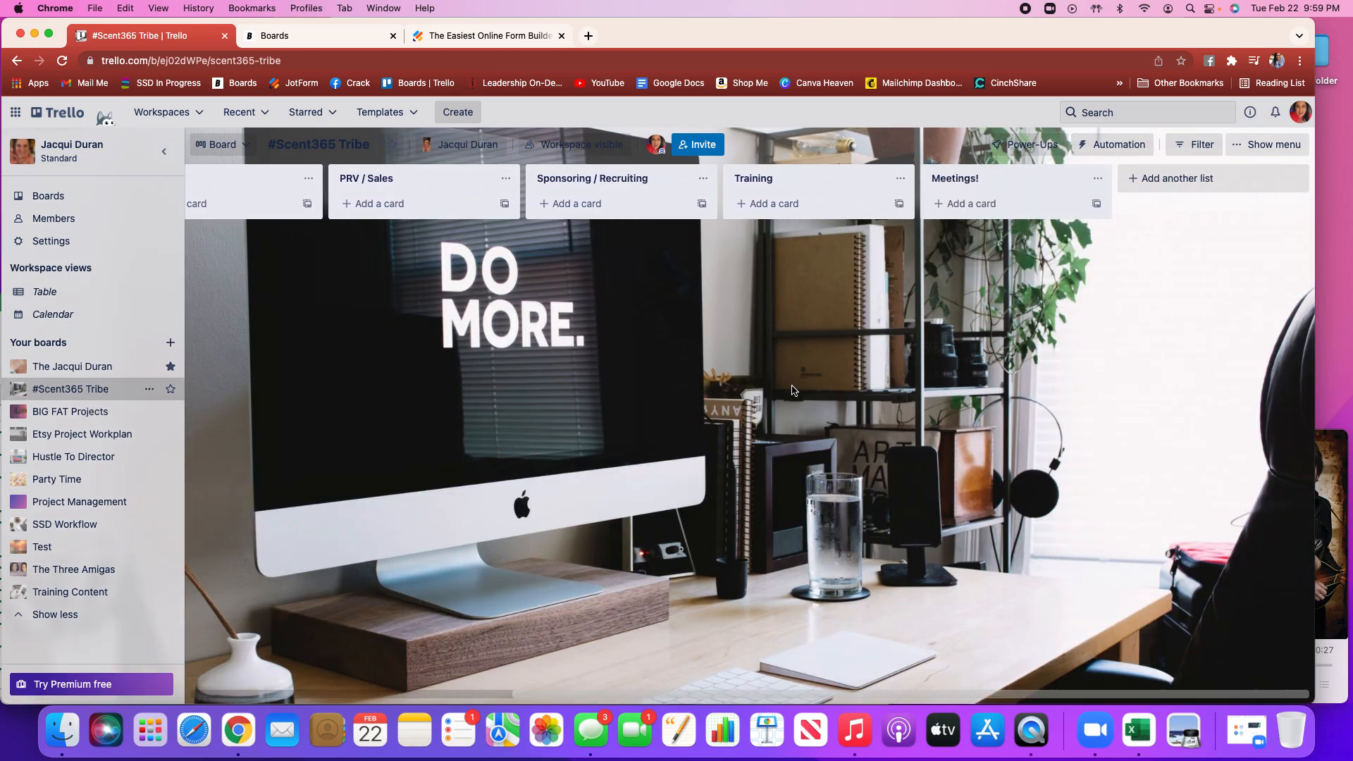
{"action": "scroll", "coordinate": [792, 390], "scroll_direction": "left", "scroll_amount": 10}
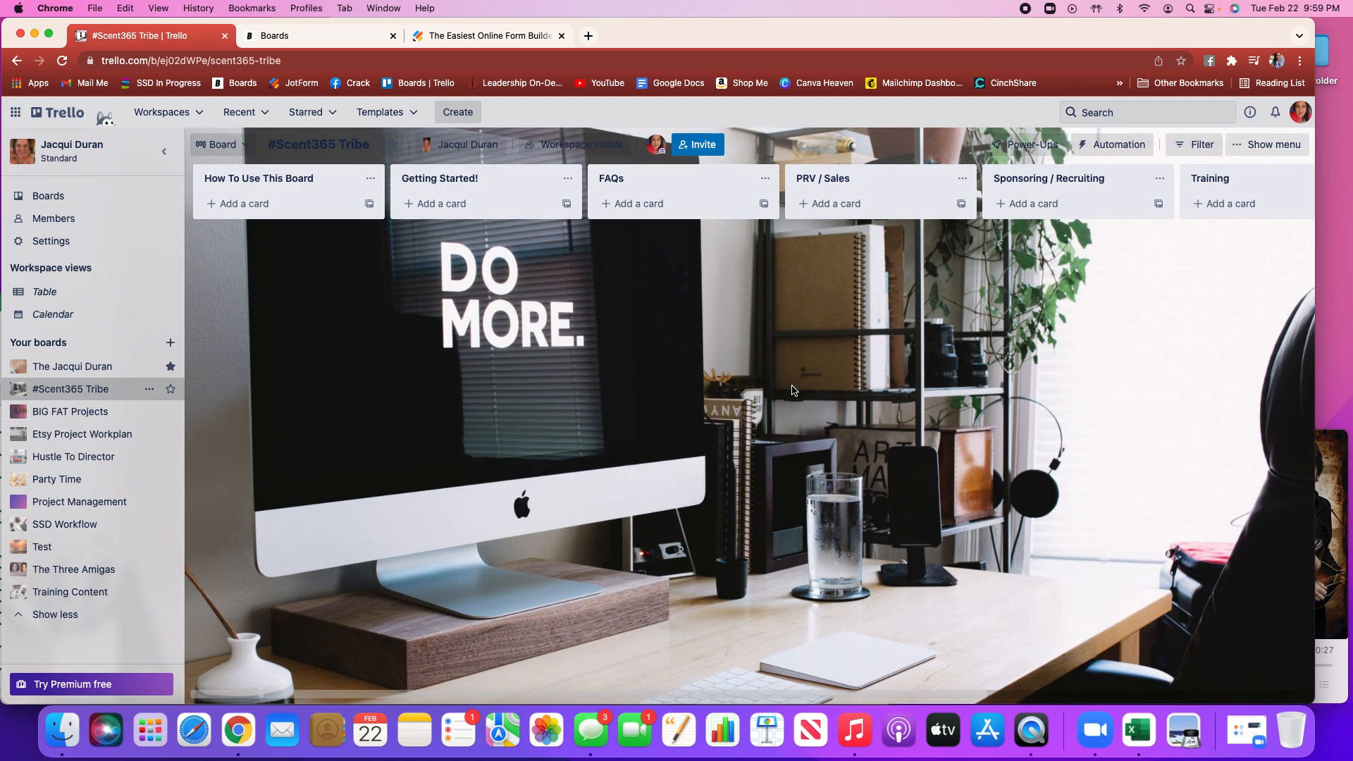
{"action": "scroll", "coordinate": [1140, 396], "scroll_direction": "right", "scroll_amount": 5}
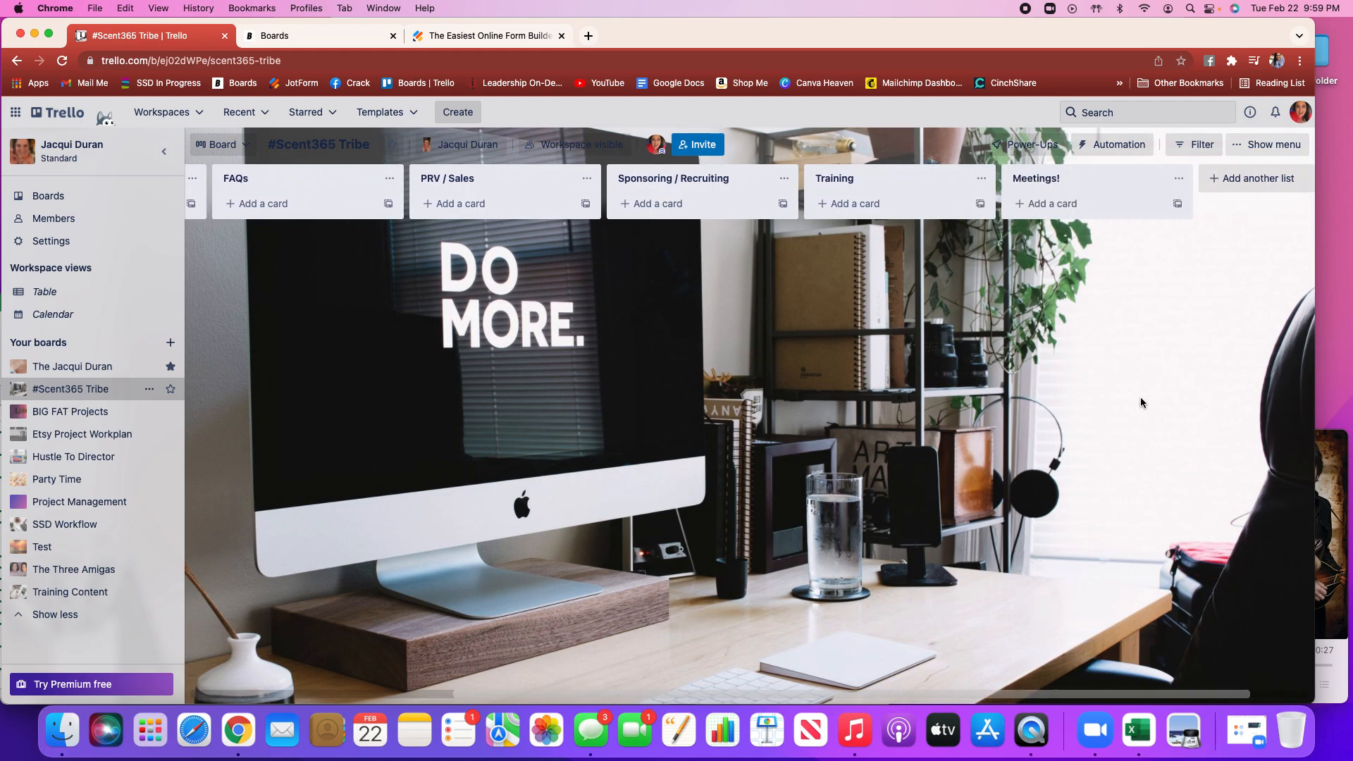
{"action": "scroll", "coordinate": [1141, 399], "scroll_direction": "left", "scroll_amount": 3}
{"action": "scroll", "coordinate": [1140, 402], "scroll_direction": "left", "scroll_amount": 3}
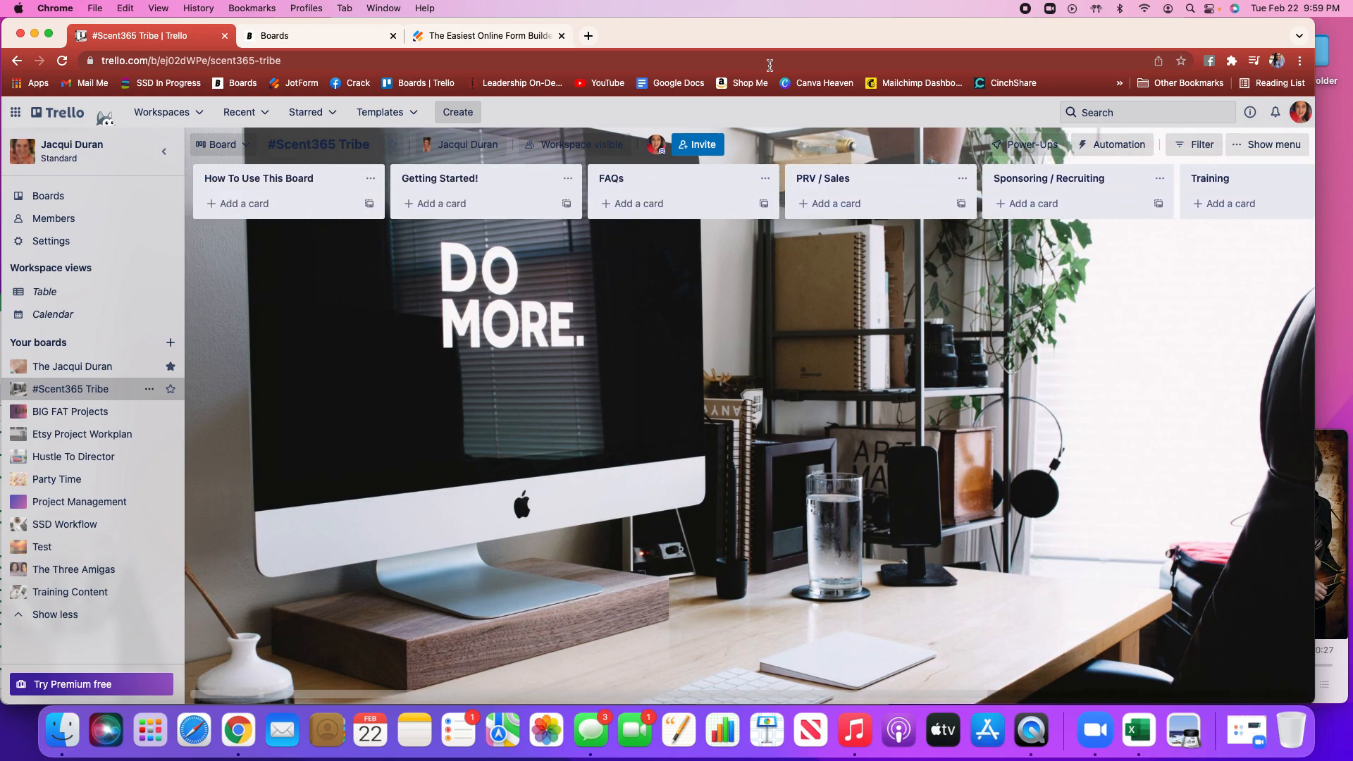
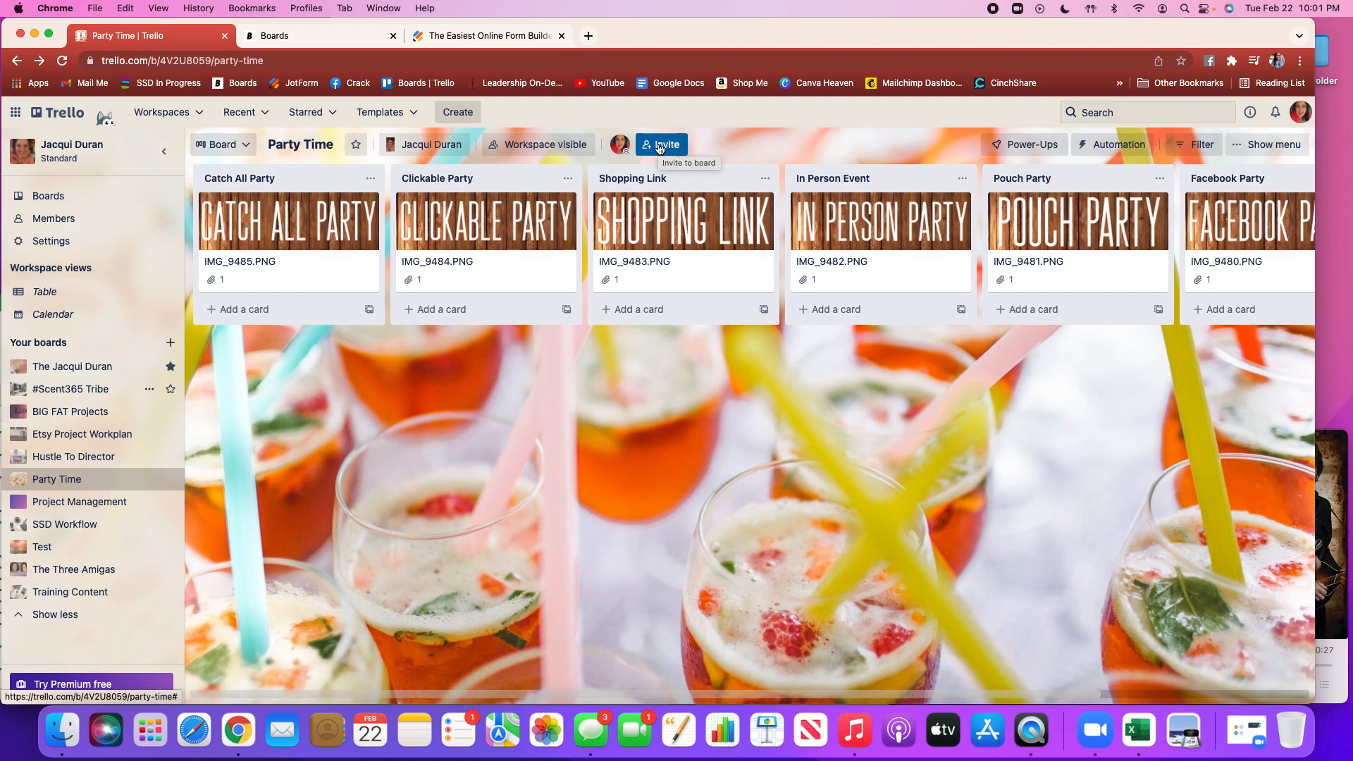
Open the #Scent365 Tribe board, create a board invite link and copy it
{"action": "left_click", "coordinate": [90, 396]}
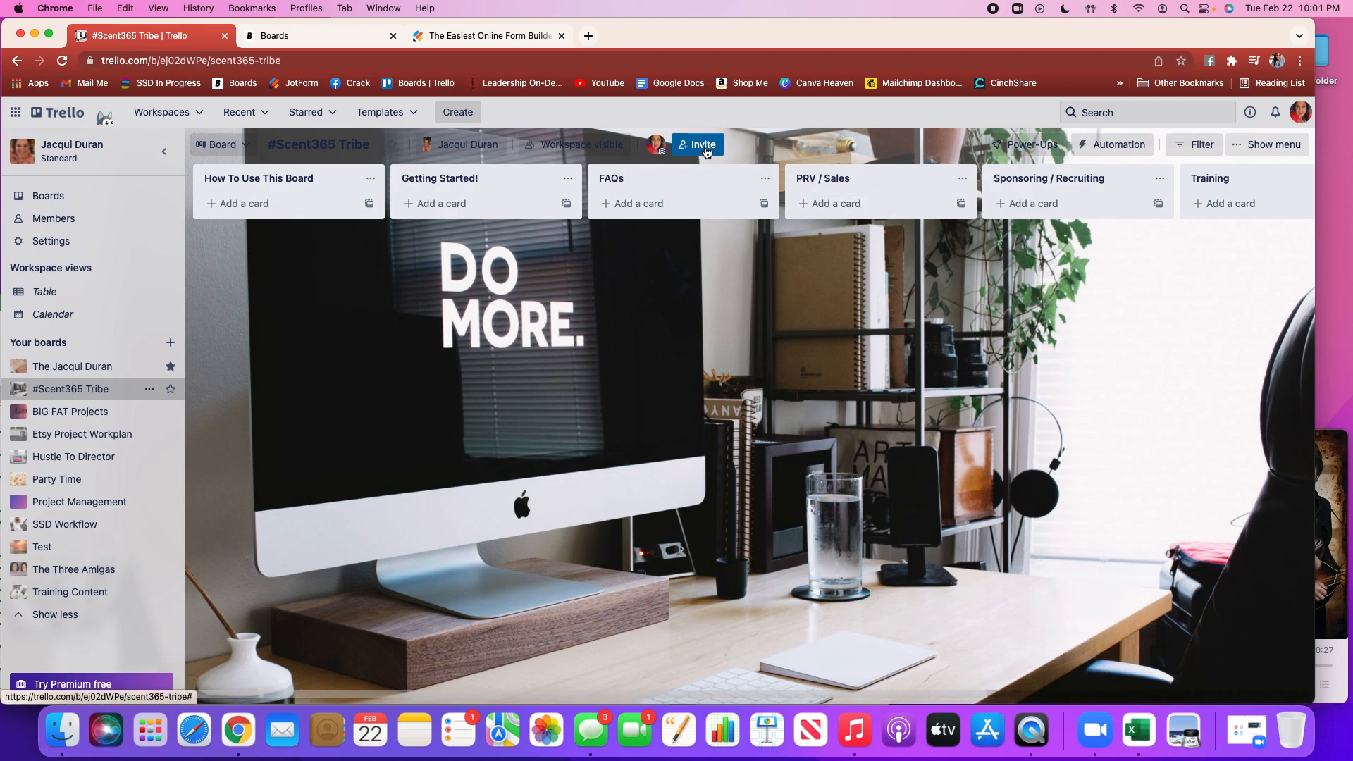
{"action": "left_click", "coordinate": [705, 151]}
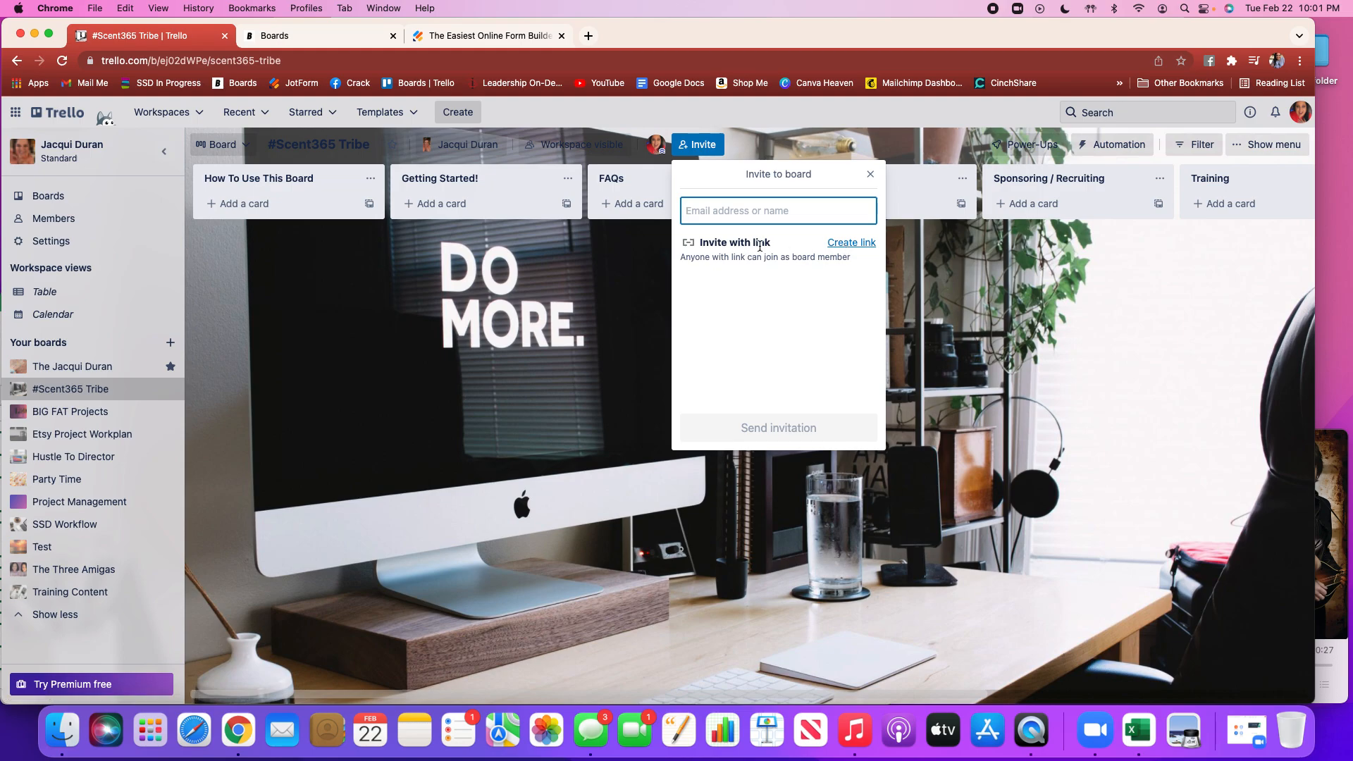
{"action": "left_click", "coordinate": [848, 242]}
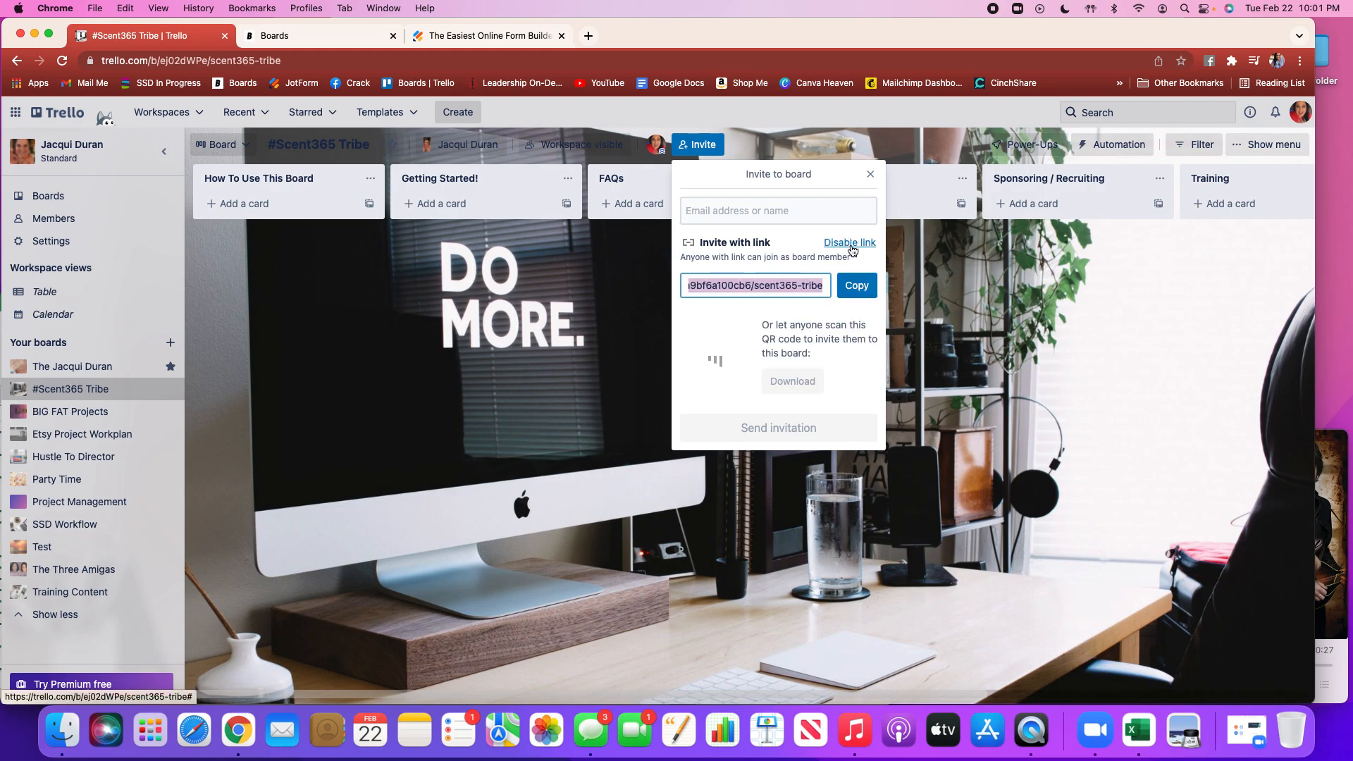
{"action": "left_click", "coordinate": [857, 289]}
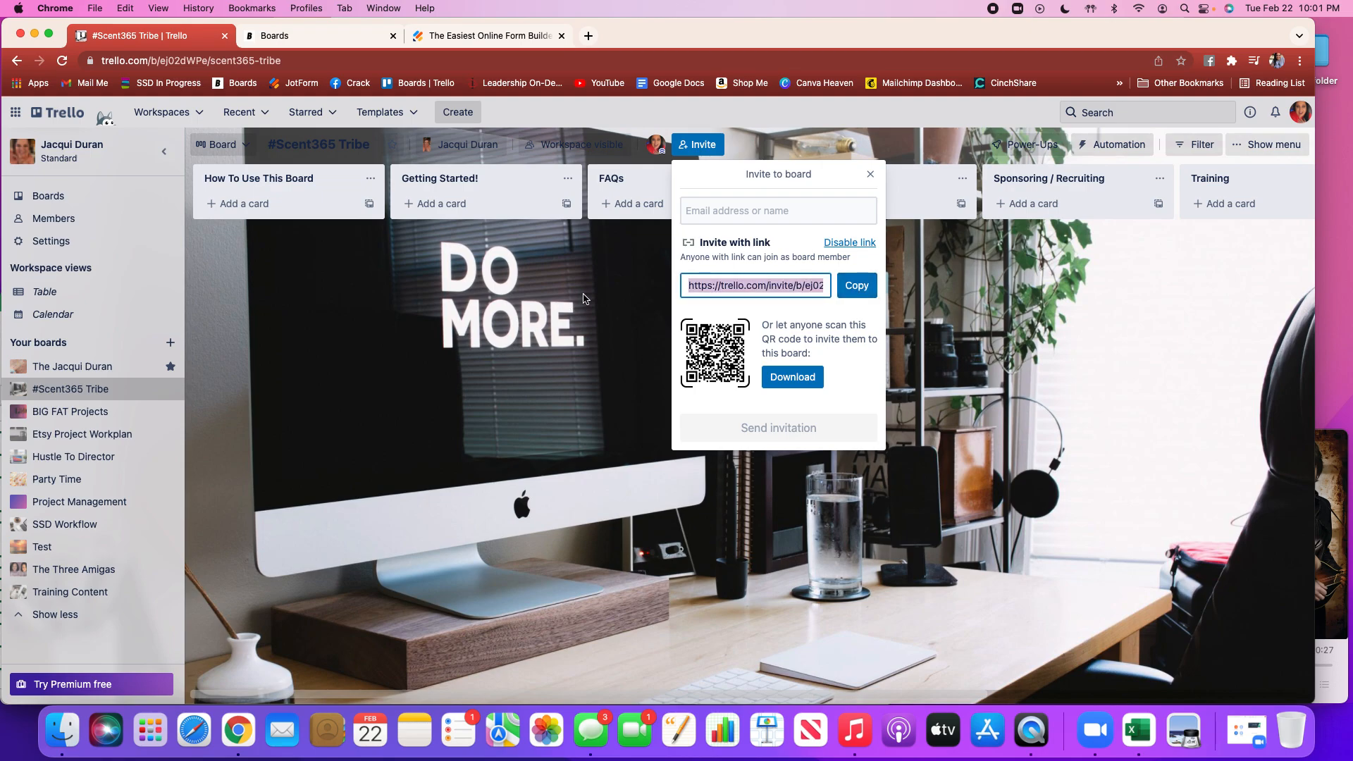
{"action": "left_click", "coordinate": [871, 176]}
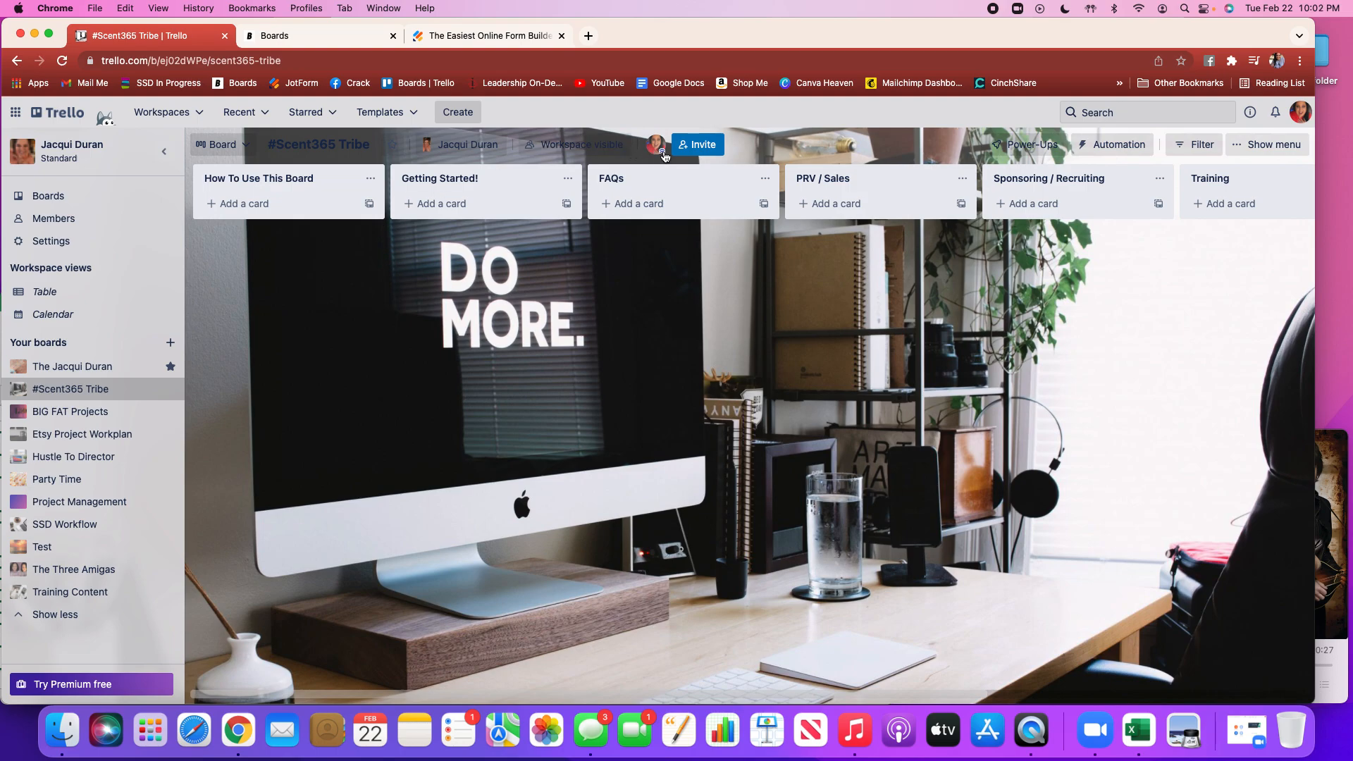
View your own member profile card on the board, then open The Three Amigas board
{"action": "left_click", "coordinate": [663, 151]}
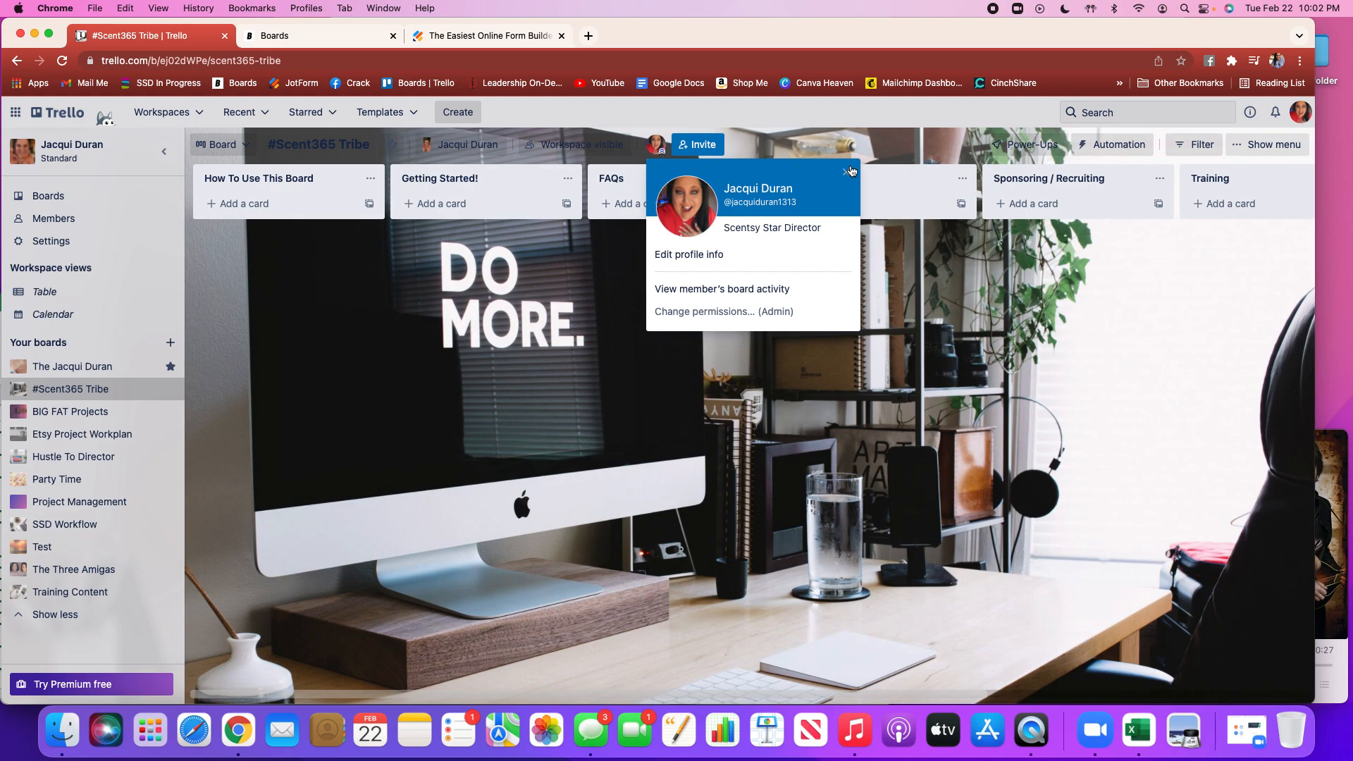
{"action": "left_click", "coordinate": [847, 174]}
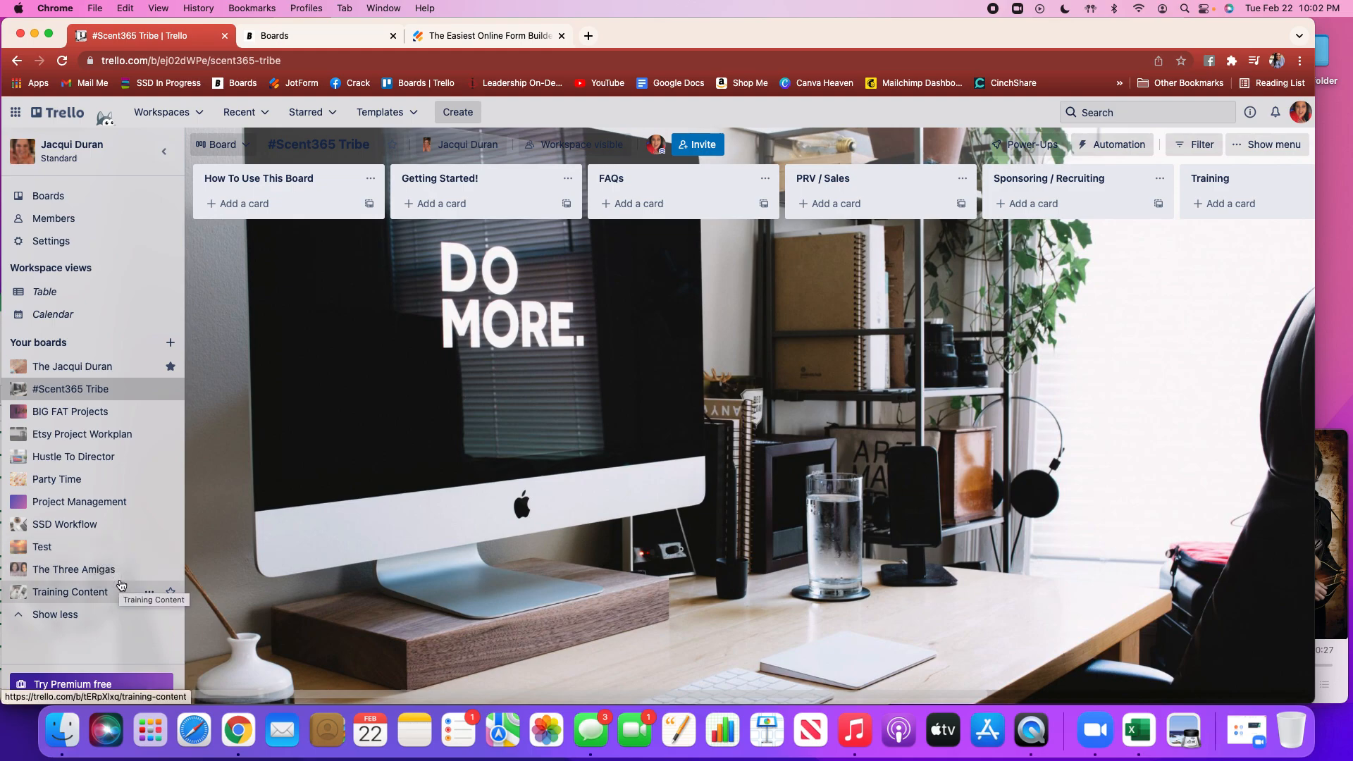
{"action": "left_click", "coordinate": [74, 570]}
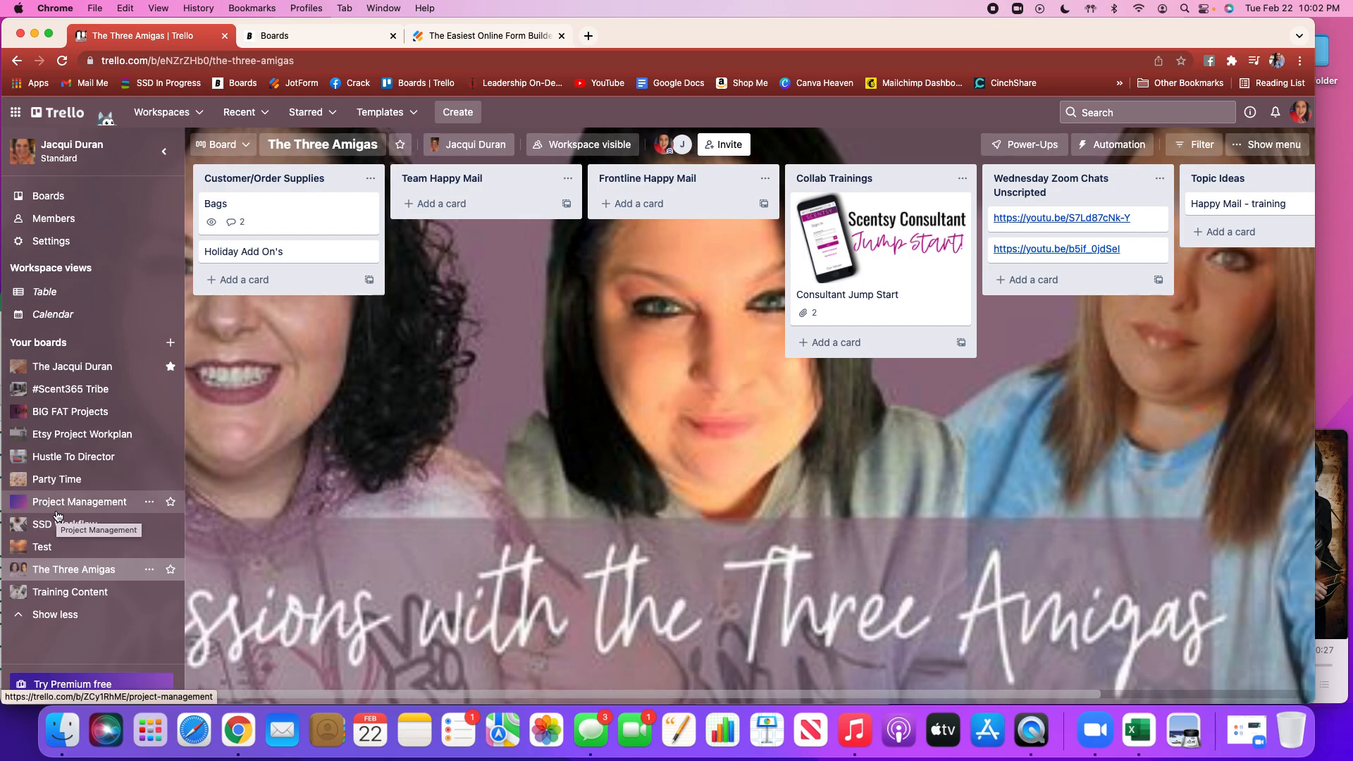
Go to the workspace boards page and open the MOCK Spring/Summer 2022 board in the guest workspace
{"action": "left_click", "coordinate": [59, 200]}
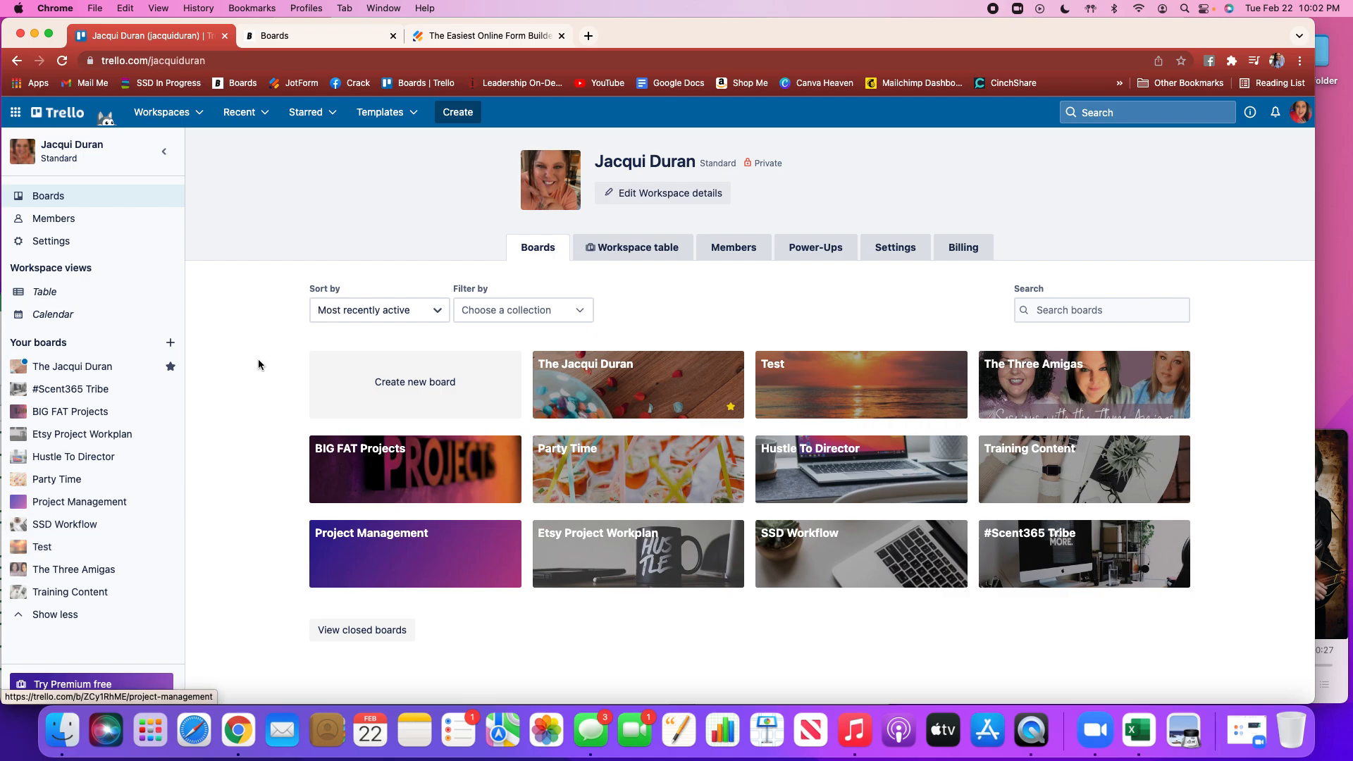
{"action": "left_click", "coordinate": [200, 114]}
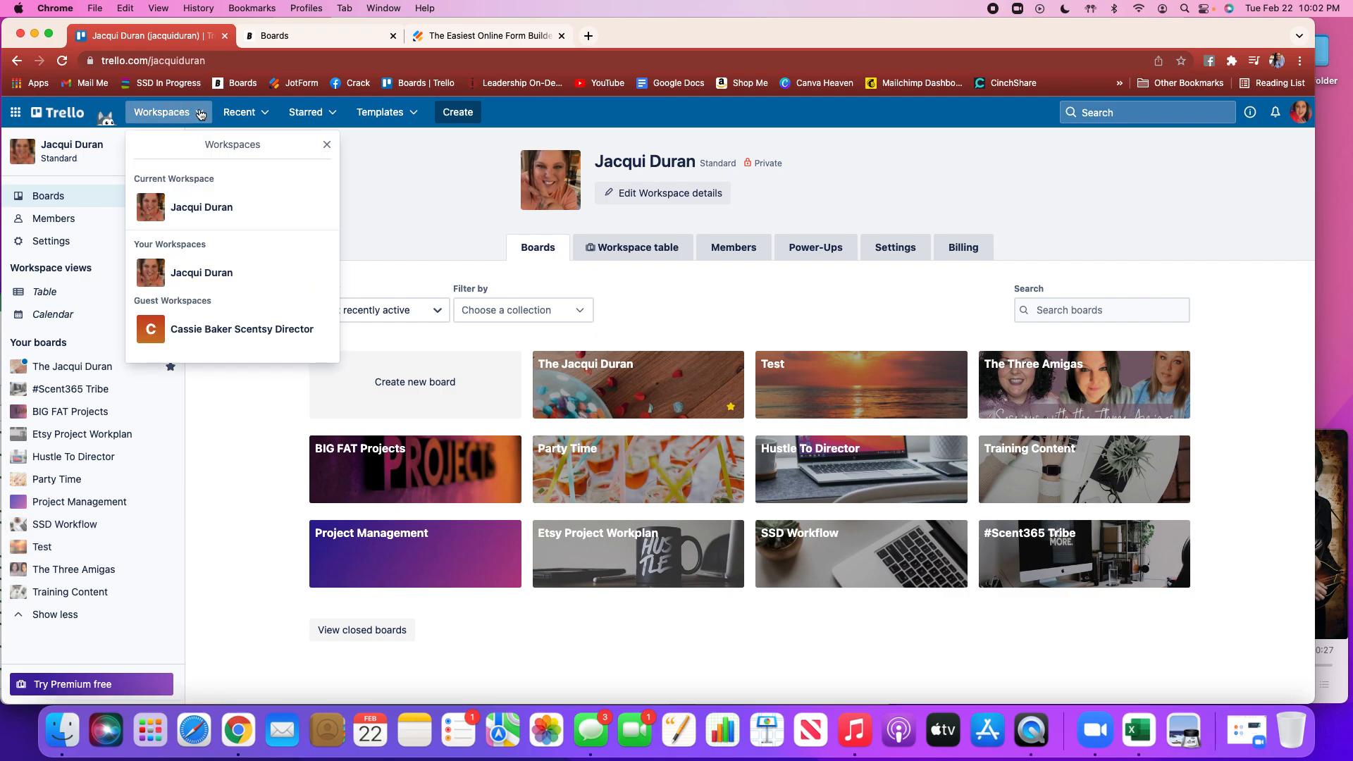
{"action": "left_click", "coordinate": [225, 328]}
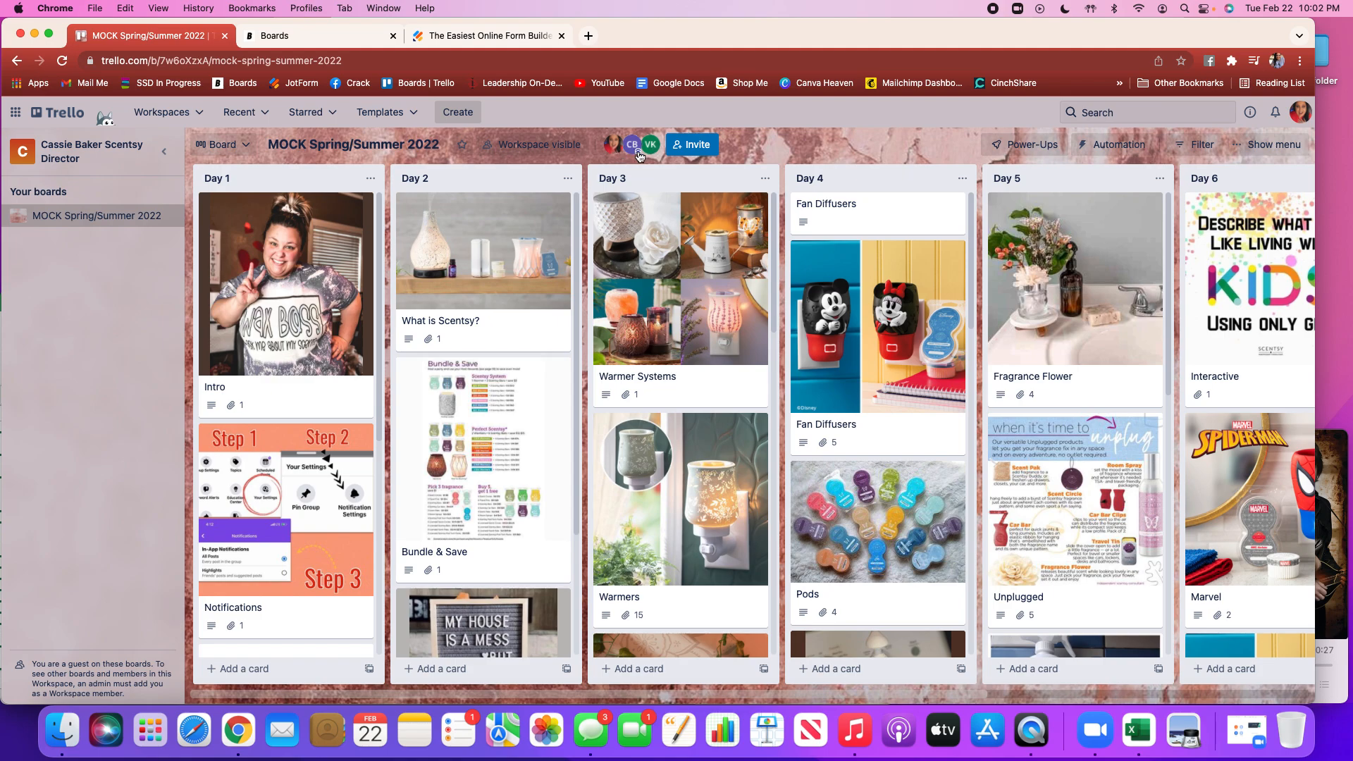
Check another member's profile card and scroll through the activity feed in the board menu
{"action": "left_click", "coordinate": [638, 151]}
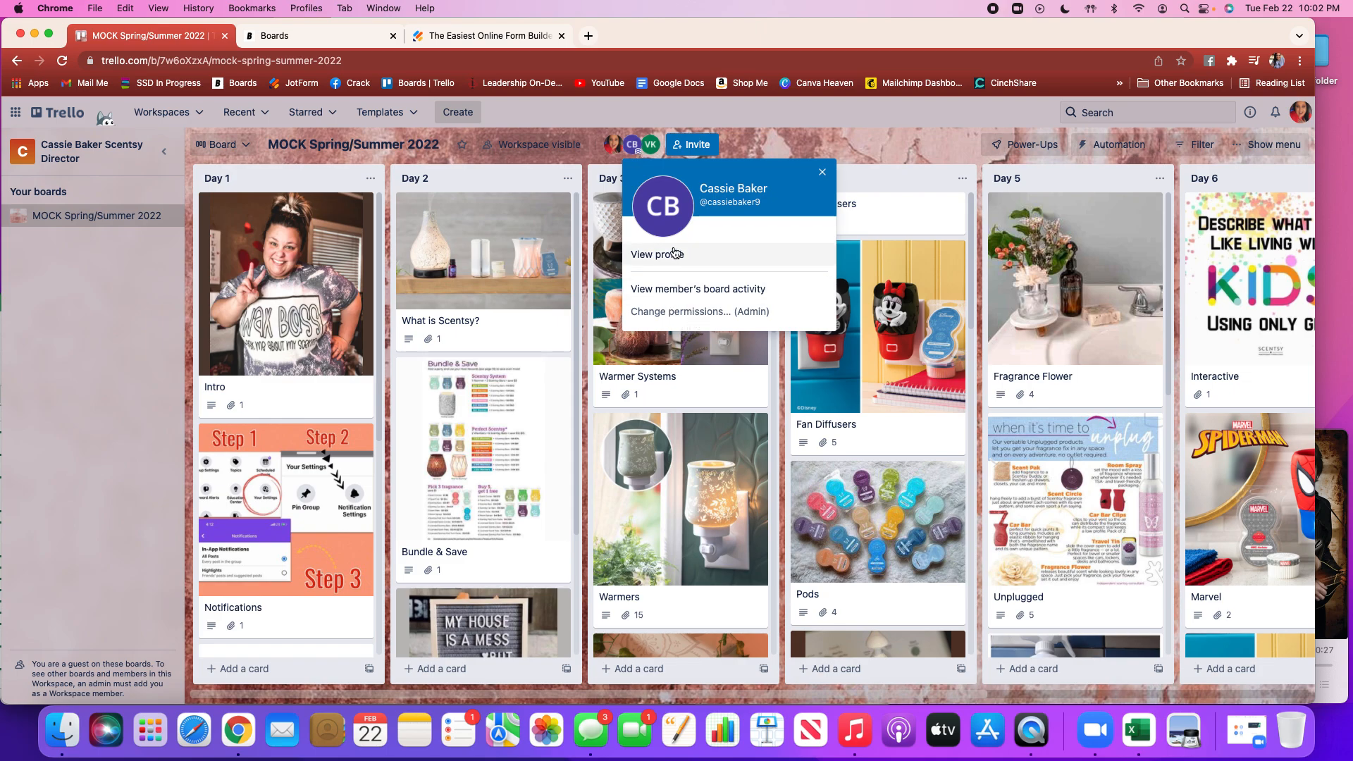
{"action": "left_click", "coordinate": [821, 174]}
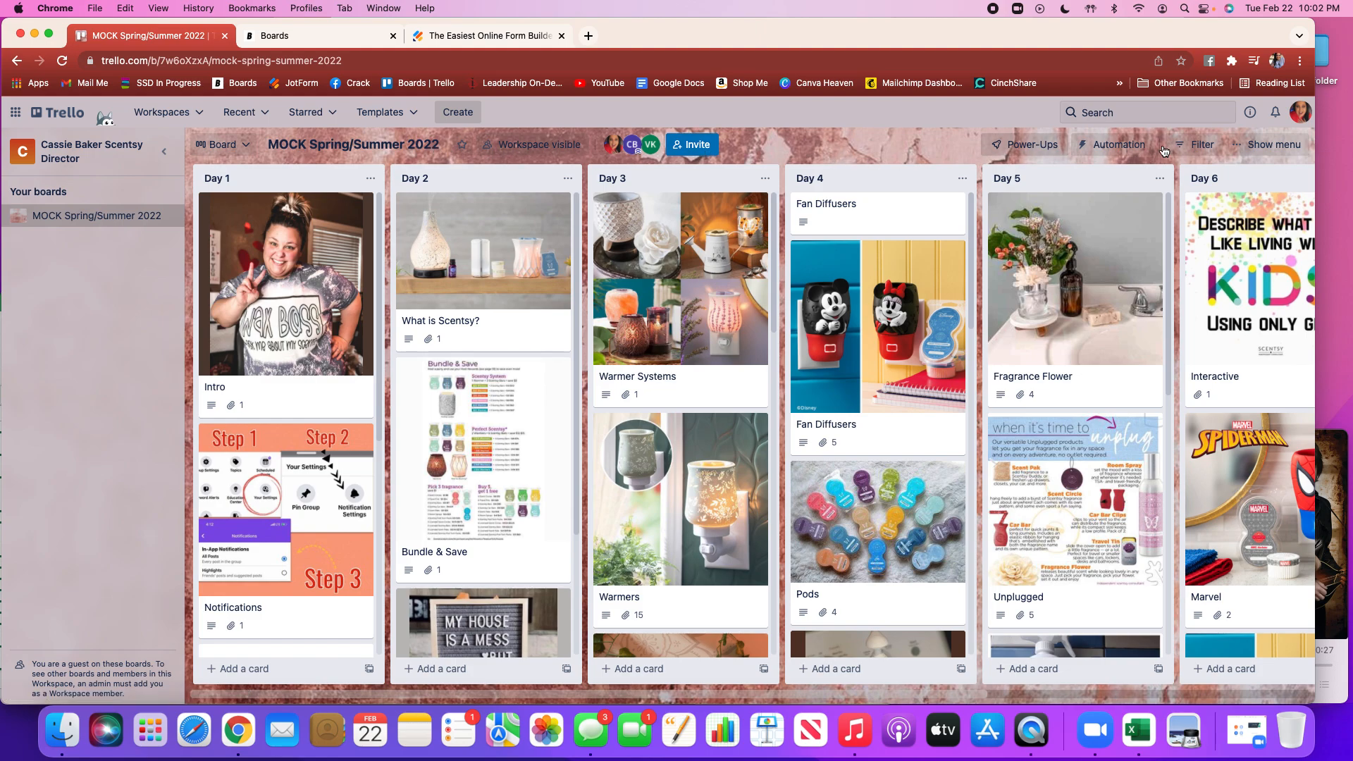
{"action": "left_click", "coordinate": [1254, 146]}
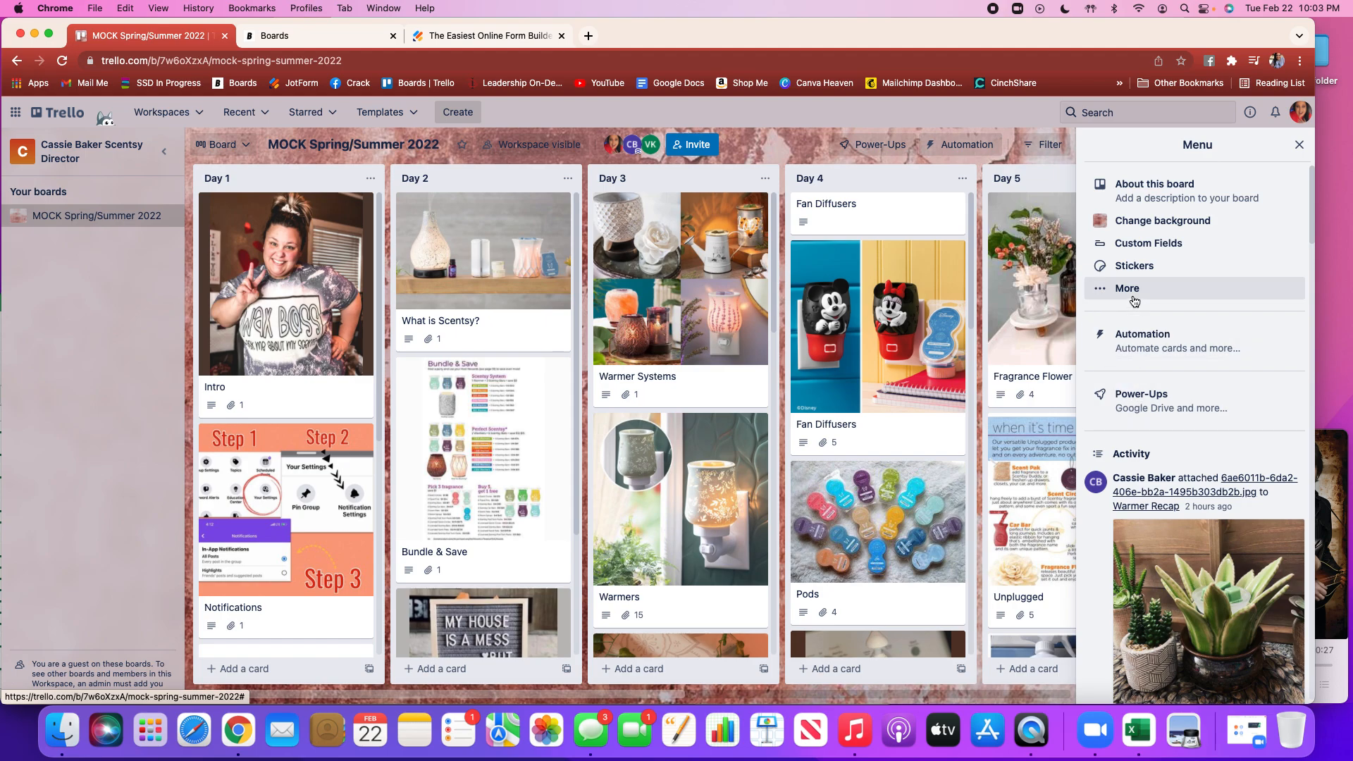
{"action": "scroll", "coordinate": [1131, 303], "scroll_direction": "down", "scroll_amount": 5}
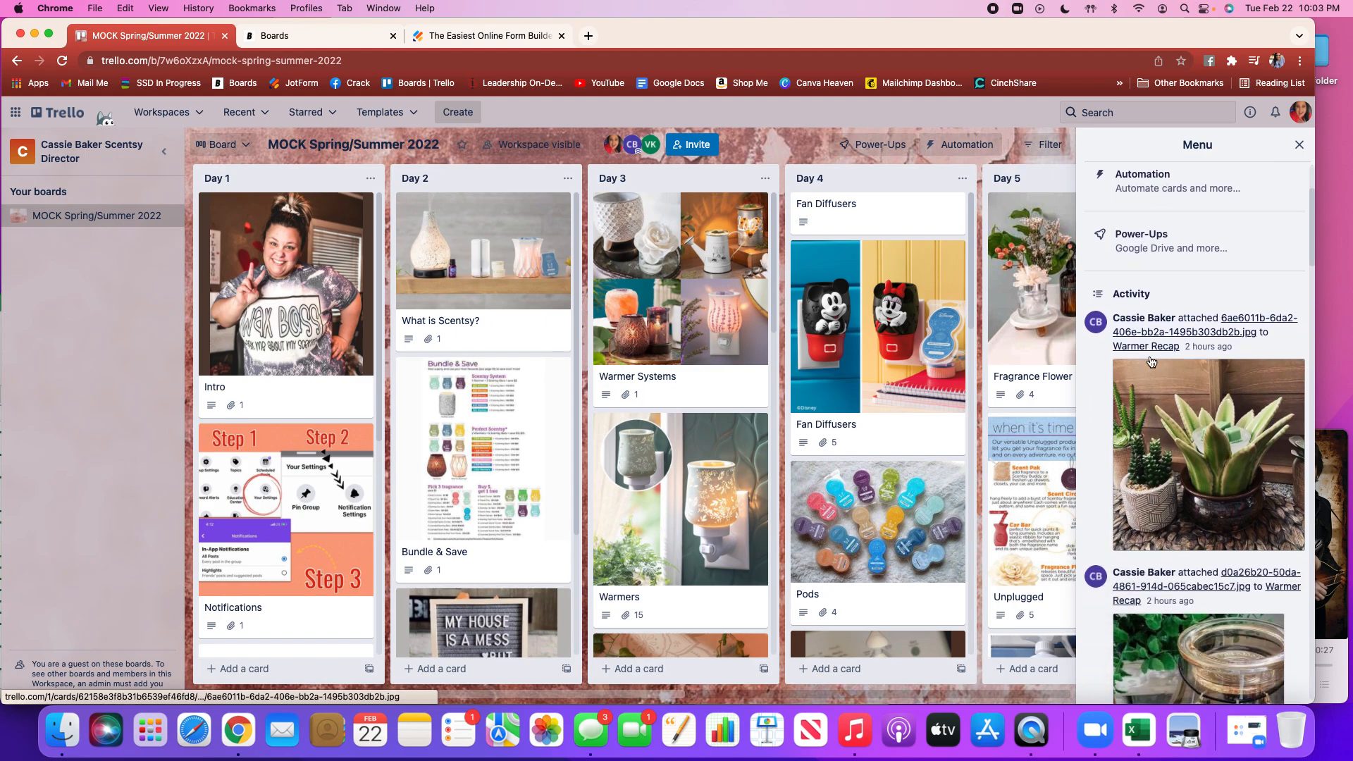
{"action": "scroll", "coordinate": [1161, 501], "scroll_direction": "down", "scroll_amount": 10}
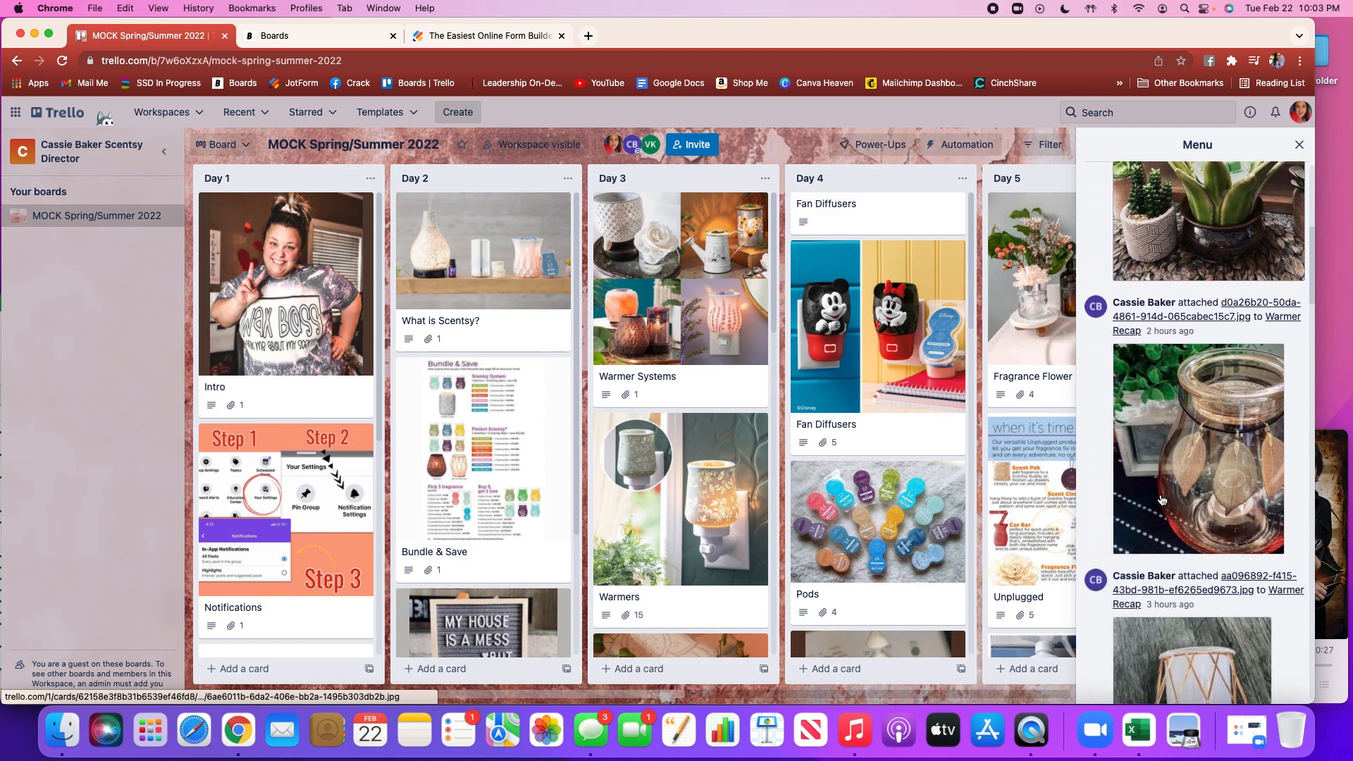
{"action": "scroll", "coordinate": [1162, 500], "scroll_direction": "down", "scroll_amount": 8}
{"action": "scroll", "coordinate": [1162, 501], "scroll_direction": "up", "scroll_amount": 20}
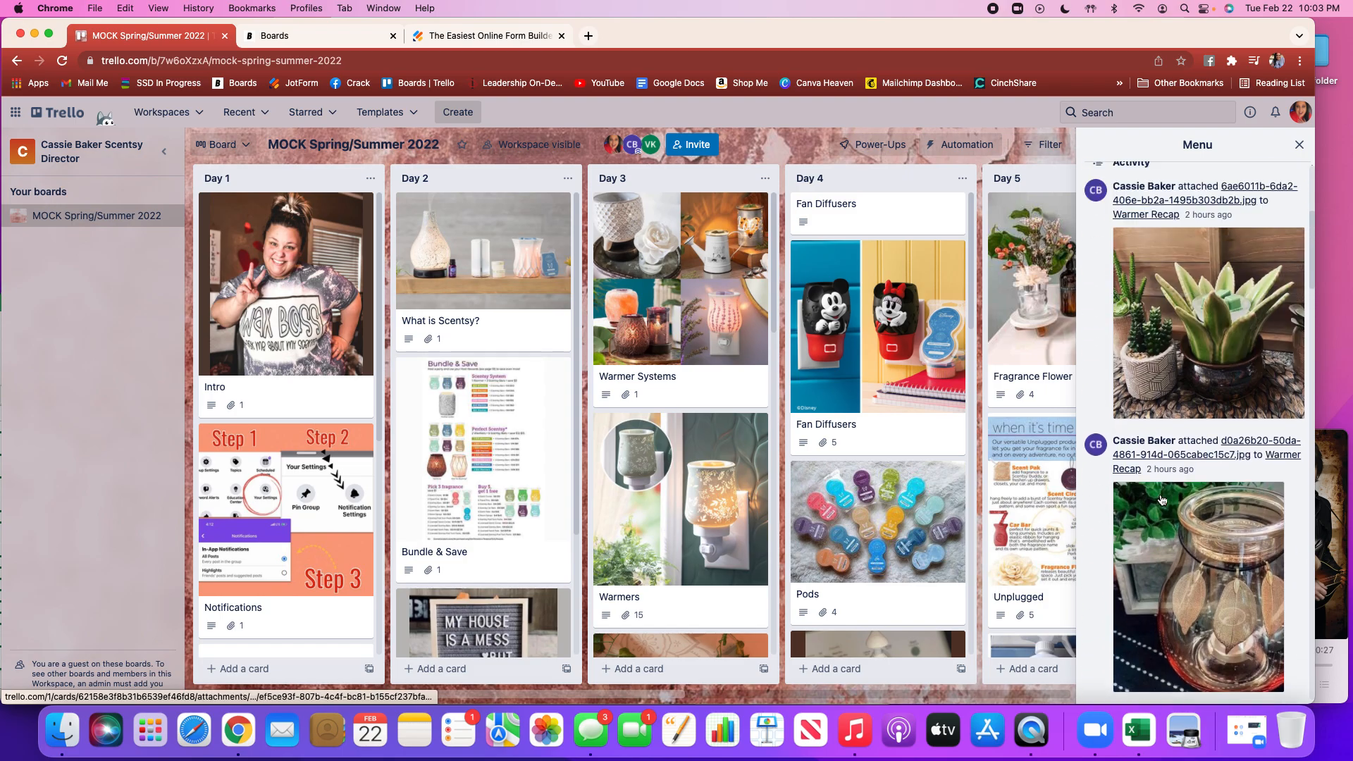
{"action": "left_click", "coordinate": [1299, 145]}
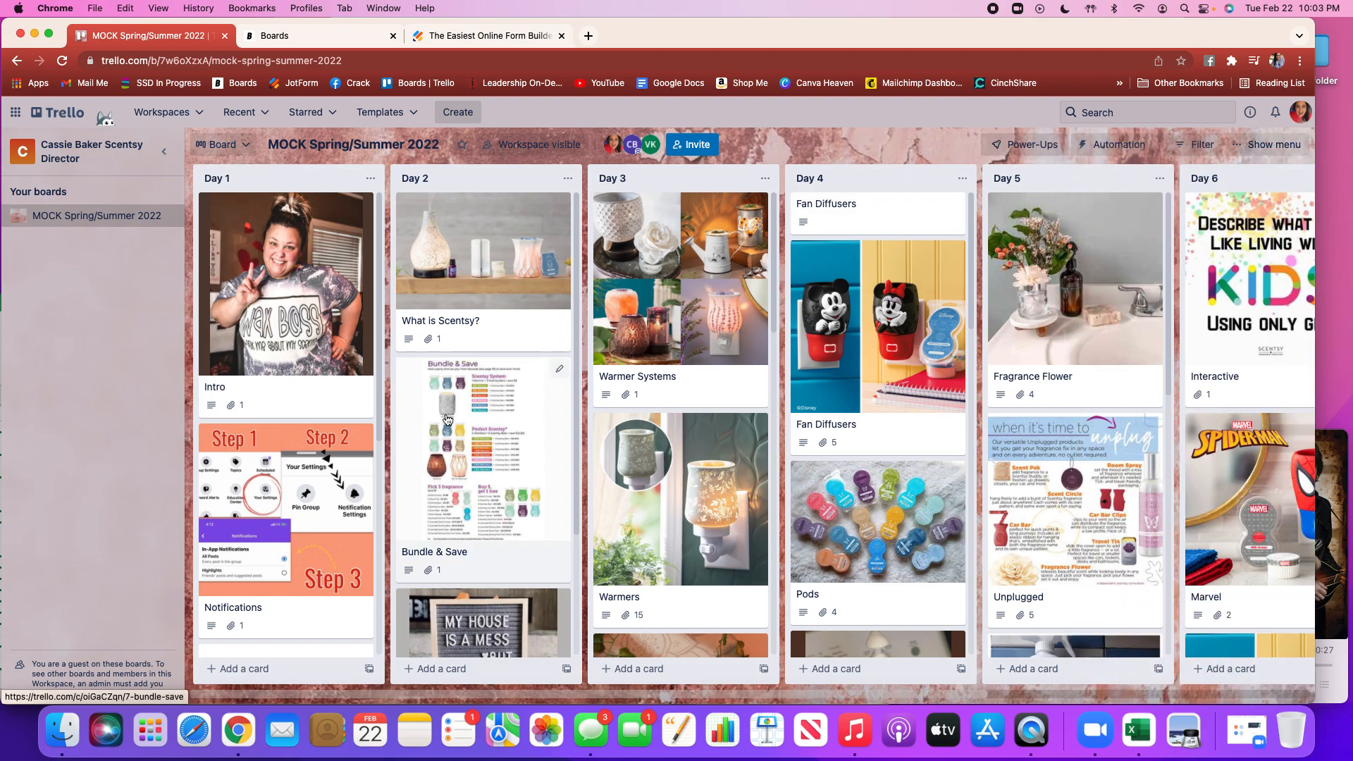
Move the Intro card below the Notifications card in the Day 1 list
{"action": "left_click_drag", "start_coordinate": [307, 326], "coordinate": [297, 491]}
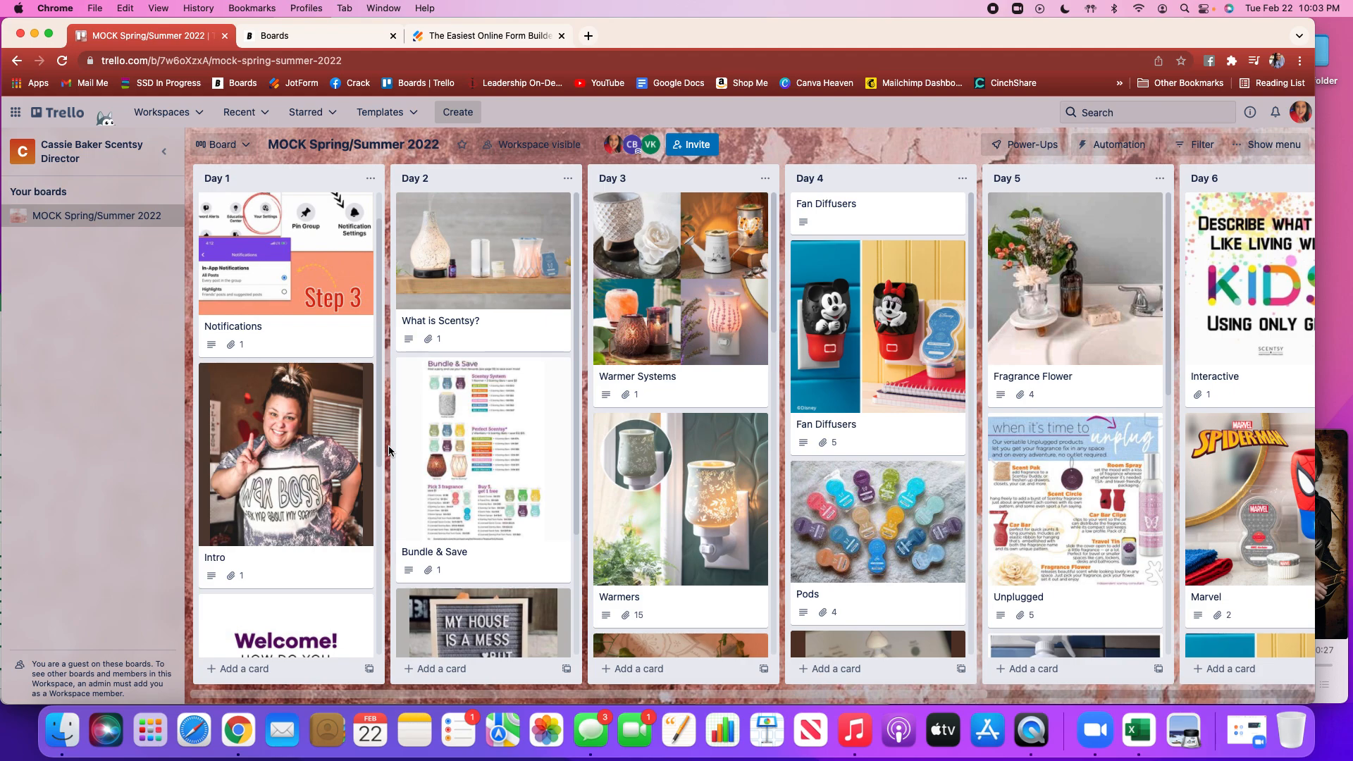
{"action": "scroll", "coordinate": [380, 451], "scroll_direction": "up", "scroll_amount": 2}
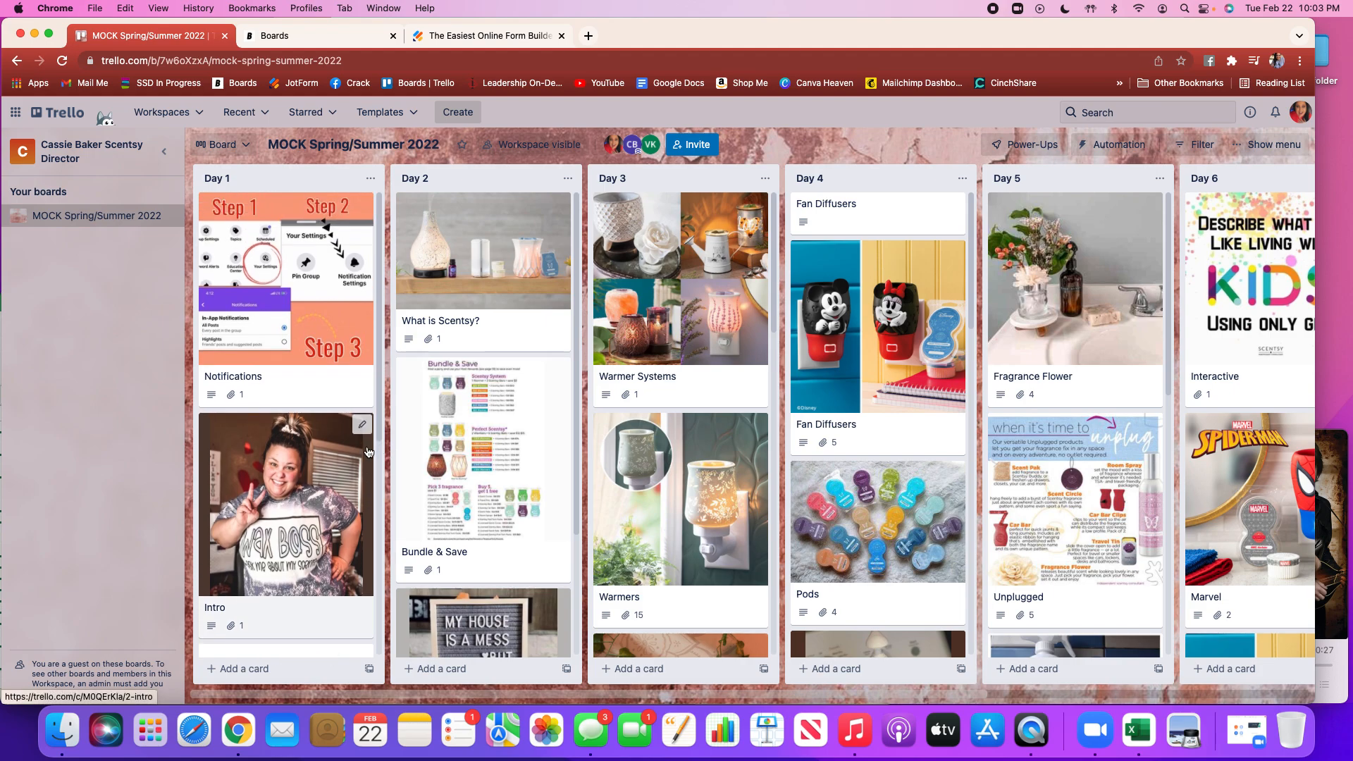
Open the board's full activity view from the menu and scroll through it
{"action": "left_click", "coordinate": [1243, 148]}
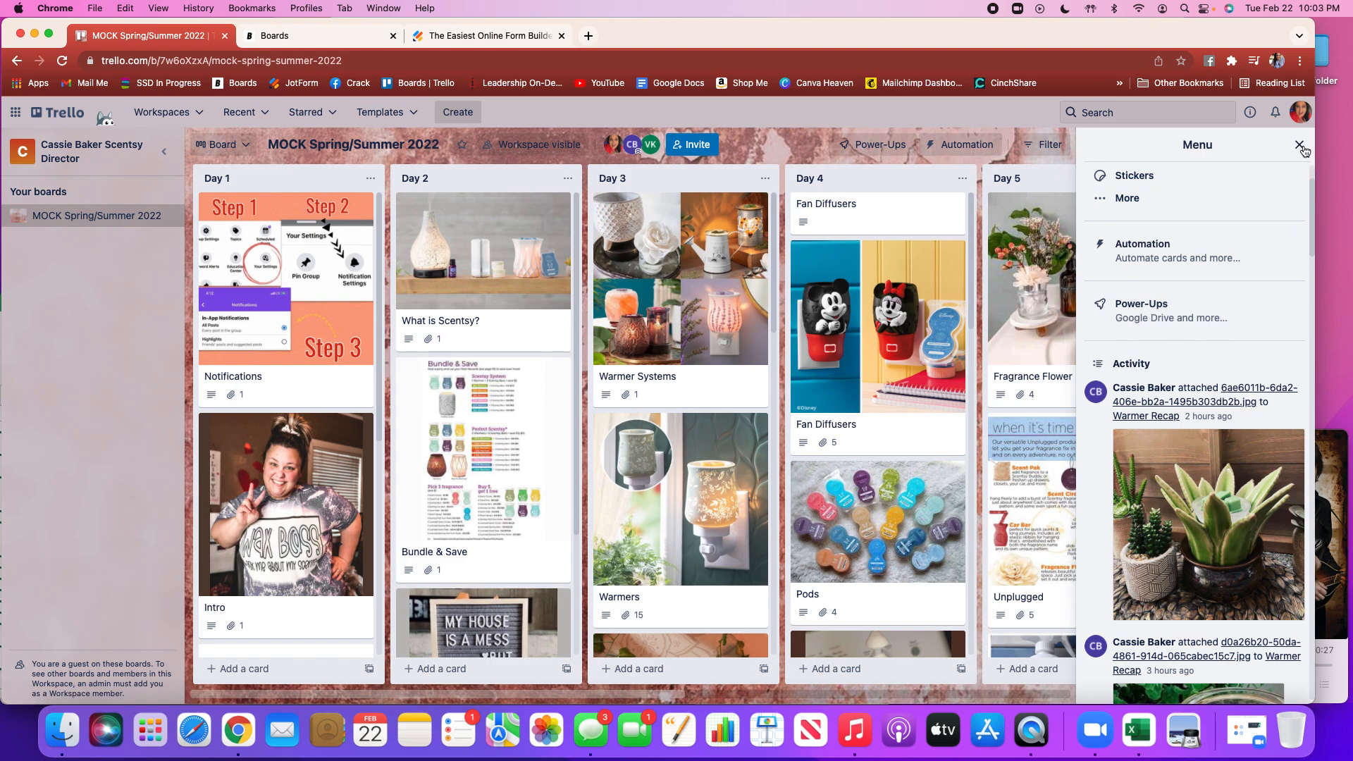
{"action": "left_click", "coordinate": [1133, 363]}
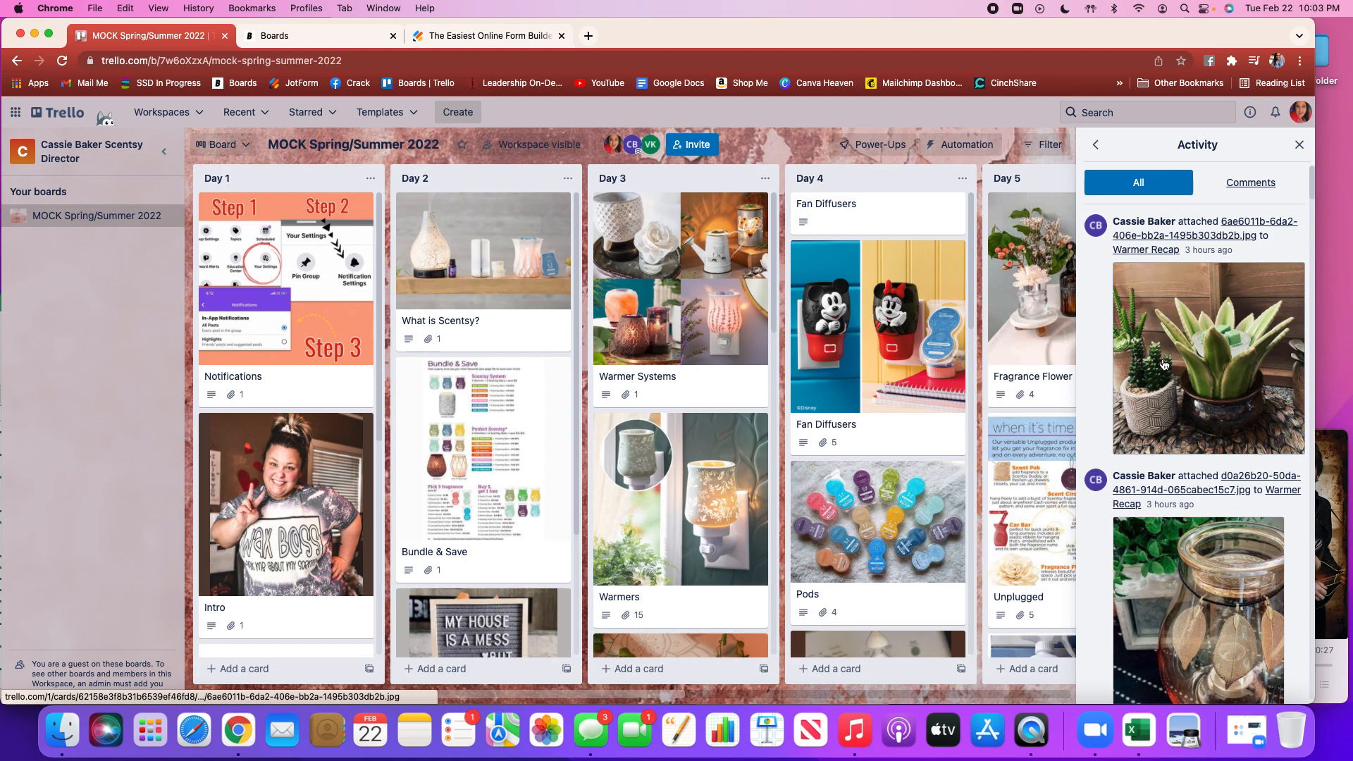
{"action": "scroll", "coordinate": [1164, 365], "scroll_direction": "down", "scroll_amount": 10}
{"action": "scroll", "coordinate": [1164, 365], "scroll_direction": "up", "scroll_amount": 10}
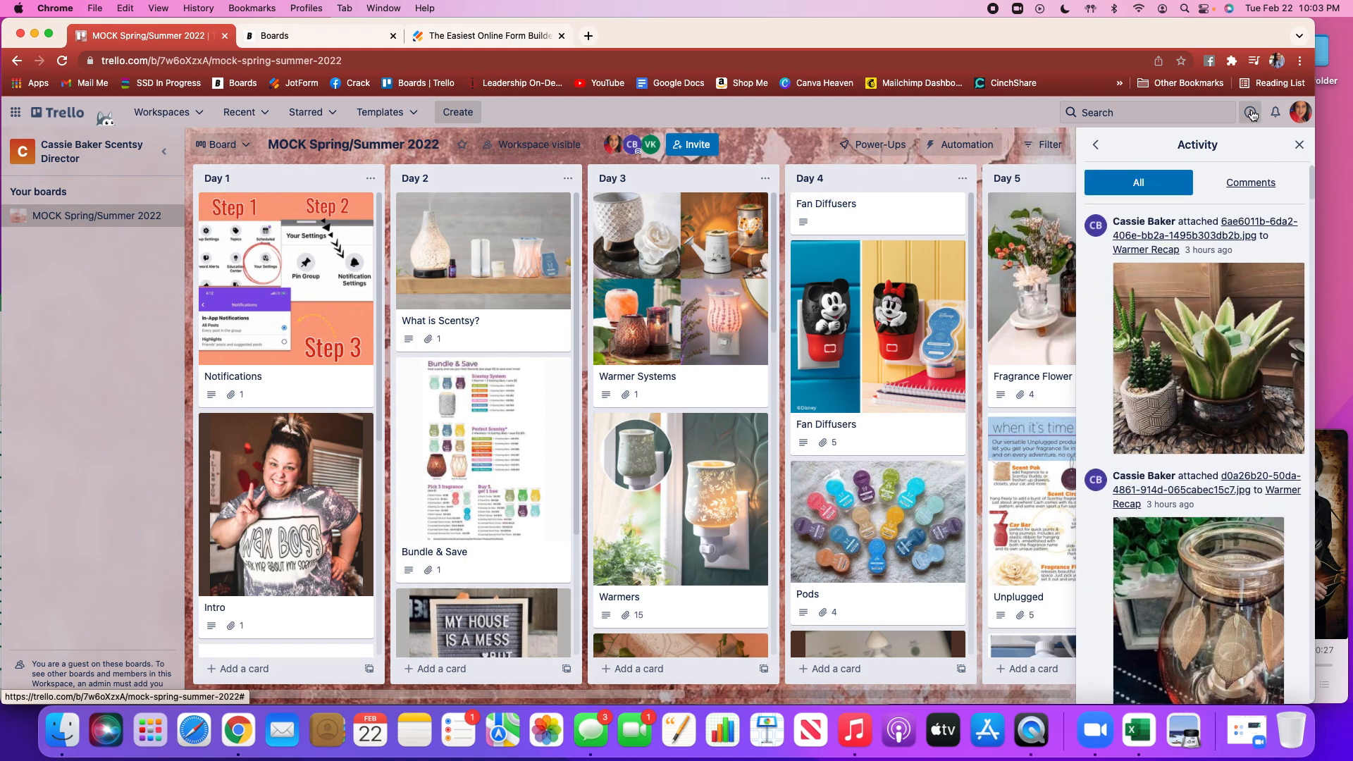
{"action": "left_click", "coordinate": [1298, 145]}
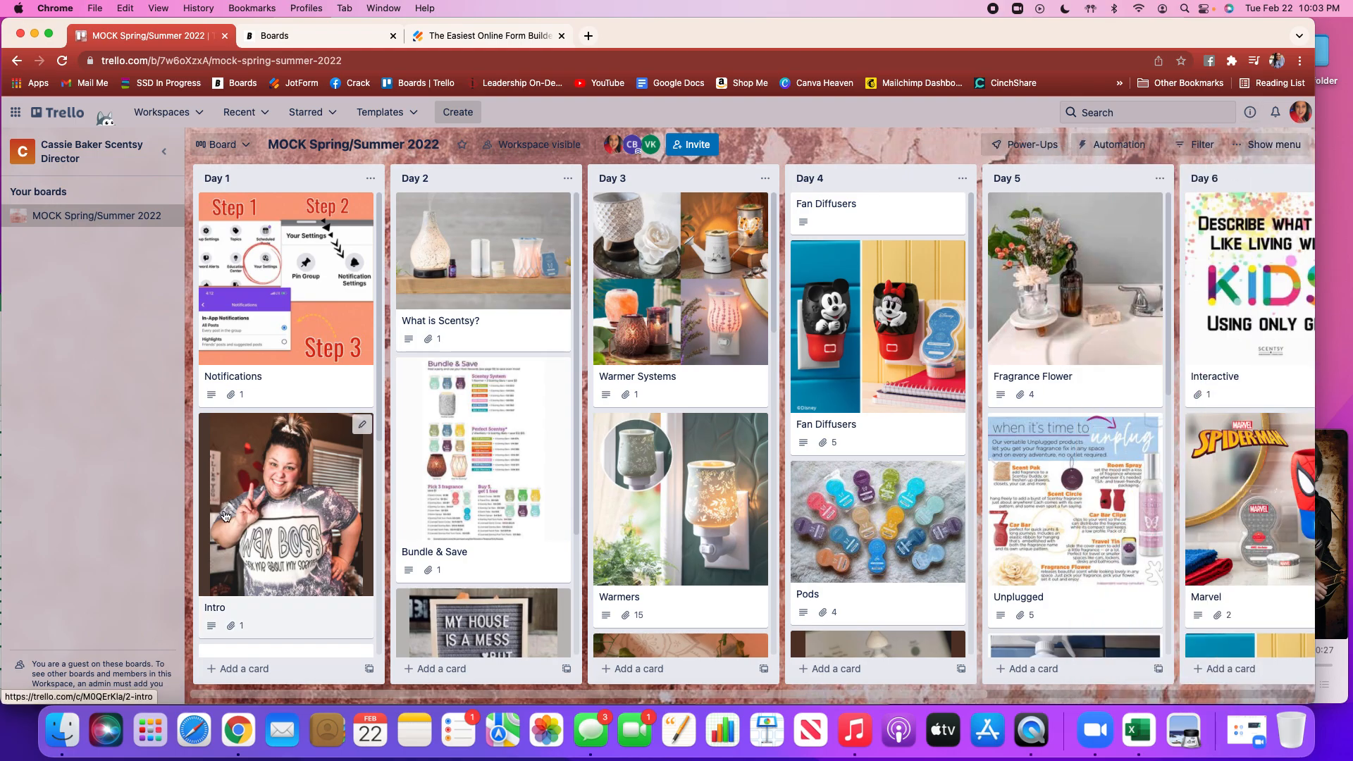
Move the Intro card back to the top of the Day 1 list and browse the lists out to Day 7
{"action": "left_click_drag", "start_coordinate": [269, 490], "coordinate": [253, 281]}
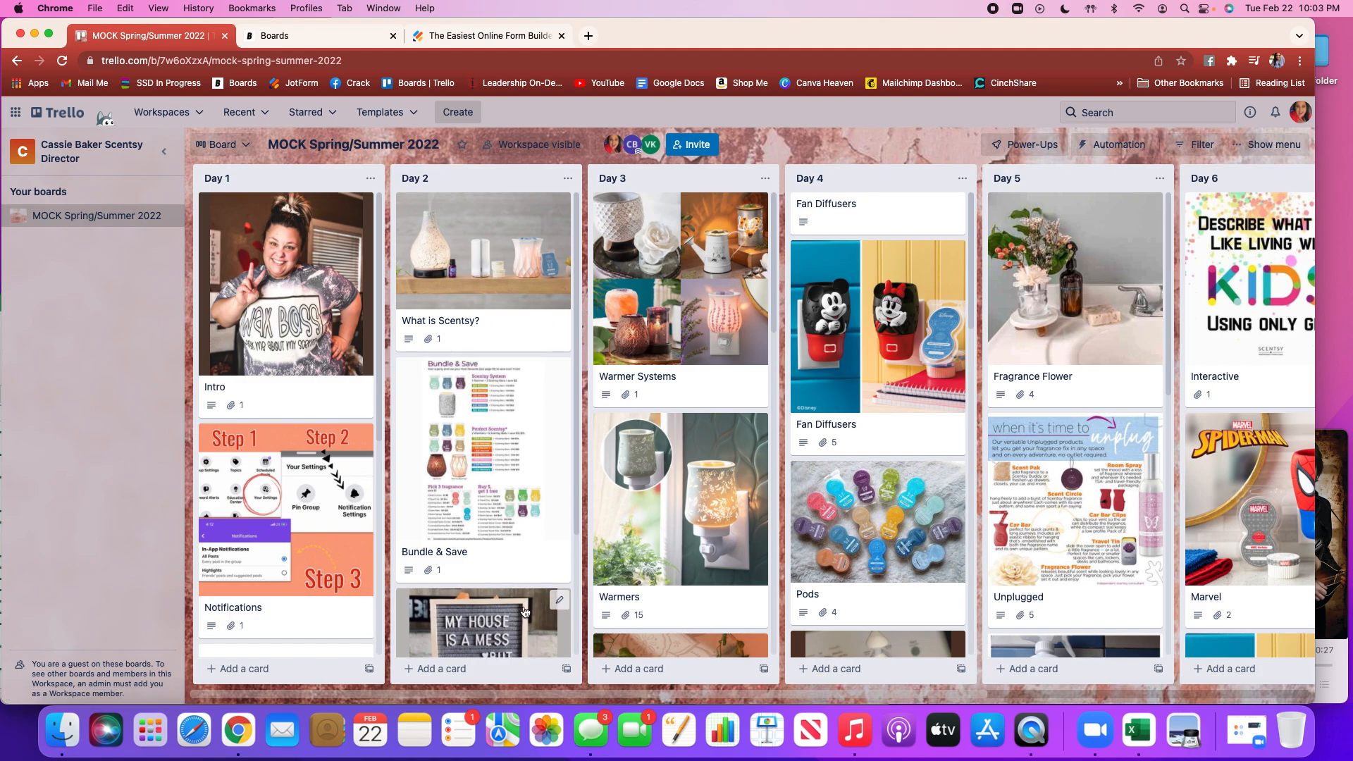
{"action": "scroll", "coordinate": [670, 468], "scroll_direction": "right", "scroll_amount": 6}
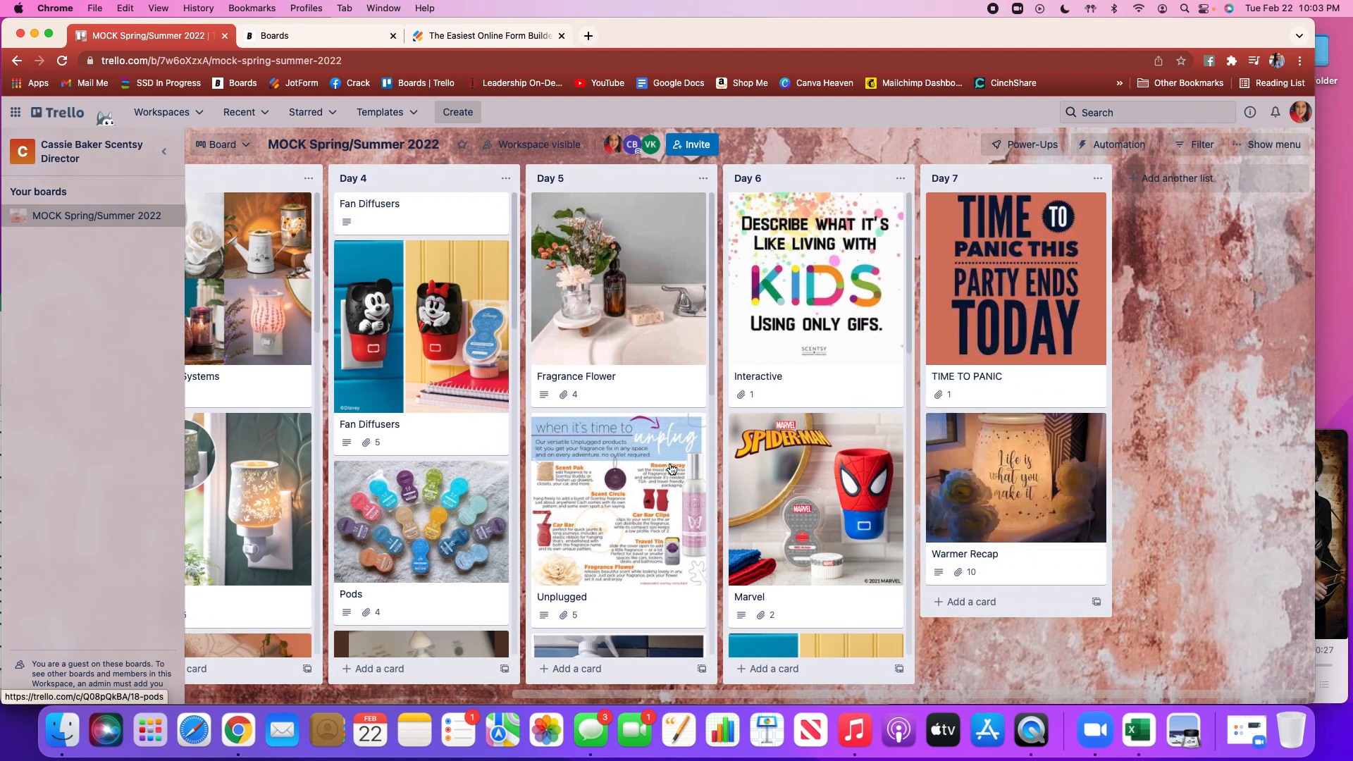
{"action": "scroll", "coordinate": [671, 469], "scroll_direction": "left", "scroll_amount": 6}
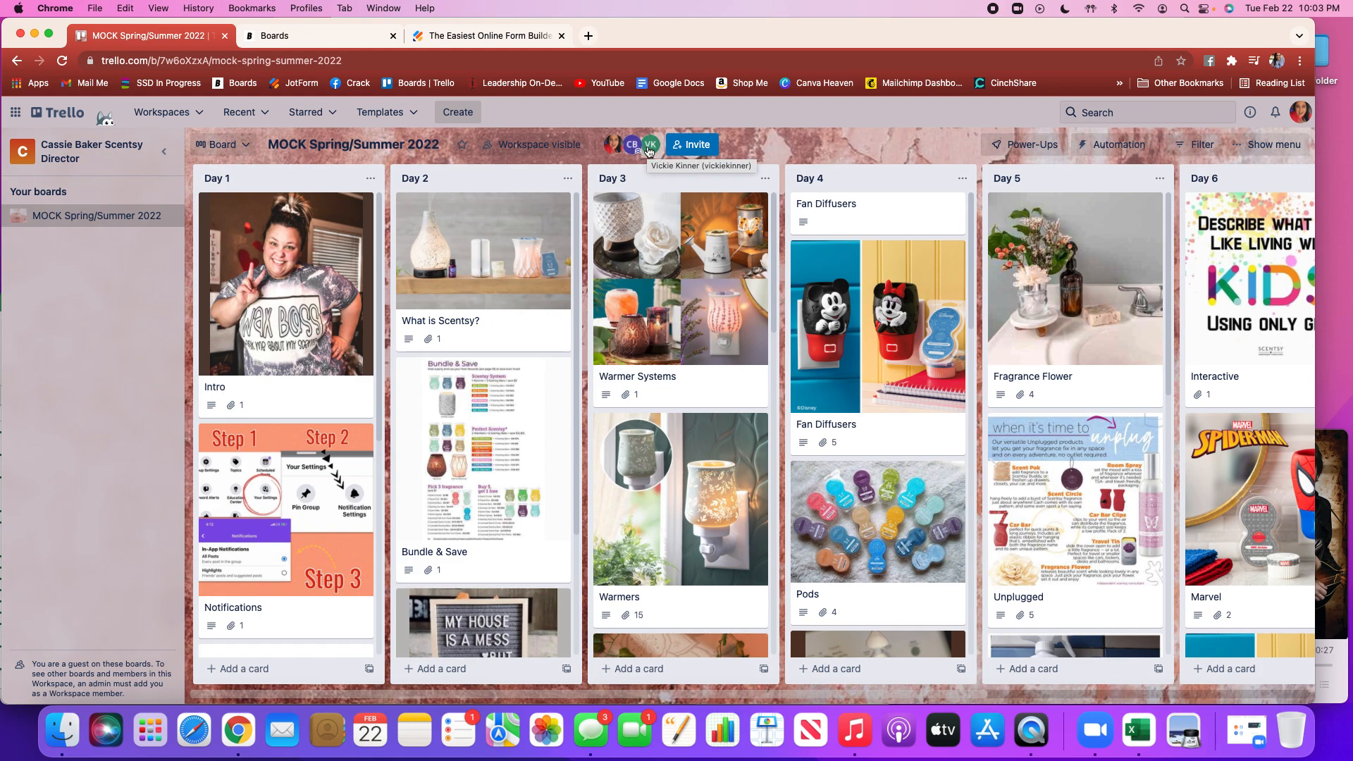
Go to the Trello home page
{"action": "left_click", "coordinate": [68, 118]}
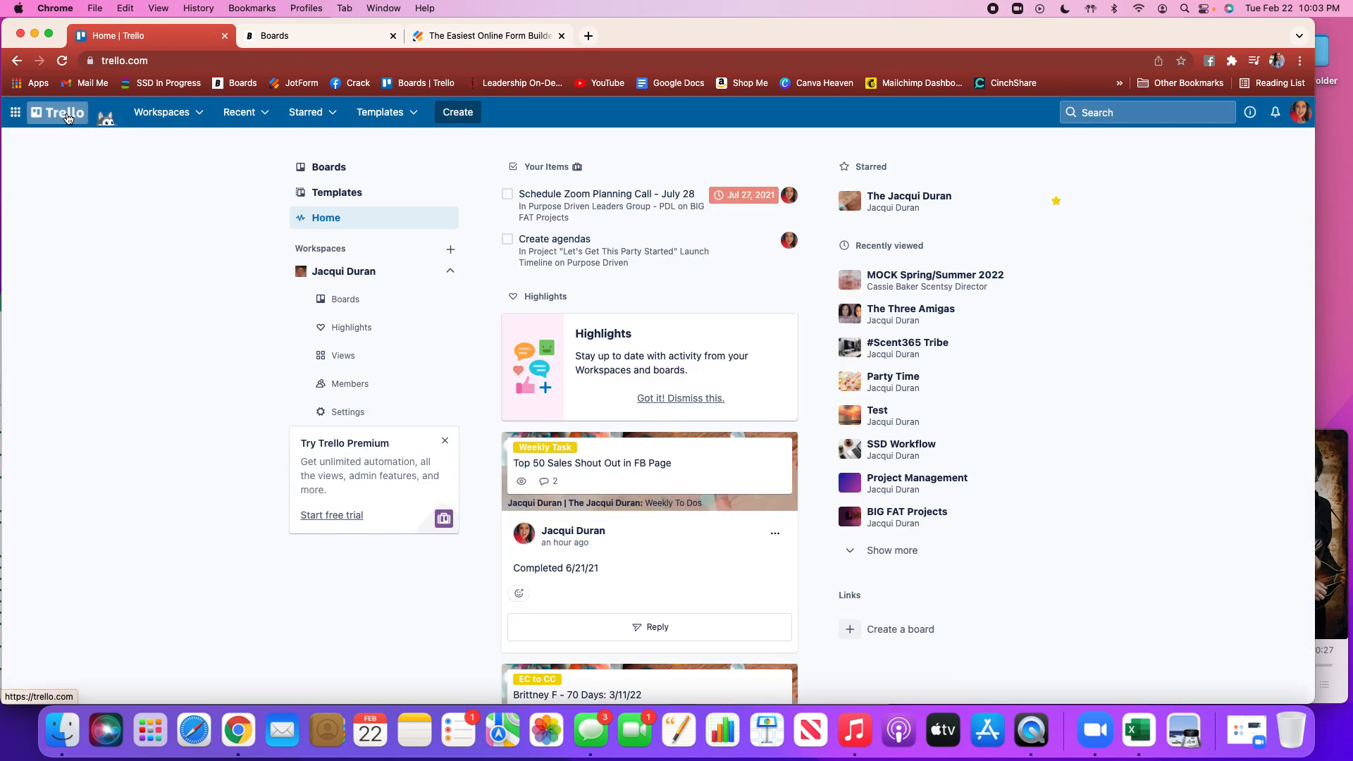